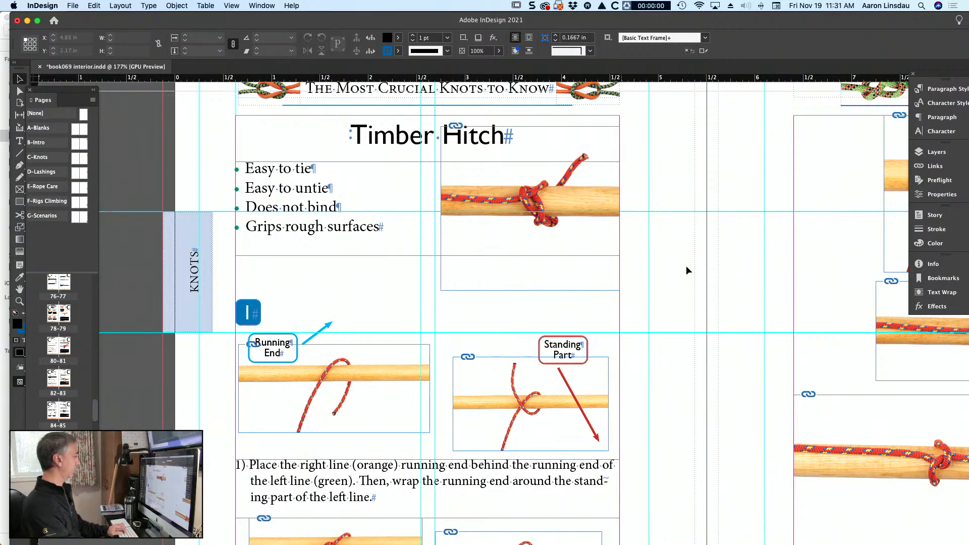
Crop the wide timber hitch image frame above the Where & When to Use heading to a height of 1.32 in
{"action": "scroll", "coordinate": [614, 225], "scroll_direction": "down", "scroll_amount": 1}
{"action": "scroll", "coordinate": [614, 225], "scroll_direction": "down", "scroll_amount": 5}
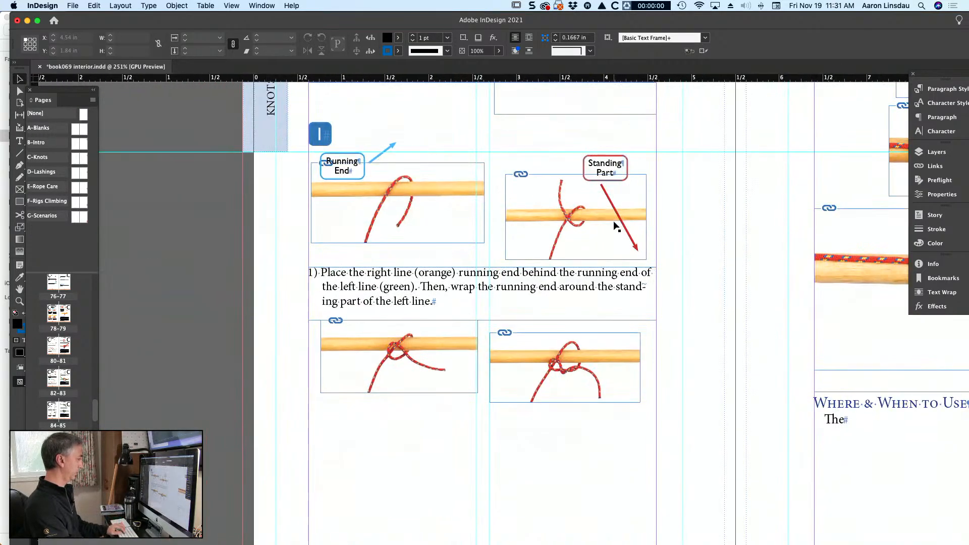
{"action": "scroll", "coordinate": [614, 225], "scroll_direction": "up", "scroll_amount": 2}
{"action": "scroll", "coordinate": [619, 224], "scroll_direction": "down", "scroll_amount": 4}
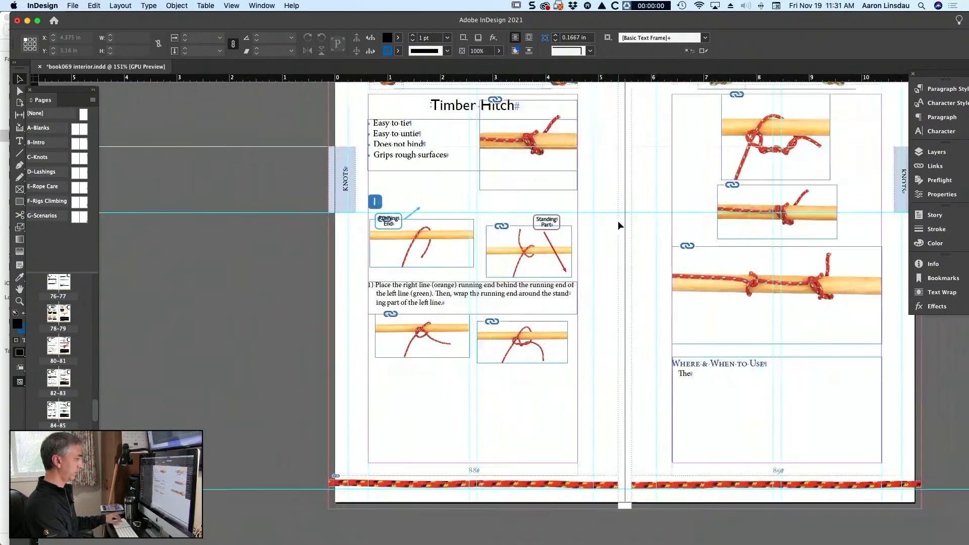
{"action": "scroll", "coordinate": [619, 221], "scroll_direction": "down", "scroll_amount": 2}
{"action": "left_click", "coordinate": [724, 353]}
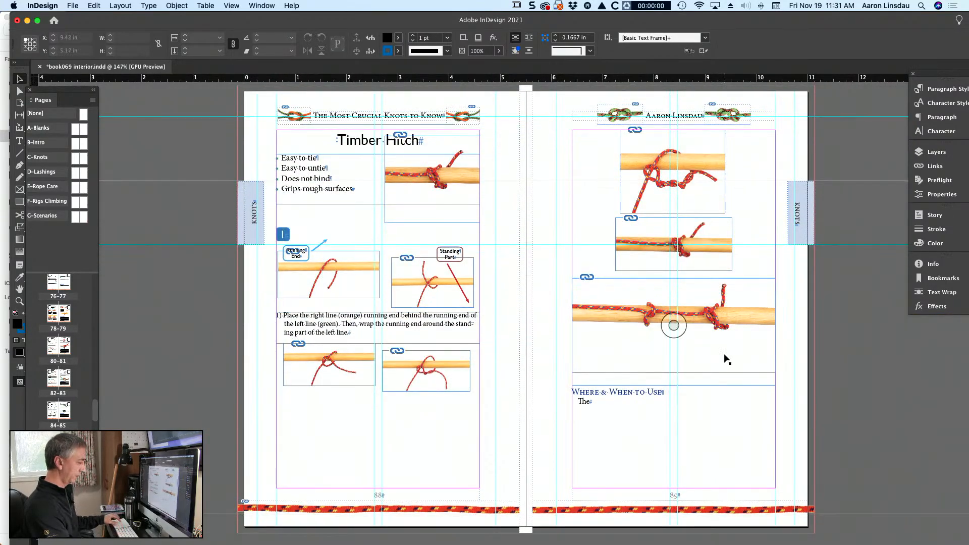
{"action": "scroll", "coordinate": [724, 354], "scroll_direction": "up", "scroll_amount": 3}
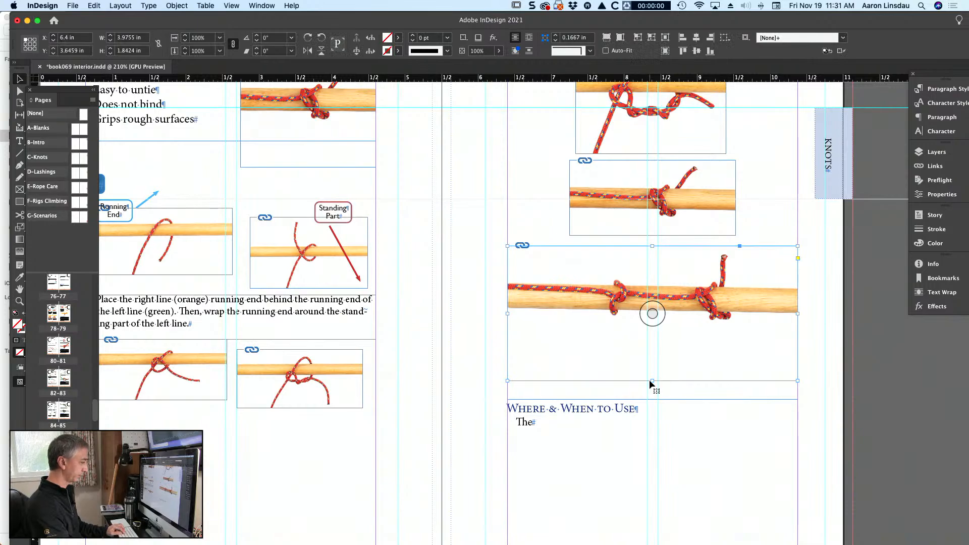
{"action": "left_click_drag", "start_coordinate": [652, 381], "coordinate": [653, 337]}
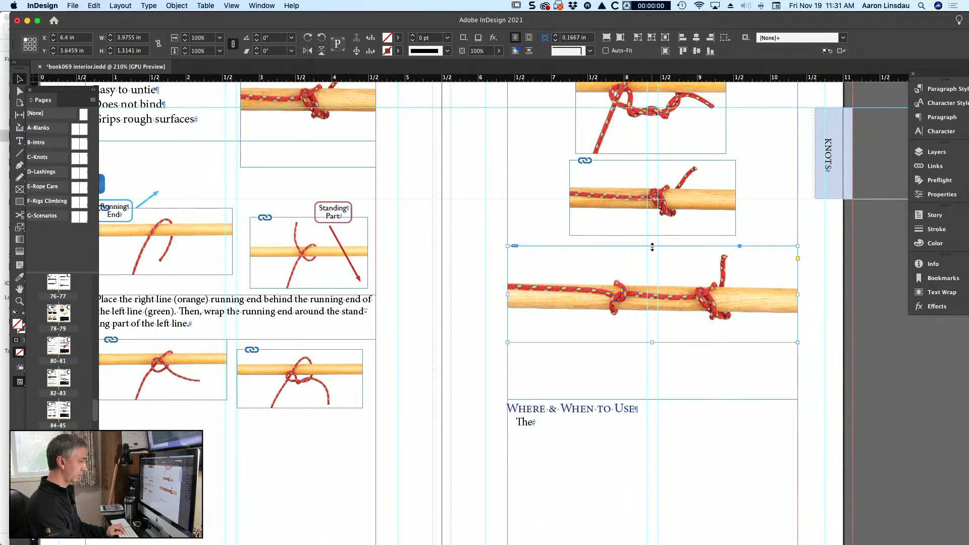
{"action": "mouse_move", "coordinate": [652, 247]}
{"action": "left_mouse_down"}
{"action": "mouse_move", "coordinate": [652, 259]}
{"action": "mouse_move", "coordinate": [652, 246]}
{"action": "left_mouse_up"}
Move the first knot photo on page 88 to about X 0.62 in, Y 2.79 in, and move its Running End label and blue arrow aside
{"action": "scroll", "coordinate": [507, 311], "scroll_direction": "left", "scroll_amount": 3}
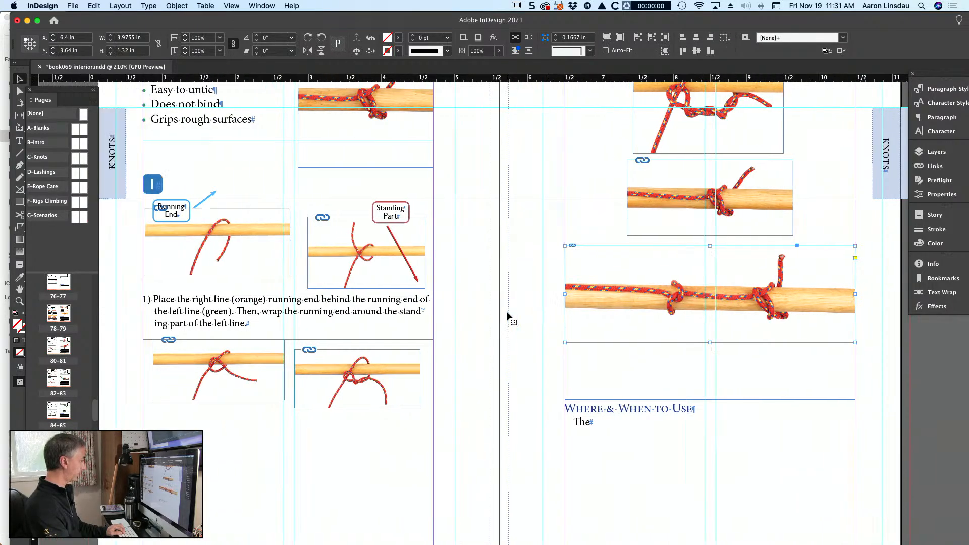
{"action": "scroll", "coordinate": [507, 311], "scroll_direction": "left", "scroll_amount": 3}
{"action": "scroll", "coordinate": [316, 255], "scroll_direction": "up", "scroll_amount": 6}
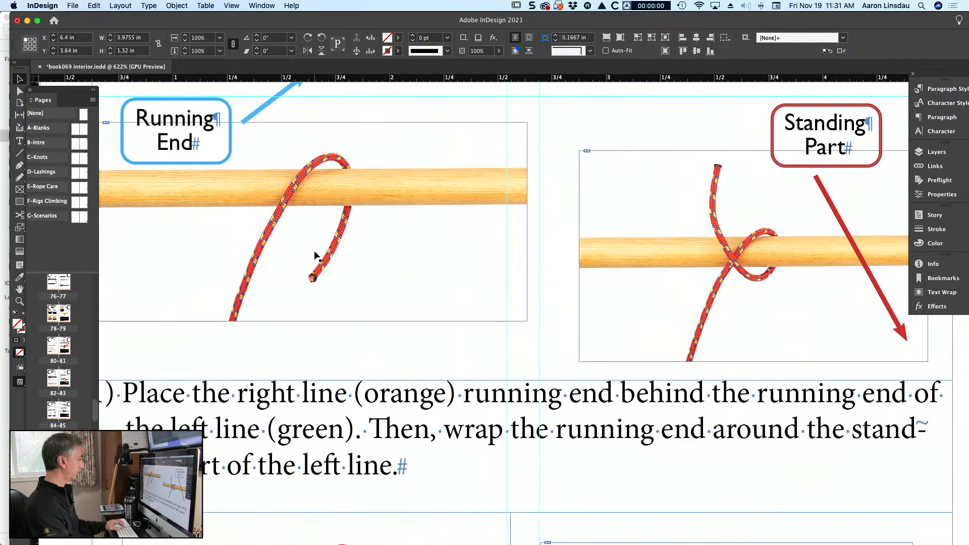
{"action": "scroll", "coordinate": [316, 253], "scroll_direction": "left", "scroll_amount": 4}
{"action": "scroll", "coordinate": [316, 253], "scroll_direction": "right", "scroll_amount": 3}
{"action": "scroll", "coordinate": [316, 253], "scroll_direction": "up", "scroll_amount": 4}
{"action": "left_click_drag", "start_coordinate": [442, 325], "coordinate": [372, 256]}
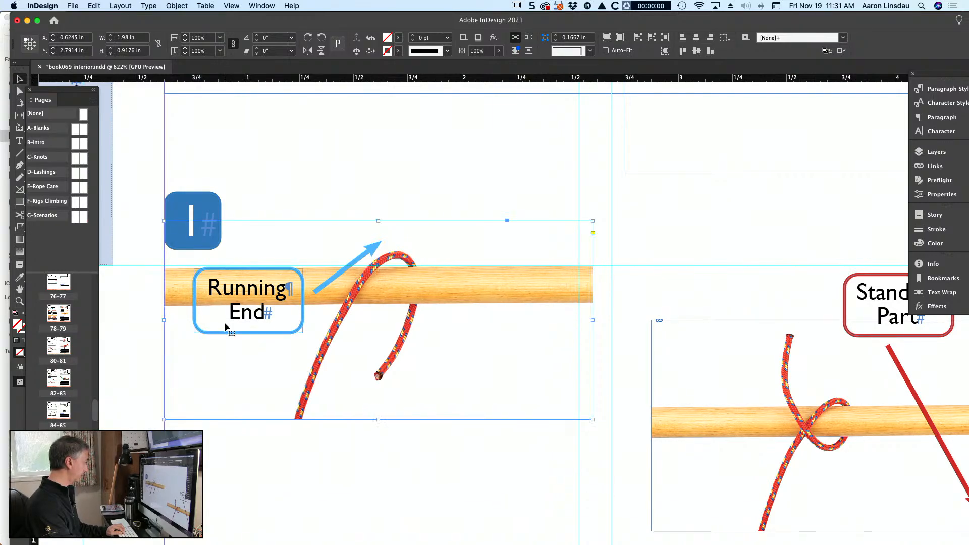
{"action": "left_click_drag", "start_coordinate": [224, 328], "coordinate": [180, 383]}
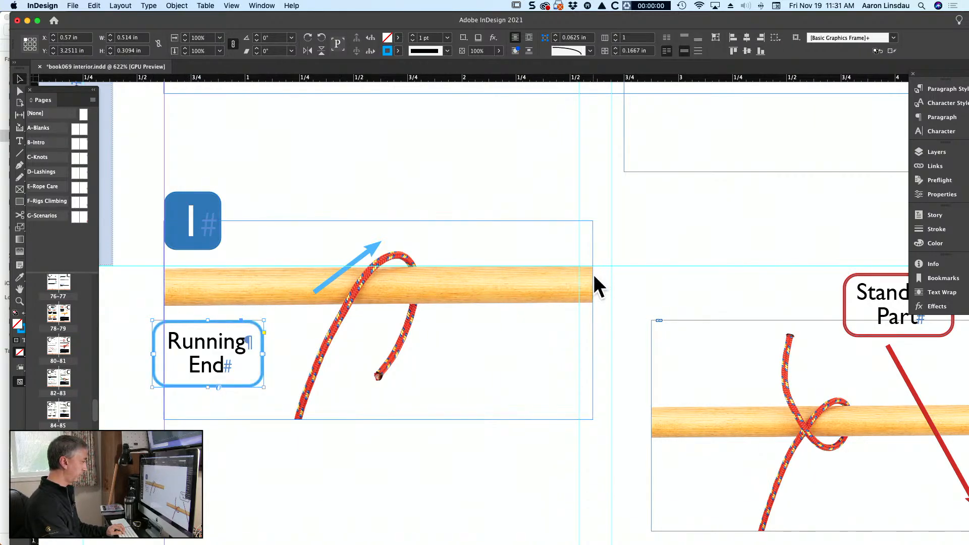
{"action": "left_click_drag", "start_coordinate": [366, 260], "coordinate": [388, 180]}
Level the log in the first knot photo by rotating the image inside its frame to -0.3°
{"action": "left_click", "coordinate": [537, 264]}
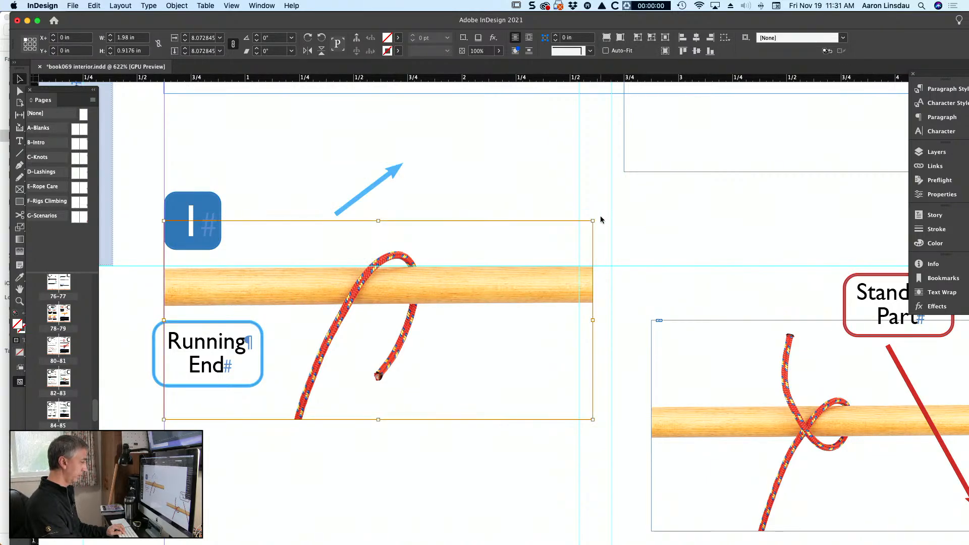
{"action": "left_click_drag", "start_coordinate": [598, 217], "coordinate": [601, 222]}
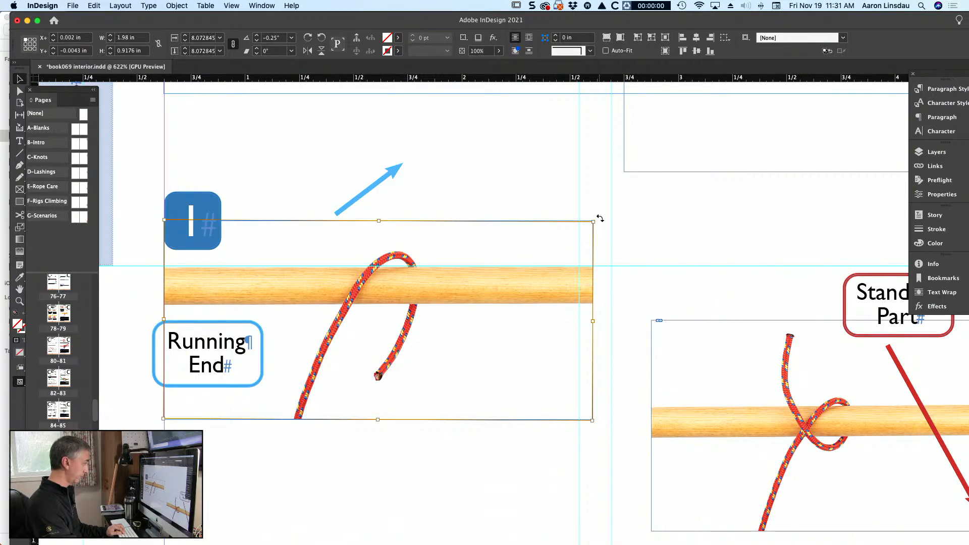
{"action": "left_click_drag", "start_coordinate": [600, 218], "coordinate": [602, 222]}
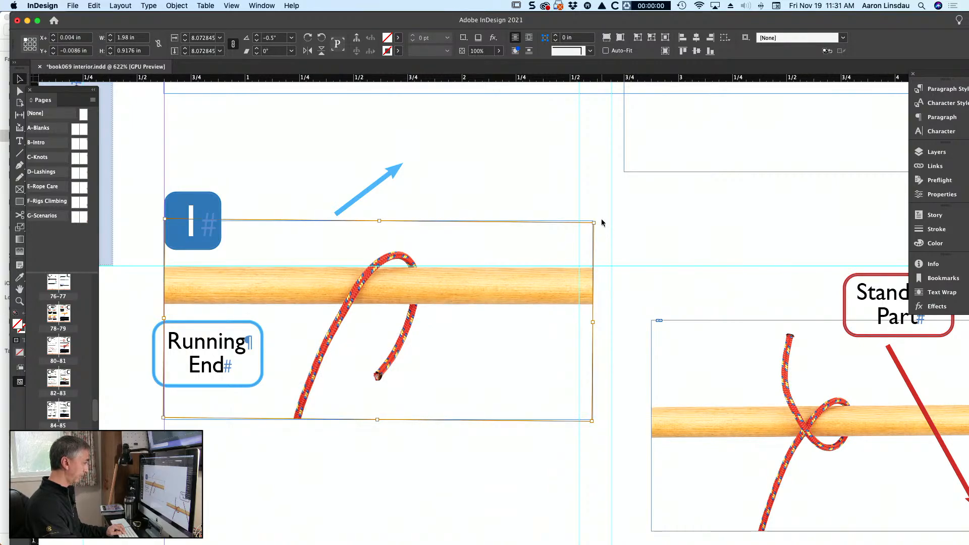
{"action": "left_click", "coordinate": [599, 217]}
{"action": "left_click", "coordinate": [585, 231]}
{"action": "left_click_drag", "start_coordinate": [597, 221], "coordinate": [597, 218]}
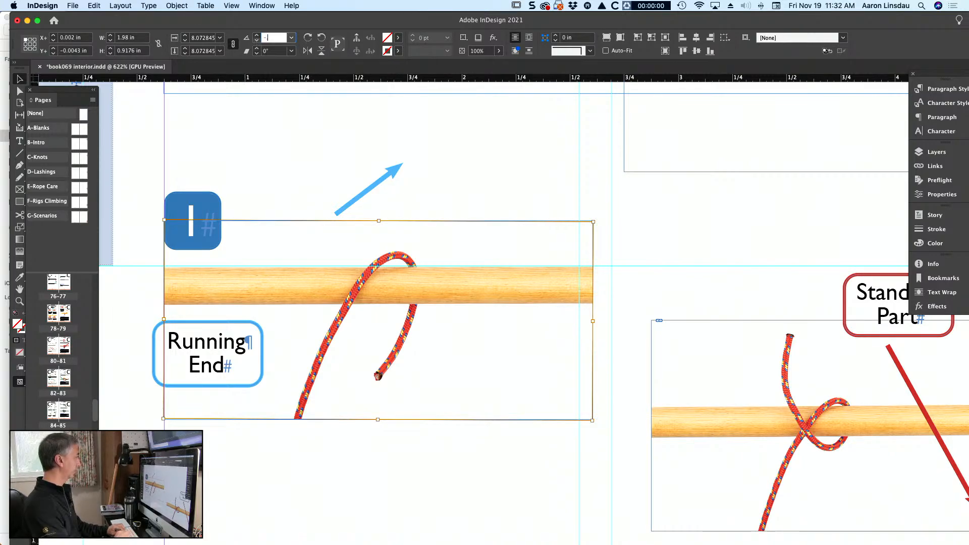
{"action": "type", "text": "3"}
{"action": "key", "text": "Tab"}
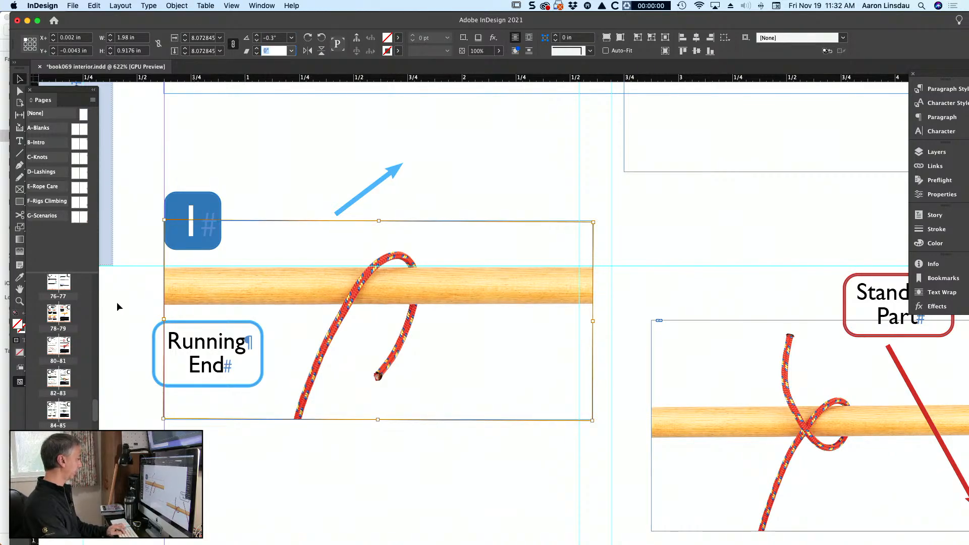
{"action": "left_click", "coordinate": [140, 336]}
Move the second knot photo up beside the first one, to about X 2.69 in, Y 2.77 in
{"action": "left_click", "coordinate": [750, 345]}
{"action": "scroll", "coordinate": [750, 345], "scroll_direction": "down", "scroll_amount": 2}
{"action": "scroll", "coordinate": [751, 344], "scroll_direction": "right", "scroll_amount": 7}
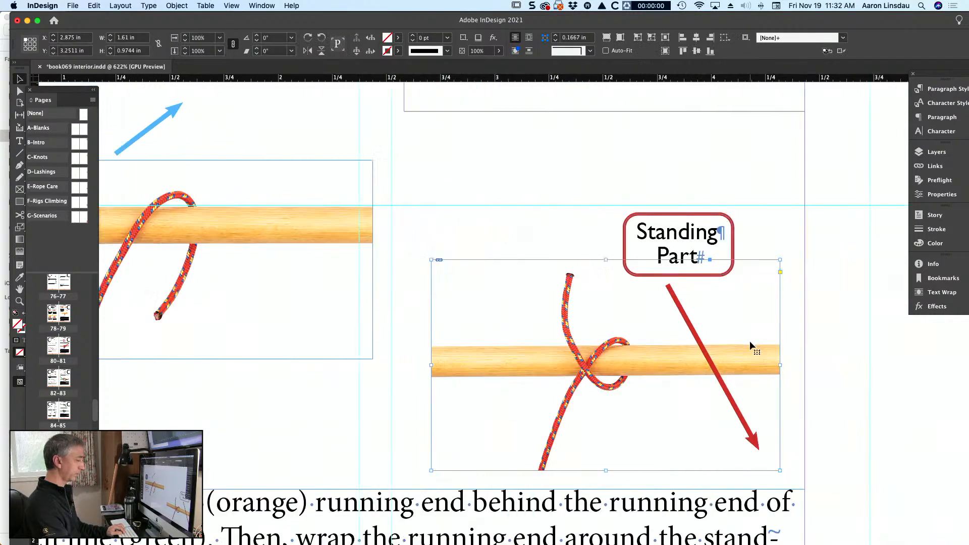
{"action": "scroll", "coordinate": [628, 337], "scroll_direction": "left", "scroll_amount": 5}
{"action": "left_click_drag", "start_coordinate": [629, 340], "coordinate": [590, 236]}
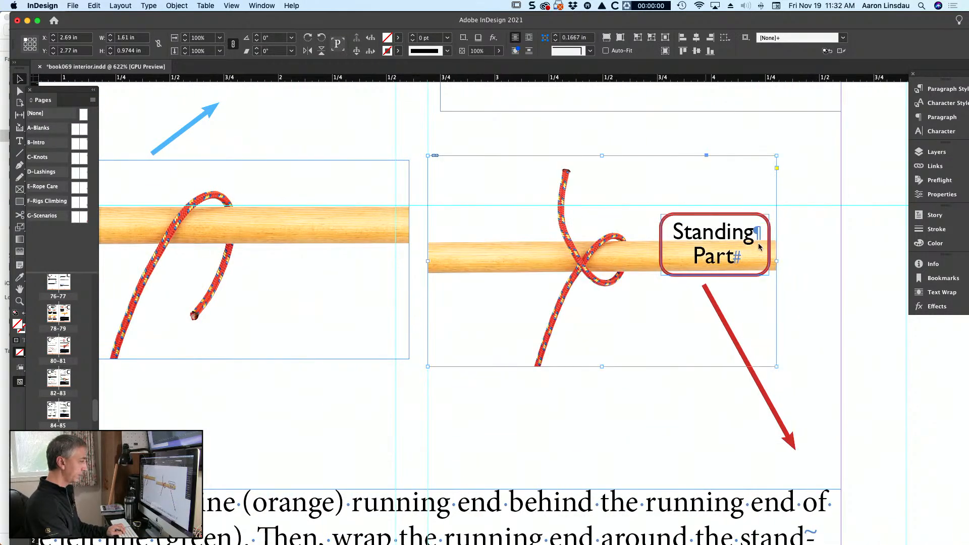
Move the Standing Part label to the second photo's right edge and shorten the red arrow from its tail end
{"action": "left_click_drag", "start_coordinate": [749, 238], "coordinate": [837, 277]}
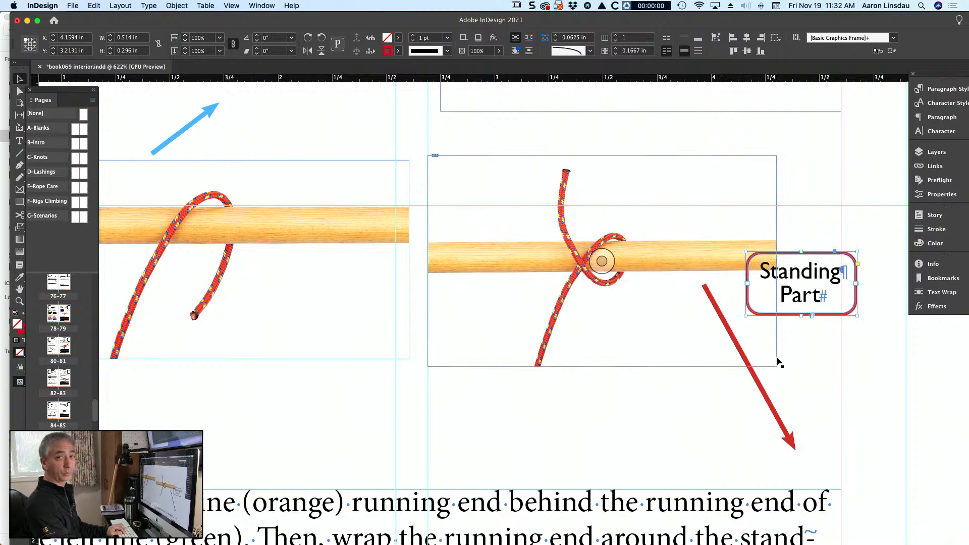
{"action": "left_click", "coordinate": [773, 404]}
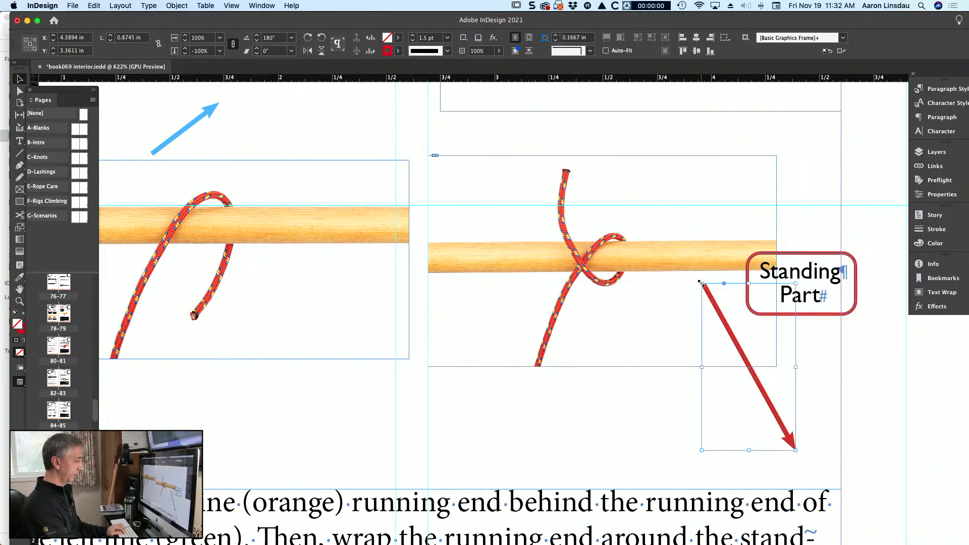
{"action": "left_click_drag", "start_coordinate": [704, 286], "coordinate": [699, 386]}
Align the second photo with the first at about X 2.78 in, Y 2.61 in, and rotate the image inside its frame to -0.3°
{"action": "left_click_drag", "start_coordinate": [699, 249], "coordinate": [719, 219]}
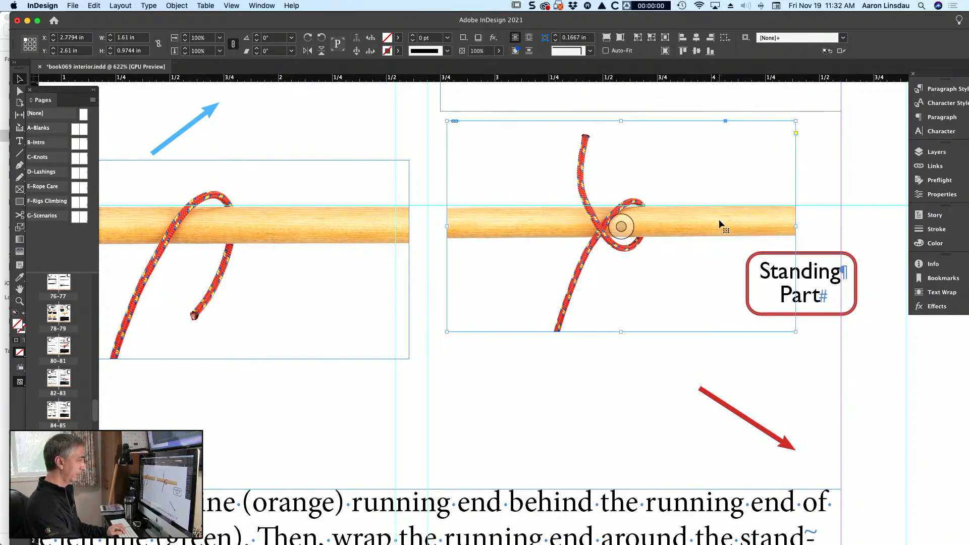
{"action": "double_click", "coordinate": [735, 195]}
{"action": "left_click", "coordinate": [261, 38]}
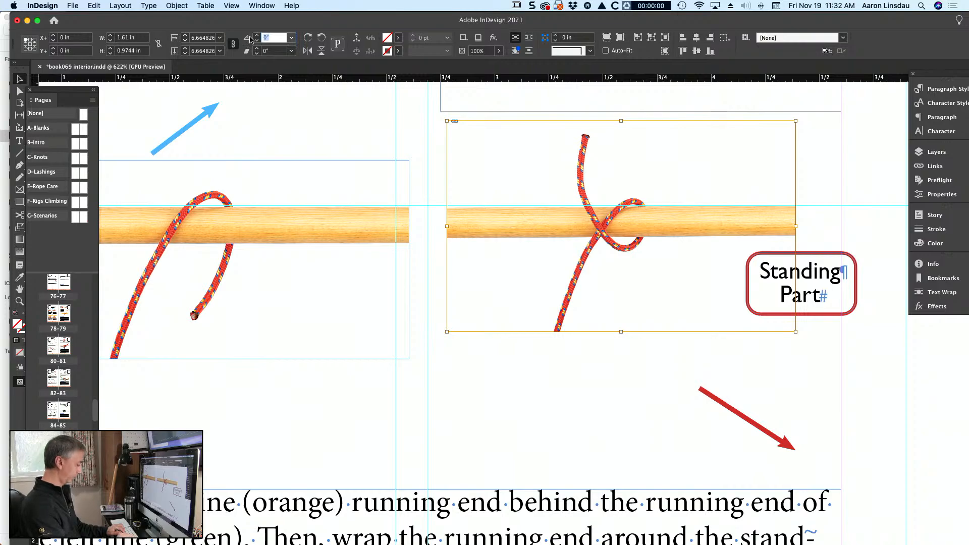
{"action": "type", "text": "-0.3"}
{"action": "key", "text": "Return"}
{"action": "key", "text": "Tab"}
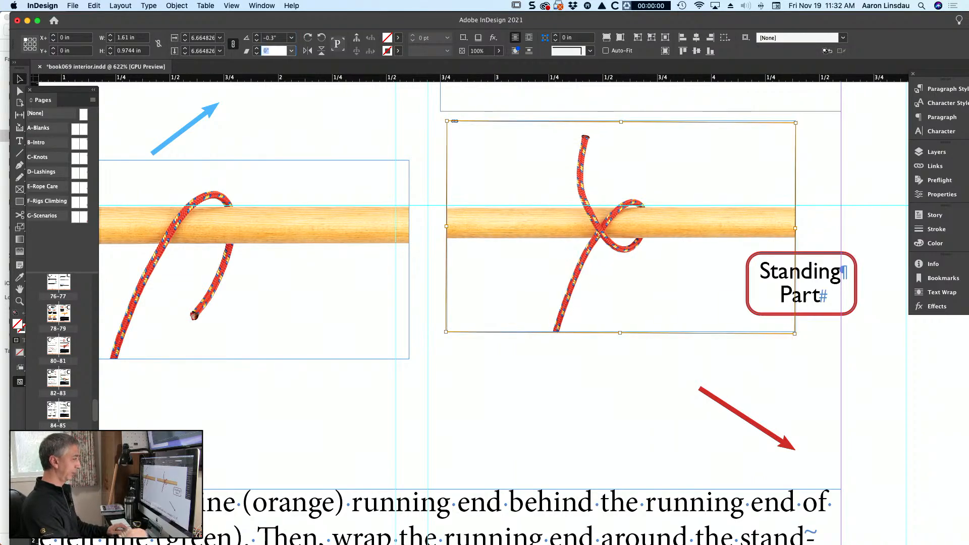
{"action": "left_click", "coordinate": [882, 229]}
Move the left photo below the step 1 text on page 88 up to about X 0.75 in, Y 4.755 in
{"action": "scroll", "coordinate": [672, 262], "scroll_direction": "down", "scroll_amount": 3, "text": "alt"}
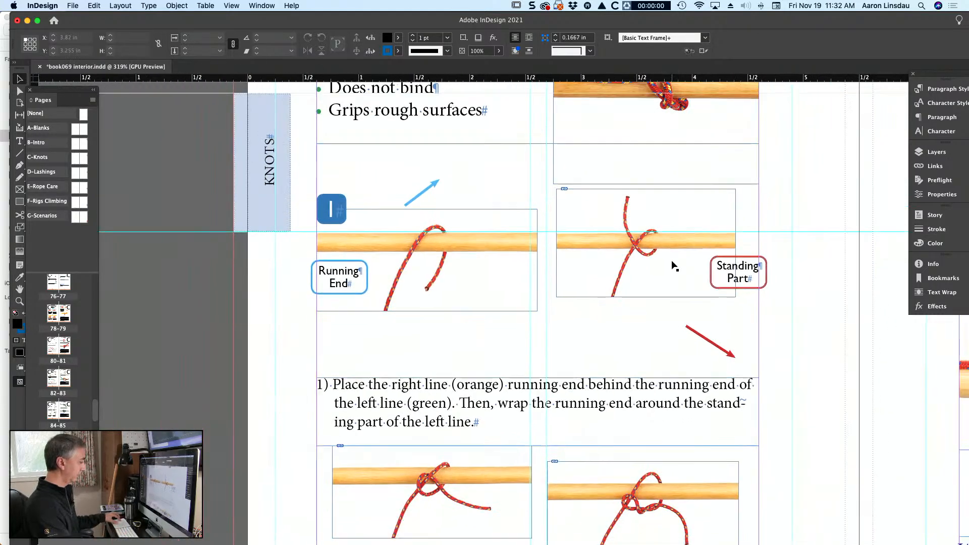
{"action": "scroll", "coordinate": [672, 262], "scroll_direction": "down", "scroll_amount": 3}
{"action": "scroll", "coordinate": [672, 262], "scroll_direction": "down", "scroll_amount": 4}
{"action": "scroll", "coordinate": [510, 255], "scroll_direction": "up", "scroll_amount": 5, "text": "alt"}
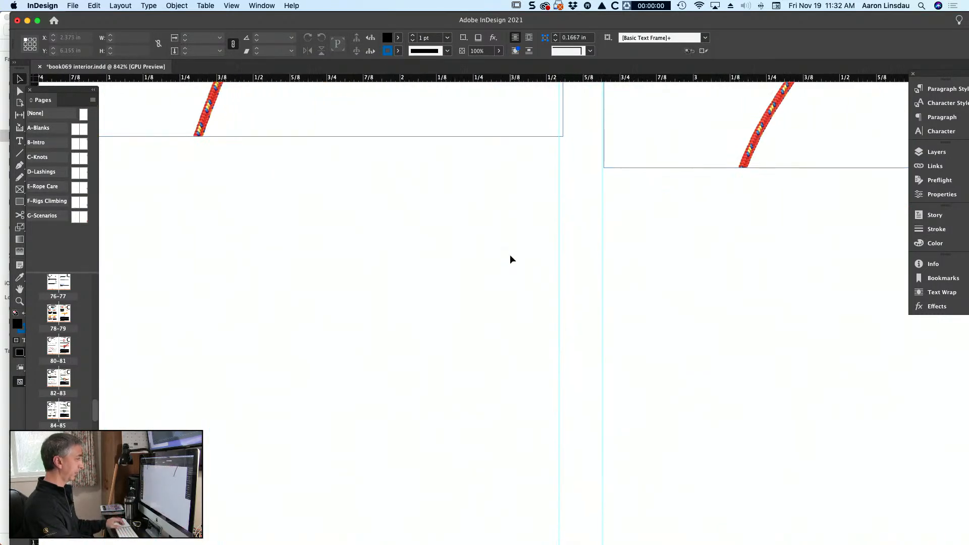
{"action": "scroll", "coordinate": [510, 255], "scroll_direction": "up", "scroll_amount": 15}
{"action": "scroll", "coordinate": [510, 255], "scroll_direction": "left", "scroll_amount": 4}
{"action": "scroll", "coordinate": [510, 256], "scroll_direction": "down", "scroll_amount": 15}
{"action": "scroll", "coordinate": [510, 256], "scroll_direction": "right", "scroll_amount": 4}
{"action": "scroll", "coordinate": [510, 256], "scroll_direction": "up", "scroll_amount": 4}
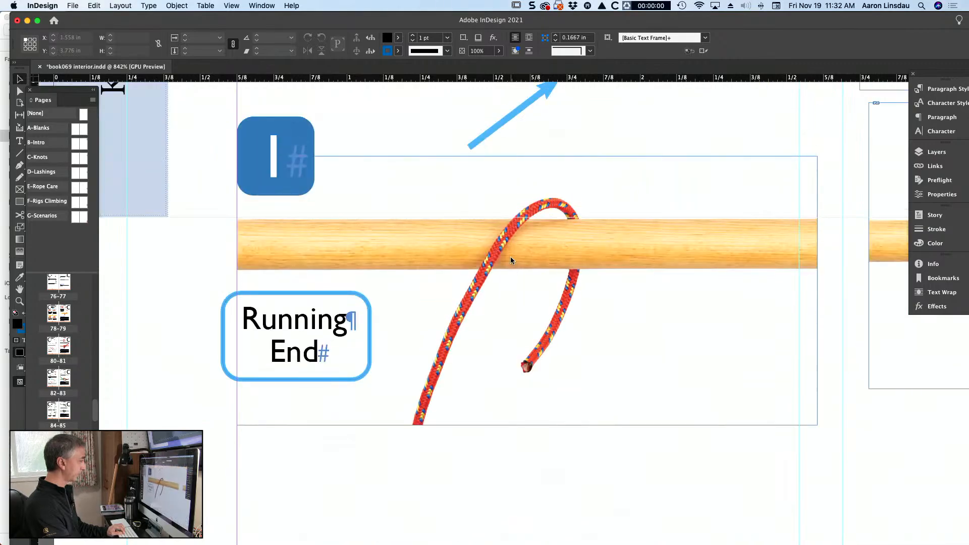
{"action": "scroll", "coordinate": [511, 257], "scroll_direction": "down", "scroll_amount": 9}
{"action": "scroll", "coordinate": [512, 261], "scroll_direction": "down", "scroll_amount": 4, "text": "alt"}
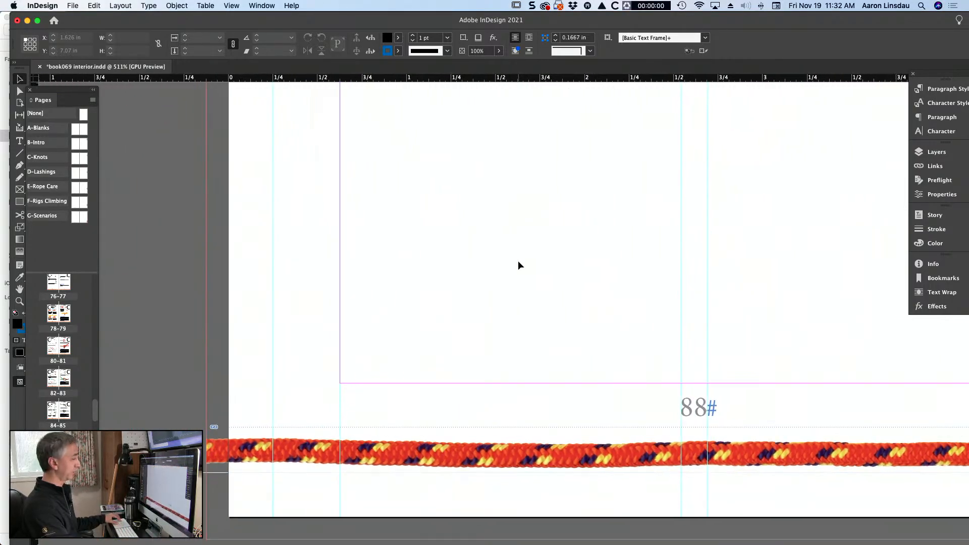
{"action": "scroll", "coordinate": [518, 260], "scroll_direction": "up", "scroll_amount": 10}
{"action": "left_click_drag", "start_coordinate": [529, 225], "coordinate": [532, 184]}
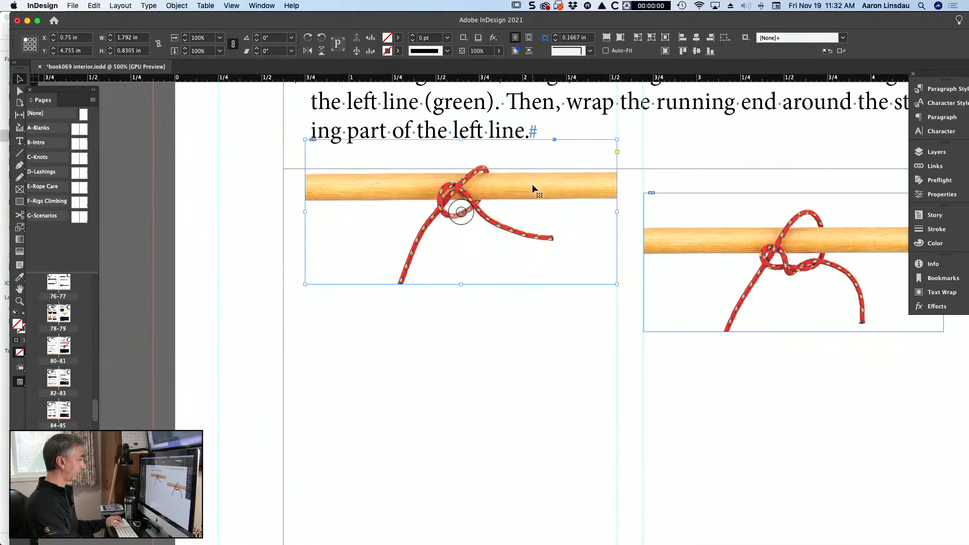
Rotate the image inside the lower-left knot photo's frame slightly clockwise to level the log
{"action": "scroll", "coordinate": [532, 184], "scroll_direction": "up", "scroll_amount": 2, "text": "alt"}
{"action": "scroll", "coordinate": [532, 184], "scroll_direction": "up", "scroll_amount": 2, "text": "alt"}
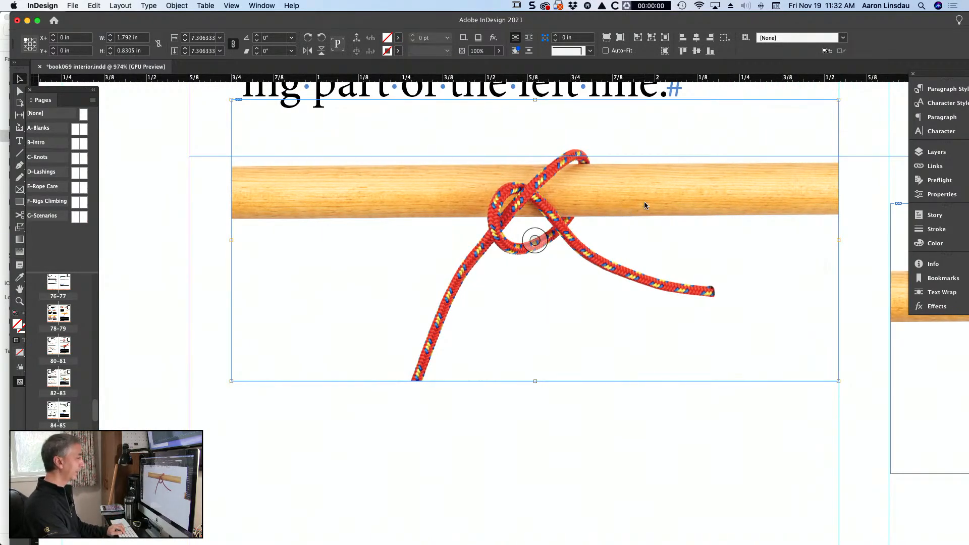
{"action": "double_click", "coordinate": [844, 385]}
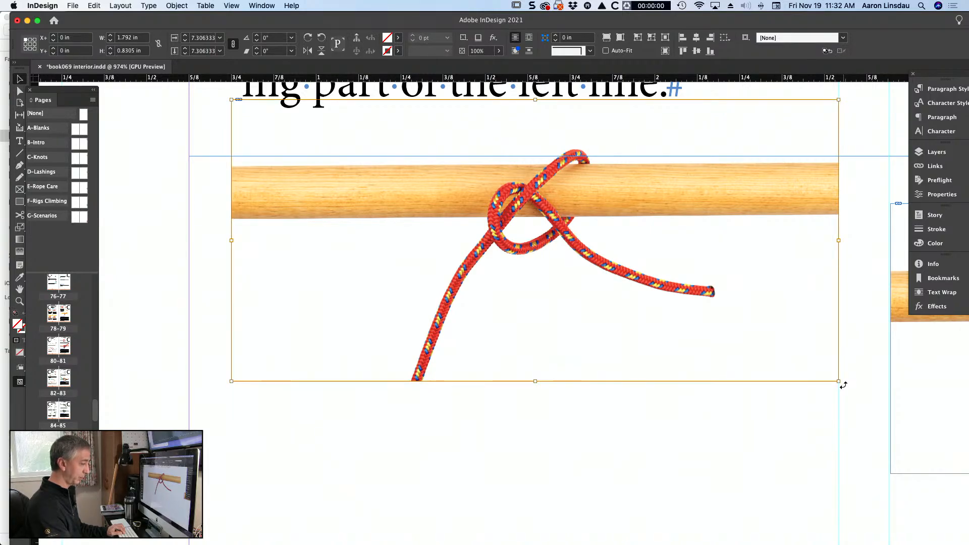
{"action": "left_click_drag", "start_coordinate": [843, 385], "coordinate": [842, 388]}
{"action": "left_click", "coordinate": [755, 405]}
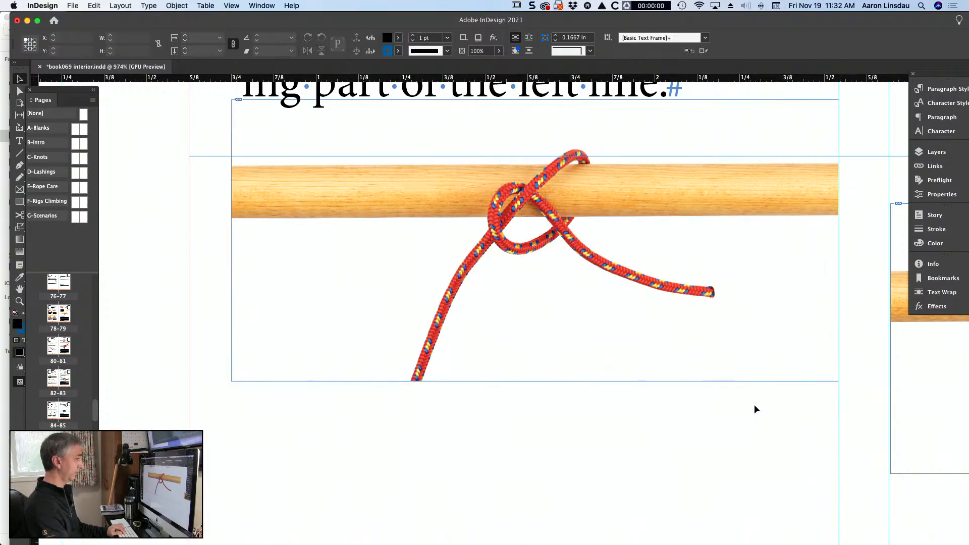
Move the lower-right knot photo up to about X 2.73 in, Y 4.72 in, and rotate the image inside its frame to about -0.25°
{"action": "scroll", "coordinate": [754, 404], "scroll_direction": "right", "scroll_amount": 10}
{"action": "left_click_drag", "start_coordinate": [646, 377], "coordinate": [659, 263]}
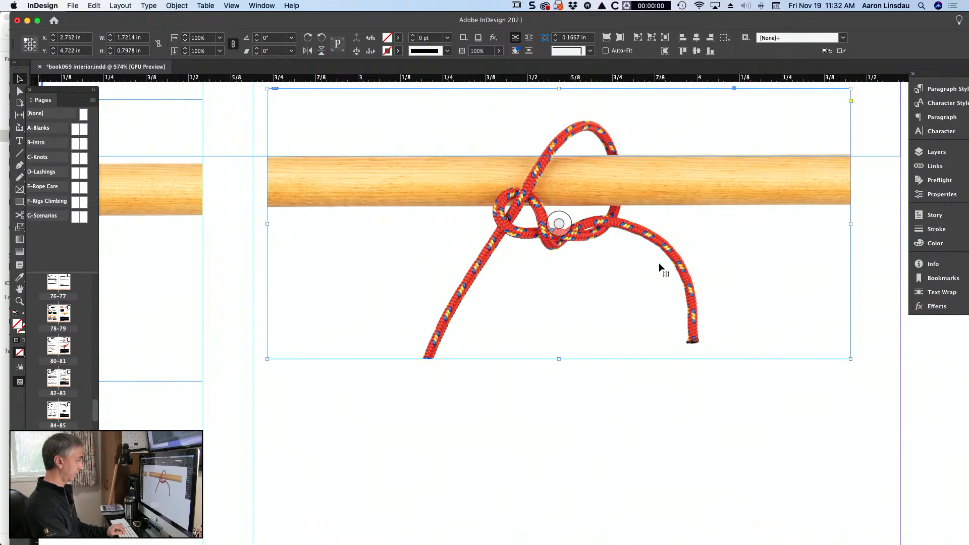
{"action": "double_click", "coordinate": [817, 330]}
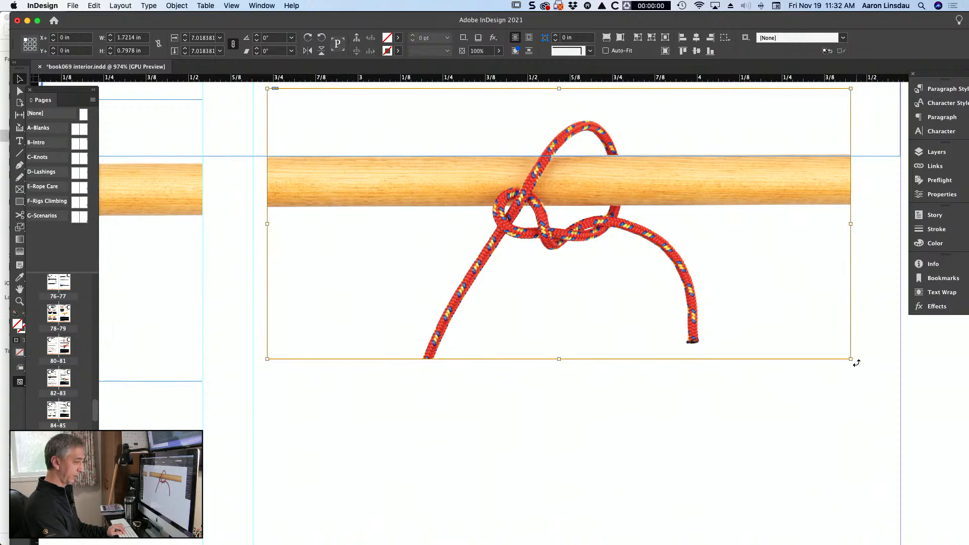
{"action": "left_click_drag", "start_coordinate": [855, 366], "coordinate": [856, 367]}
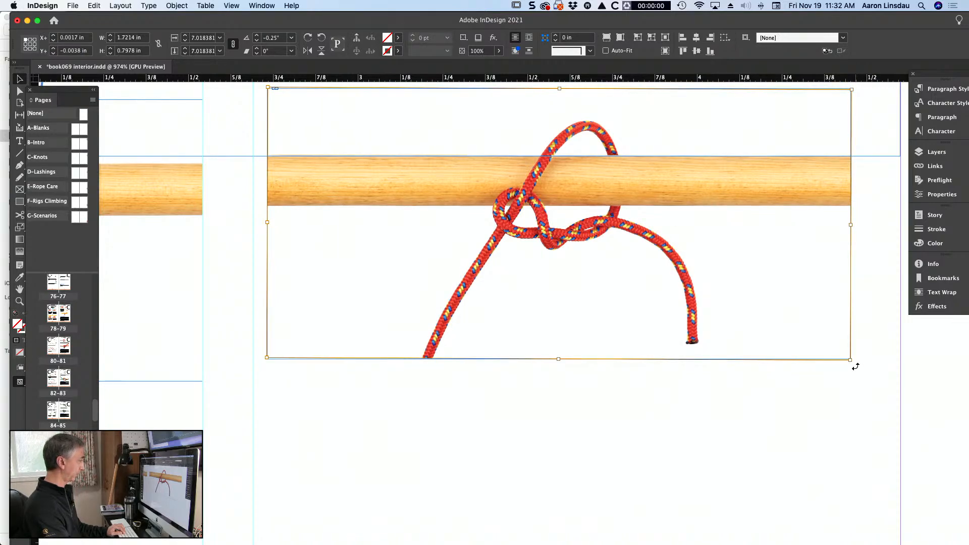
Set the rotation of the image inside the lower-right knot photo's frame to -0.3°
{"action": "key", "text": "super+shift+a"}
{"action": "double_click", "coordinate": [365, 234]}
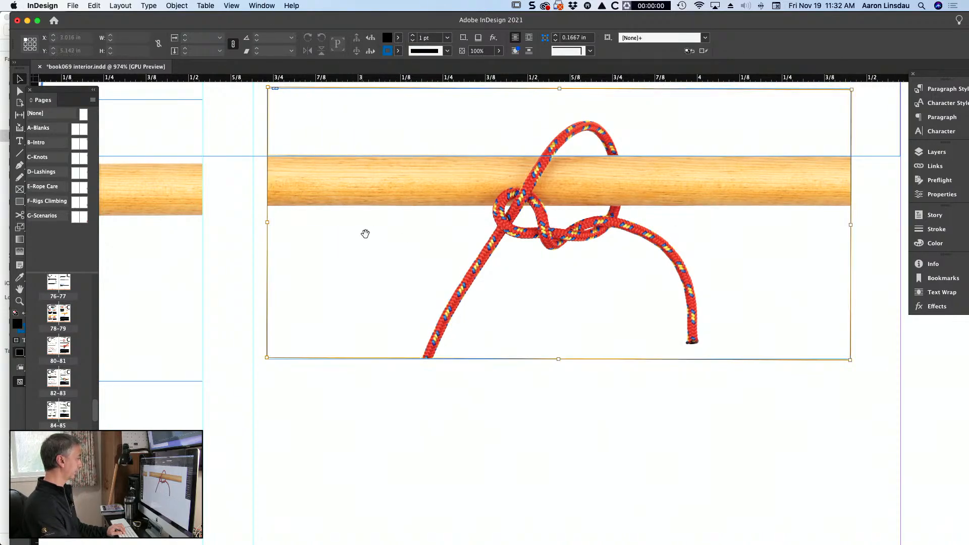
{"action": "left_click_drag", "start_coordinate": [280, 39], "coordinate": [254, 39]}
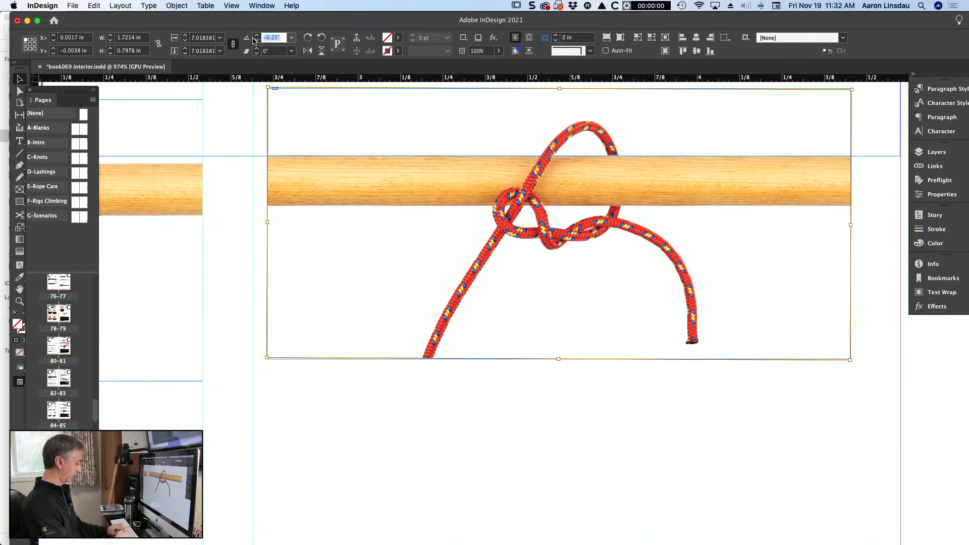
{"action": "type", "text": "-0.3"}
{"action": "key", "text": "Return"}
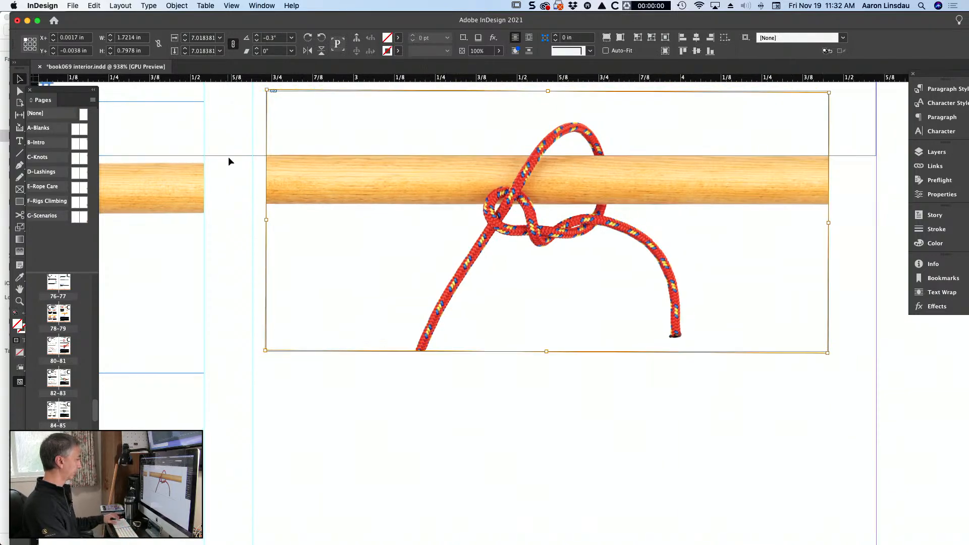
Enlarge the right-hand step 1 photo and crop its frame to about 1.91 × 1.19 in, from the column guide to the page margin
{"action": "scroll", "coordinate": [229, 159], "scroll_direction": "down", "scroll_amount": 5}
{"action": "scroll", "coordinate": [229, 161], "scroll_direction": "left", "scroll_amount": 3}
{"action": "scroll", "coordinate": [230, 161], "scroll_direction": "up", "scroll_amount": 10}
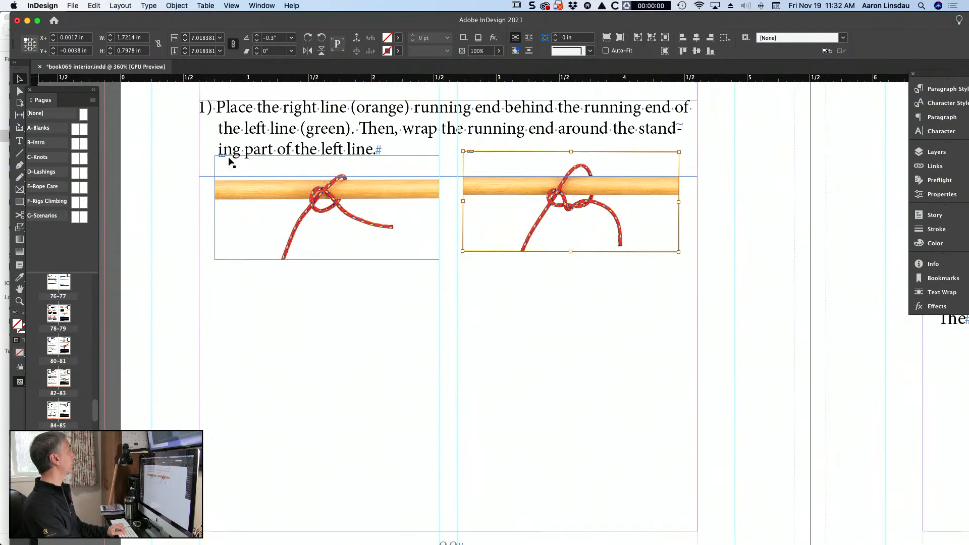
{"action": "scroll", "coordinate": [229, 160], "scroll_direction": "down", "scroll_amount": 2}
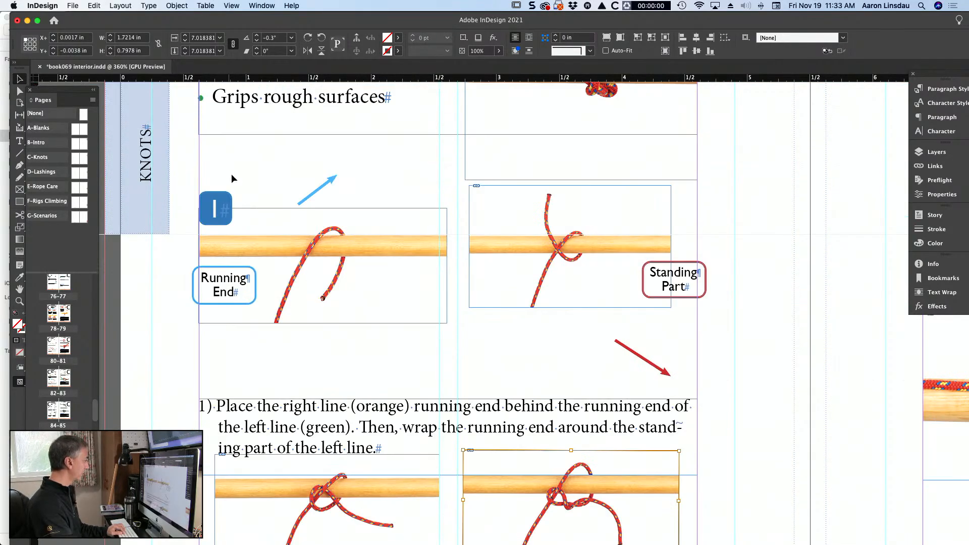
{"action": "left_click", "coordinate": [556, 216]}
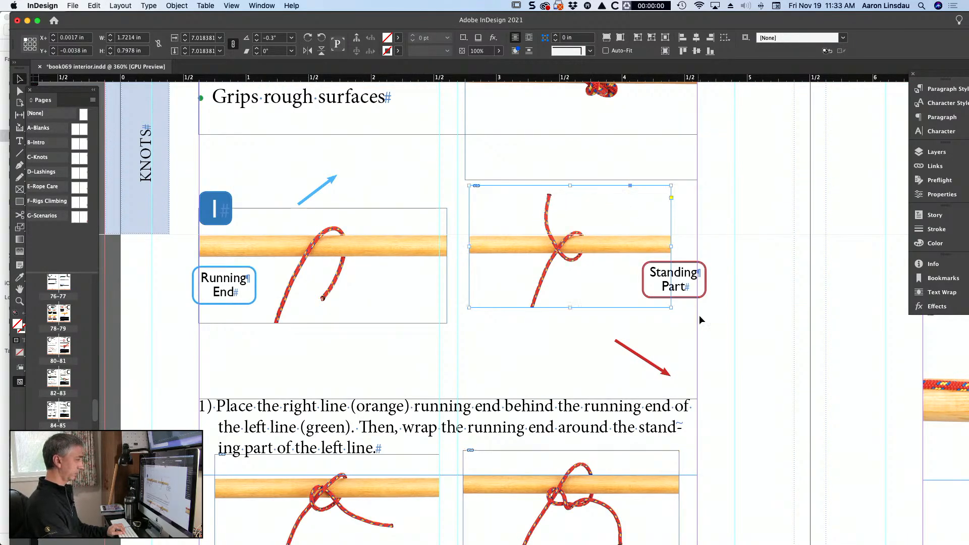
{"action": "left_click_drag", "start_coordinate": [672, 308], "coordinate": [716, 341]}
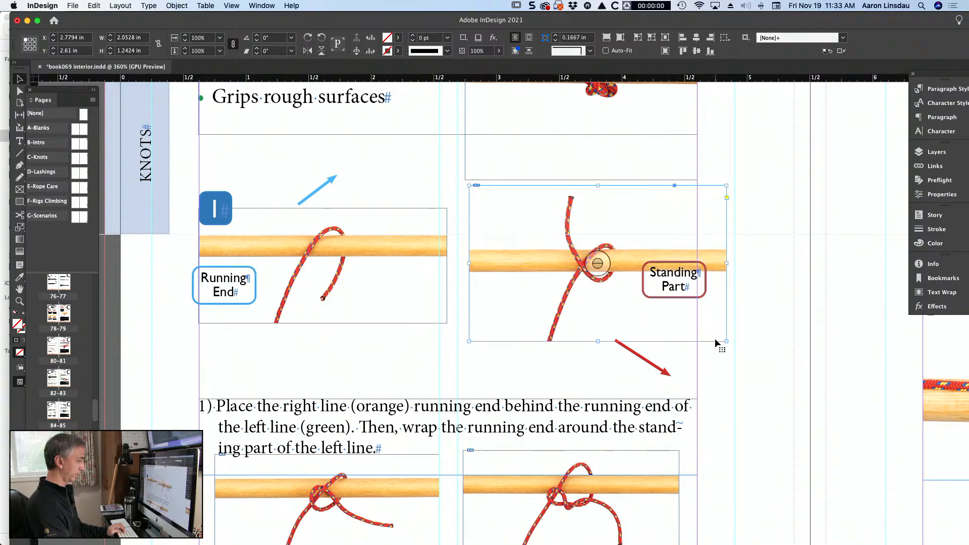
{"action": "left_click_drag", "start_coordinate": [728, 262], "coordinate": [698, 263]}
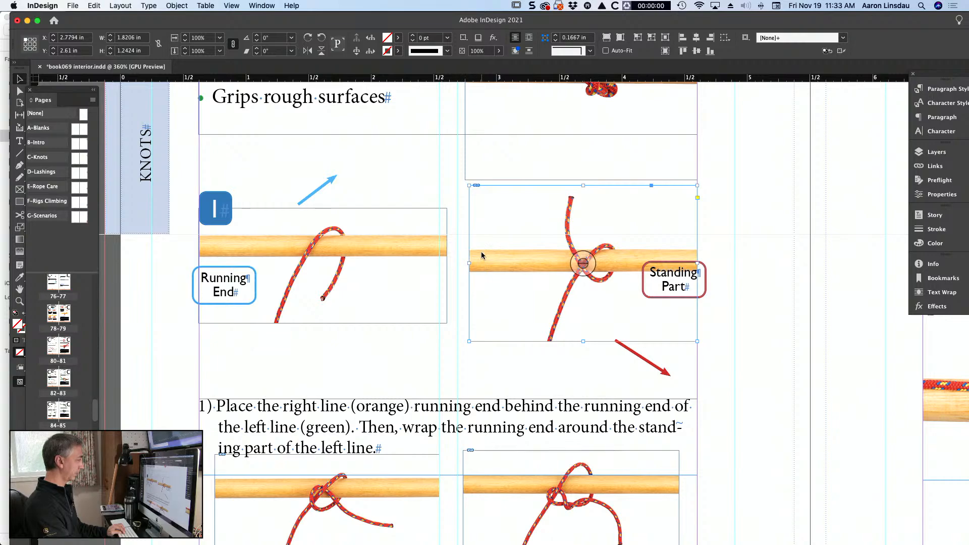
{"action": "left_click_drag", "start_coordinate": [485, 257], "coordinate": [473, 255]}
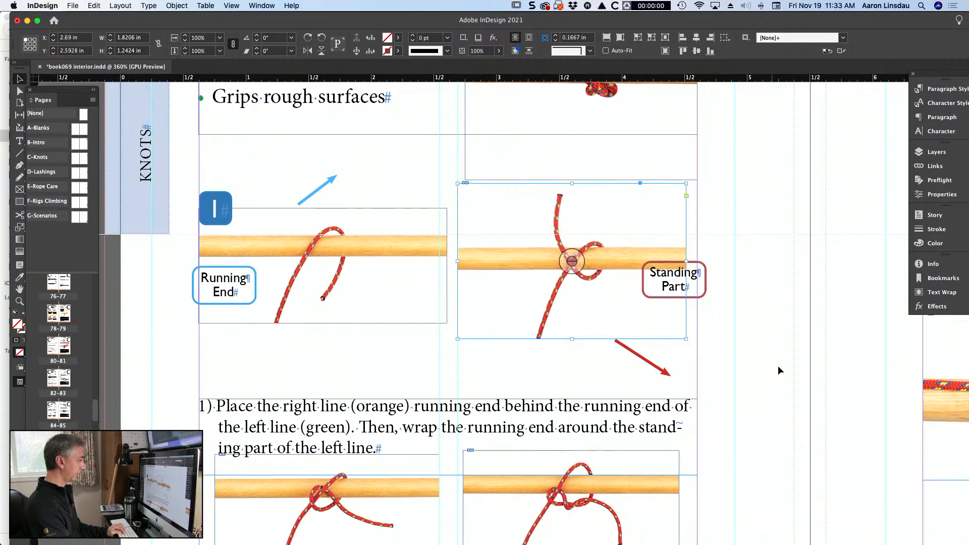
{"action": "left_click_drag", "start_coordinate": [686, 339], "coordinate": [698, 347]}
{"action": "left_click_drag", "start_coordinate": [578, 346], "coordinate": [577, 333]}
Enlarge the left-hand step 1 photo and crop its frame to about 1.92 × 1.04 in, between the page margin and the column guide
{"action": "left_click", "coordinate": [354, 253]}
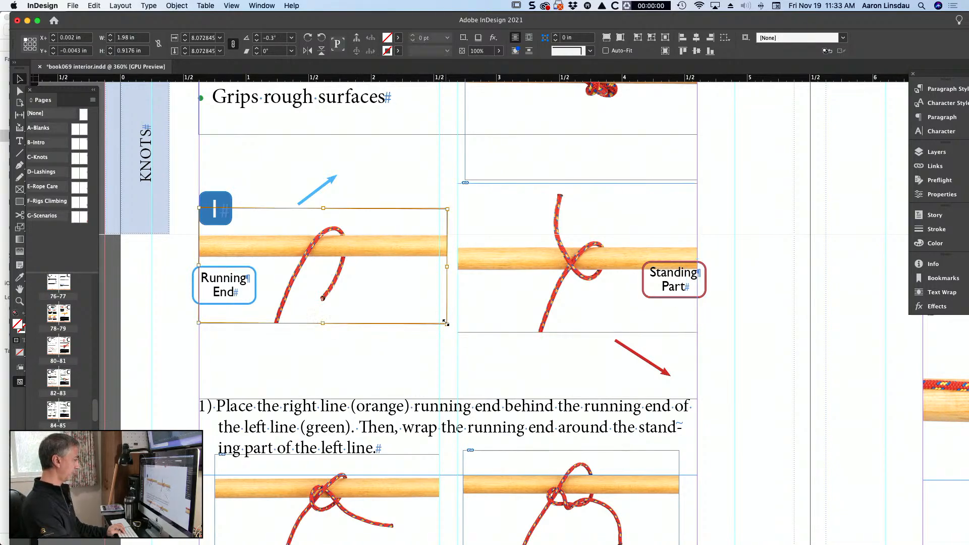
{"action": "left_click", "coordinate": [434, 334]}
{"action": "left_click", "coordinate": [437, 317]}
{"action": "left_click_drag", "start_coordinate": [448, 325], "coordinate": [477, 339]}
{"action": "left_click_drag", "start_coordinate": [432, 304], "coordinate": [417, 302]}
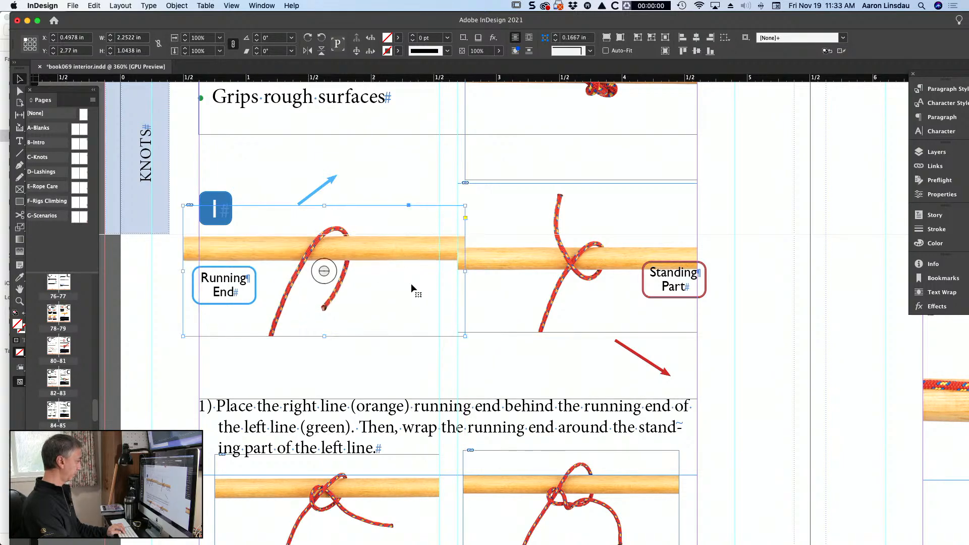
{"action": "left_click_drag", "start_coordinate": [465, 272], "coordinate": [439, 273]}
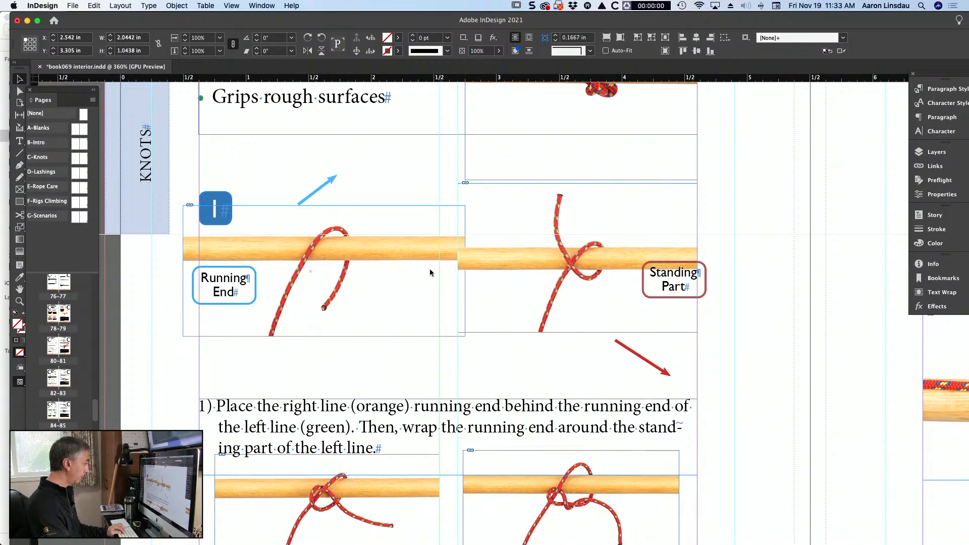
{"action": "left_click_drag", "start_coordinate": [182, 270], "coordinate": [200, 270]}
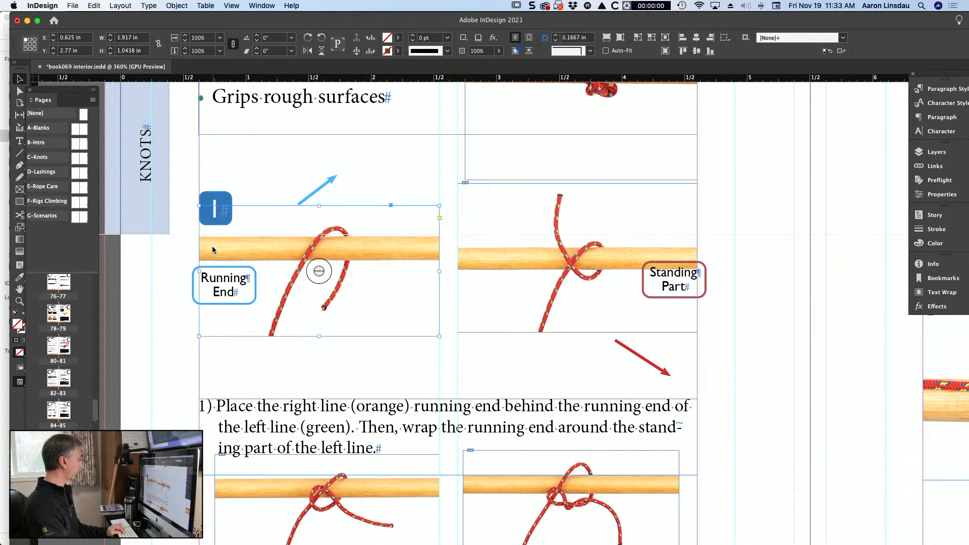
Move the left-hand step 1 photo slightly down to about Y 2.79 in and align its left edge with the page margin
{"action": "mouse_move", "coordinate": [252, 243]}
{"action": "left_mouse_down"}
{"action": "mouse_move", "coordinate": [256, 224]}
{"action": "mouse_move", "coordinate": [251, 251]}
{"action": "left_mouse_up"}
{"action": "scroll", "coordinate": [228, 243], "scroll_direction": "up", "scroll_amount": 5}
{"action": "scroll", "coordinate": [228, 243], "scroll_direction": "left", "scroll_amount": 4}
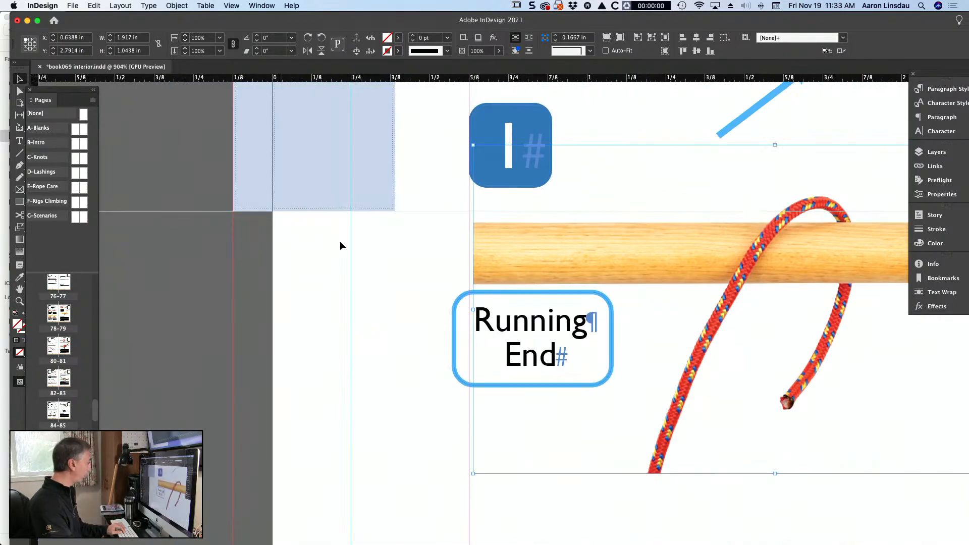
{"action": "scroll", "coordinate": [341, 246], "scroll_direction": "right", "scroll_amount": 5}
{"action": "left_click_drag", "start_coordinate": [407, 239], "coordinate": [409, 246]}
{"action": "left_click", "coordinate": [338, 244]}
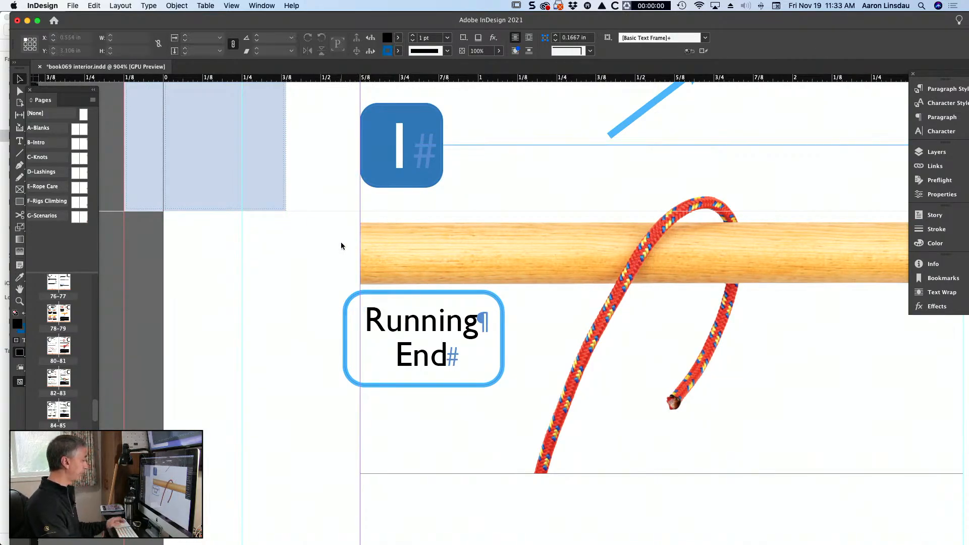
Scale the right-hand step 1 photo up to about 2.08 × 1.3 in so its log matches the thickness of the left-hand log
{"action": "scroll", "coordinate": [340, 246], "scroll_direction": "down", "scroll_amount": 4}
{"action": "scroll", "coordinate": [340, 246], "scroll_direction": "right", "scroll_amount": 5}
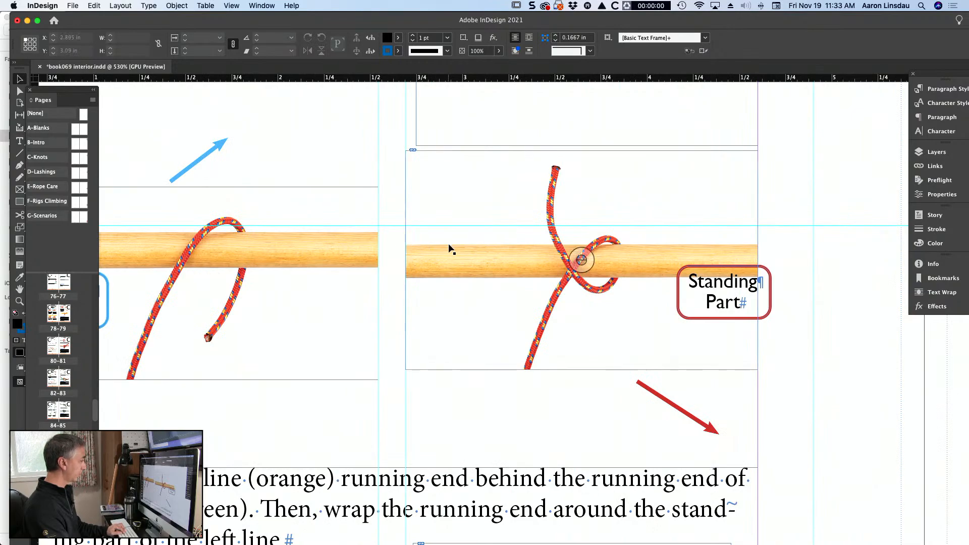
{"action": "left_click_drag", "start_coordinate": [449, 244], "coordinate": [448, 239]}
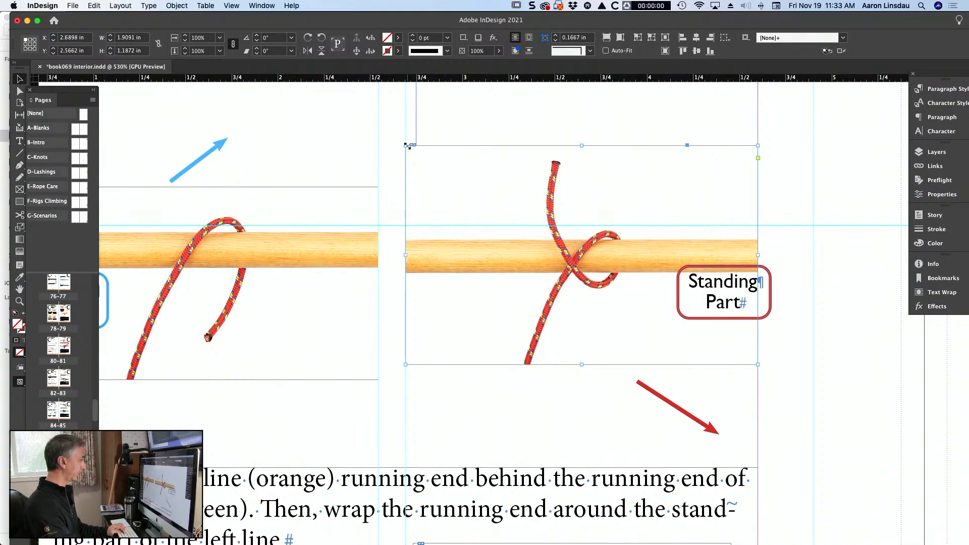
{"action": "left_click_drag", "start_coordinate": [407, 146], "coordinate": [392, 137]}
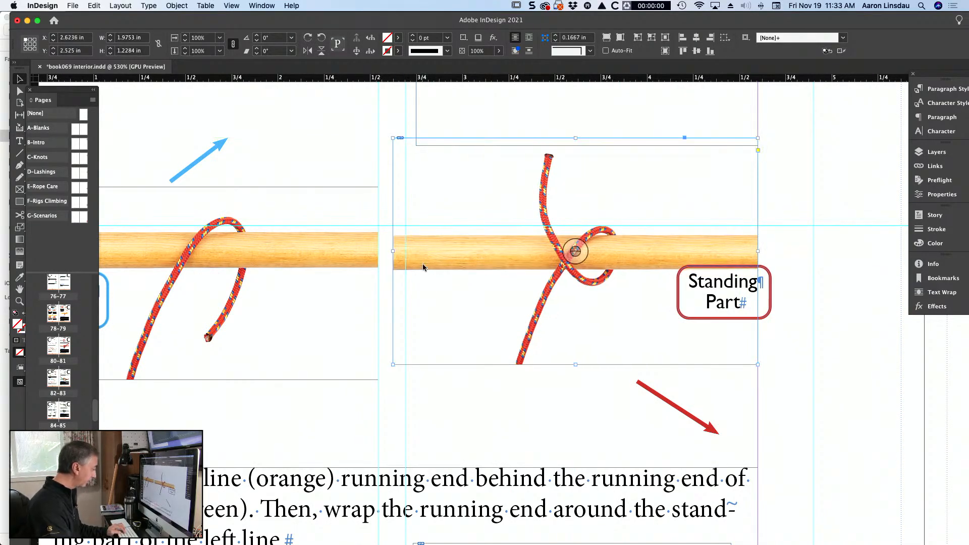
{"action": "left_click_drag", "start_coordinate": [758, 364], "coordinate": [770, 375]}
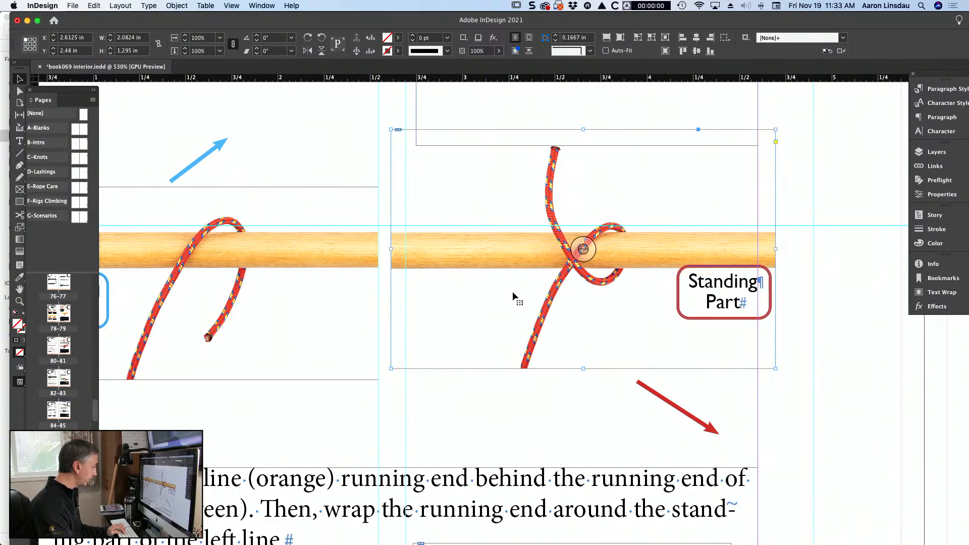
Move the right-hand step 1 photo to about Y 2.472 in, lining its log up with the log in the left-hand photo
{"action": "left_click_drag", "start_coordinate": [513, 292], "coordinate": [515, 293]}
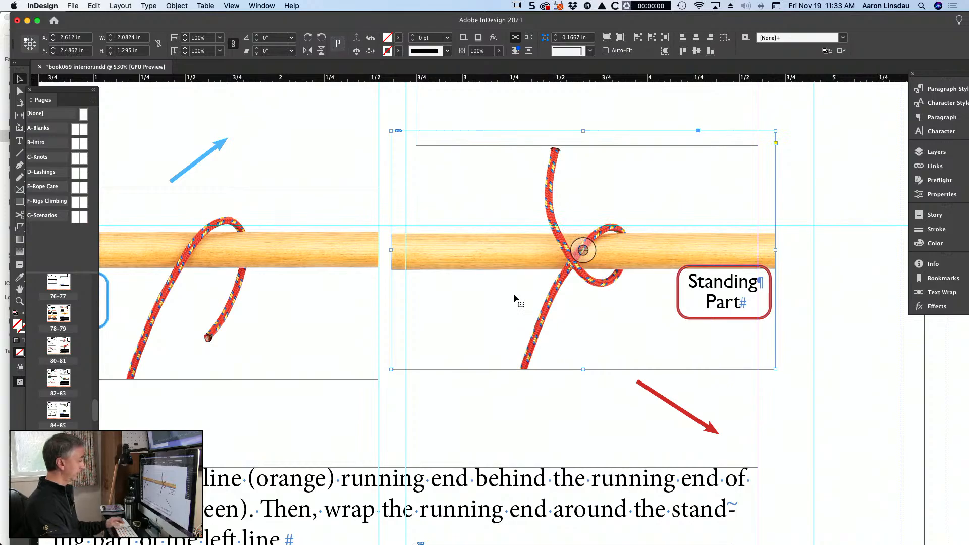
{"action": "scroll", "coordinate": [514, 292], "scroll_direction": "up", "scroll_amount": 5}
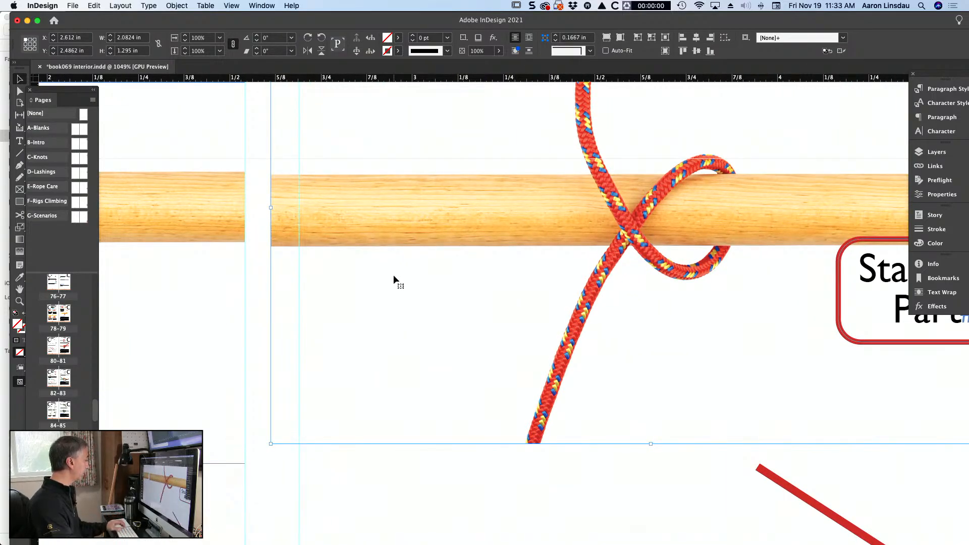
{"action": "left_click_drag", "start_coordinate": [393, 276], "coordinate": [395, 271]}
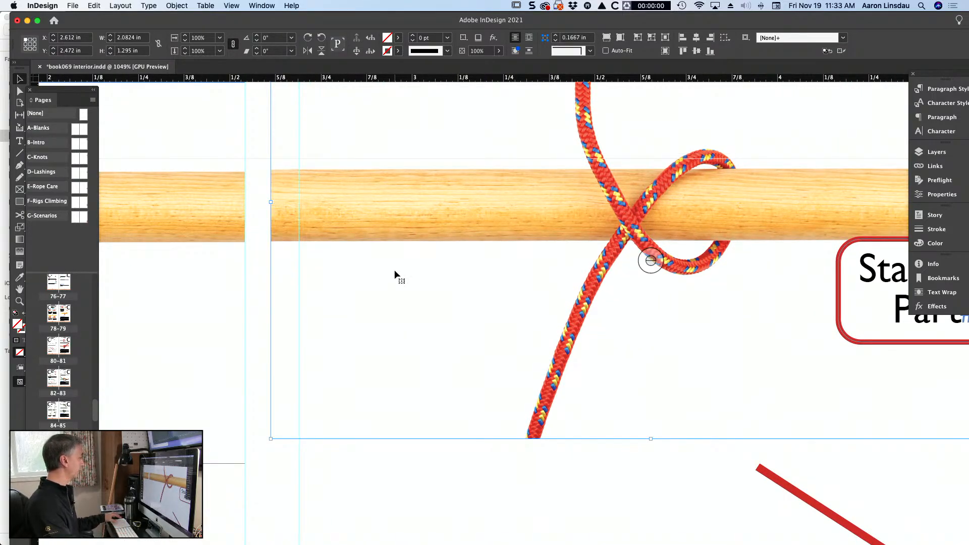
Crop both sides of the right-hand step 1 photo to the column guide and page margin, at X 2.69 in and 1.91 in wide
{"action": "scroll", "coordinate": [394, 269], "scroll_direction": "down", "scroll_amount": 5}
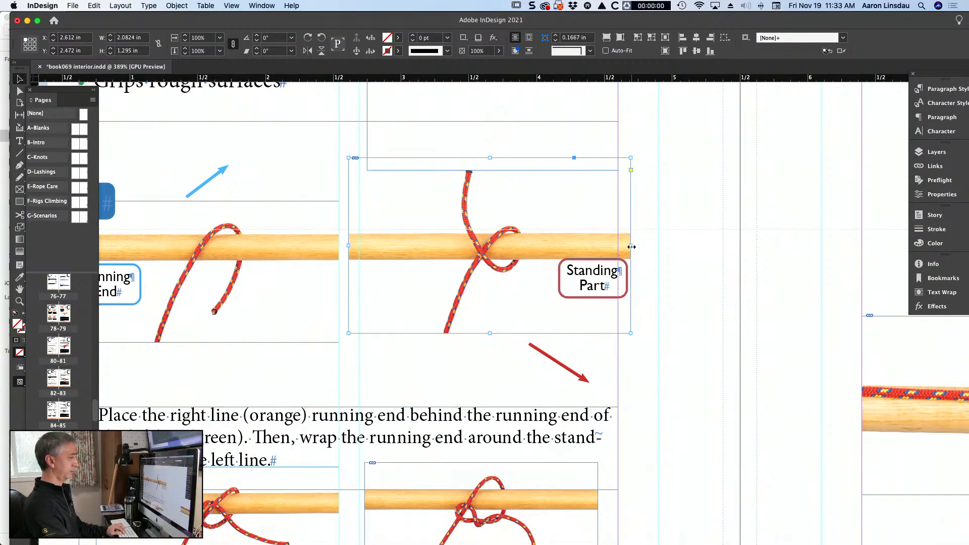
{"action": "left_click_drag", "start_coordinate": [631, 246], "coordinate": [619, 246]}
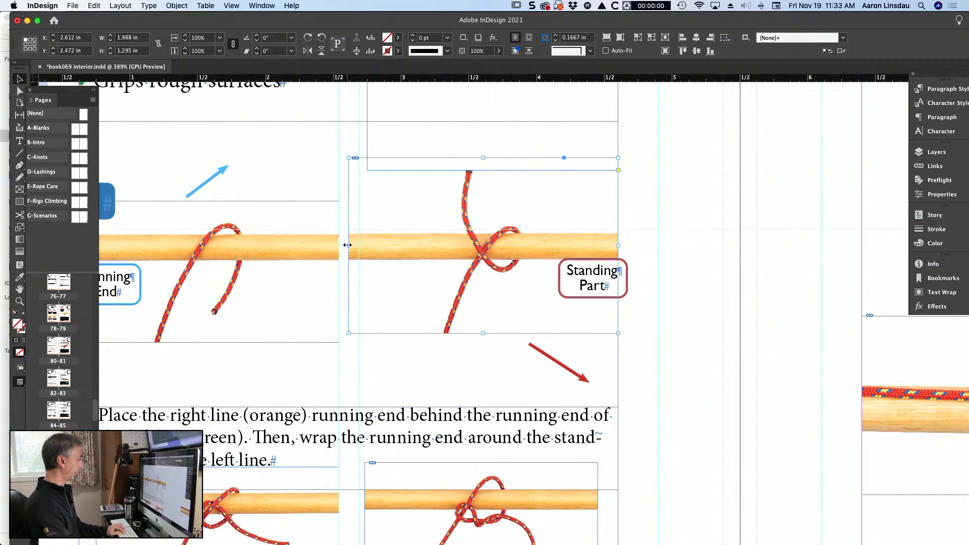
{"action": "left_click_drag", "start_coordinate": [348, 245], "coordinate": [359, 245]}
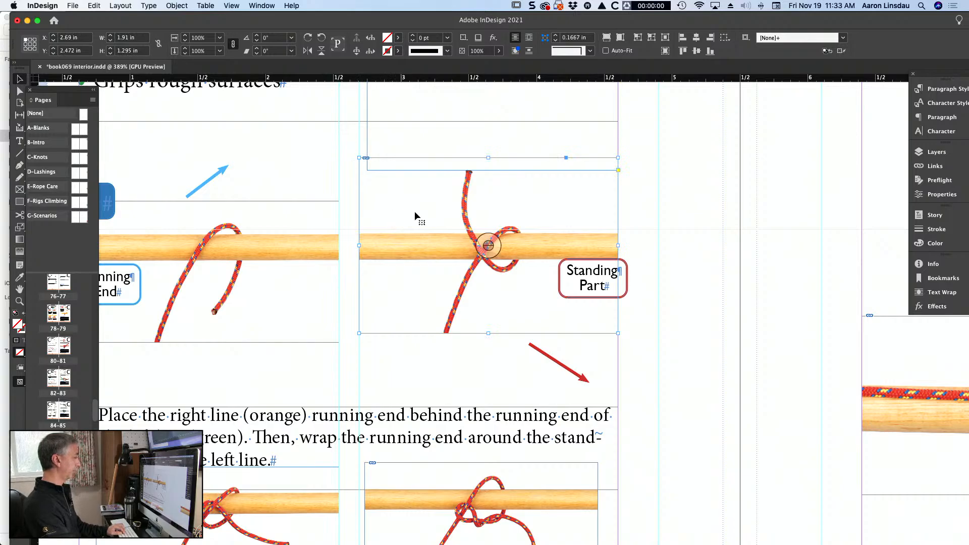
{"action": "left_click", "coordinate": [702, 211]}
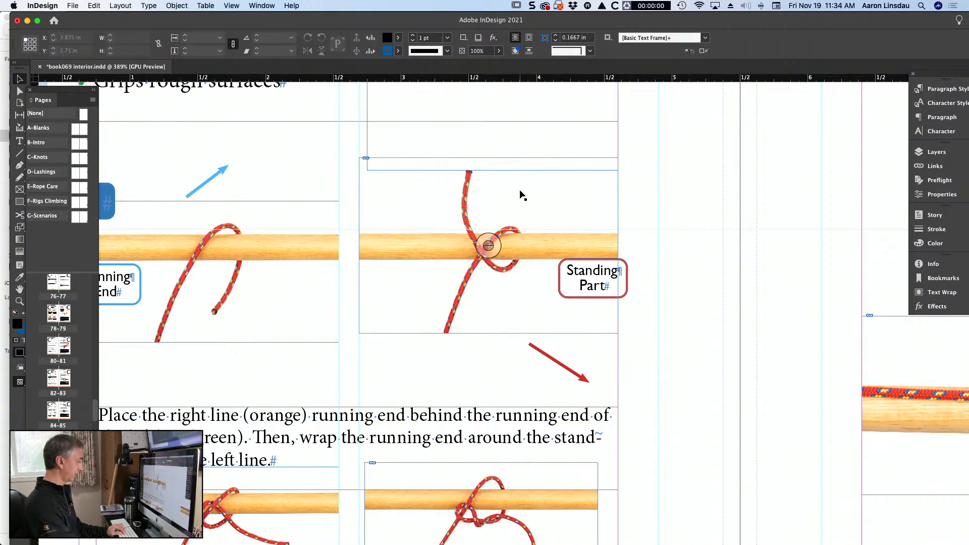
Move the Running End label to the lower-right corner of the left-hand photo and reshape the blue arrow to point from it to the rope's short end
{"action": "scroll", "coordinate": [583, 283], "scroll_direction": "down", "scroll_amount": 3}
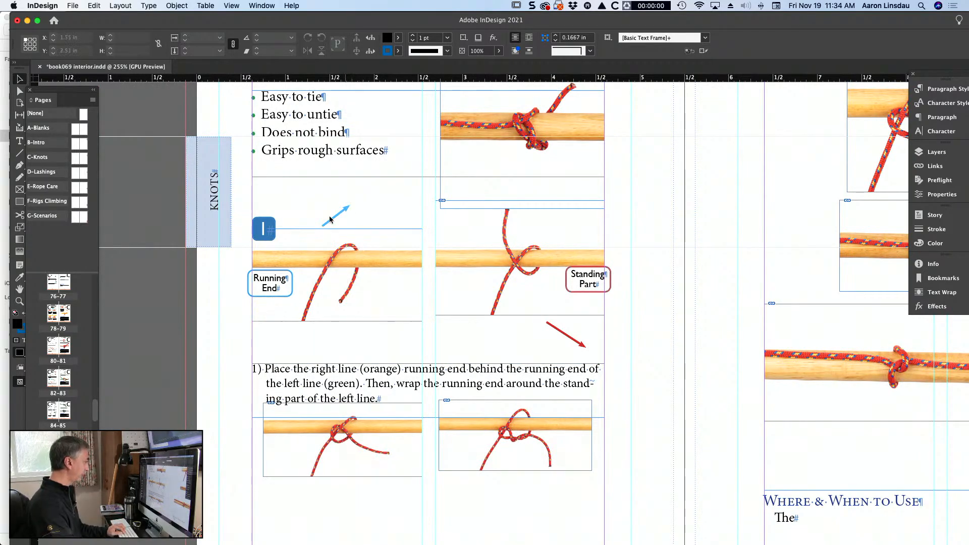
{"action": "left_click_drag", "start_coordinate": [277, 288], "coordinate": [397, 304]}
{"action": "scroll", "coordinate": [397, 305], "scroll_direction": "up", "scroll_amount": 4}
{"action": "left_click", "coordinate": [273, 124]}
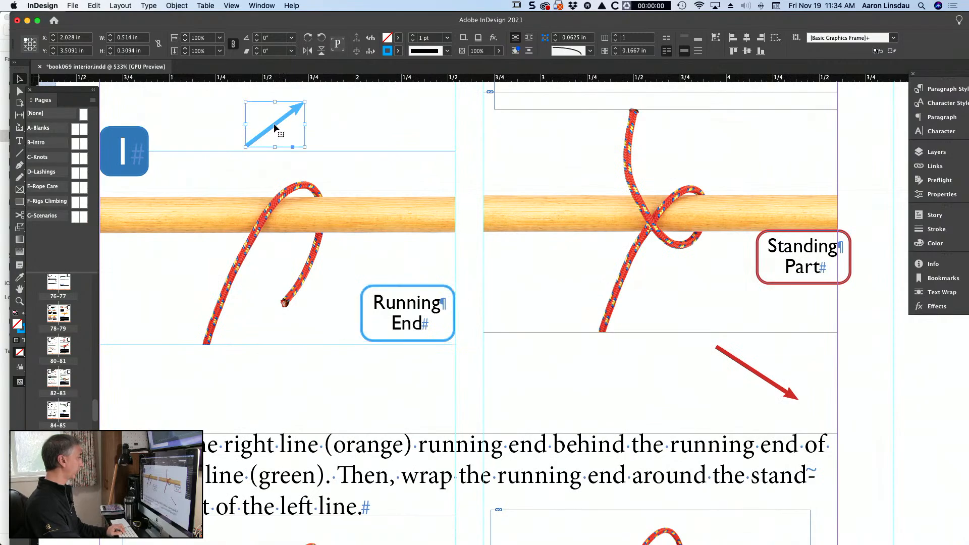
{"action": "left_click_drag", "start_coordinate": [246, 146], "coordinate": [359, 281]}
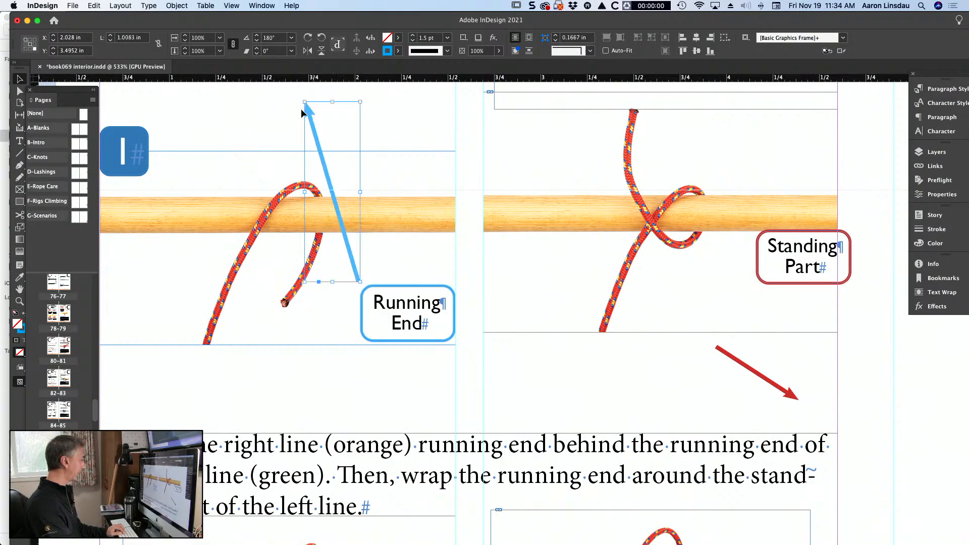
{"action": "left_click_drag", "start_coordinate": [305, 102], "coordinate": [314, 275]}
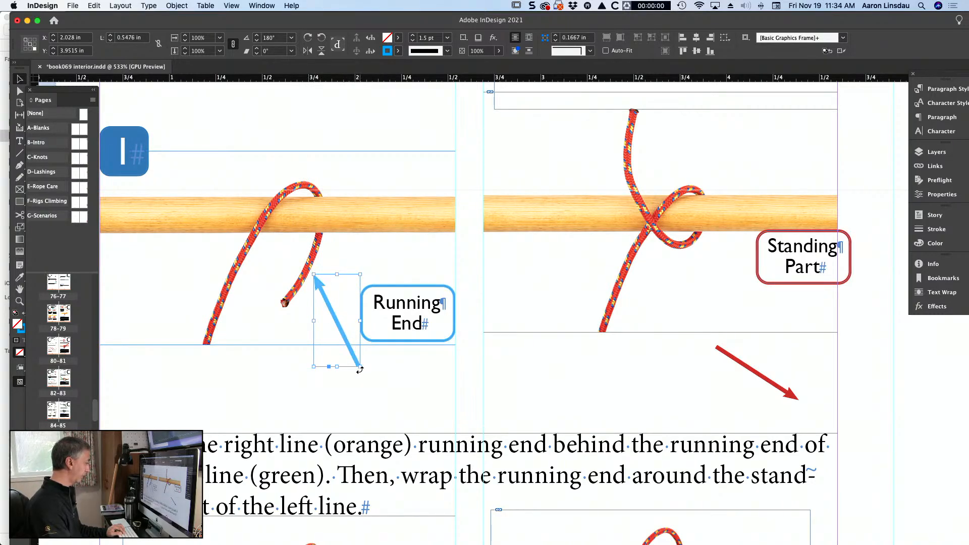
{"action": "left_click_drag", "start_coordinate": [360, 369], "coordinate": [356, 311]}
Move the Standing Part label to the left-hand step 1 photo, below the log at about X 0.62 in, Y 3.275 in
{"action": "scroll", "coordinate": [370, 214], "scroll_direction": "left", "scroll_amount": 3}
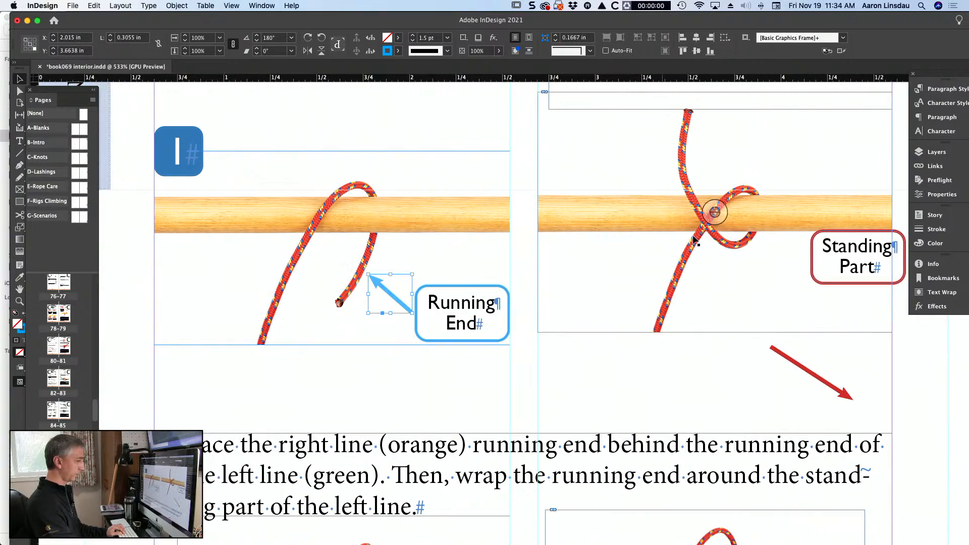
{"action": "left_click", "coordinate": [847, 255]}
{"action": "left_click_drag", "start_coordinate": [847, 255], "coordinate": [186, 268]}
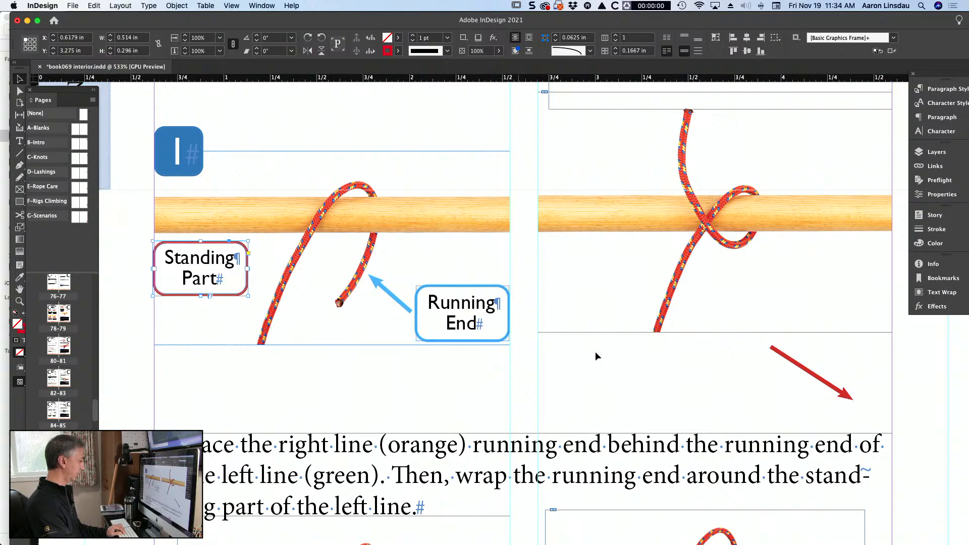
Move the red arrow below the Standing Part label and reshape it to point at the rope's lower end in the left-hand photo
{"action": "left_click", "coordinate": [826, 385]}
{"action": "left_click", "coordinate": [832, 387]}
{"action": "left_click_drag", "start_coordinate": [835, 390], "coordinate": [234, 339]}
{"action": "left_click_drag", "start_coordinate": [177, 298], "coordinate": [204, 302]}
{"action": "left_click_drag", "start_coordinate": [262, 352], "coordinate": [253, 341]}
{"action": "left_click", "coordinate": [298, 381]}
Move the step 1 instruction text frame up to about Y 4.03 in, just below the labelled photos
{"action": "scroll", "coordinate": [297, 381], "scroll_direction": "down", "scroll_amount": 5}
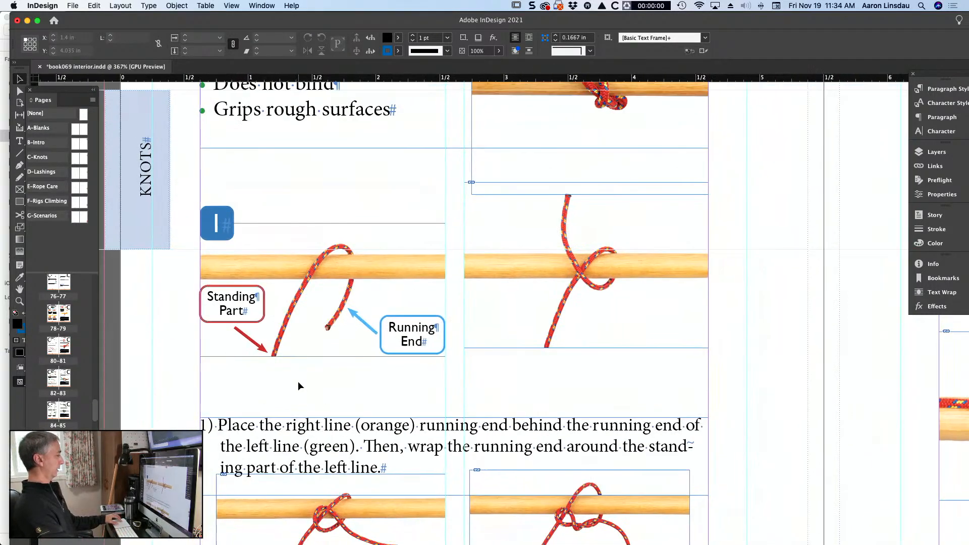
{"action": "scroll", "coordinate": [300, 370], "scroll_direction": "up", "scroll_amount": 3}
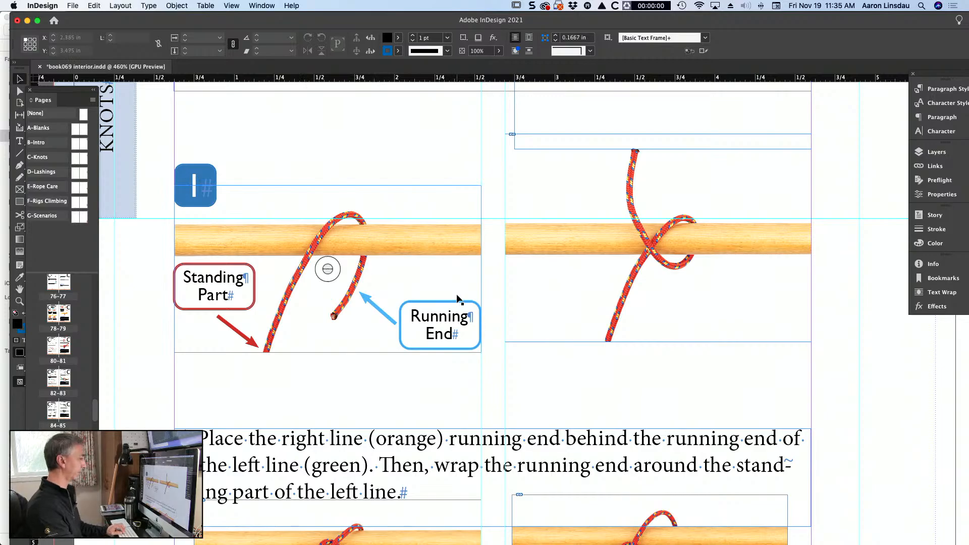
{"action": "scroll", "coordinate": [462, 298], "scroll_direction": "right", "scroll_amount": 3}
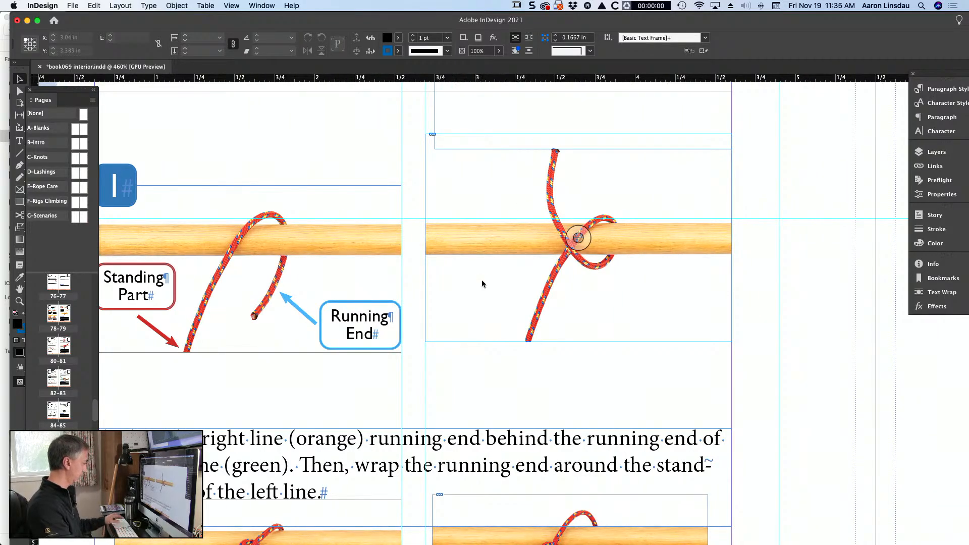
{"action": "scroll", "coordinate": [482, 283], "scroll_direction": "down", "scroll_amount": 3}
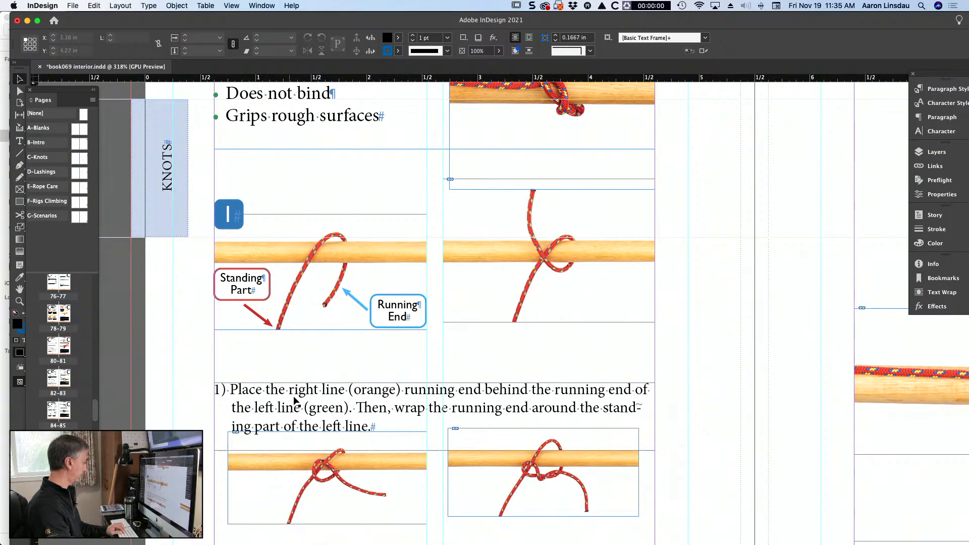
{"action": "left_click_drag", "start_coordinate": [296, 417], "coordinate": [296, 386]}
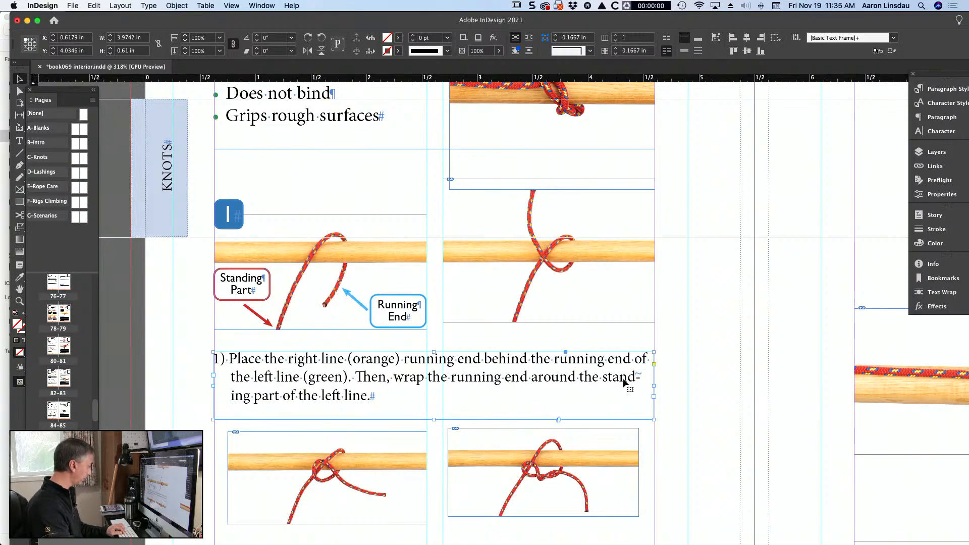
Replace the step 1 instruction with "1) Wrap the running end around and behind the pole."
{"action": "double_click", "coordinate": [437, 371]}
{"action": "key", "text": "ctrl+a"}
{"action": "type", "text": "1"}
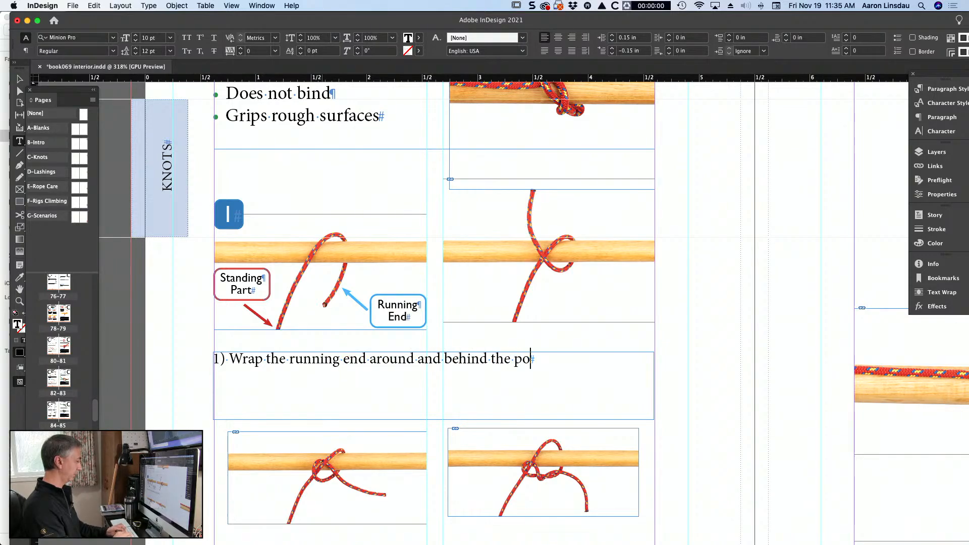
{"action": "key", "text": "Escape"}
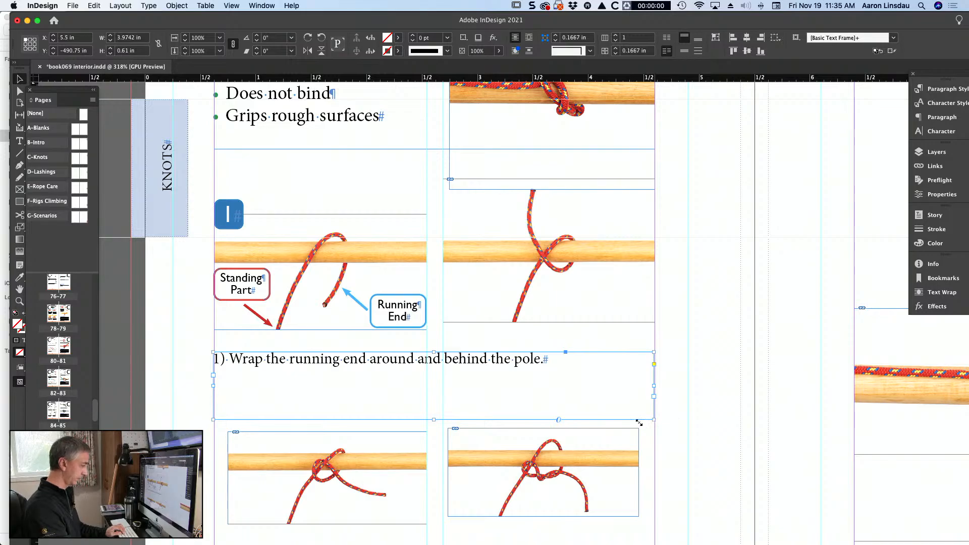
Narrow the step 1 text frame to the left column guides, about 1.92 in wide, and move it up to about Y 3.91 in
{"action": "left_click_drag", "start_coordinate": [639, 423], "coordinate": [427, 420]}
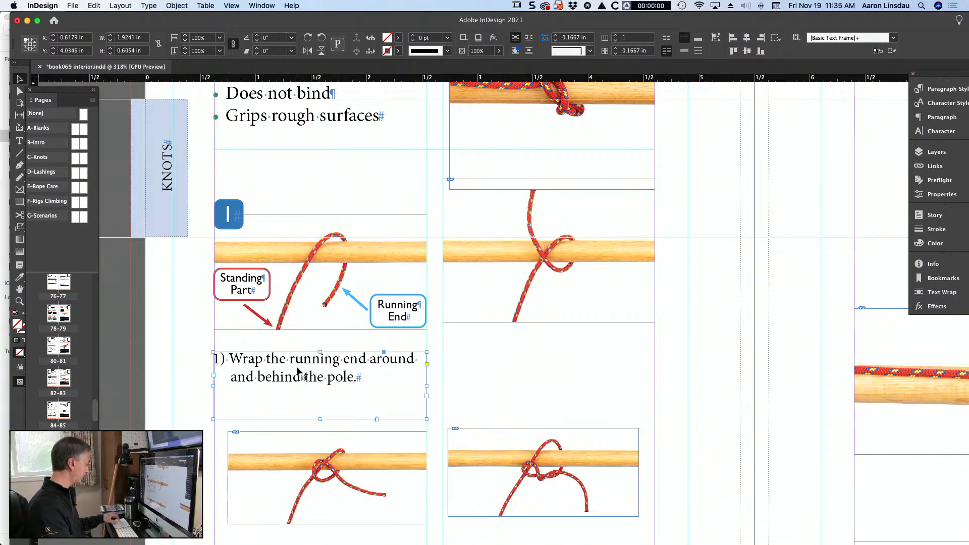
{"action": "scroll", "coordinate": [298, 368], "scroll_direction": "up", "scroll_amount": 3}
{"action": "mouse_move", "coordinate": [299, 370]}
{"action": "left_mouse_down"}
{"action": "mouse_move", "coordinate": [300, 336]}
{"action": "mouse_move", "coordinate": [301, 352]}
{"action": "left_mouse_up"}
{"action": "left_click_drag", "start_coordinate": [154, 382], "coordinate": [151, 382]}
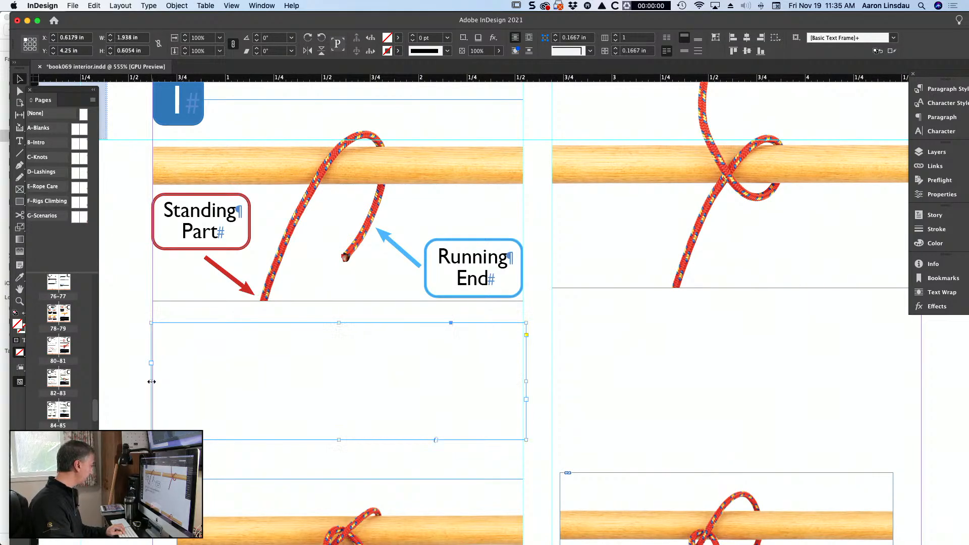
{"action": "left_click_drag", "start_coordinate": [203, 367], "coordinate": [204, 359]}
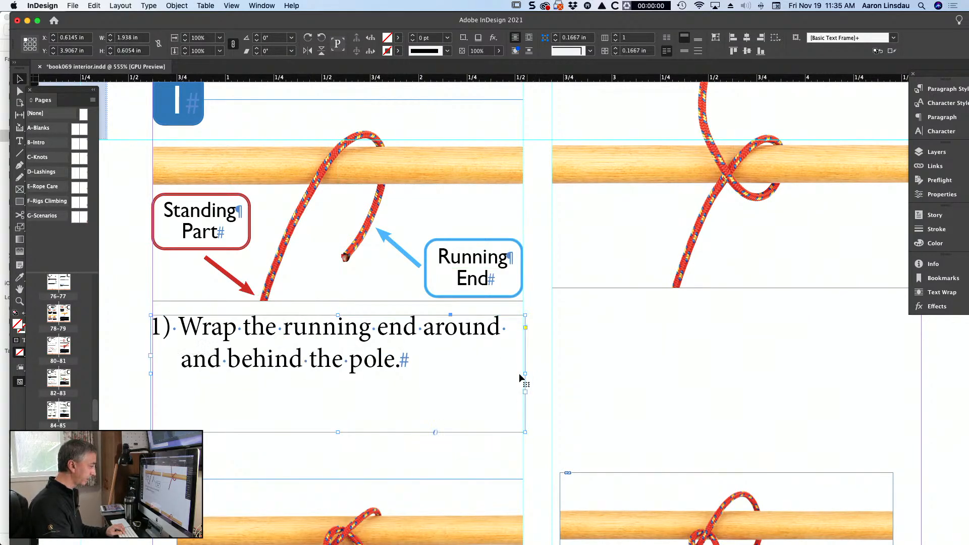
{"action": "mouse_move", "coordinate": [521, 378]}
{"action": "left_mouse_down"}
{"action": "mouse_move", "coordinate": [511, 378]}
{"action": "mouse_move", "coordinate": [523, 378]}
{"action": "left_mouse_up"}
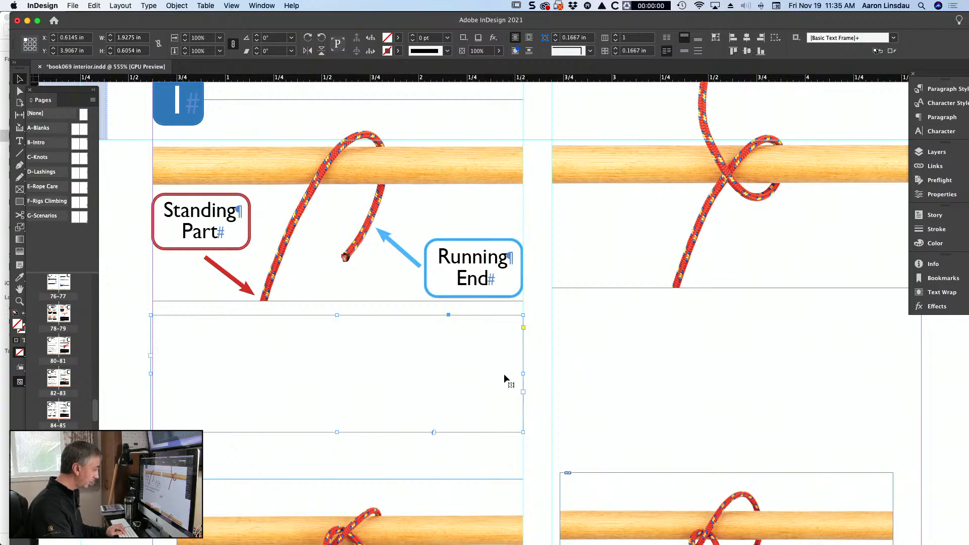
{"action": "mouse_move", "coordinate": [150, 374]}
{"action": "left_mouse_down"}
{"action": "mouse_move", "coordinate": [166, 374]}
{"action": "mouse_move", "coordinate": [152, 374]}
{"action": "left_mouse_up"}
{"action": "left_click", "coordinate": [121, 372]}
{"action": "scroll", "coordinate": [129, 366], "scroll_direction": "down", "scroll_amount": 5}
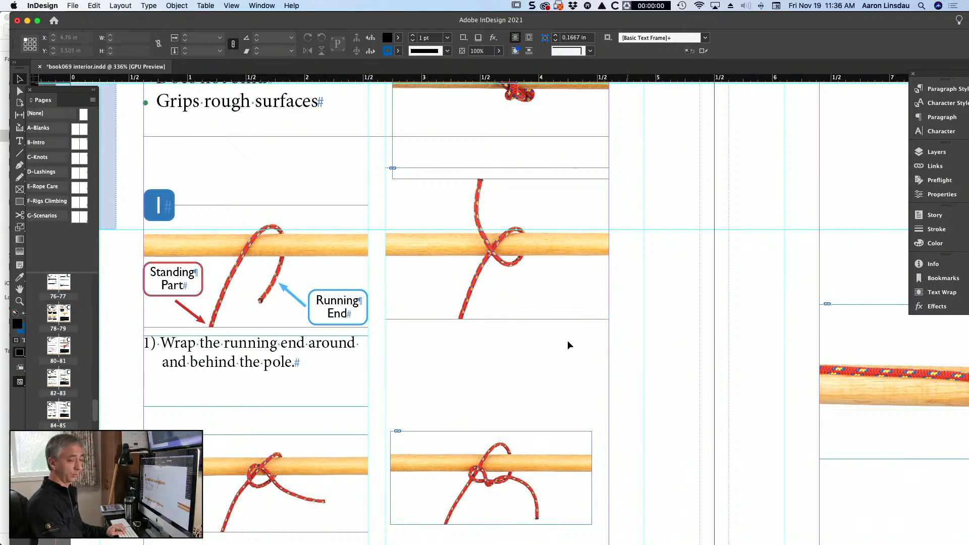
Copy the step 1 text frame under the right-hand photo, fit its edges to the column guides and level it with the original
{"action": "left_click_drag", "start_coordinate": [226, 387], "coordinate": [457, 386]}
{"action": "scroll", "coordinate": [459, 385], "scroll_direction": "up", "scroll_amount": 5}
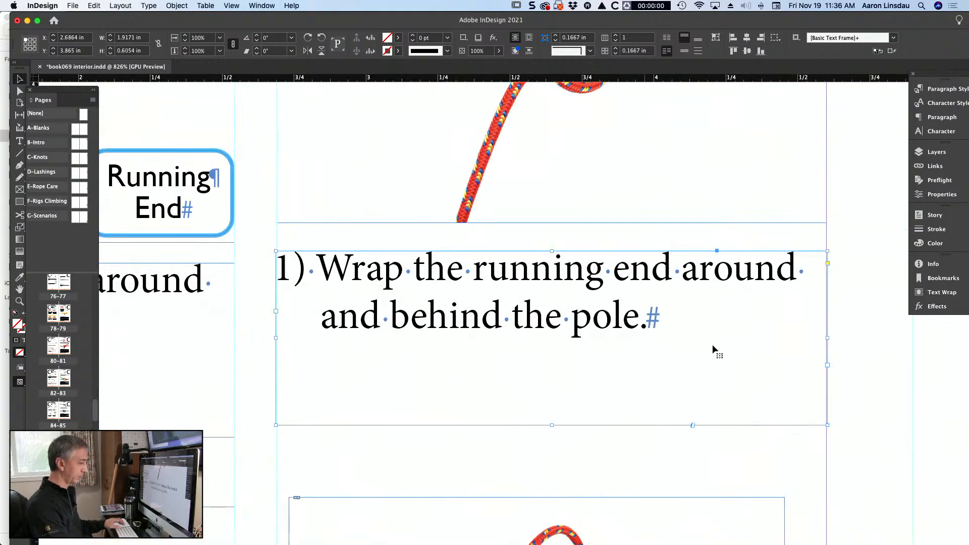
{"action": "left_click_drag", "start_coordinate": [829, 337], "coordinate": [827, 337]}
{"action": "mouse_move", "coordinate": [275, 340]}
{"action": "left_mouse_down"}
{"action": "mouse_move", "coordinate": [288, 337]}
{"action": "mouse_move", "coordinate": [277, 337]}
{"action": "left_mouse_up"}
{"action": "left_click", "coordinate": [254, 354]}
{"action": "scroll", "coordinate": [253, 353], "scroll_direction": "down", "scroll_amount": 5}
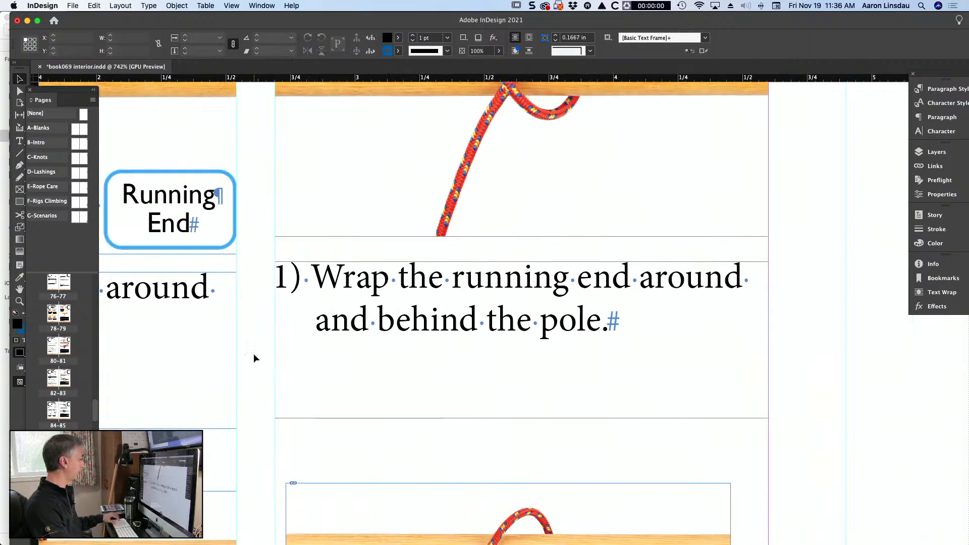
{"action": "left_click_drag", "start_coordinate": [401, 346], "coordinate": [399, 348]}
Replace the copied frame's text with "2) Wrap the running end around the front of the pole."
{"action": "double_click", "coordinate": [401, 352]}
{"action": "key", "text": "super+a"}
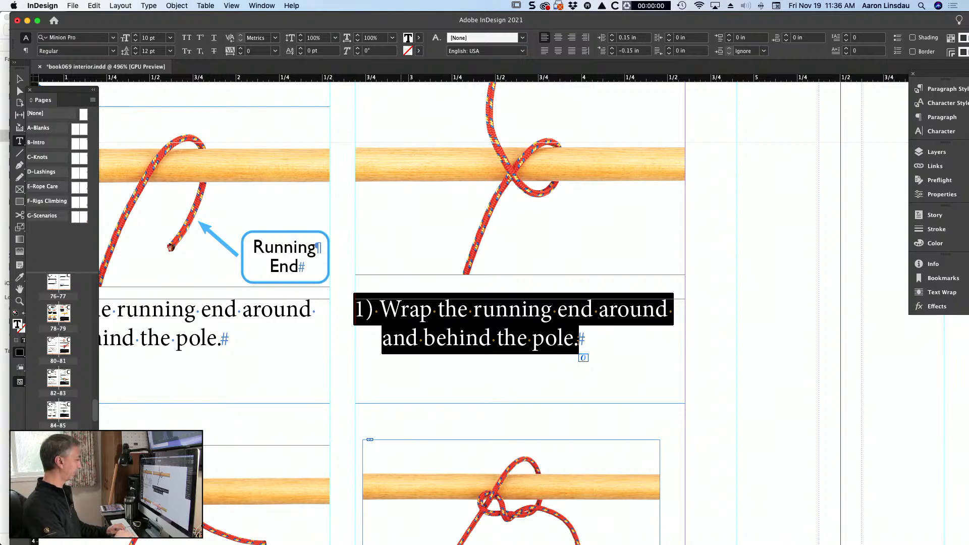
{"action": "type", "text": "2"}
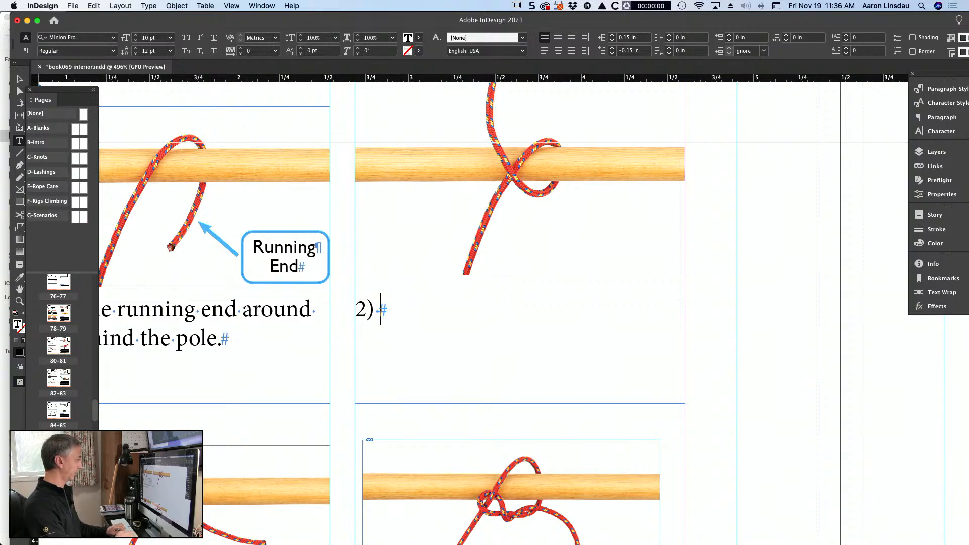
{"action": "type", "text": ") Wrap the ru"}
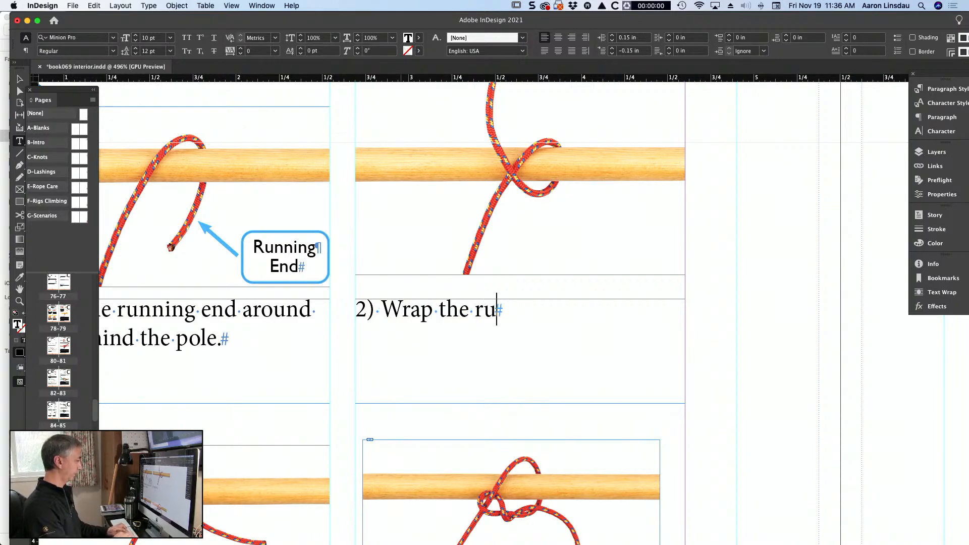
{"action": "type", "text": "nnig"}
{"action": "key", "text": "BackSpace"}
{"action": "key", "text": "BackSpace"}
{"action": "key", "text": "BackSpace"}
{"action": "key", "text": "BackSpace"}
{"action": "key", "text": "BackSpace"}
{"action": "key", "text": "BackSpace"}
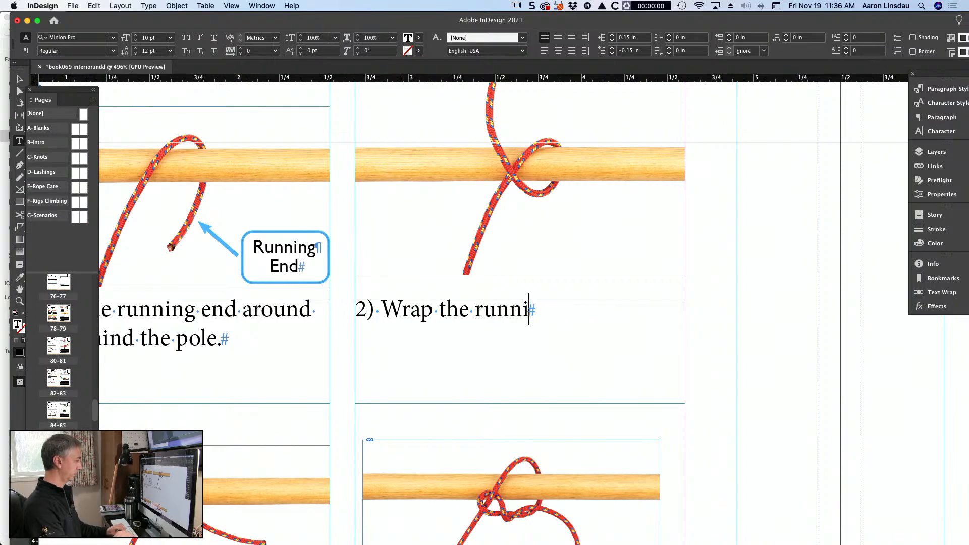
{"action": "type", "text": "ng end around the f"}
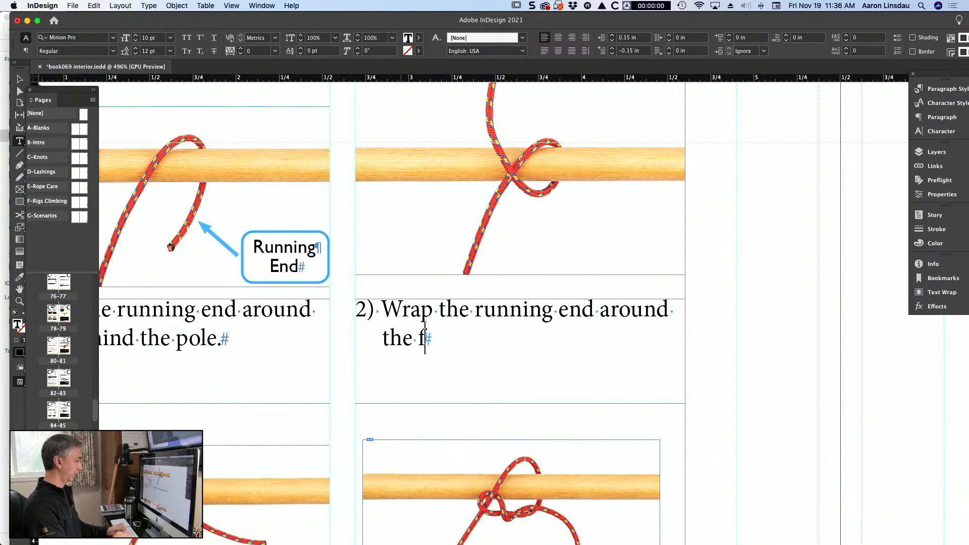
{"action": "type", "text": "ront of the pole"}
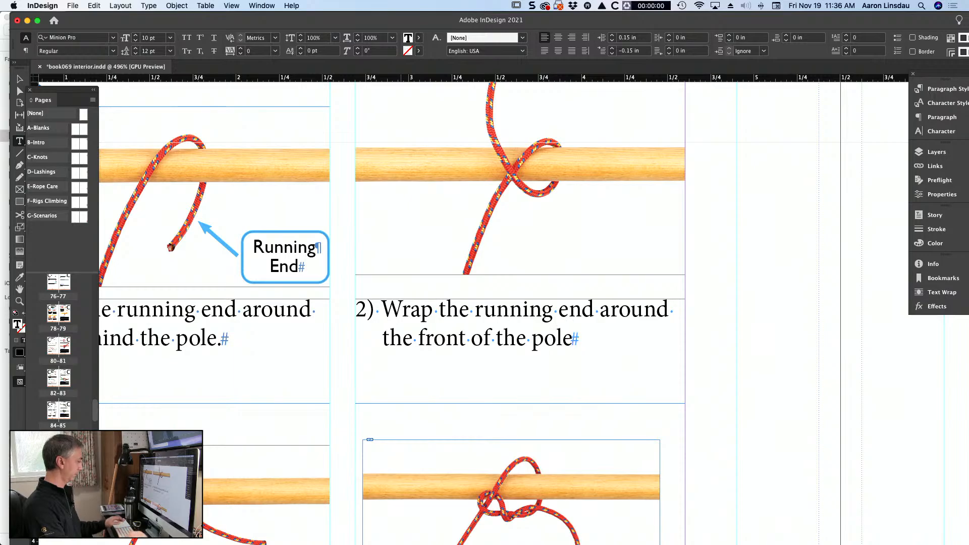
{"action": "scroll", "coordinate": [383, 347], "scroll_direction": "down", "scroll_amount": 3}
{"action": "scroll", "coordinate": [384, 348], "scroll_direction": "left", "scroll_amount": 2}
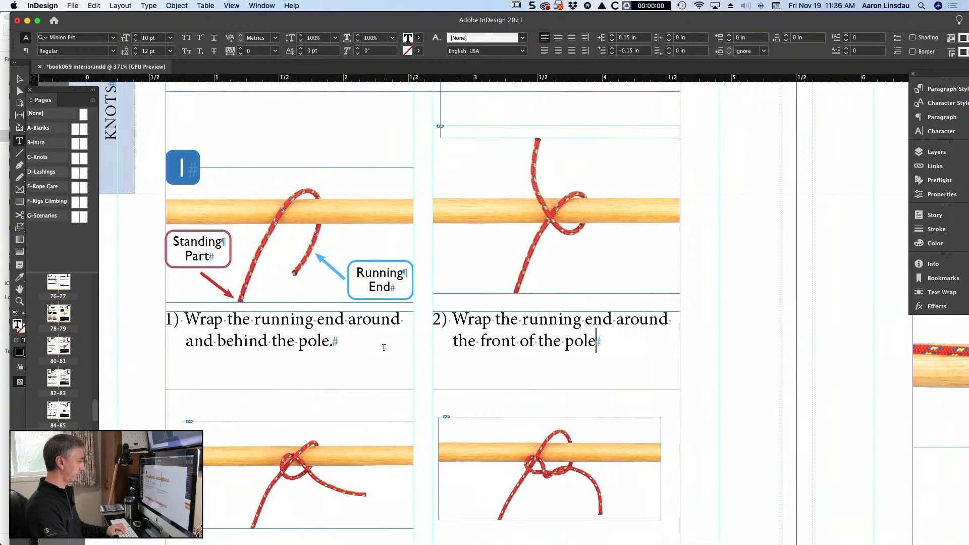
{"action": "type", "text": "ole."}
{"action": "key", "text": "Escape"}
Copy both instruction frames together to below the second row of photos, at about Y 5.885 in
{"action": "scroll", "coordinate": [419, 350], "scroll_direction": "down", "scroll_amount": 5}
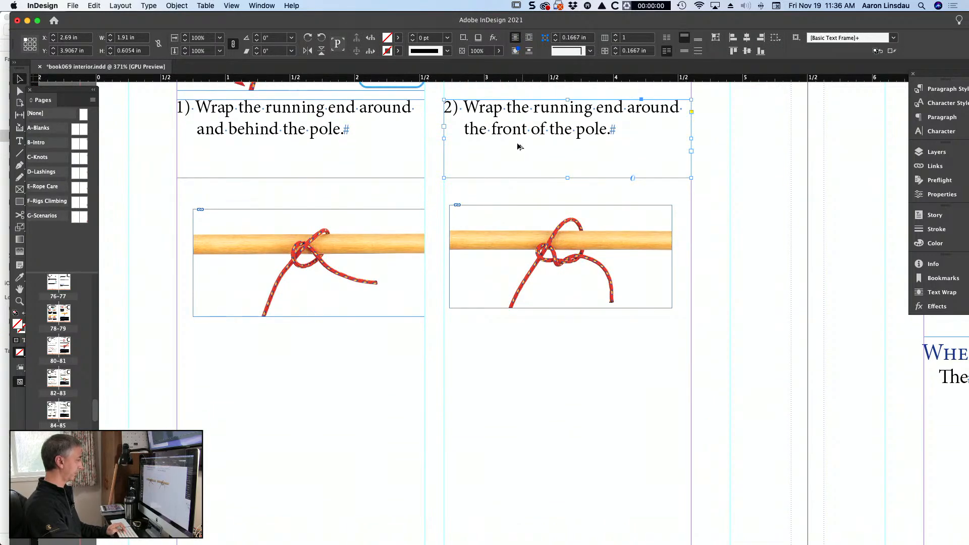
{"action": "left_click", "coordinate": [314, 155], "text": "shift"}
{"action": "left_click_drag", "start_coordinate": [510, 146], "coordinate": [506, 396]}
{"action": "scroll", "coordinate": [506, 394], "scroll_direction": "down", "scroll_amount": 10}
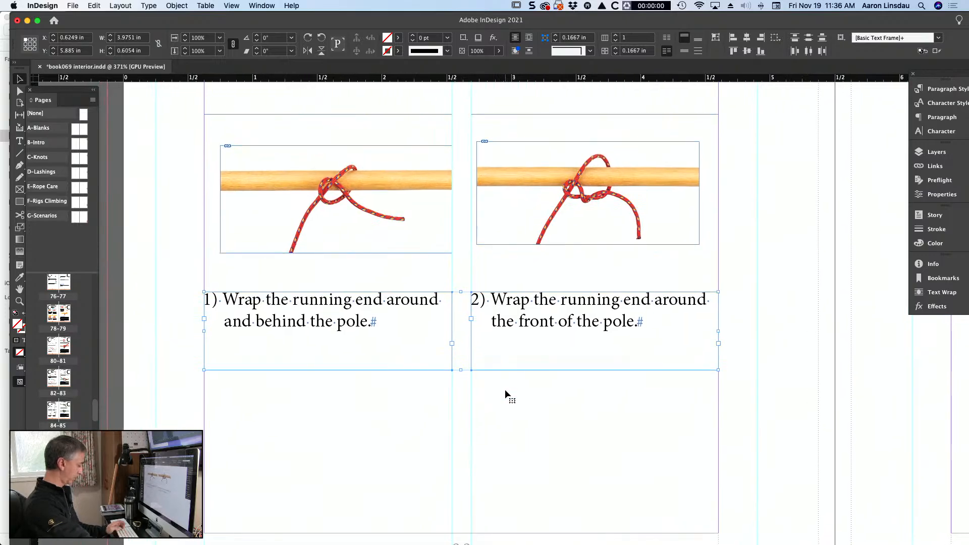
Look through the neighbouring knot spreads to compare their step photo and instruction layout
{"action": "scroll", "coordinate": [507, 393], "scroll_direction": "up", "scroll_amount": 8}
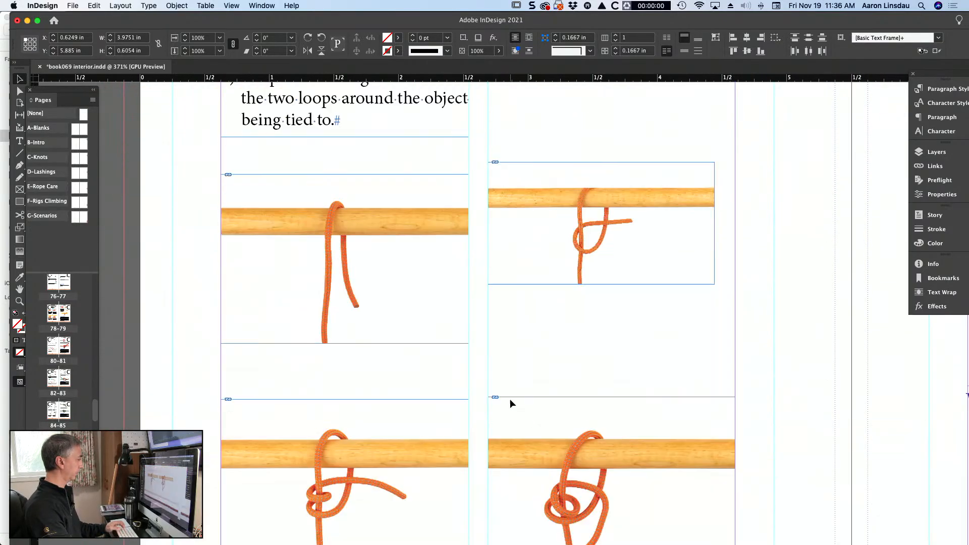
{"action": "scroll", "coordinate": [510, 399], "scroll_direction": "down", "scroll_amount": 3}
{"action": "scroll", "coordinate": [510, 399], "scroll_direction": "down", "scroll_amount": 3}
{"action": "scroll", "coordinate": [480, 376], "scroll_direction": "up", "scroll_amount": 10}
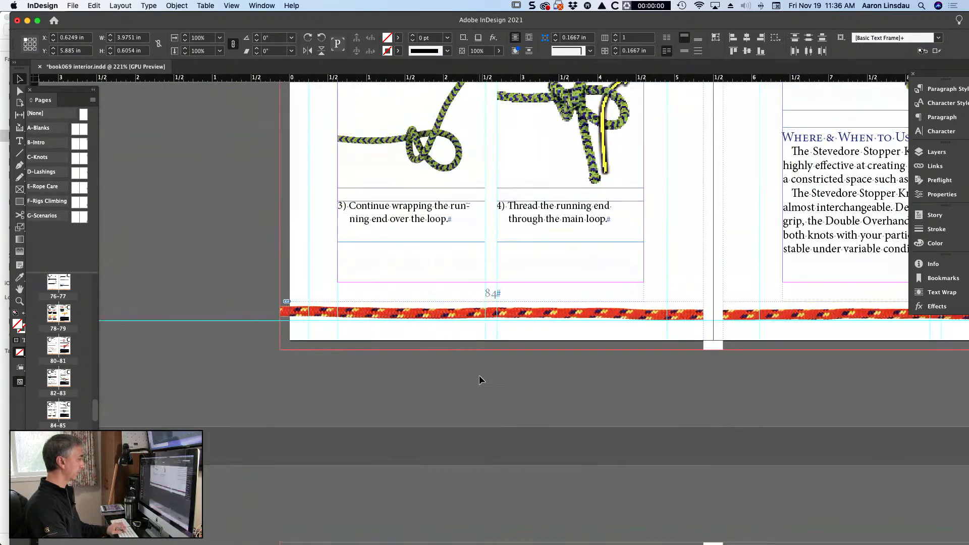
{"action": "scroll", "coordinate": [480, 376], "scroll_direction": "up", "scroll_amount": 15}
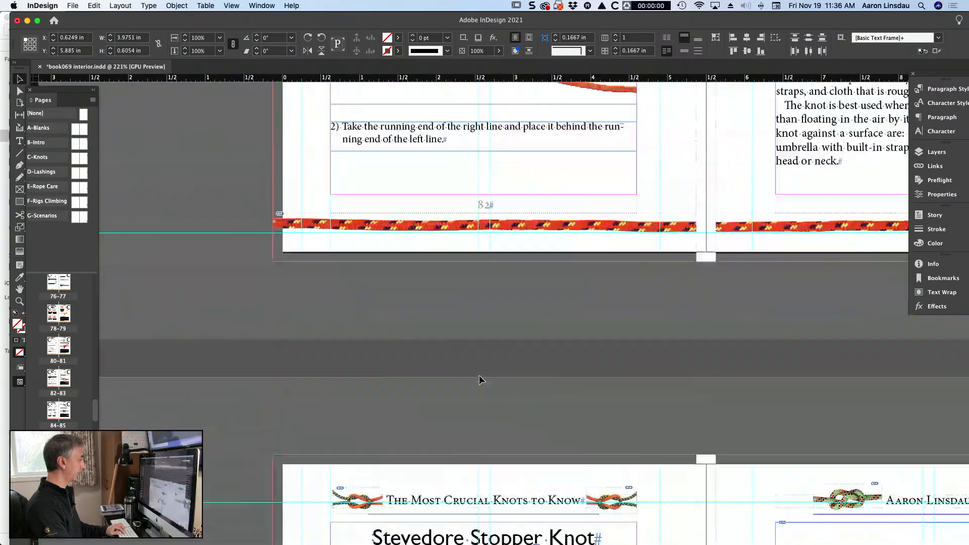
{"action": "scroll", "coordinate": [479, 375], "scroll_direction": "up", "scroll_amount": 20}
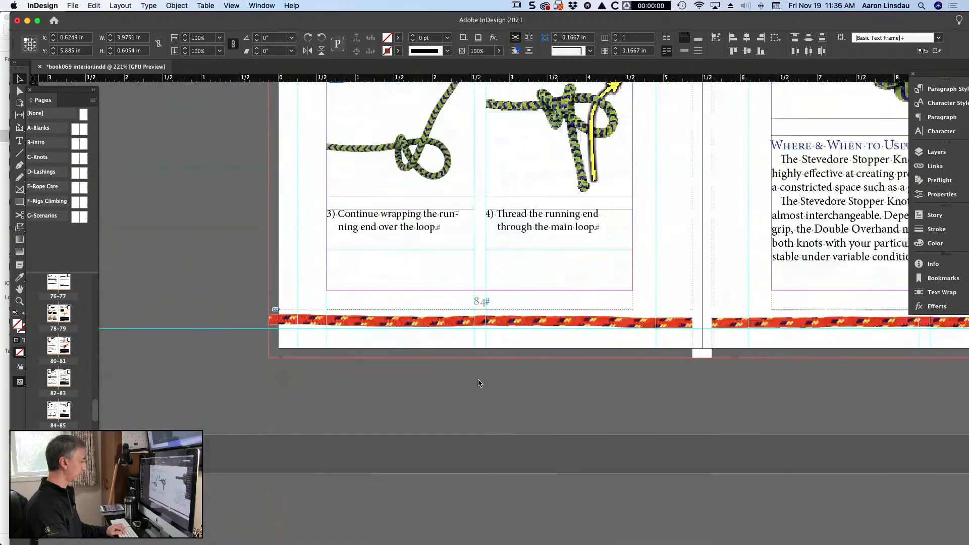
{"action": "scroll", "coordinate": [477, 387], "scroll_direction": "up", "scroll_amount": 10}
{"action": "scroll", "coordinate": [475, 385], "scroll_direction": "down", "scroll_amount": 8}
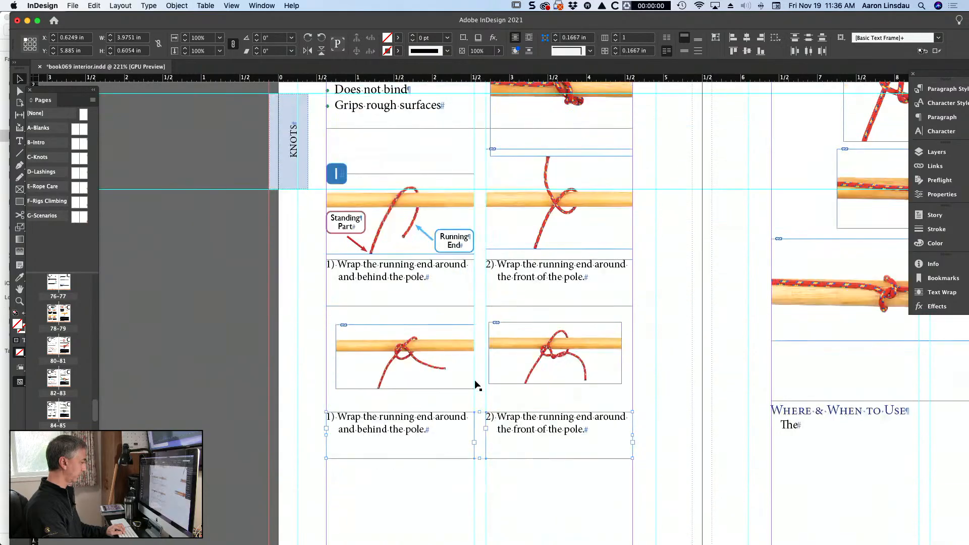
{"action": "scroll", "coordinate": [474, 384], "scroll_direction": "up", "scroll_amount": 3}
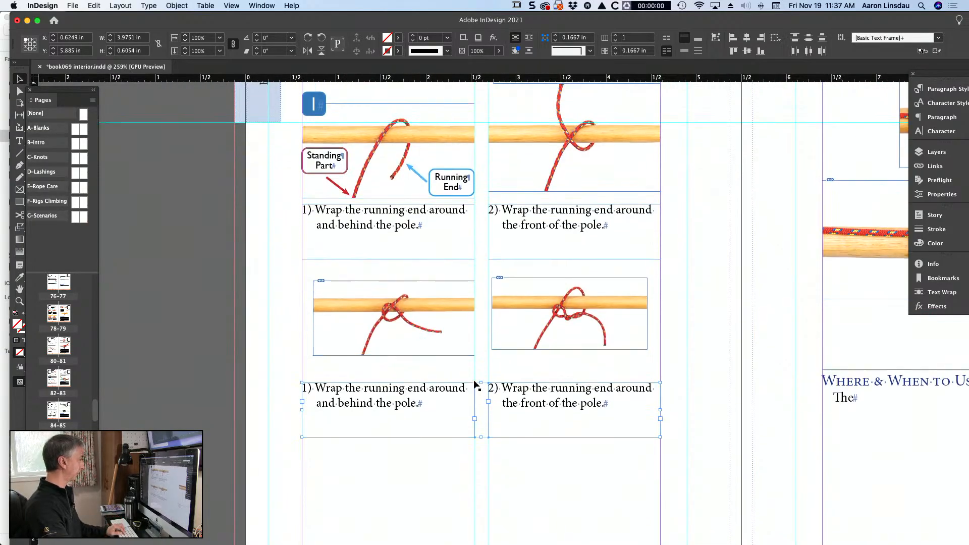
Copy the blue number 1 badge to the upper-left corner of the upper right-hand photo, at about X 2.69 in, and renumber it 2
{"action": "scroll", "coordinate": [345, 112], "scroll_direction": "up", "scroll_amount": 2}
{"action": "left_click", "coordinate": [308, 152]}
{"action": "left_click", "coordinate": [354, 154]}
{"action": "key", "text": "super+shift+d"}
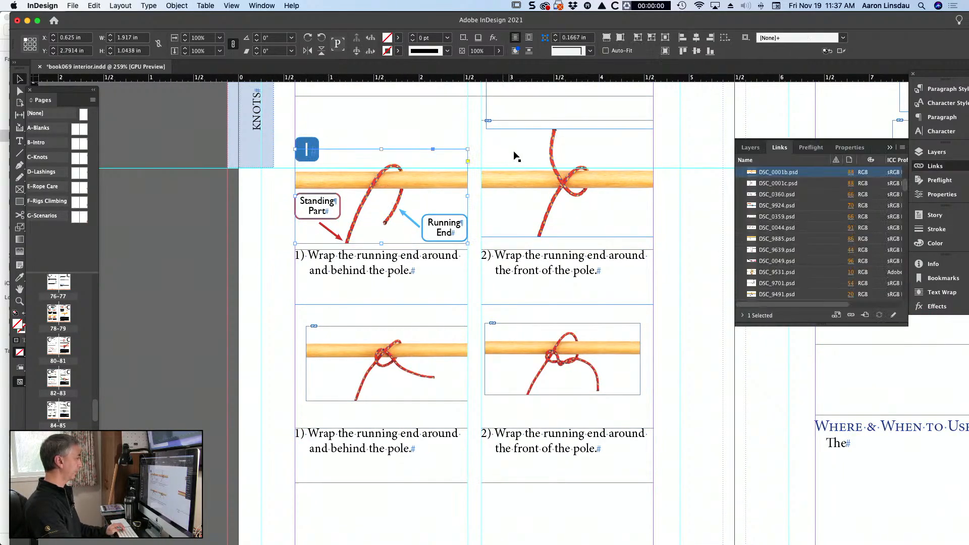
{"action": "left_click", "coordinate": [890, 148]}
{"action": "left_click_drag", "start_coordinate": [317, 148], "coordinate": [493, 150]}
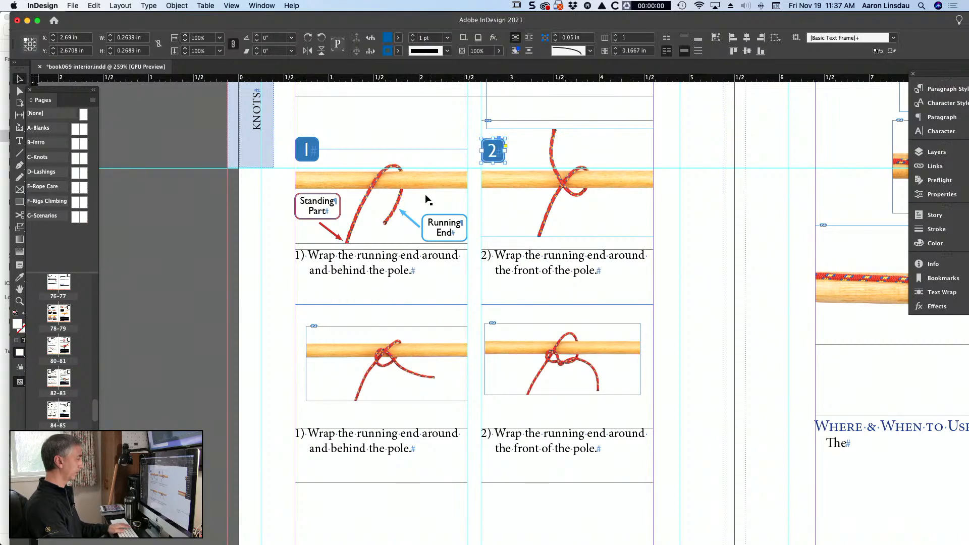
{"action": "left_click", "coordinate": [705, 202]}
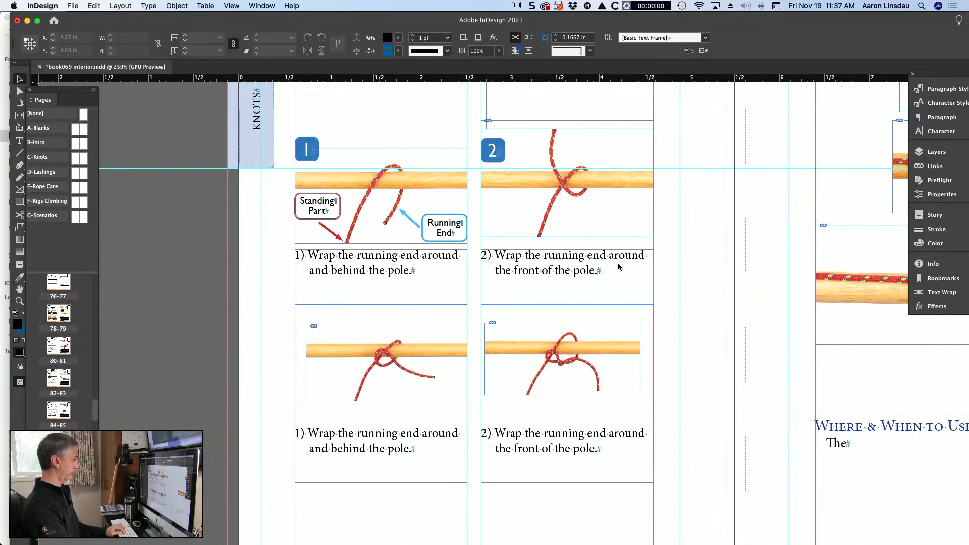
Copy the number 1 and 2 badges together down to the second row of photos, at about Y 5.30 in
{"action": "scroll", "coordinate": [564, 322], "scroll_direction": "down", "scroll_amount": 1}
{"action": "left_click", "coordinate": [308, 140]}
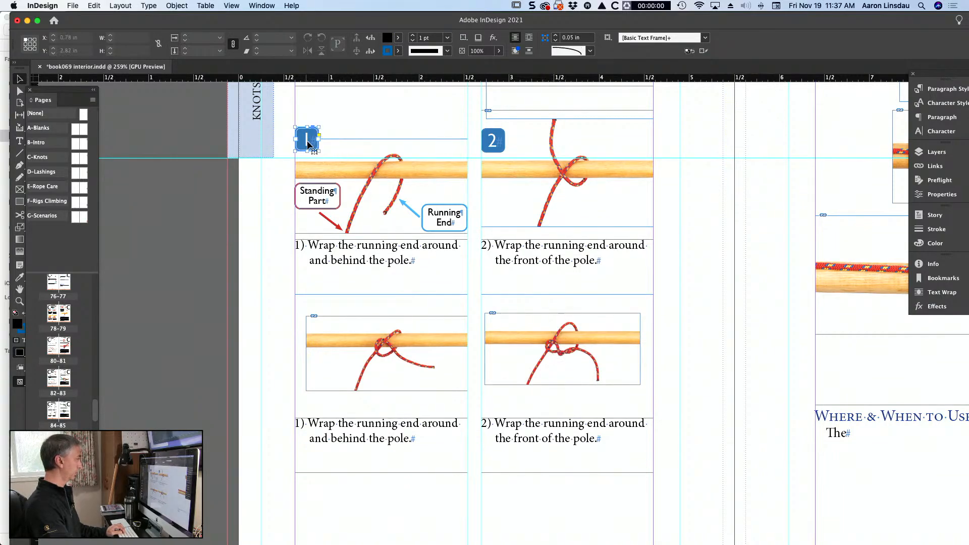
{"action": "left_click", "coordinate": [494, 141], "text": "shift"}
{"action": "left_click_drag", "start_coordinate": [494, 141], "coordinate": [498, 378]}
{"action": "scroll", "coordinate": [554, 355], "scroll_direction": "down", "scroll_amount": 10}
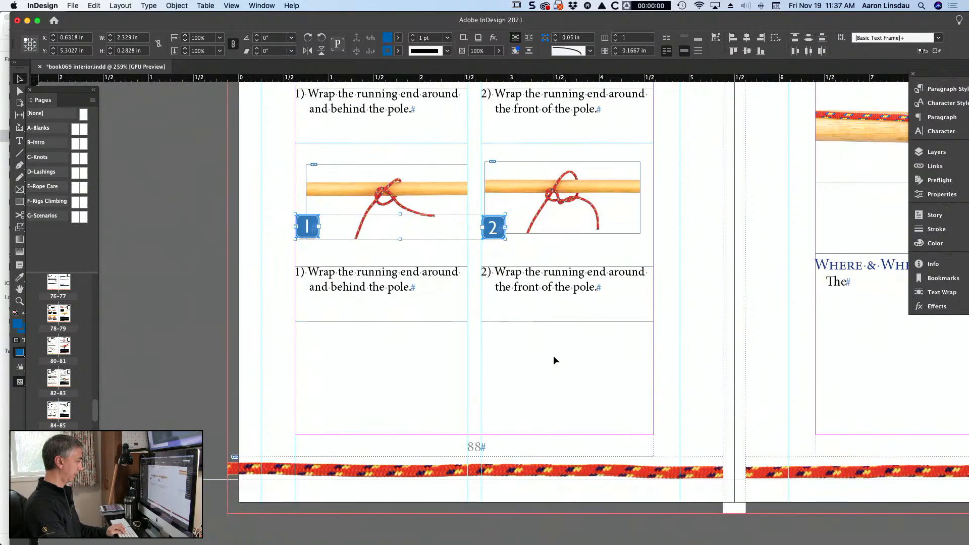
Move the lower instruction frames down to about Y 6.96 in and rewrite the left one as "3) Thread the running end between the loop and the pole."
{"action": "left_click_drag", "start_coordinate": [553, 356], "coordinate": [392, 383]}
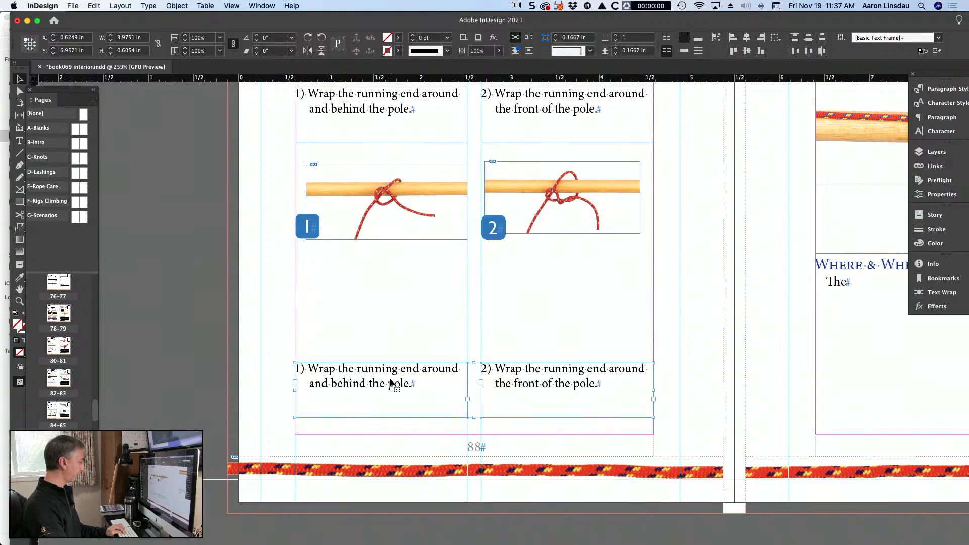
{"action": "double_click", "coordinate": [416, 395]}
{"action": "key", "text": "super+a"}
{"action": "type", "text": "3"}
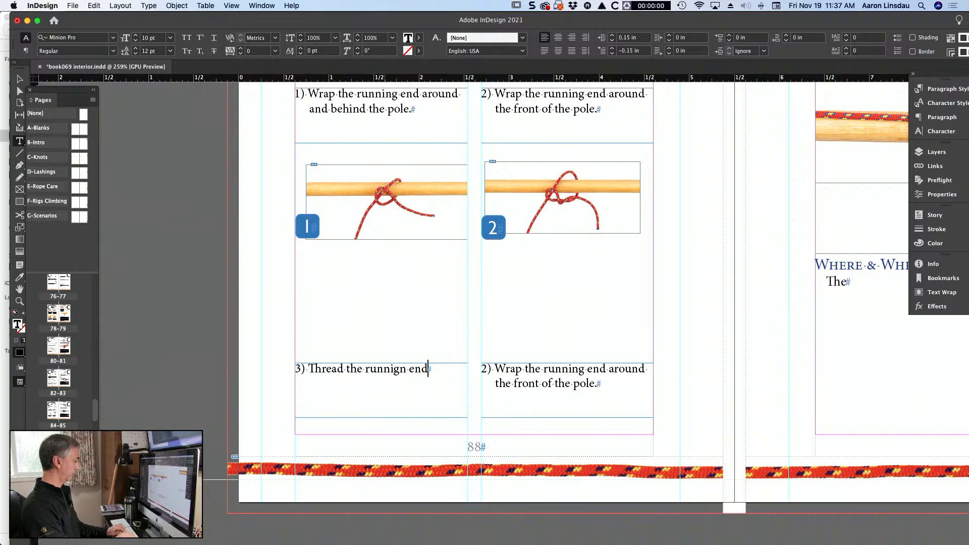
{"action": "type", "text": ") Thread the running end between the loop and the pole."}
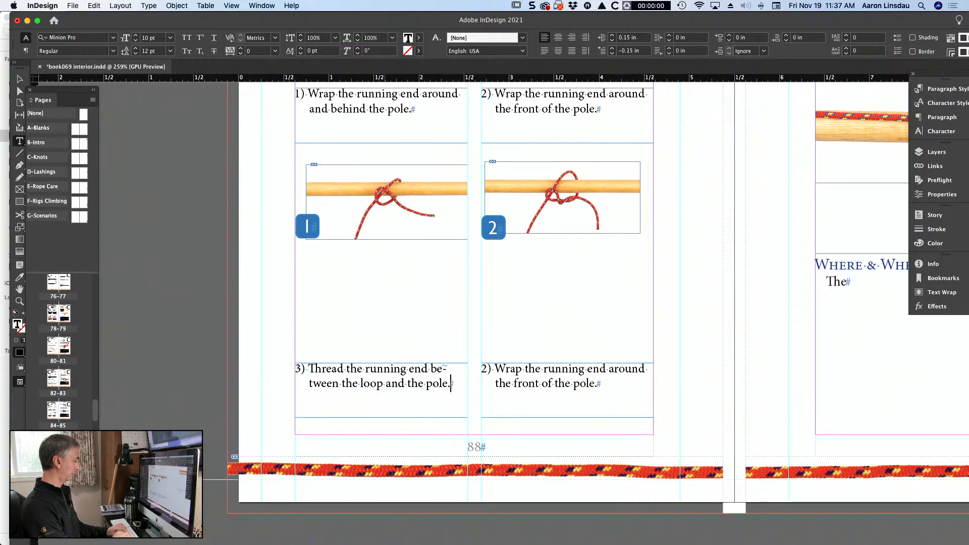
{"action": "key", "text": "Escape"}
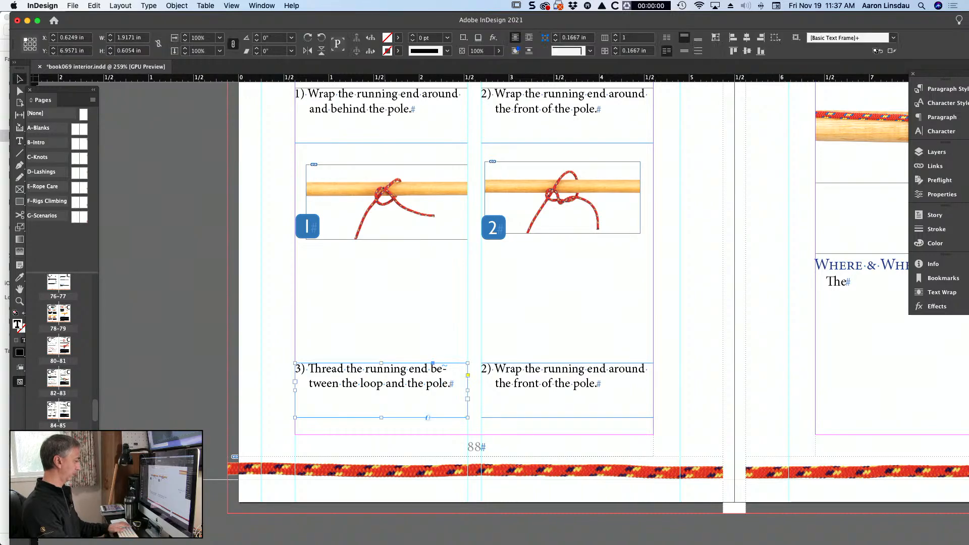
Rewrite the lower right-hand instruction as "4) Begin twisting the running end around itself to create a spiral."
{"action": "double_click", "coordinate": [570, 388]}
{"action": "key", "text": "super+a"}
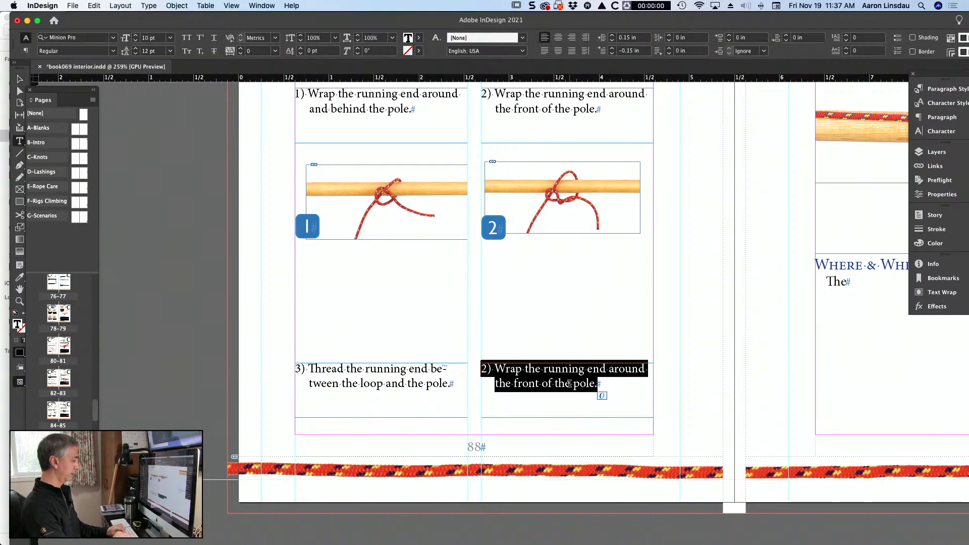
{"action": "type", "text": "4) Begin twisting"}
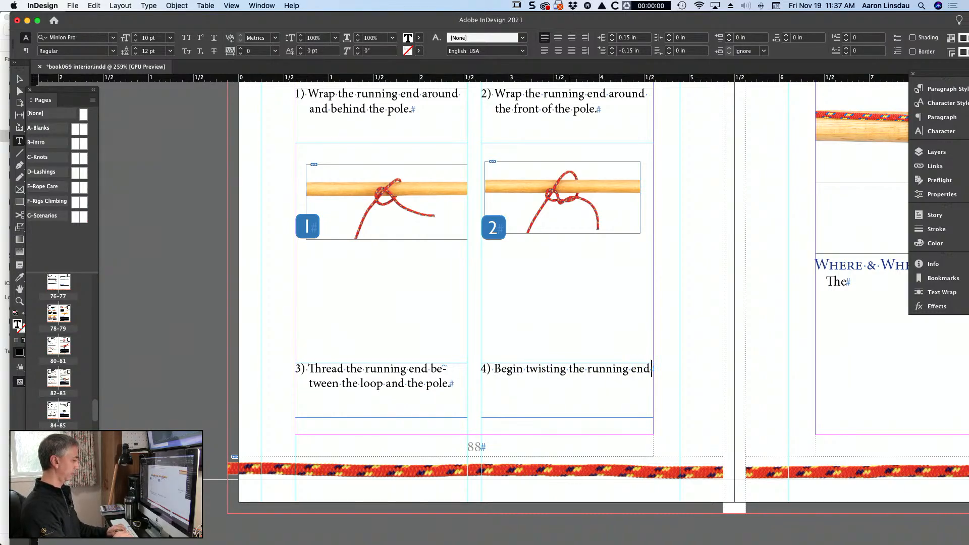
{"action": "type", "text": " around itself"}
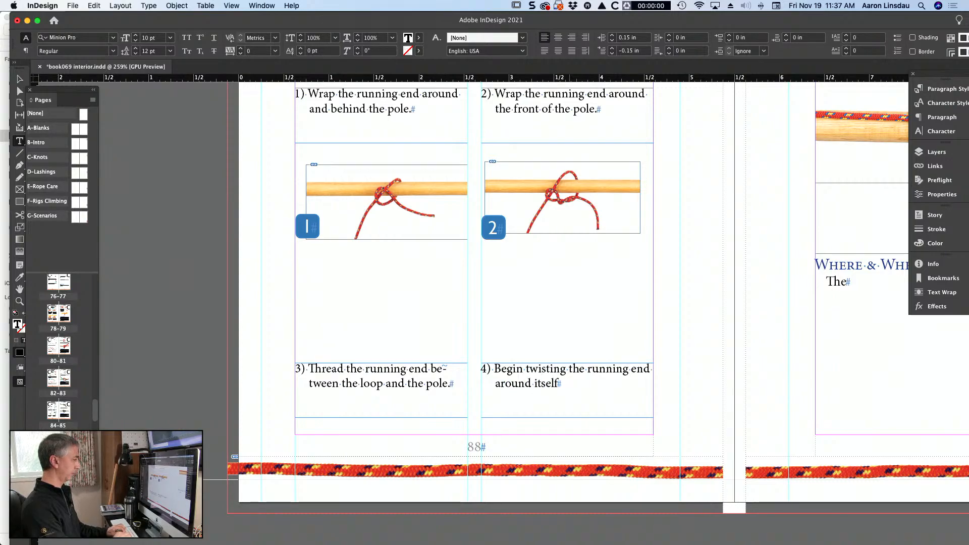
{"action": "type", "text": " to create a"}
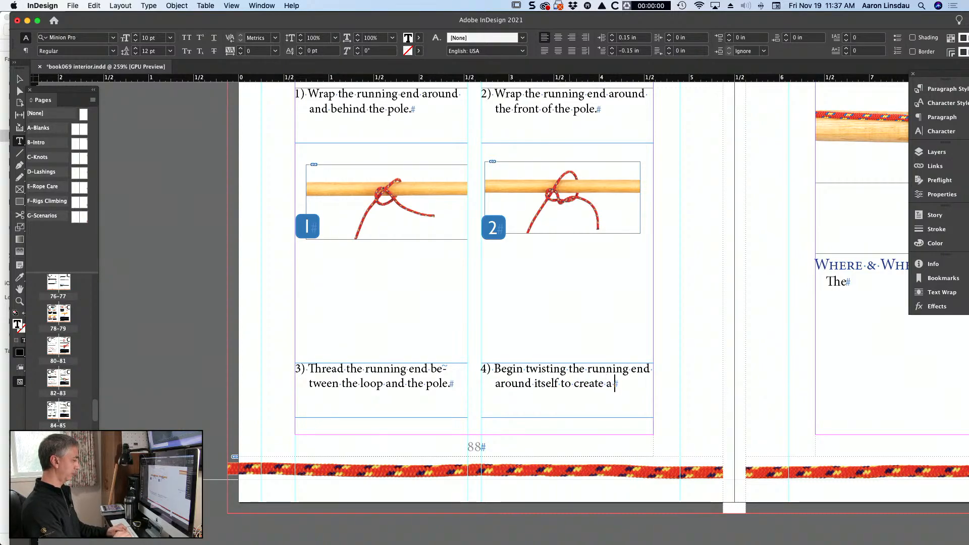
{"action": "type", "text": " spiral"}
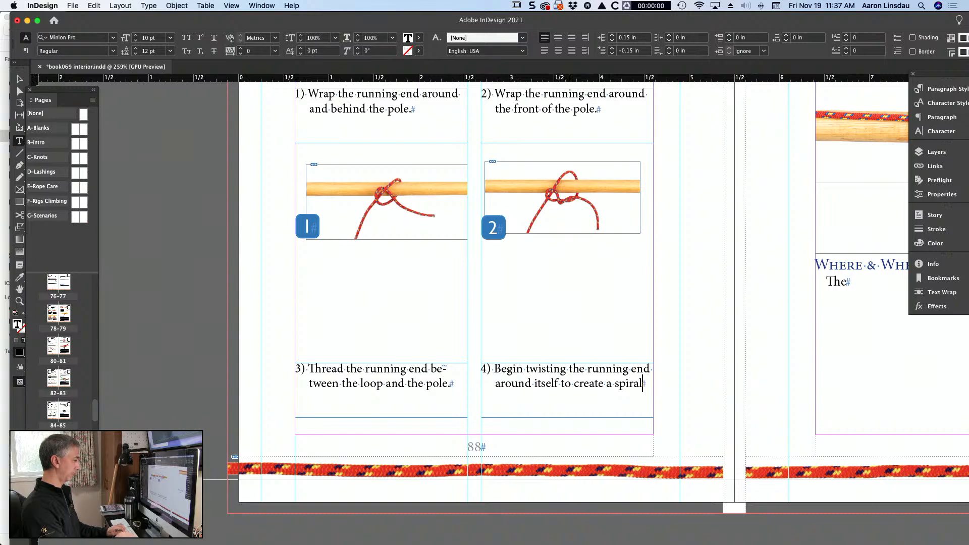
{"action": "type", "text": "e."}
{"action": "key", "text": "Escape"}
Move both second-row knot photos and their number badges down together to about Y 5.74 in, closer to their instructions
{"action": "left_click_drag", "start_coordinate": [273, 183], "coordinate": [577, 322]}
{"action": "scroll", "coordinate": [412, 302], "scroll_direction": "up", "scroll_amount": 2}
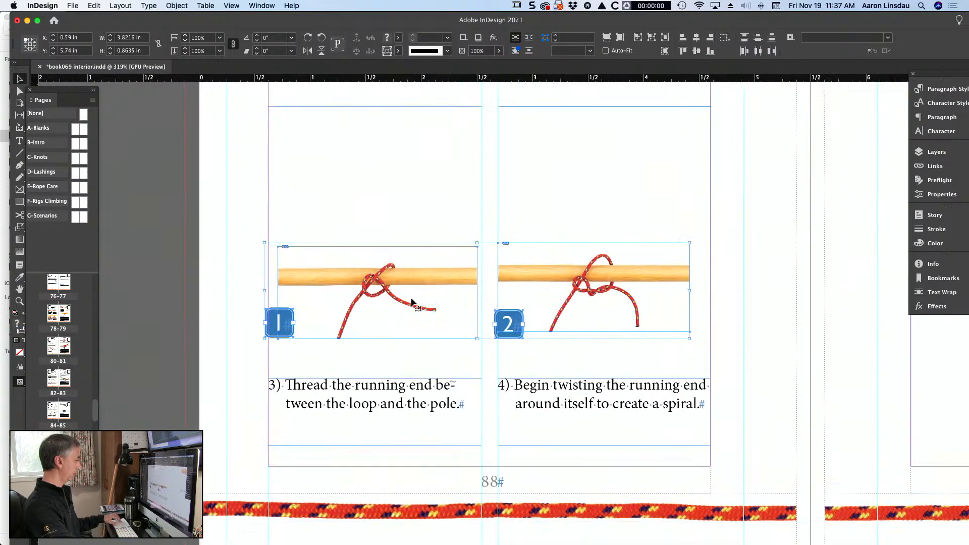
{"action": "scroll", "coordinate": [411, 302], "scroll_direction": "up", "scroll_amount": 1}
Move the second row's number 1 badge off the left-hand photo into the margin and renumber it 3
{"action": "left_click", "coordinate": [251, 318]}
{"action": "left_click_drag", "start_coordinate": [272, 323], "coordinate": [247, 340]}
{"action": "double_click", "coordinate": [250, 325]}
{"action": "key", "text": "BackSpace"}
{"action": "type", "text": "2"}
{"action": "key", "text": "Escape"}
{"action": "double_click", "coordinate": [230, 318]}
{"action": "type", "text": "3"}
{"action": "key", "text": "Escape"}
Move the second row's number 2 badge just below its photo's left corner, at about X 2.50, Y 6.50 in, and renumber it 4
{"action": "left_click_drag", "start_coordinate": [506, 335], "coordinate": [489, 352]}
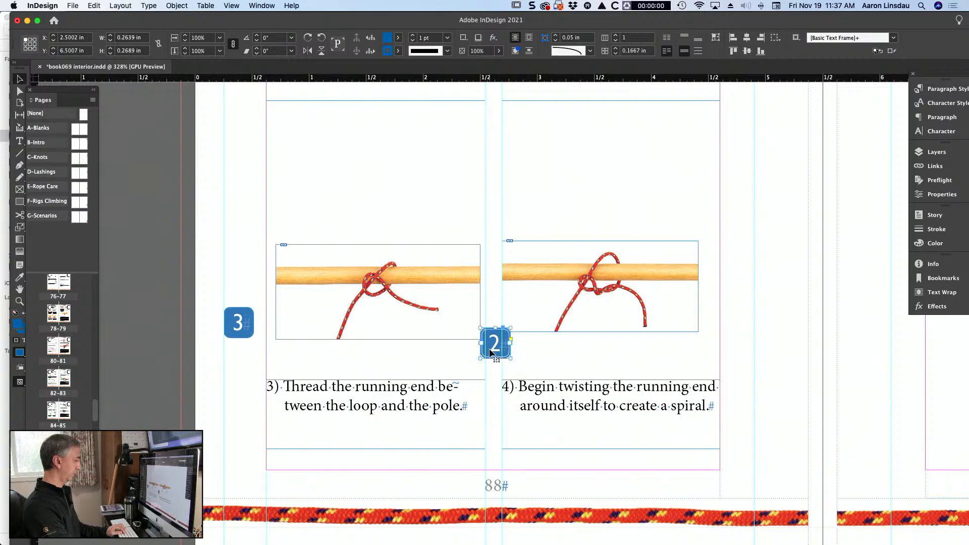
{"action": "double_click", "coordinate": [494, 344]}
{"action": "type", "text": "4"}
{"action": "key", "text": "Escape"}
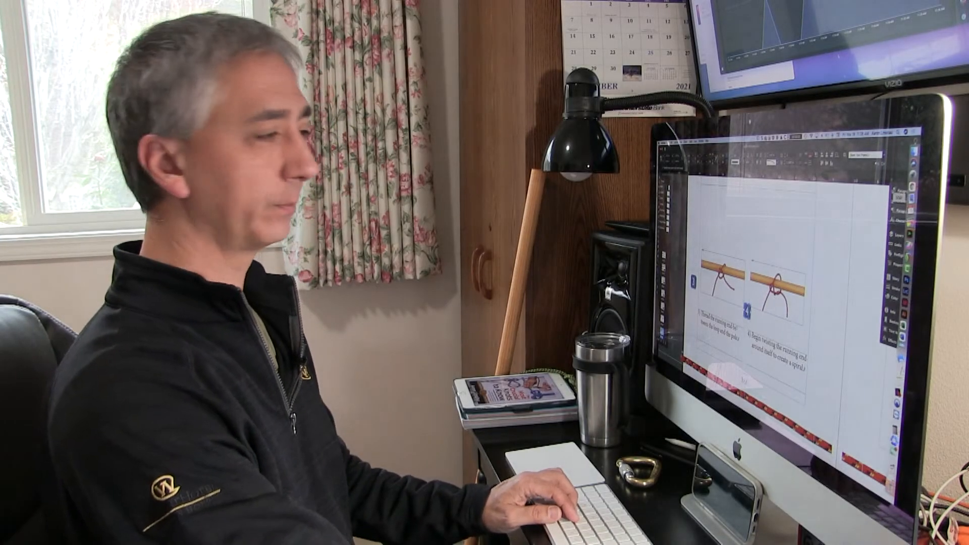
{"action": "left_click", "coordinate": [901, 361]}
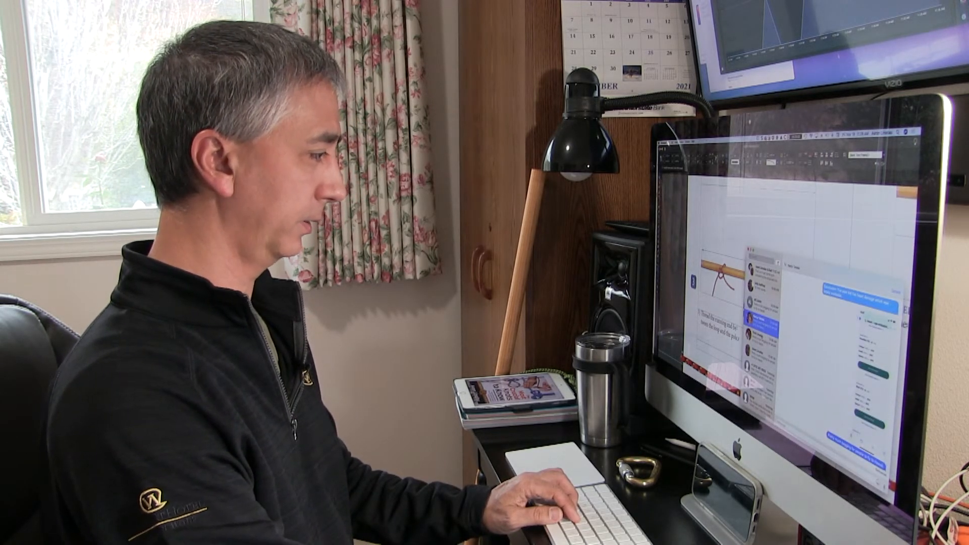
{"action": "scroll", "coordinate": [761, 331], "scroll_direction": "down", "scroll_amount": 1}
{"action": "left_click", "coordinate": [761, 329]}
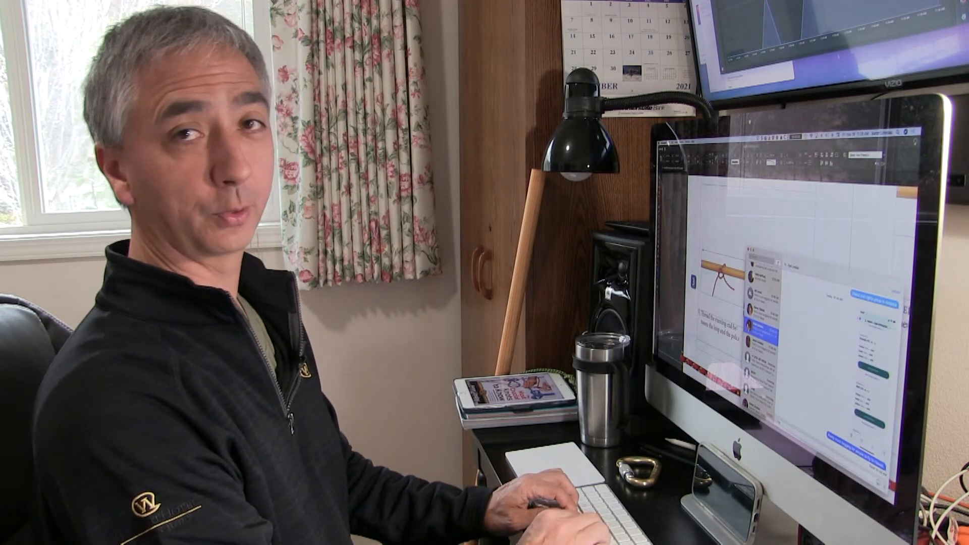
{"action": "type", "text": "I'm doing"}
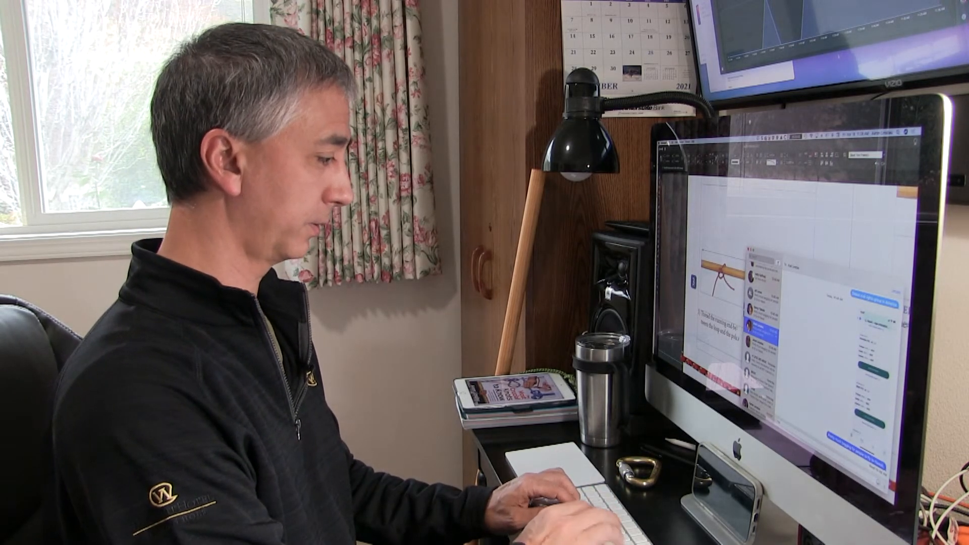
{"action": "type", "text": " i"}
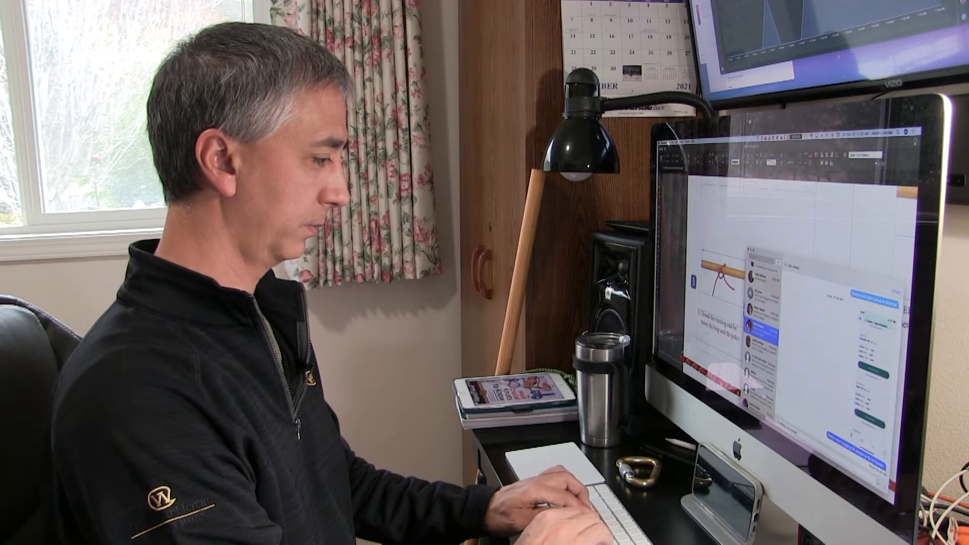
{"action": "key", "text": "Return"}
{"action": "key", "text": "super+Tab"}
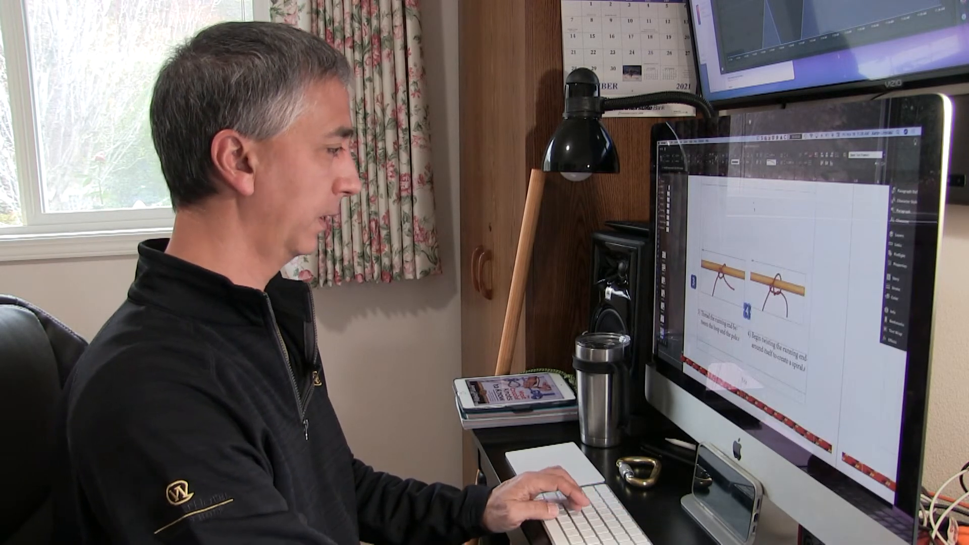
{"action": "left_click", "coordinate": [802, 291]}
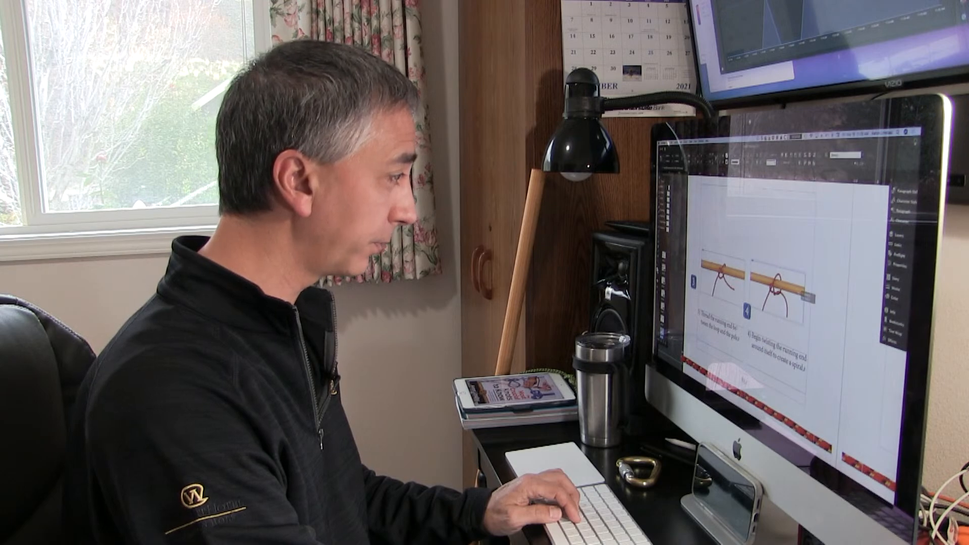
{"action": "scroll", "coordinate": [780, 284], "scroll_direction": "up", "scroll_amount": 3}
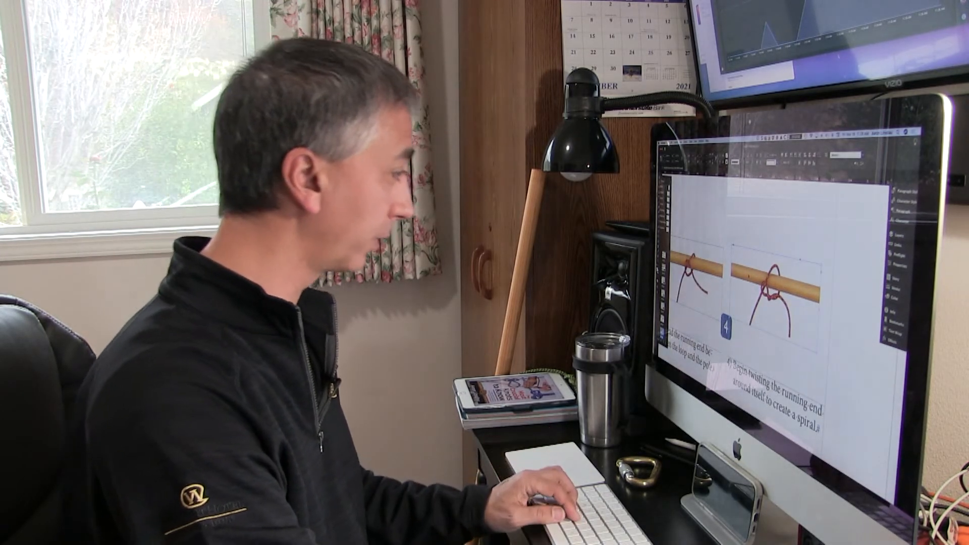
{"action": "key", "text": "Up"}
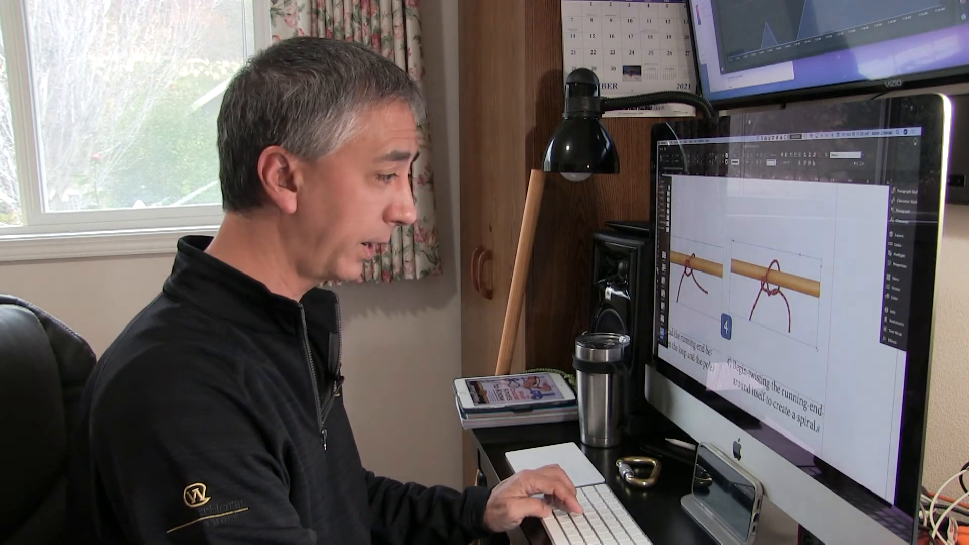
{"action": "mouse_move", "coordinate": [817, 349]}
{"action": "left_mouse_down"}
{"action": "mouse_move", "coordinate": [843, 383]}
{"action": "mouse_move", "coordinate": [816, 342]}
{"action": "left_mouse_up"}
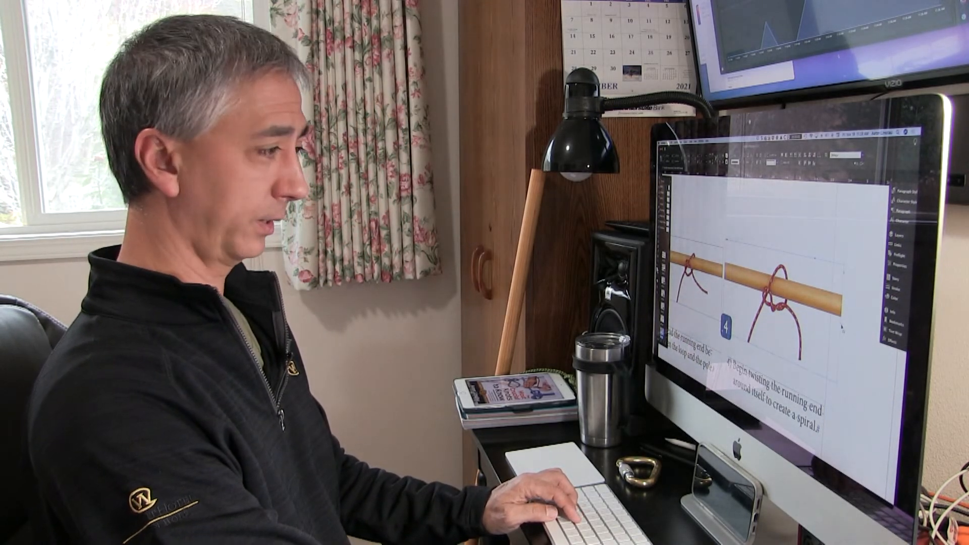
{"action": "left_click_drag", "start_coordinate": [842, 326], "coordinate": [831, 324]}
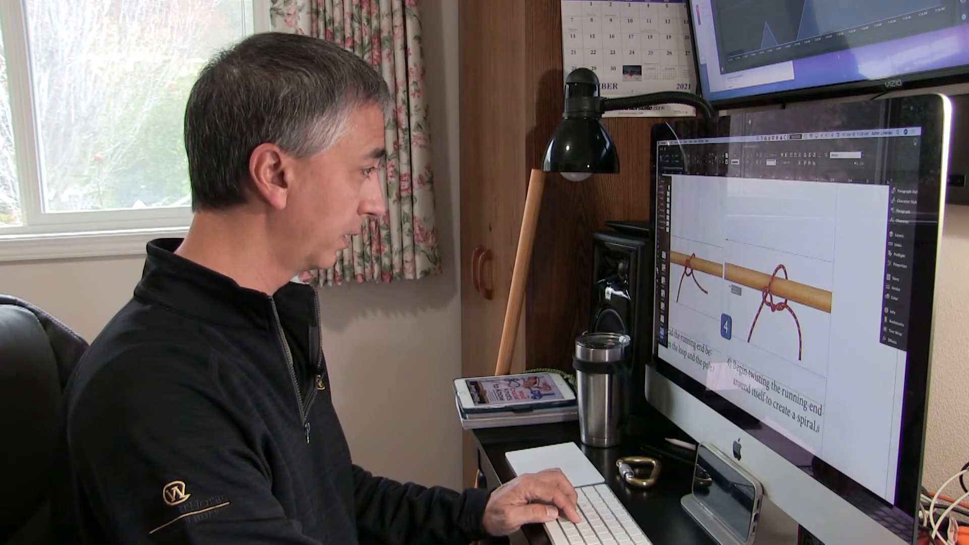
{"action": "scroll", "coordinate": [731, 287], "scroll_direction": "down", "scroll_amount": 3}
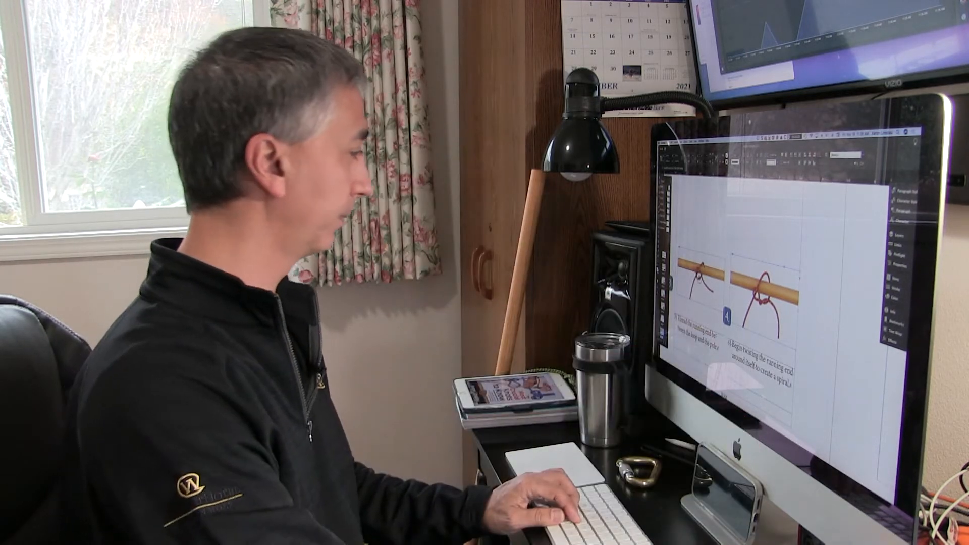
{"action": "left_click_drag", "start_coordinate": [703, 260], "coordinate": [724, 268]}
{"action": "key", "text": "Up"}
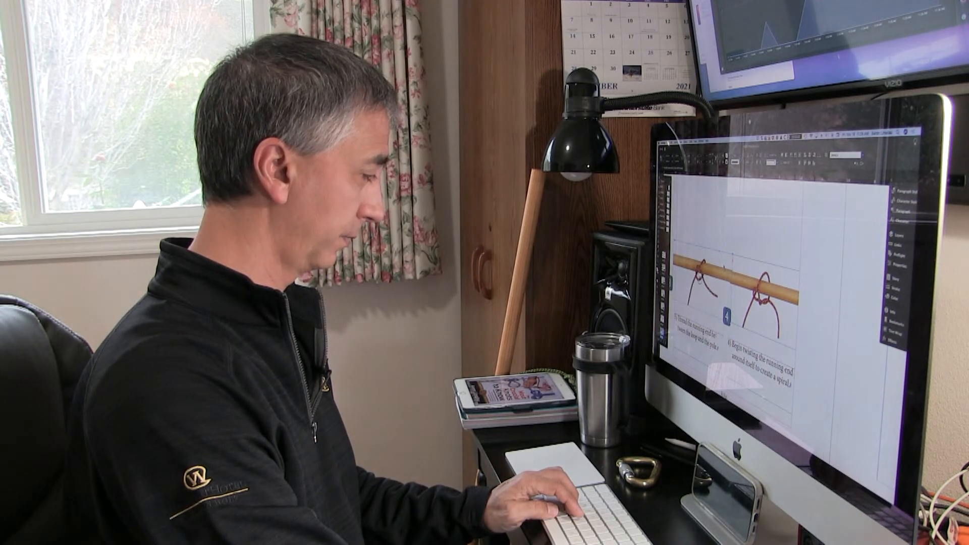
{"action": "scroll", "coordinate": [724, 268], "scroll_direction": "left", "scroll_amount": 1}
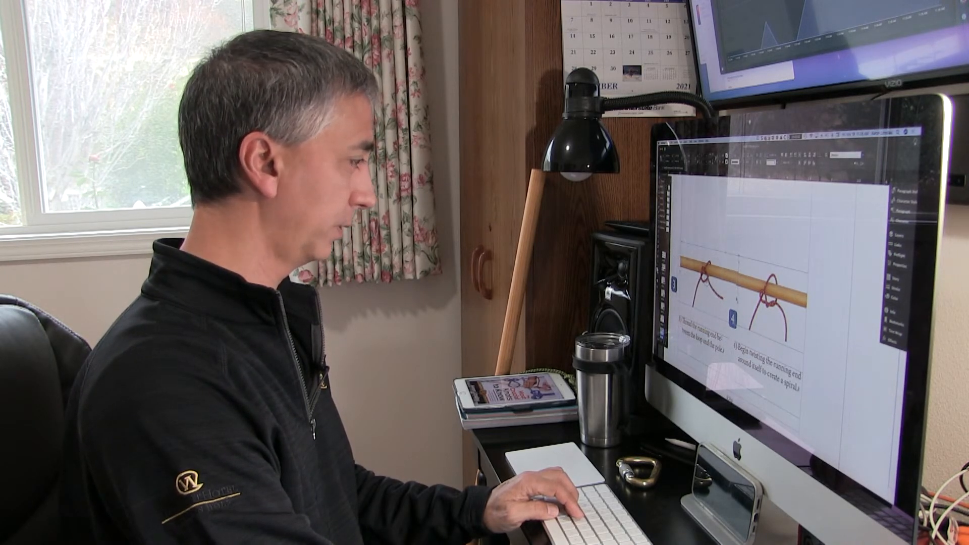
{"action": "left_click_drag", "start_coordinate": [738, 286], "coordinate": [732, 285]}
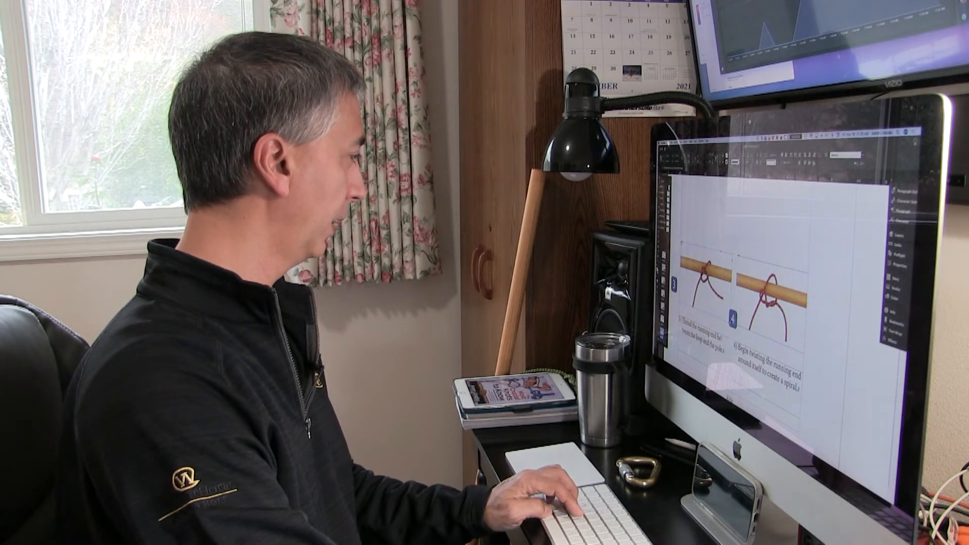
{"action": "left_click_drag", "start_coordinate": [678, 225], "coordinate": [670, 223]}
{"action": "scroll", "coordinate": [672, 225], "scroll_direction": "left", "scroll_amount": 3}
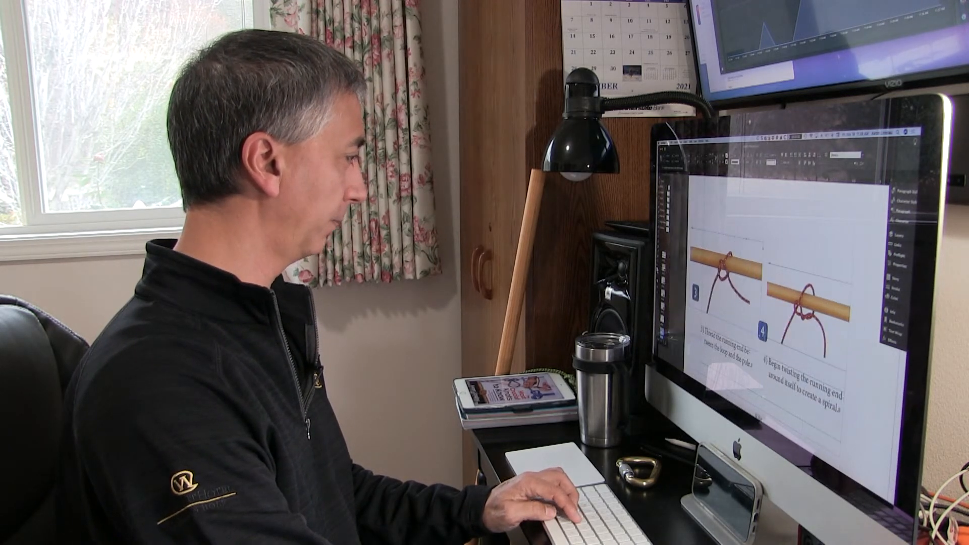
{"action": "left_click_drag", "start_coordinate": [704, 271], "coordinate": [704, 271]}
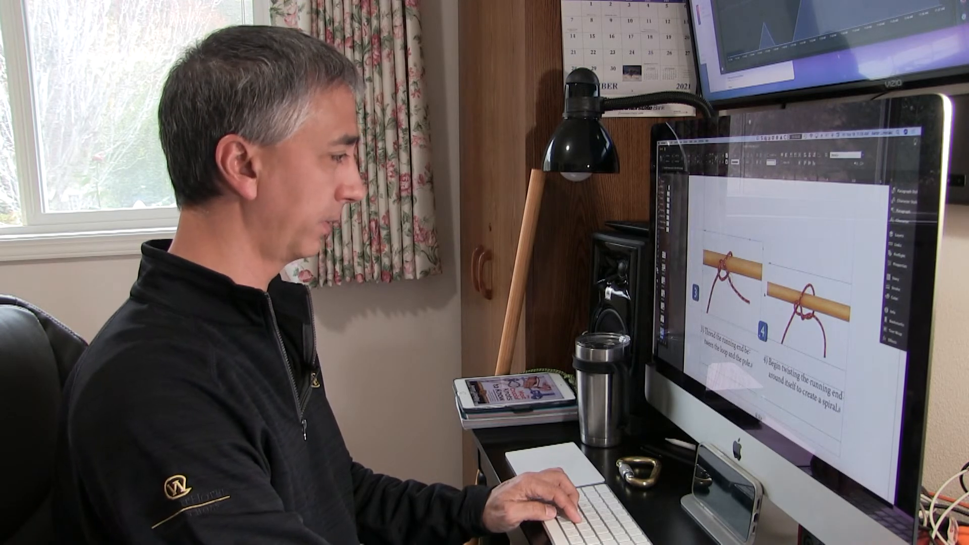
{"action": "left_click_drag", "start_coordinate": [764, 342], "coordinate": [765, 345]}
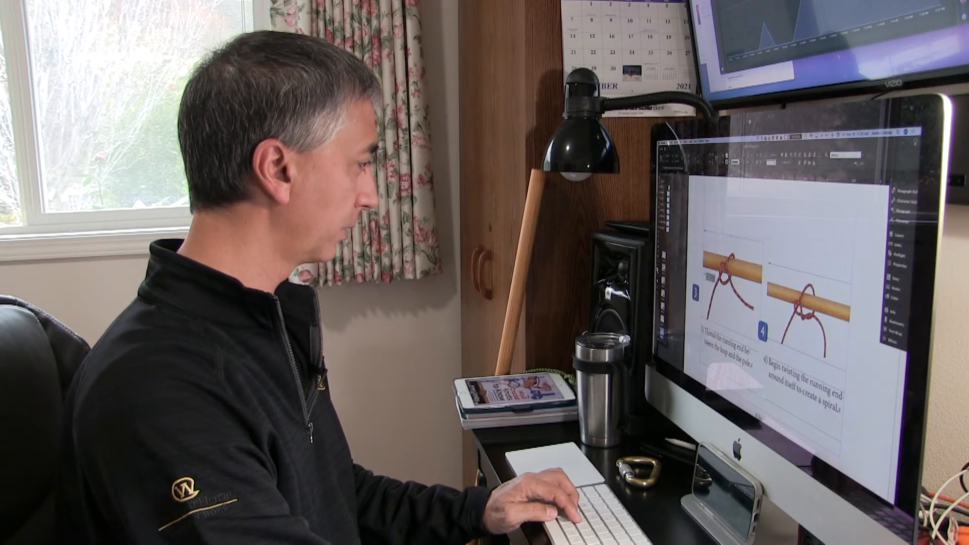
{"action": "left_click_drag", "start_coordinate": [703, 273], "coordinate": [704, 273]}
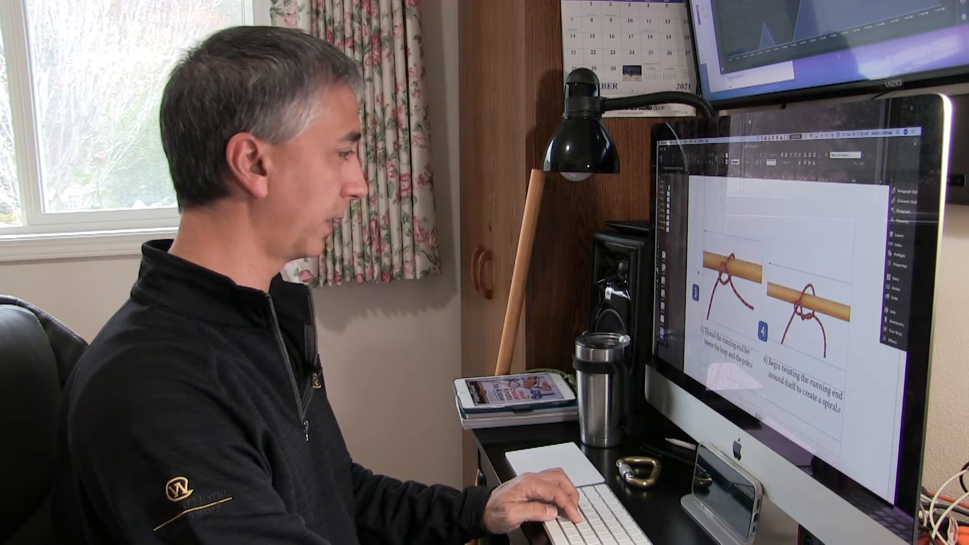
{"action": "scroll", "coordinate": [771, 260], "scroll_direction": "right", "scroll_amount": 1}
{"action": "left_click_drag", "start_coordinate": [770, 260], "coordinate": [761, 246]}
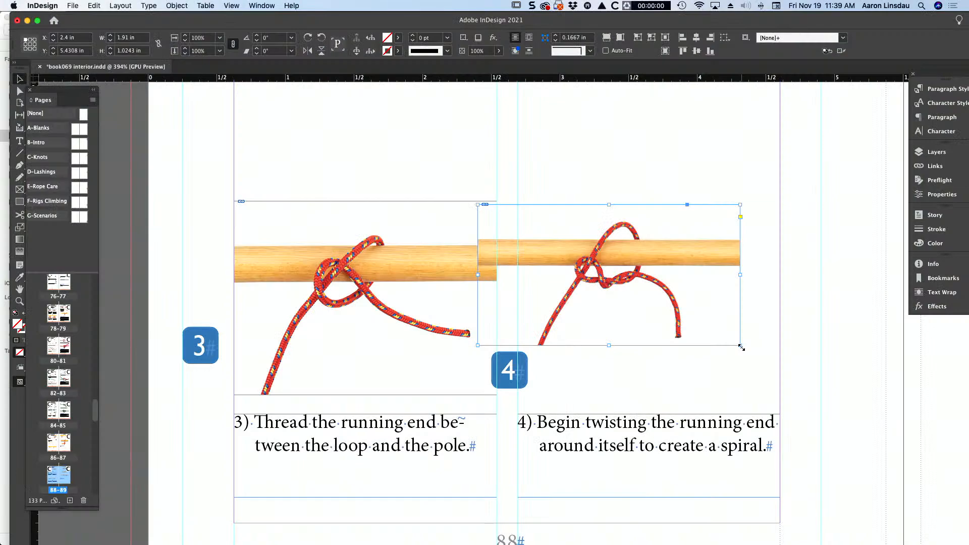
Enlarge the step 4 knot photo and crop its frame to the right-hand text column, at X 2.69 in and 1.91 in wide
{"action": "left_click_drag", "start_coordinate": [741, 347], "coordinate": [786, 383]}
{"action": "left_click_drag", "start_coordinate": [794, 324], "coordinate": [786, 325]}
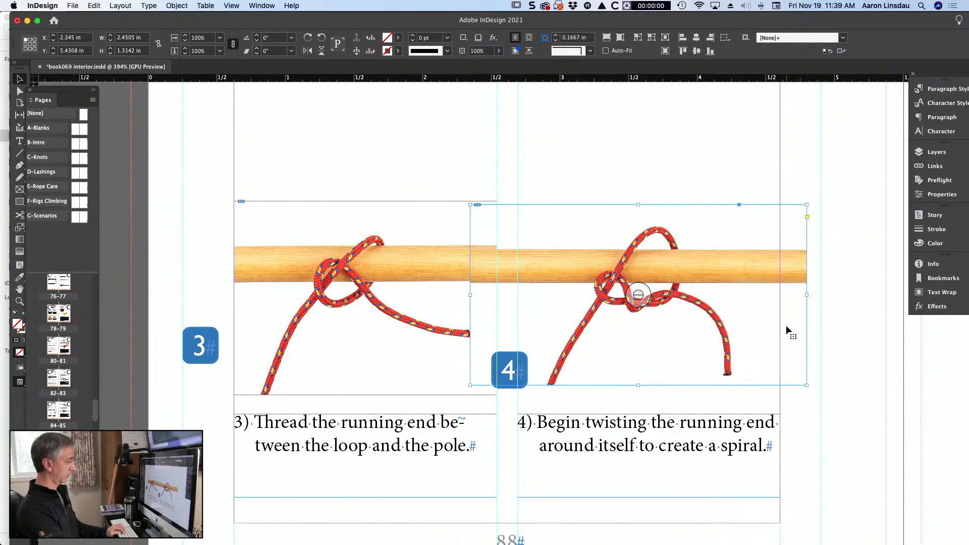
{"action": "left_click_drag", "start_coordinate": [807, 293], "coordinate": [780, 294]}
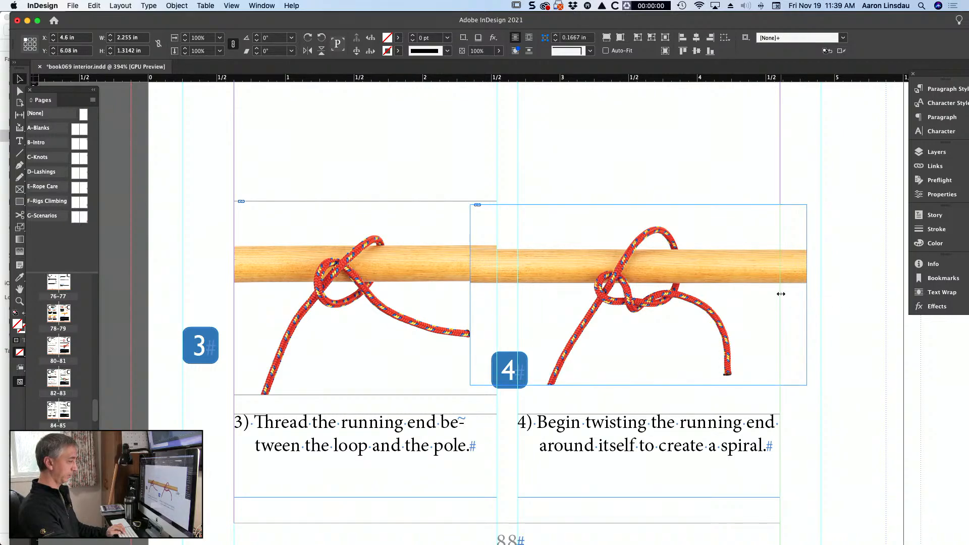
{"action": "left_click_drag", "start_coordinate": [471, 295], "coordinate": [518, 294]}
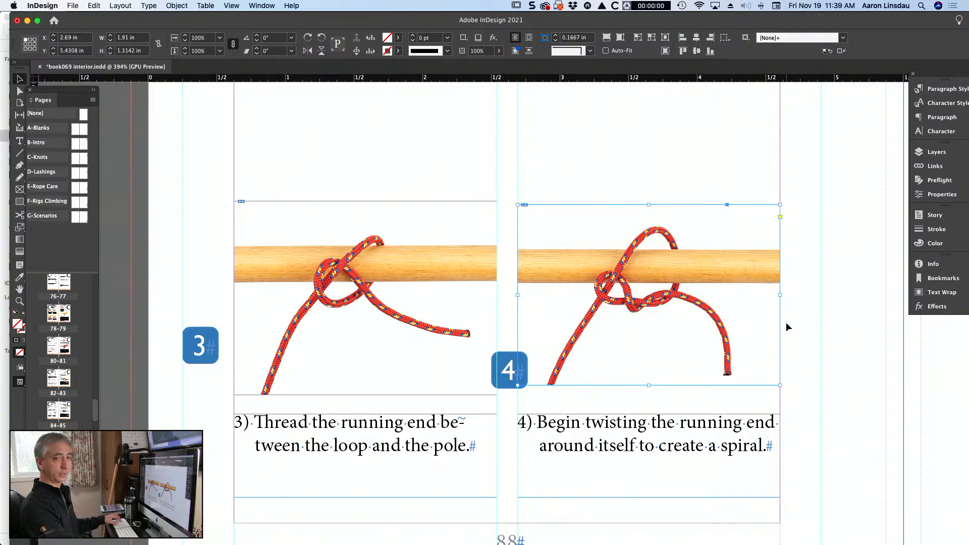
Move the step 1 and 2 instruction frames down to about Y 4.42 in and shift their photos, labels, arrows and badges down above them
{"action": "scroll", "coordinate": [786, 323], "scroll_direction": "up", "scroll_amount": 5}
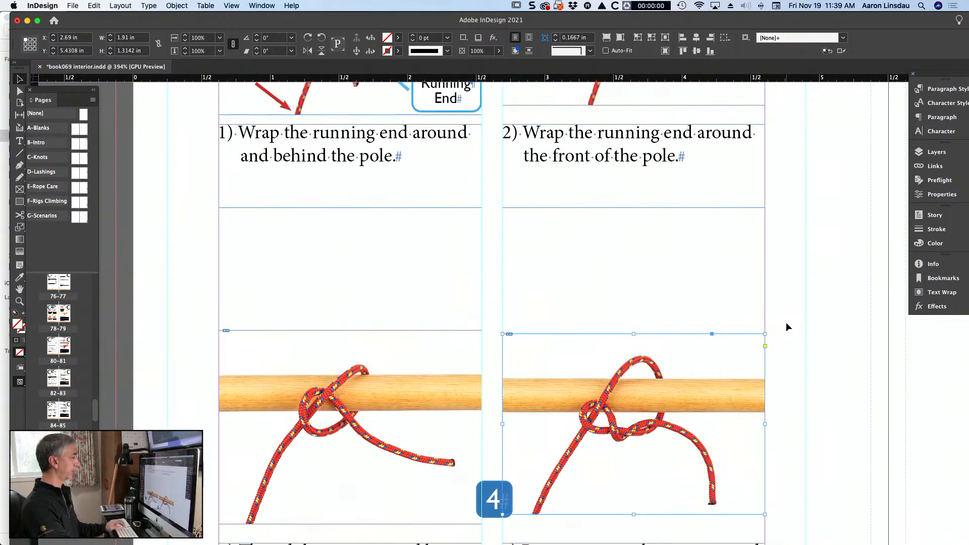
{"action": "scroll", "coordinate": [786, 323], "scroll_direction": "down", "scroll_amount": 3}
{"action": "scroll", "coordinate": [786, 328], "scroll_direction": "up", "scroll_amount": 3}
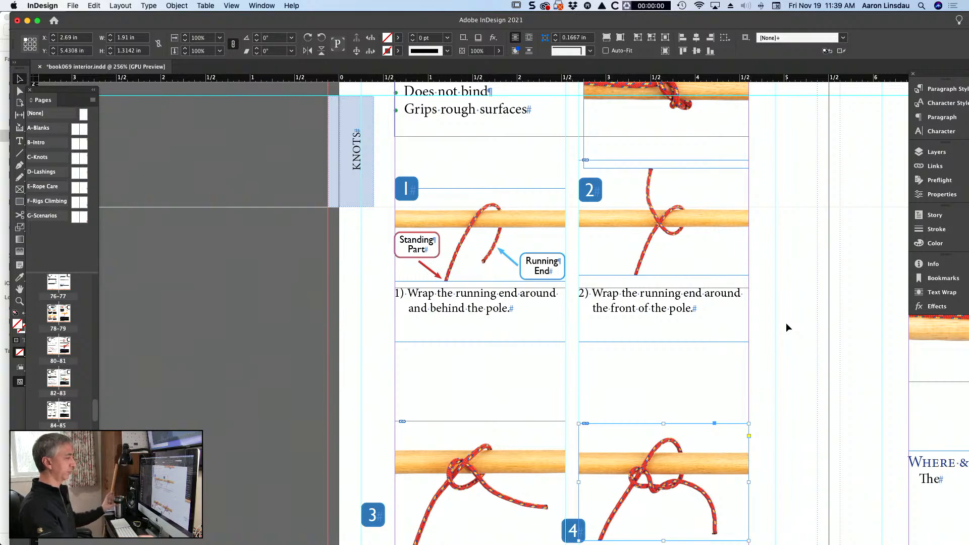
{"action": "scroll", "coordinate": [732, 341], "scroll_direction": "right", "scroll_amount": 2}
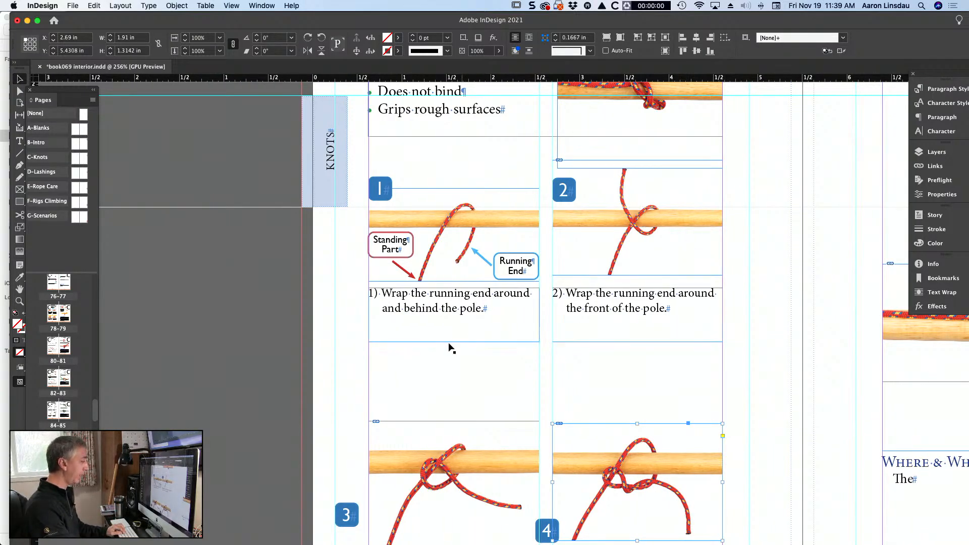
{"action": "left_click_drag", "start_coordinate": [341, 322], "coordinate": [610, 374]}
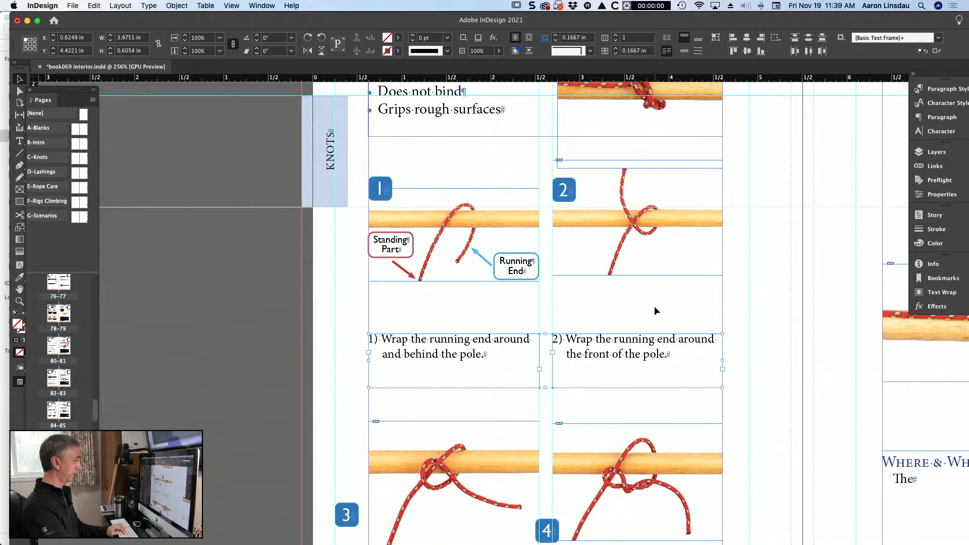
{"action": "left_click_drag", "start_coordinate": [655, 308], "coordinate": [385, 217]}
{"action": "left_click", "coordinate": [705, 226]}
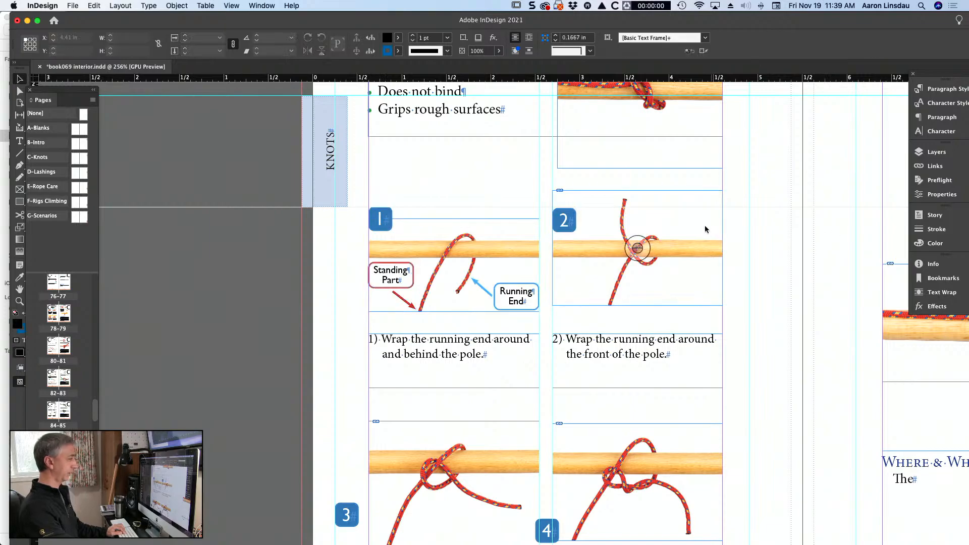
Enlarge the step 2 knot photo and crop its frame to the right-hand text column, at X 2.69 in and 1.91 in wide
{"action": "left_click_drag", "start_coordinate": [719, 198], "coordinate": [755, 177]}
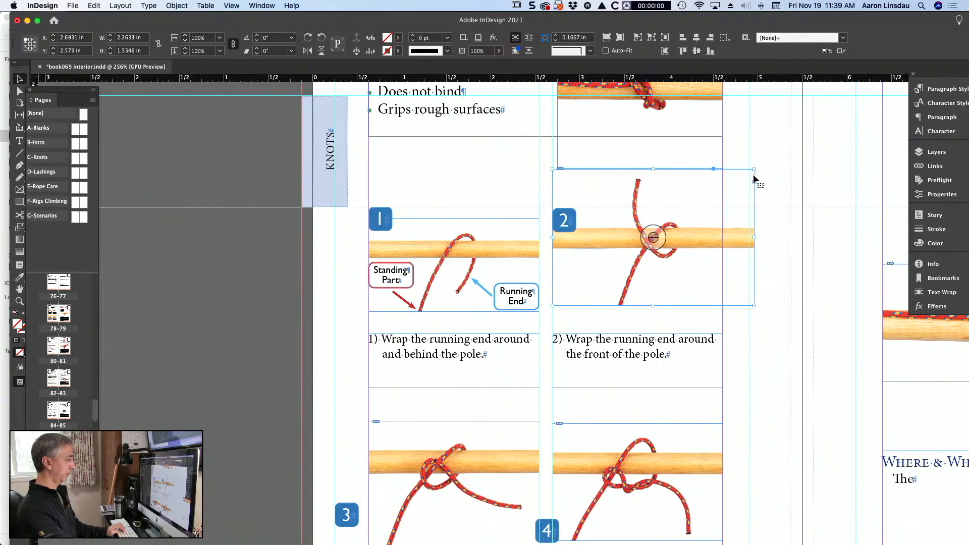
{"action": "left_click_drag", "start_coordinate": [754, 305], "coordinate": [780, 322]}
{"action": "left_click_drag", "start_coordinate": [602, 298], "coordinate": [574, 300]}
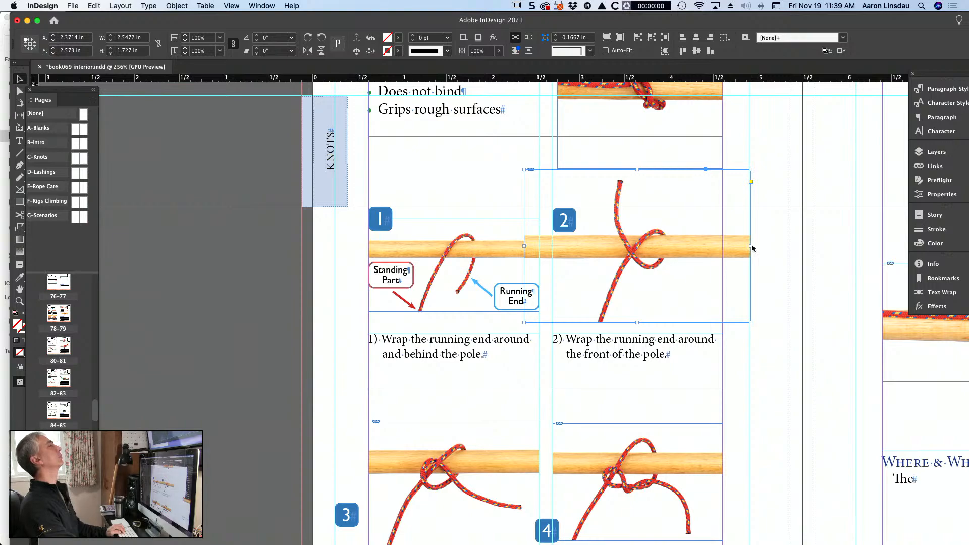
{"action": "left_click_drag", "start_coordinate": [751, 246], "coordinate": [723, 247]}
{"action": "left_click_drag", "start_coordinate": [522, 245], "coordinate": [552, 247]}
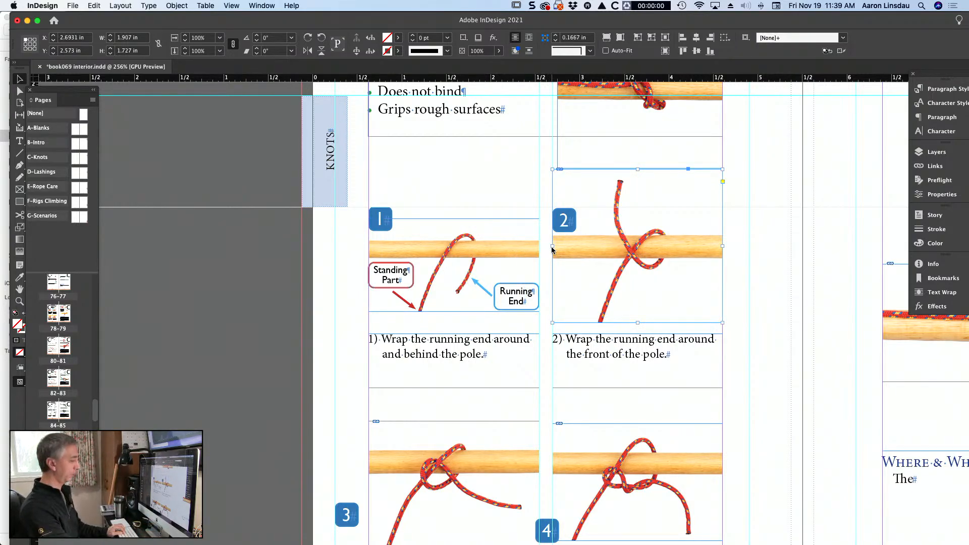
Enlarge the step 1 photo, shift its image toward the arrows, and crop its frame to the left-hand column, at X 0.63 in and 1.92 in wide
{"action": "left_click", "coordinate": [395, 224]}
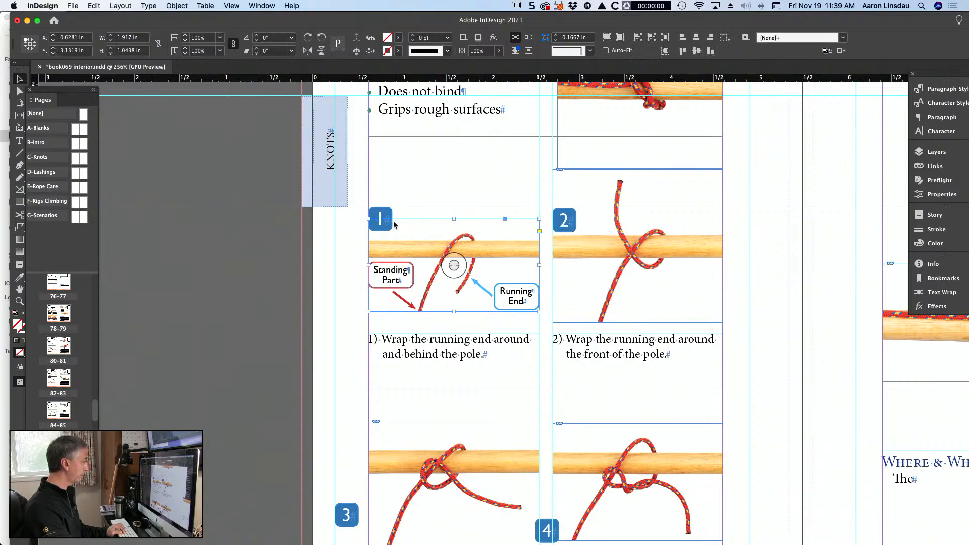
{"action": "left_click_drag", "start_coordinate": [369, 218], "coordinate": [347, 200]}
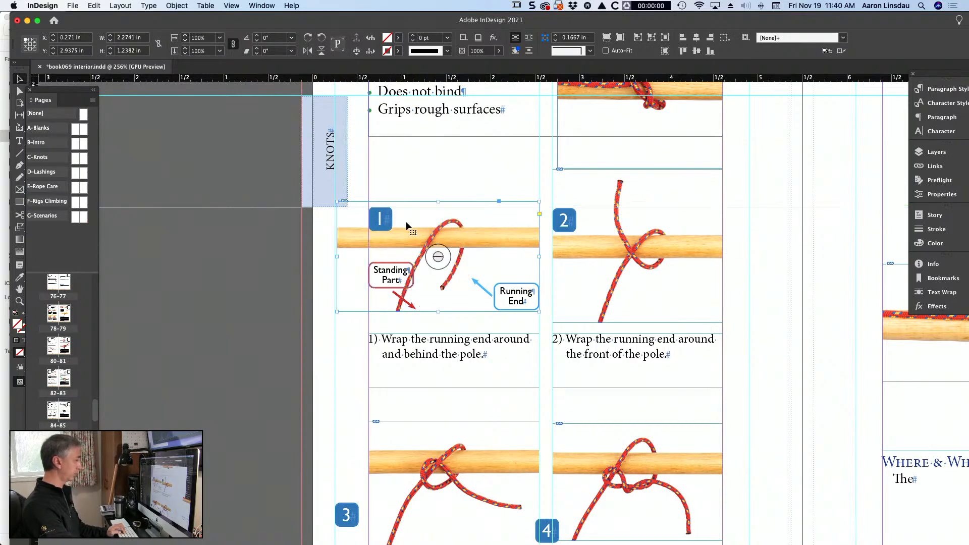
{"action": "left_click", "coordinate": [452, 251]}
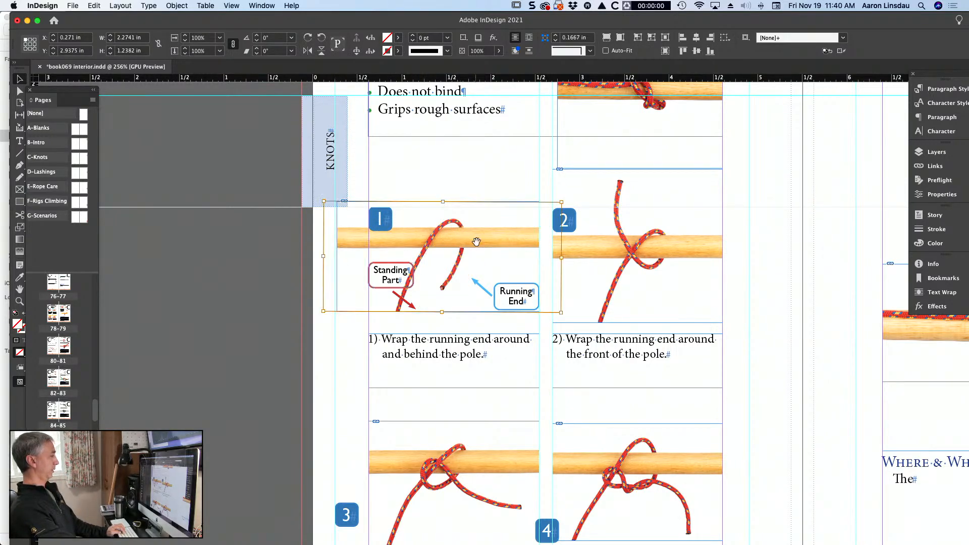
{"action": "left_click_drag", "start_coordinate": [464, 244], "coordinate": [475, 244]}
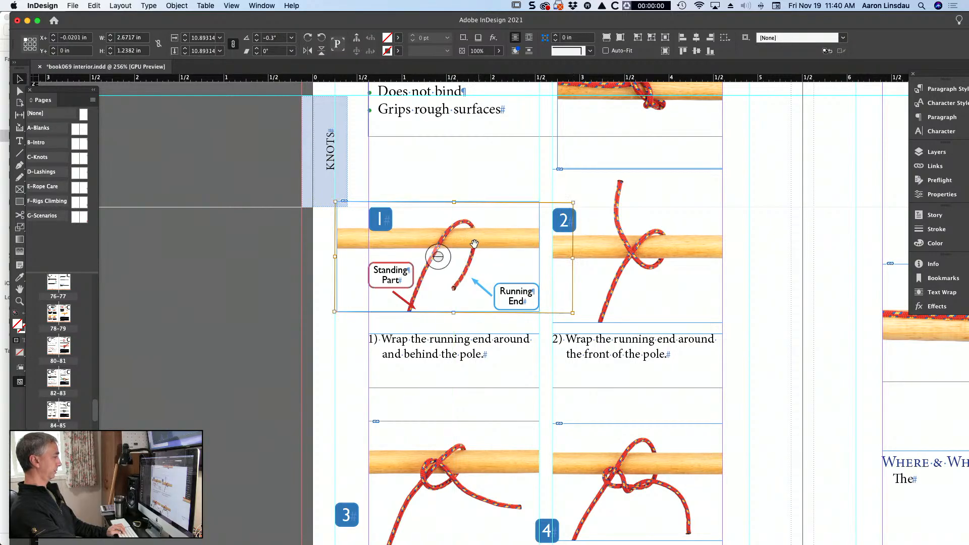
{"action": "left_click", "coordinate": [325, 266]}
{"action": "left_click", "coordinate": [343, 263]}
{"action": "left_click_drag", "start_coordinate": [336, 257], "coordinate": [369, 255]}
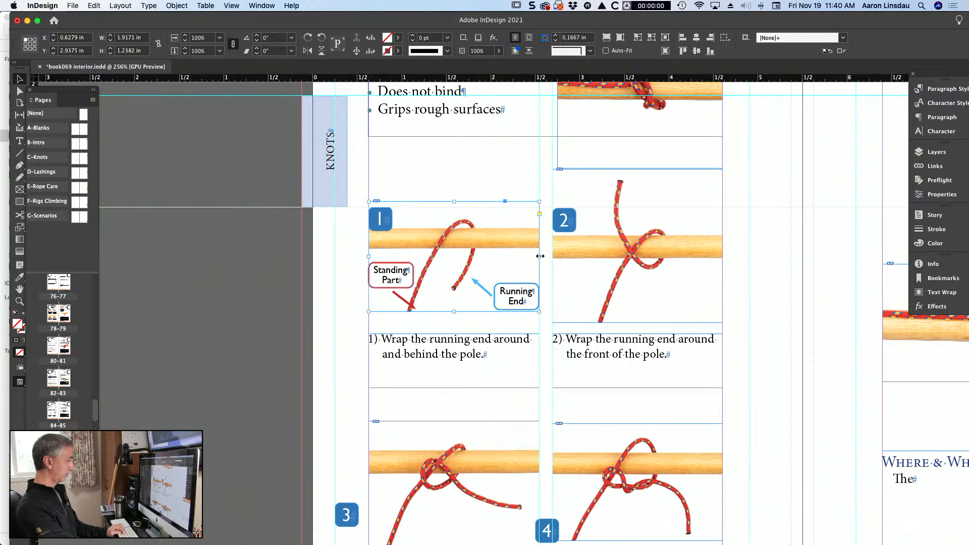
{"action": "left_click", "coordinate": [760, 254]}
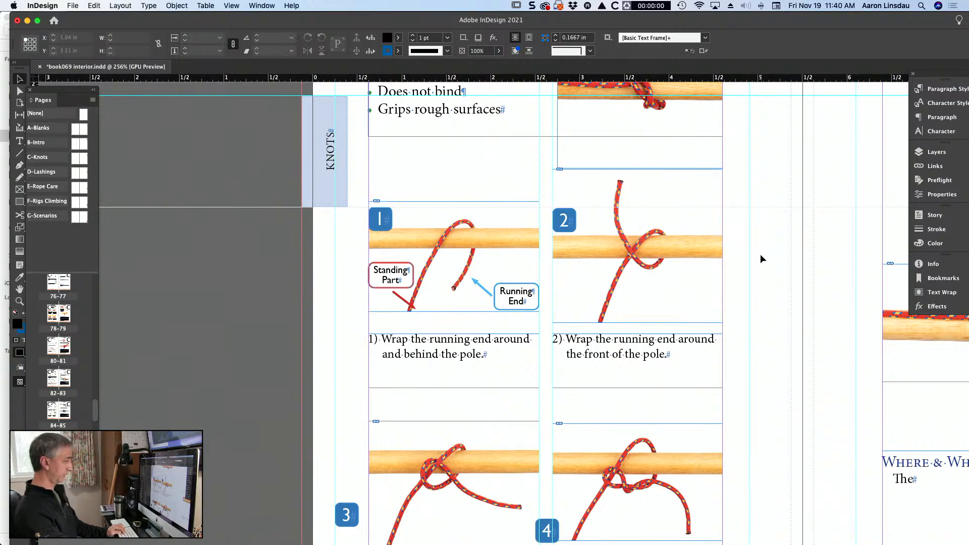
Raise the step 2 photo to about Y 2.47 in to align its pole with step 1's, and move both number badges up to Y 2.86 in
{"action": "left_click_drag", "start_coordinate": [675, 247], "coordinate": [677, 240]}
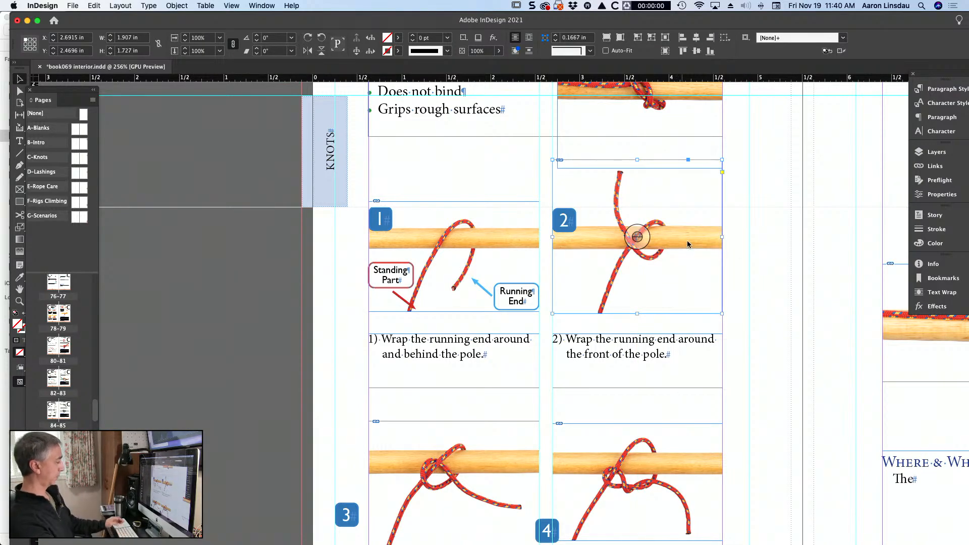
{"action": "left_click", "coordinate": [570, 217]}
{"action": "left_click", "coordinate": [381, 213], "text": "shift"}
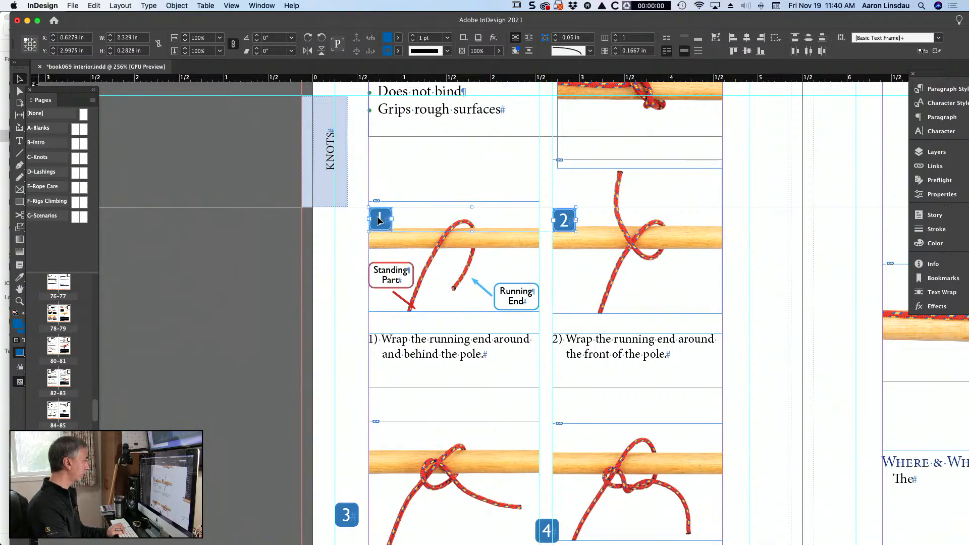
{"action": "left_click_drag", "start_coordinate": [380, 214], "coordinate": [380, 201]}
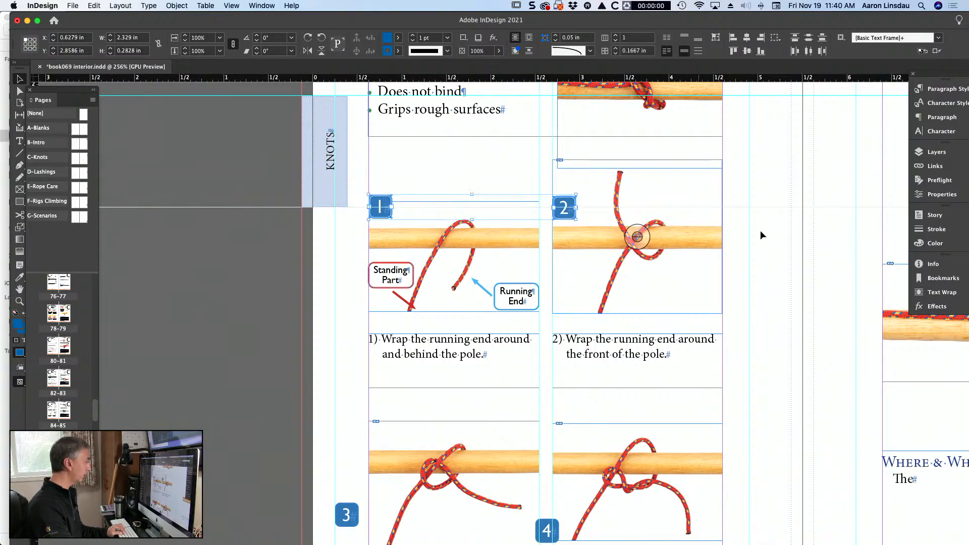
{"action": "left_click", "coordinate": [787, 235]}
{"action": "key", "text": "shift+w"}
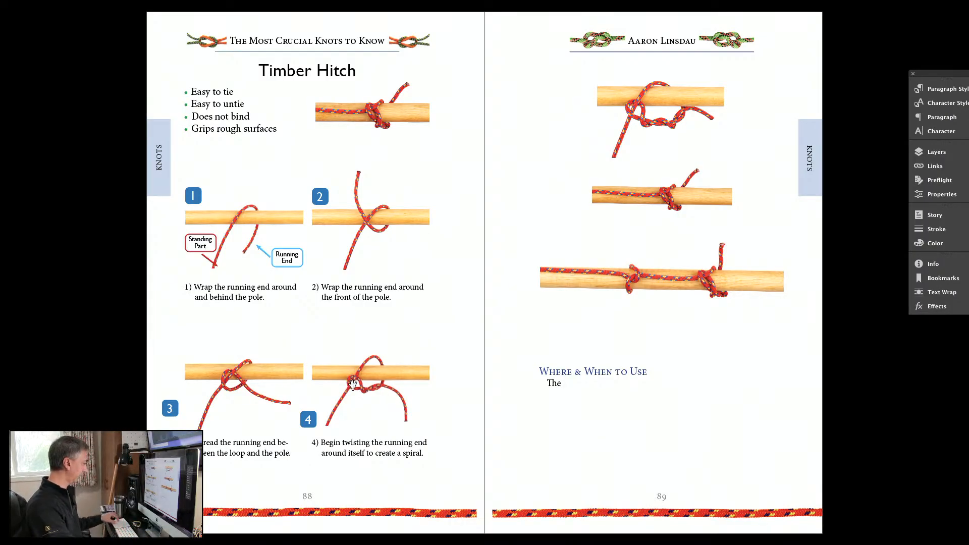
{"action": "key", "text": "Escape"}
Enlarge the step 3 knot photo and crop its frame to the left-hand column, at X 0.625 in and 1.917 in wide
{"action": "scroll", "coordinate": [388, 393], "scroll_direction": "up", "scroll_amount": 2}
{"action": "scroll", "coordinate": [387, 396], "scroll_direction": "down", "scroll_amount": 5}
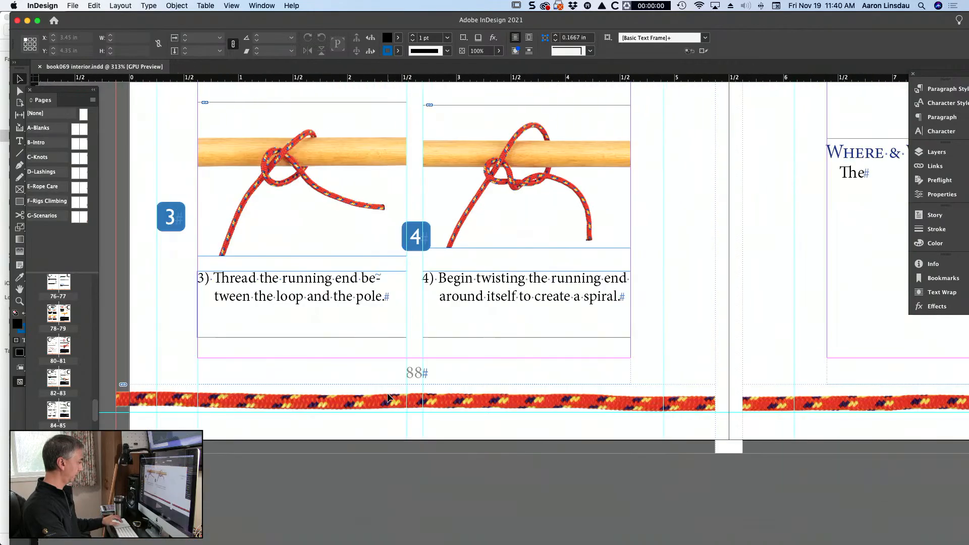
{"action": "scroll", "coordinate": [388, 396], "scroll_direction": "up", "scroll_amount": 2}
{"action": "left_click", "coordinate": [404, 151]}
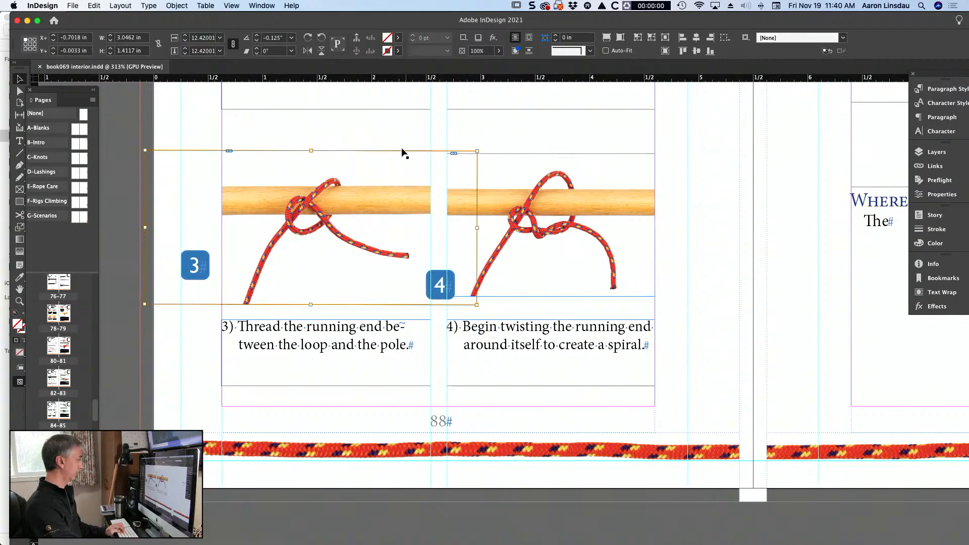
{"action": "key", "text": "super+shift+a"}
{"action": "left_click", "coordinate": [404, 170]}
{"action": "left_click_drag", "start_coordinate": [431, 151], "coordinate": [417, 183]}
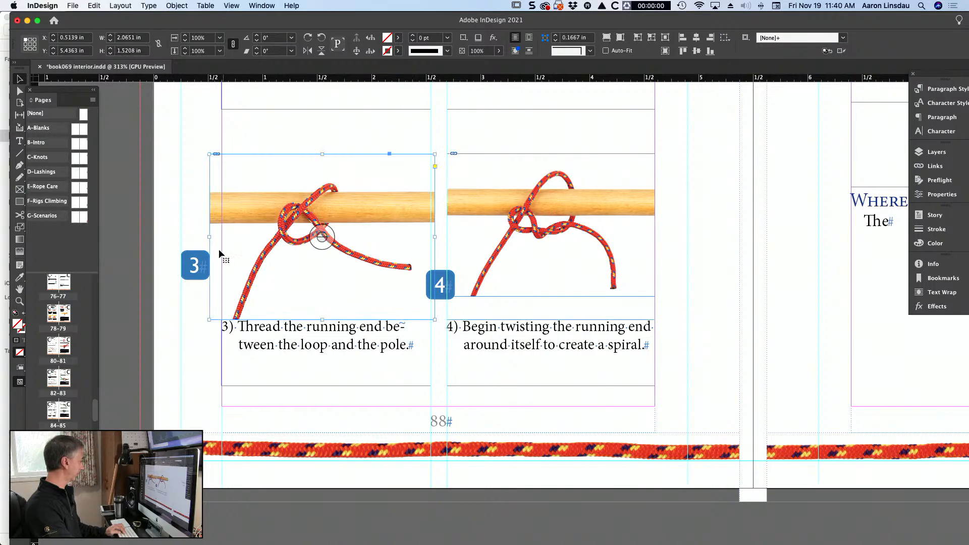
{"action": "left_click_drag", "start_coordinate": [208, 237], "coordinate": [222, 237]}
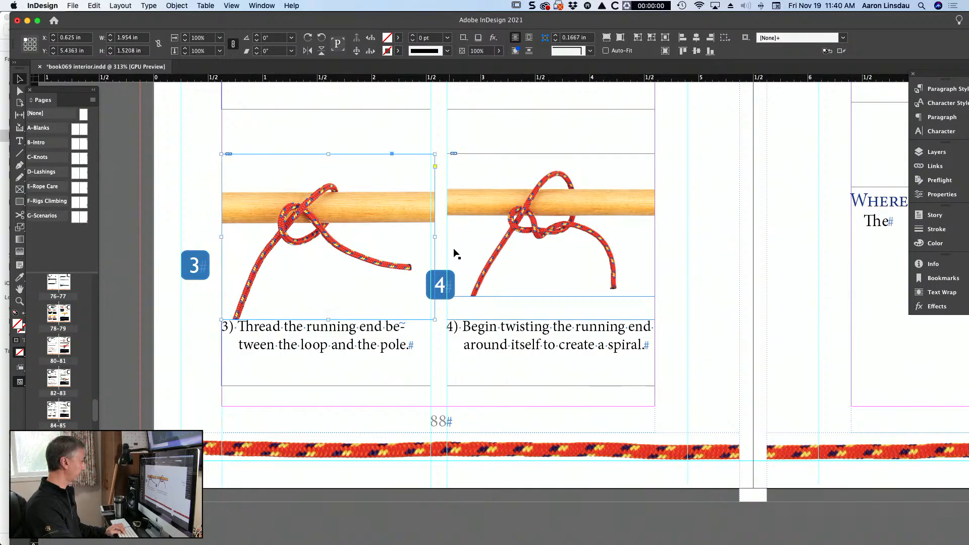
{"action": "left_click_drag", "start_coordinate": [436, 239], "coordinate": [430, 238]}
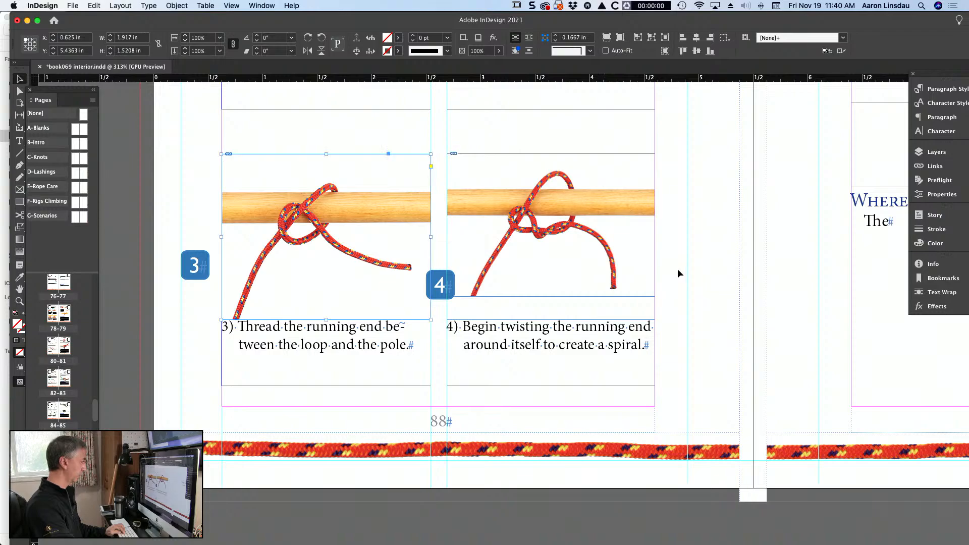
Move the step 3 and 4 instruction frames down together to clear the enlarged step 3 photo
{"action": "left_click_drag", "start_coordinate": [204, 366], "coordinate": [565, 379]}
{"action": "left_click_drag", "start_coordinate": [565, 373], "coordinate": [565, 393]}
{"action": "left_click", "coordinate": [688, 343]}
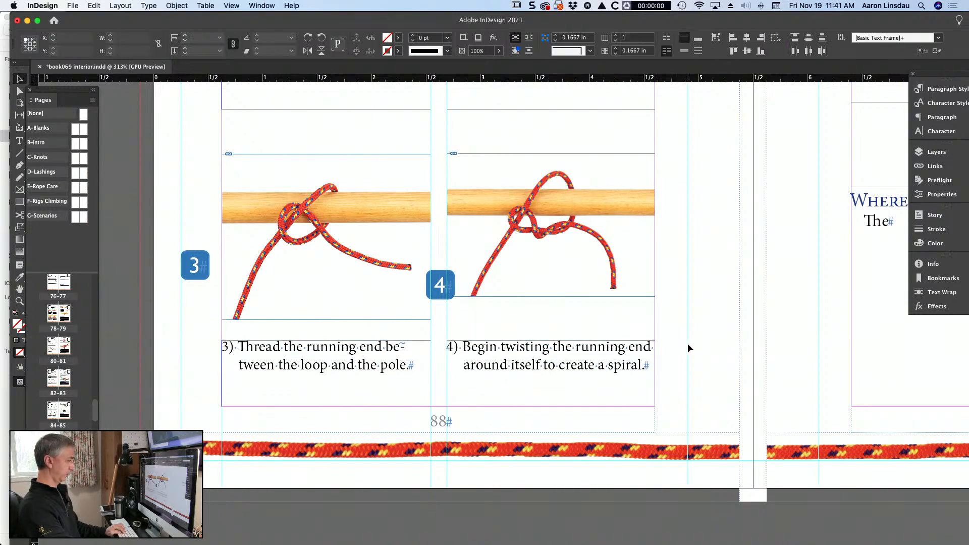
Enlarge the step 4 photo to 1.52 in high and crop its frame to the right-hand column, at X 2.69 in and 1.91 in wide
{"action": "scroll", "coordinate": [674, 299], "scroll_direction": "up", "scroll_amount": 2}
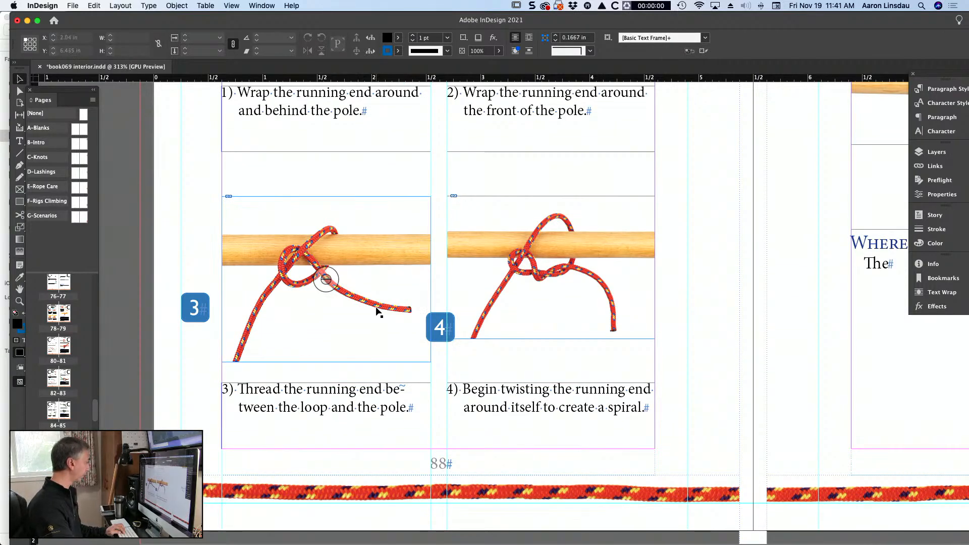
{"action": "left_click_drag", "start_coordinate": [597, 224], "coordinate": [583, 224]}
{"action": "left_click_drag", "start_coordinate": [642, 343], "coordinate": [676, 364]}
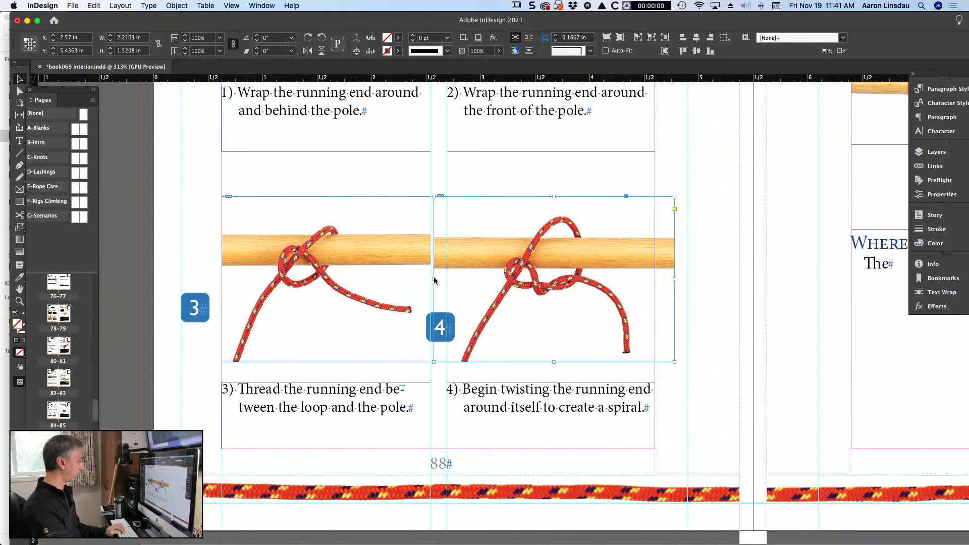
{"action": "left_click_drag", "start_coordinate": [434, 279], "coordinate": [446, 279]}
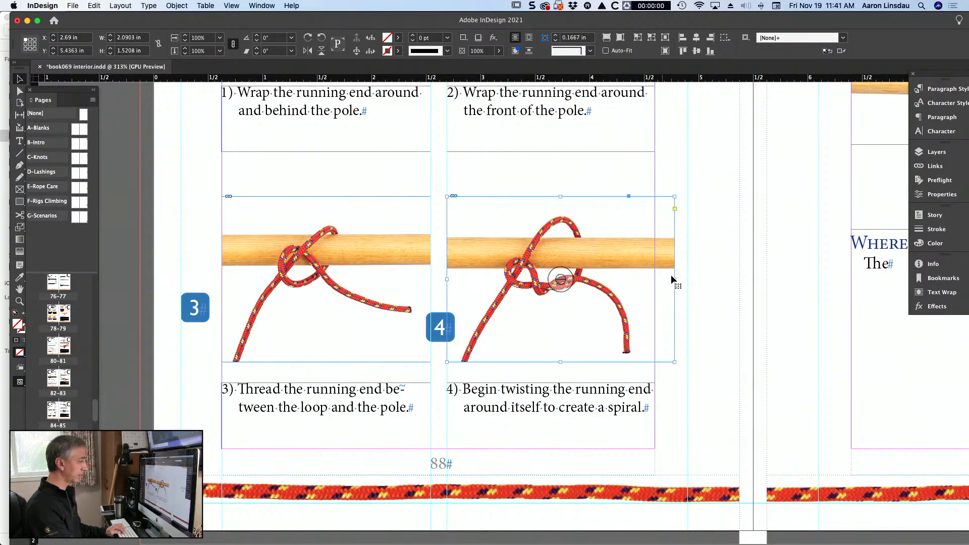
{"action": "left_click_drag", "start_coordinate": [671, 279], "coordinate": [655, 279]}
{"action": "left_click", "coordinate": [688, 280]}
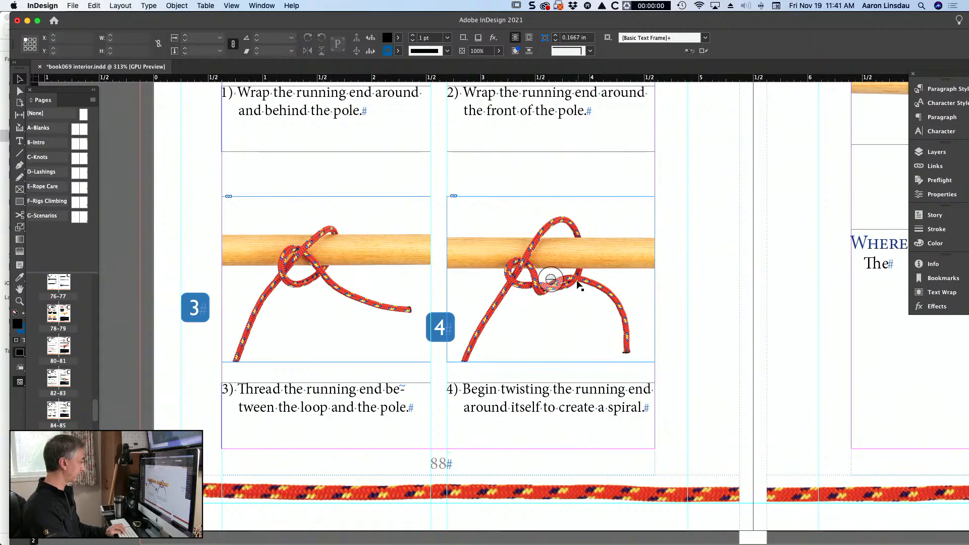
Raise the step 4 photo to about Y 5.40 in so its pole lines up with the pole in the step 3 photo
{"action": "scroll", "coordinate": [470, 247], "scroll_direction": "up", "scroll_amount": 5}
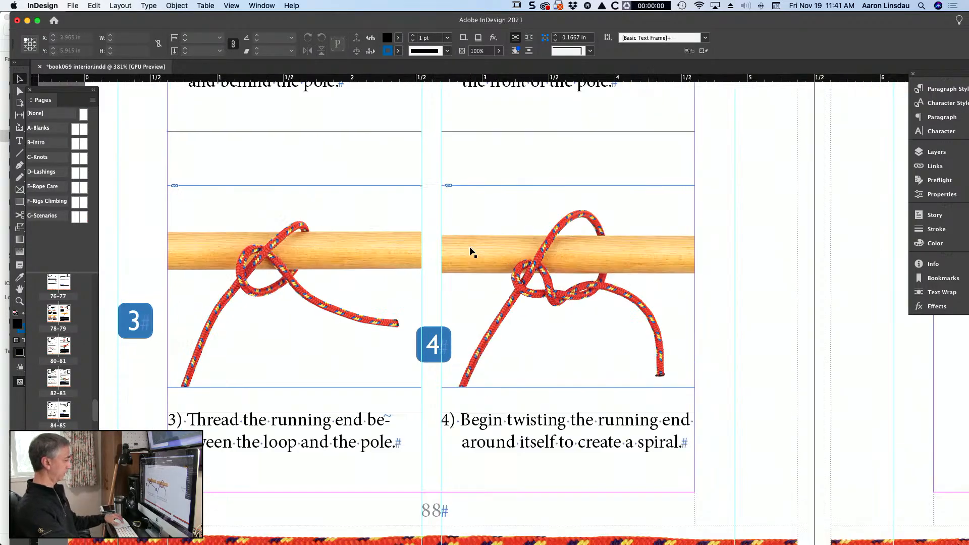
{"action": "left_click_drag", "start_coordinate": [468, 246], "coordinate": [467, 242]}
{"action": "left_click_drag", "start_coordinate": [469, 243], "coordinate": [467, 235]}
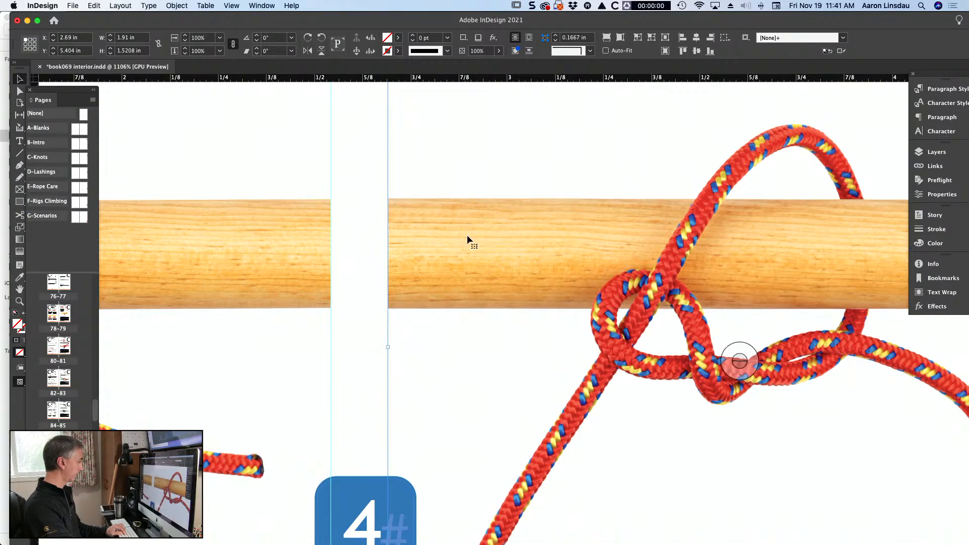
{"action": "scroll", "coordinate": [468, 237], "scroll_direction": "down", "scroll_amount": 5}
{"action": "left_click", "coordinate": [645, 245]}
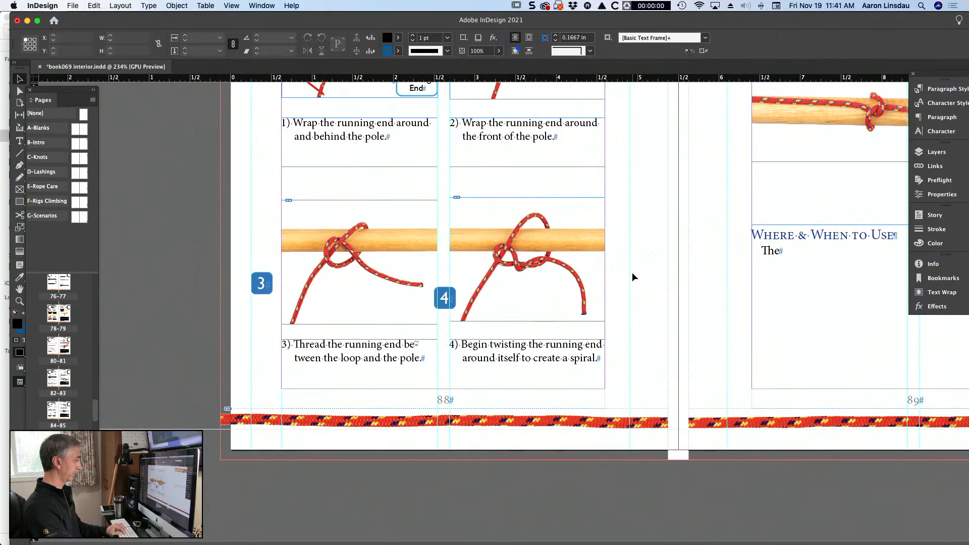
Move the number 3 badge from the margin to the upper-left corner of the step 3 photo, at X 0.63 in, Y 5.44 in
{"action": "scroll", "coordinate": [632, 274], "scroll_direction": "up", "scroll_amount": 5}
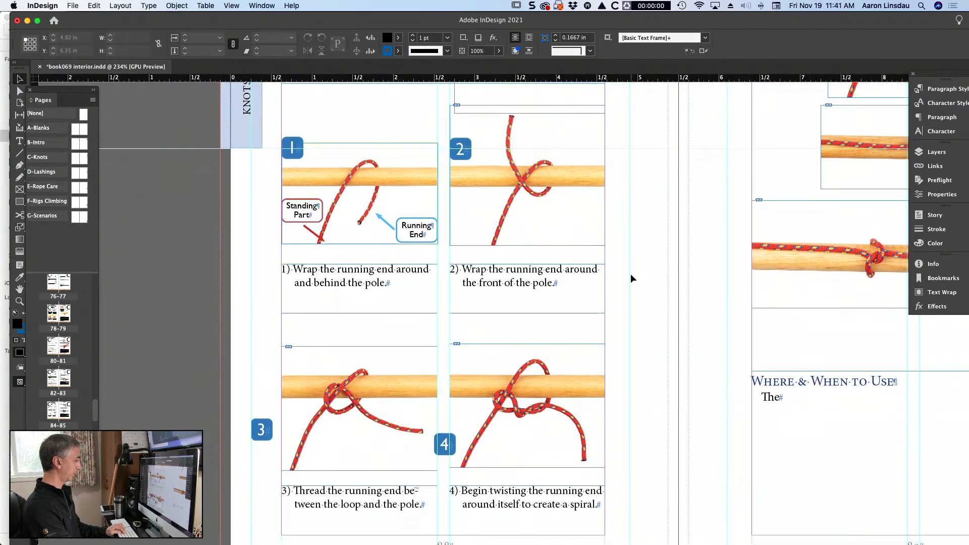
{"action": "left_click_drag", "start_coordinate": [263, 427], "coordinate": [291, 362]}
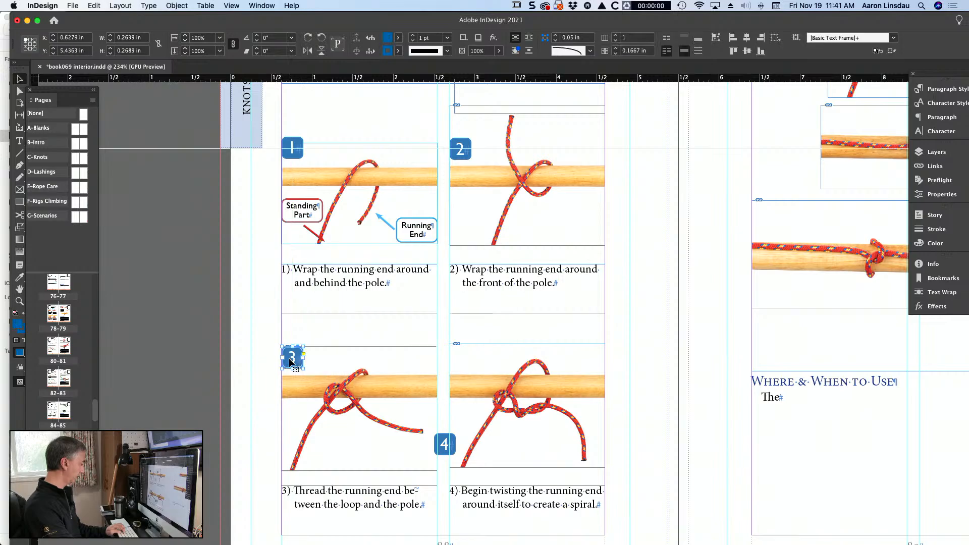
{"action": "scroll", "coordinate": [271, 362], "scroll_direction": "up", "scroll_amount": 6}
{"action": "left_click_drag", "start_coordinate": [359, 336], "coordinate": [359, 333]}
{"action": "left_click", "coordinate": [396, 357]}
{"action": "scroll", "coordinate": [396, 357], "scroll_direction": "down", "scroll_amount": 2}
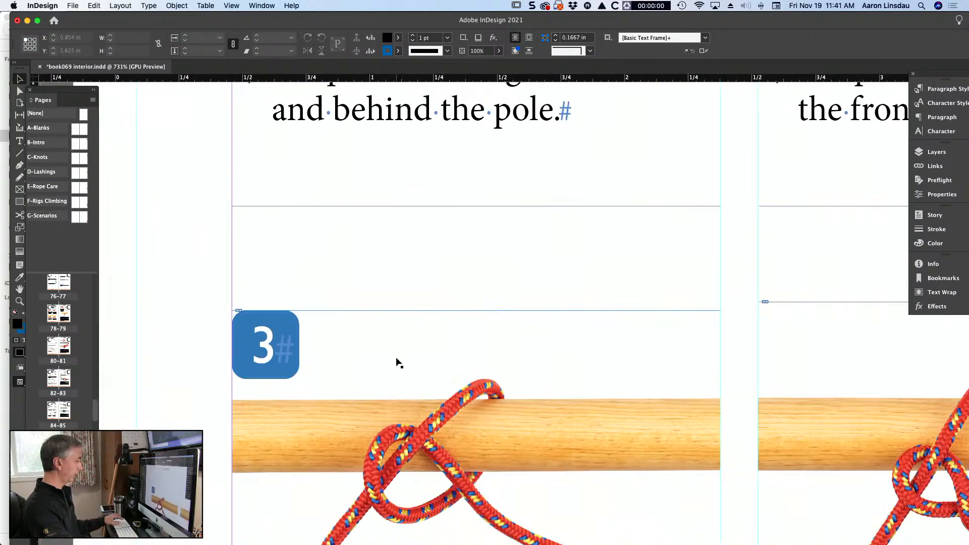
Move the number 4 badge to the upper-left corner of the step 4 photo, at X 2.69 in, Y 5.44 in, and preview the spread
{"action": "scroll", "coordinate": [397, 360], "scroll_direction": "right", "scroll_amount": 6}
{"action": "scroll", "coordinate": [362, 386], "scroll_direction": "down", "scroll_amount": 1}
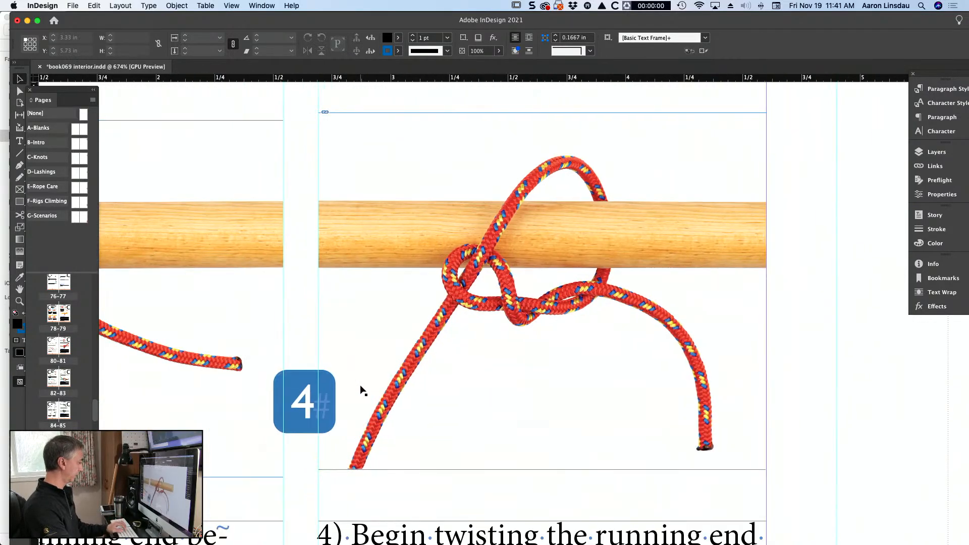
{"action": "left_click_drag", "start_coordinate": [306, 397], "coordinate": [358, 236]}
{"action": "scroll", "coordinate": [358, 249], "scroll_direction": "up", "scroll_amount": 8}
{"action": "scroll", "coordinate": [352, 318], "scroll_direction": "down", "scroll_amount": 1}
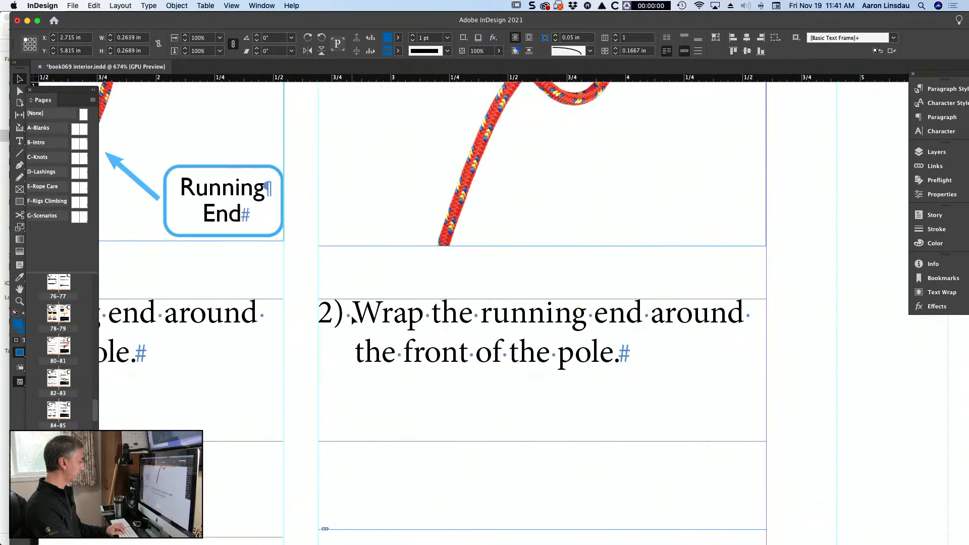
{"action": "scroll", "coordinate": [352, 318], "scroll_direction": "down", "scroll_amount": 5}
{"action": "left_click_drag", "start_coordinate": [345, 463], "coordinate": [339, 373]}
{"action": "scroll", "coordinate": [339, 374], "scroll_direction": "down", "scroll_amount": 5}
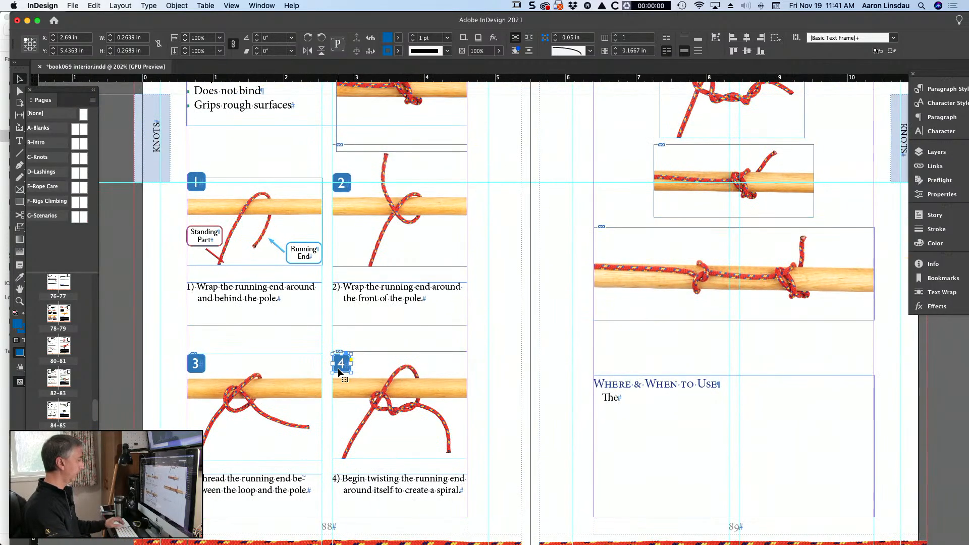
{"action": "left_click", "coordinate": [521, 378]}
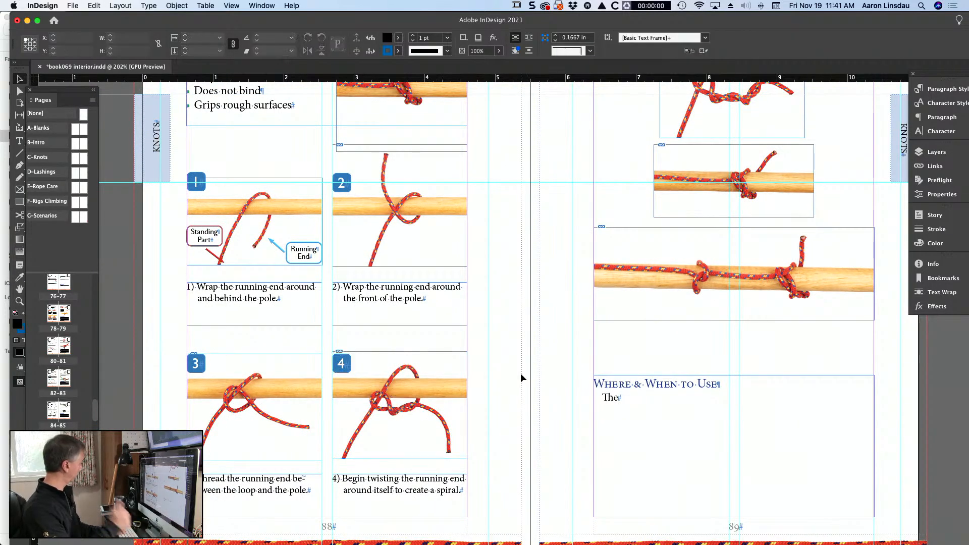
{"action": "key", "text": "shift+w"}
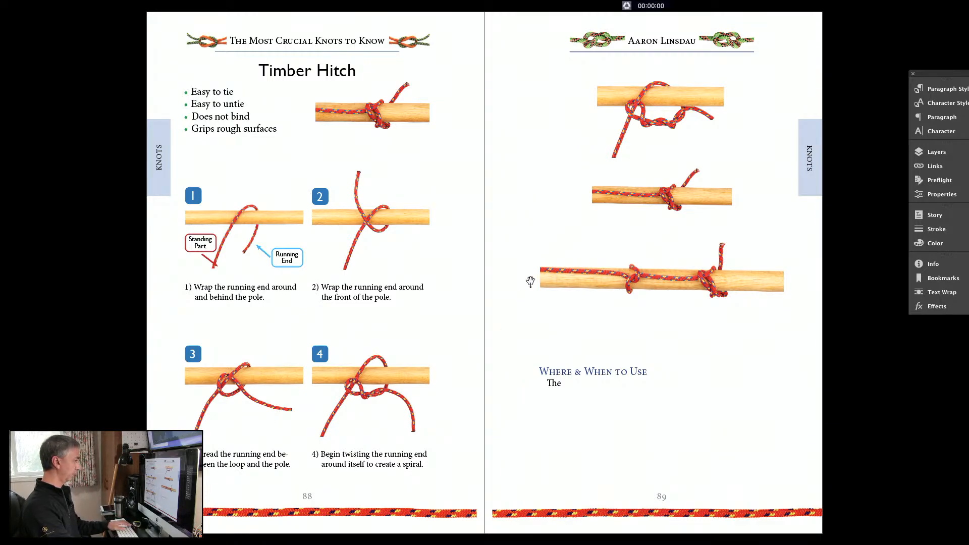
{"action": "key", "text": "shift+w"}
{"action": "scroll", "coordinate": [632, 207], "scroll_direction": "right", "scroll_amount": 3}
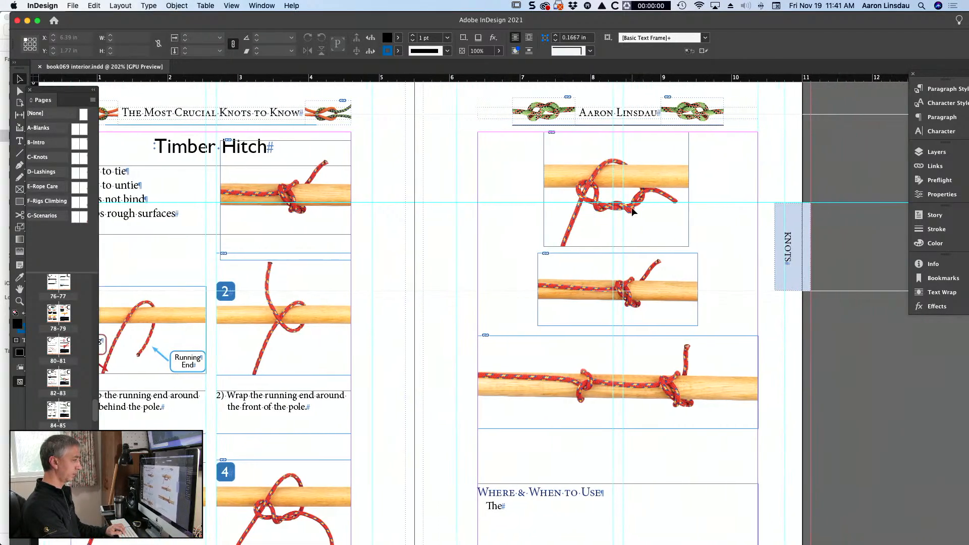
Crop the top photo on the right-hand page to 1.17 in high, then enlarge it to about 3.41 by 1.94 in
{"action": "left_click", "coordinate": [631, 232]}
{"action": "left_click_drag", "start_coordinate": [610, 247], "coordinate": [610, 231]}
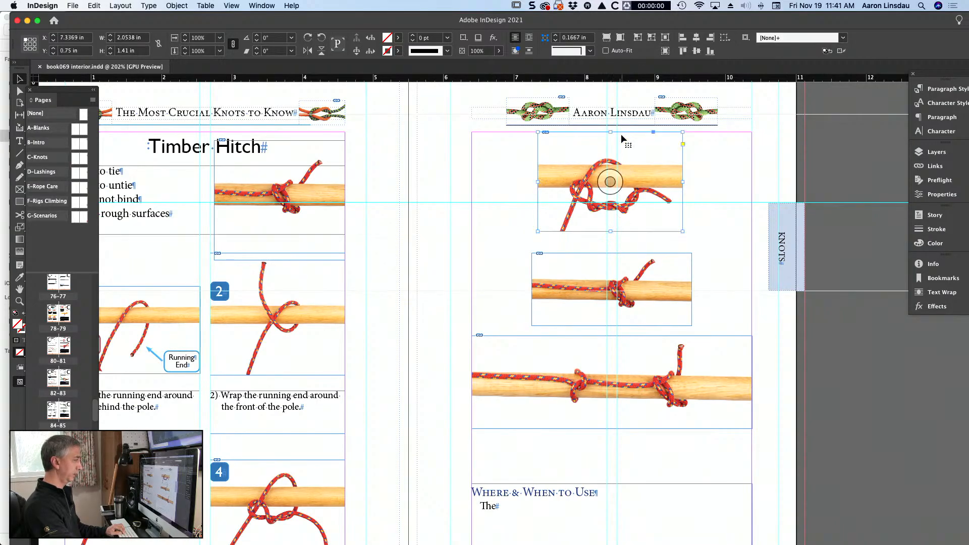
{"action": "left_click_drag", "start_coordinate": [611, 133], "coordinate": [561, 156]}
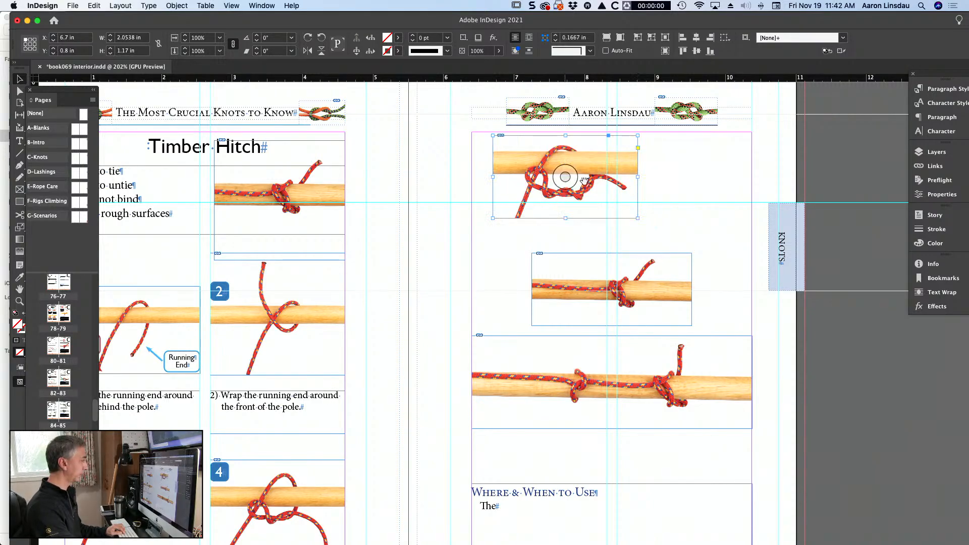
{"action": "left_click_drag", "start_coordinate": [635, 216], "coordinate": [730, 269]}
{"action": "left_click_drag", "start_coordinate": [697, 233], "coordinate": [702, 229]}
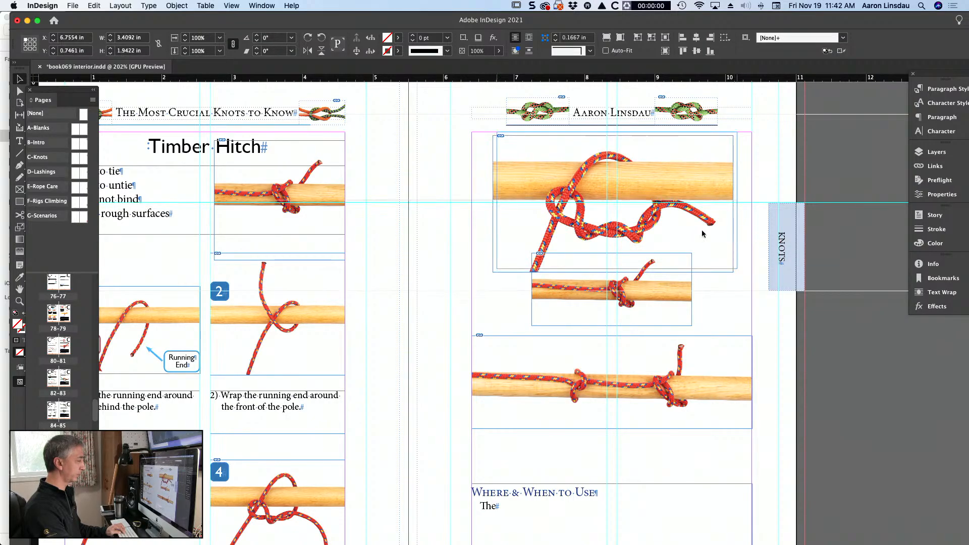
Move the middle photo down and crop its frame to 1.59 by 0.87 in, at X 7.93 in, Y 2.76 in
{"action": "left_click_drag", "start_coordinate": [675, 298], "coordinate": [683, 317]}
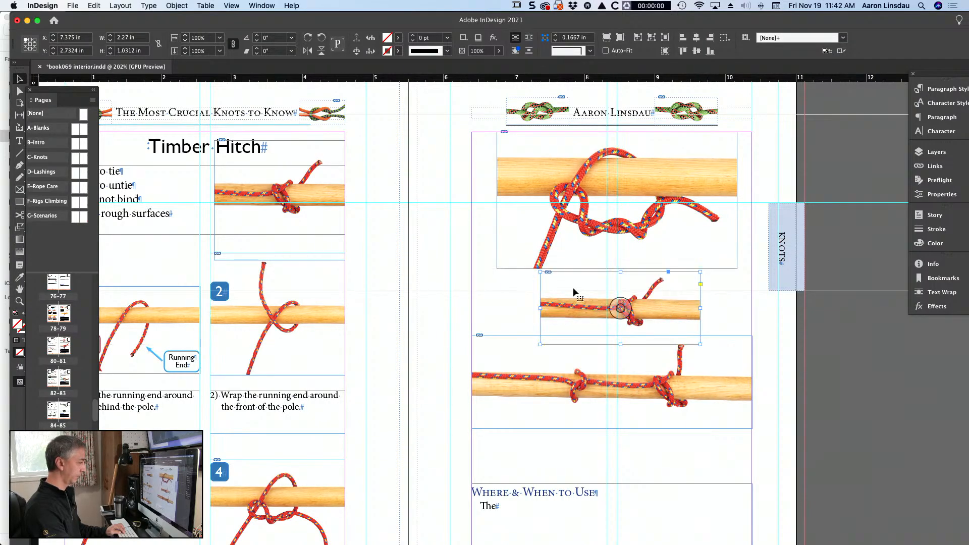
{"action": "left_click_drag", "start_coordinate": [541, 273], "coordinate": [580, 273]}
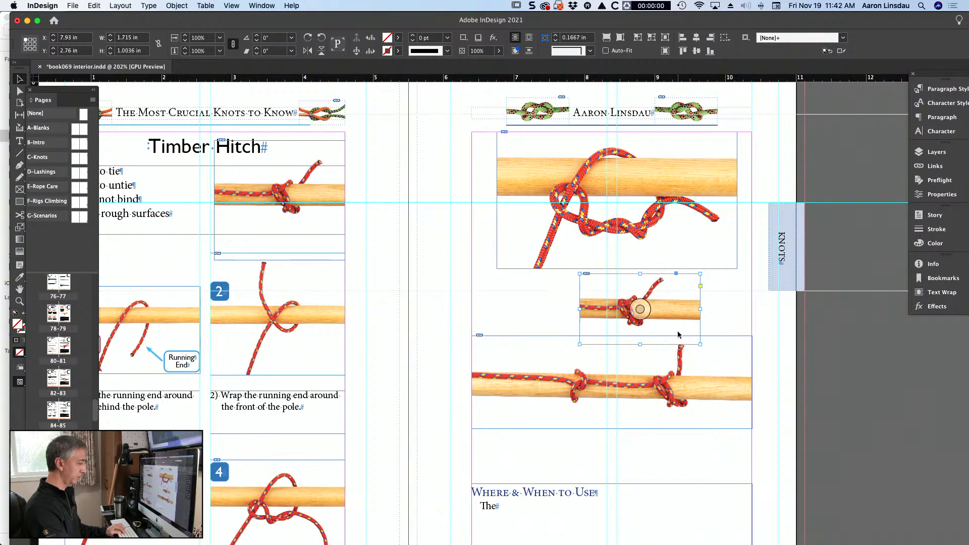
{"action": "left_click_drag", "start_coordinate": [699, 345], "coordinate": [692, 335]}
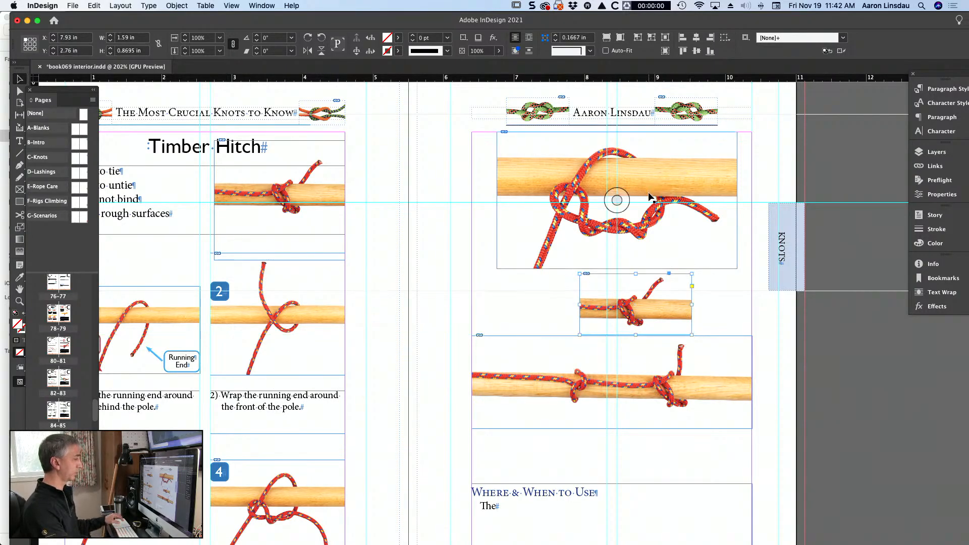
Raise the top photo to its page's top margin guide and rotate the image inside the frame to 0.3° to level the pole
{"action": "scroll", "coordinate": [649, 193], "scroll_direction": "up", "scroll_amount": 3}
{"action": "scroll", "coordinate": [648, 194], "scroll_direction": "up", "scroll_amount": 3}
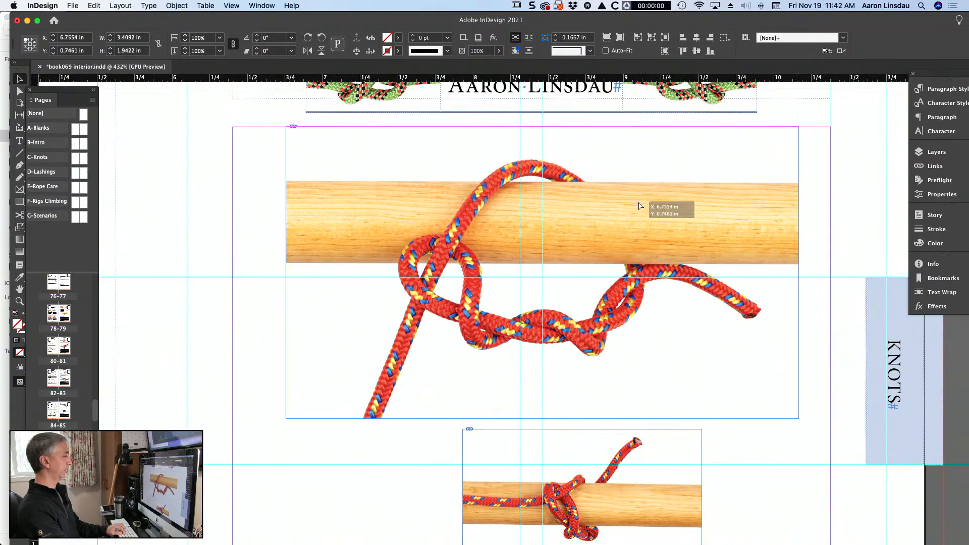
{"action": "left_click", "coordinate": [641, 197]}
{"action": "left_click_drag", "start_coordinate": [639, 195], "coordinate": [635, 172]}
{"action": "double_click", "coordinate": [671, 173]}
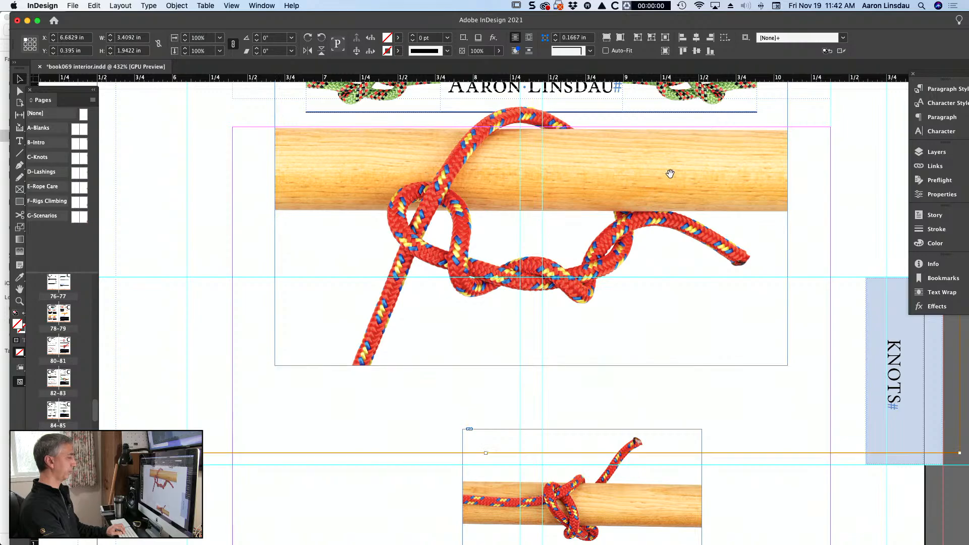
{"action": "left_click", "coordinate": [264, 39]}
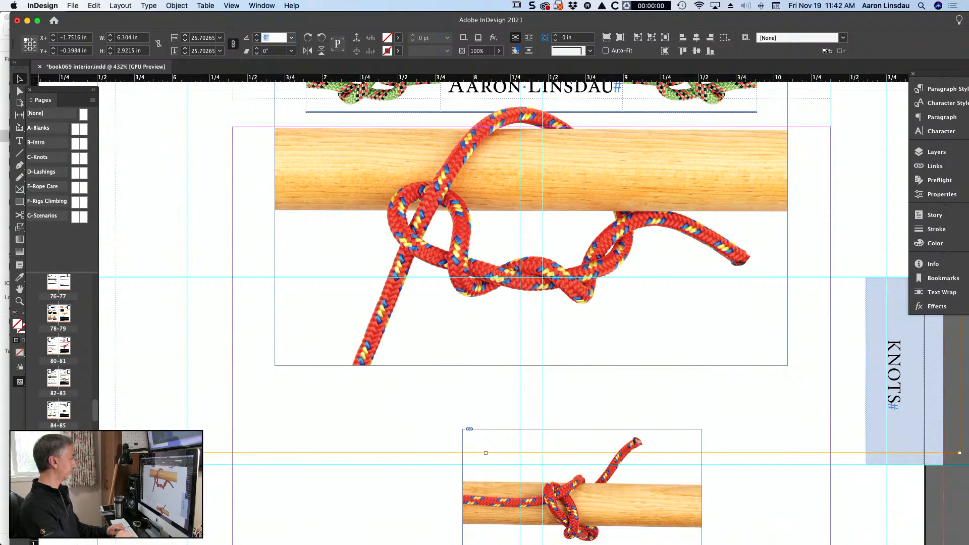
{"action": "type", "text": "-.3"}
{"action": "key", "text": "Return"}
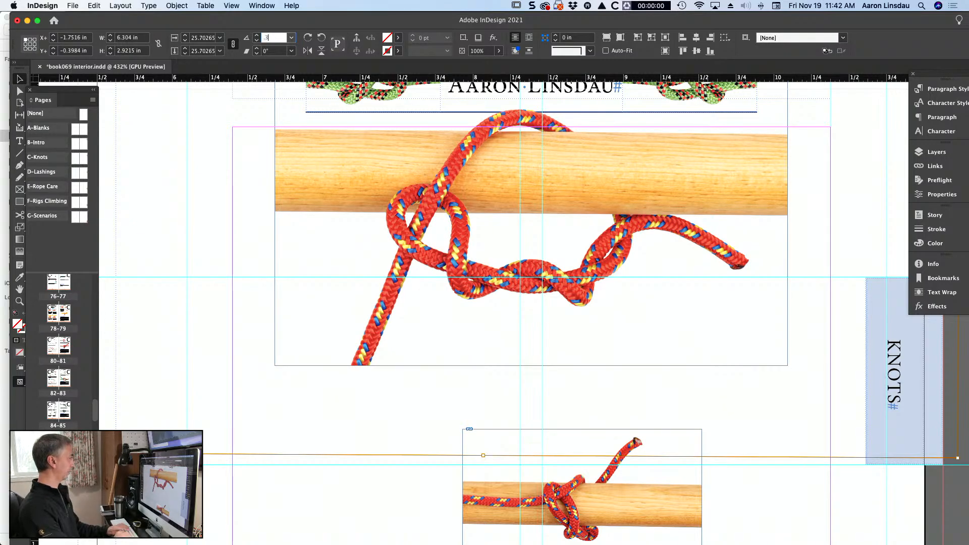
{"action": "type", "text": ".3"}
{"action": "key", "text": "Return"}
{"action": "left_click", "coordinate": [720, 165]}
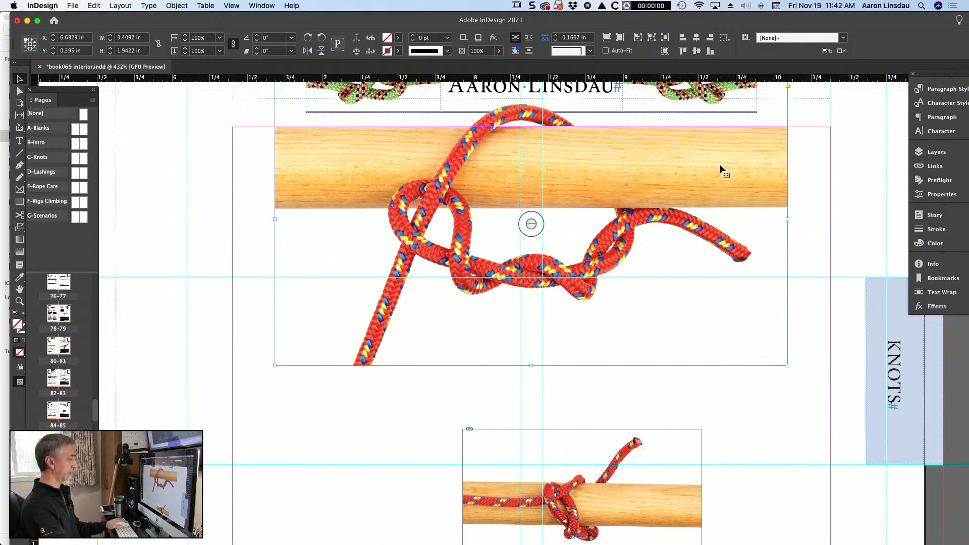
Lower the top photo to Y 0.624 in and enlarge it to the full margin width, 3.975 in wide and 2.26 in high
{"action": "scroll", "coordinate": [721, 164], "scroll_direction": "down", "scroll_amount": 3}
{"action": "scroll", "coordinate": [722, 162], "scroll_direction": "right", "scroll_amount": 1}
{"action": "left_click_drag", "start_coordinate": [690, 179], "coordinate": [694, 199]}
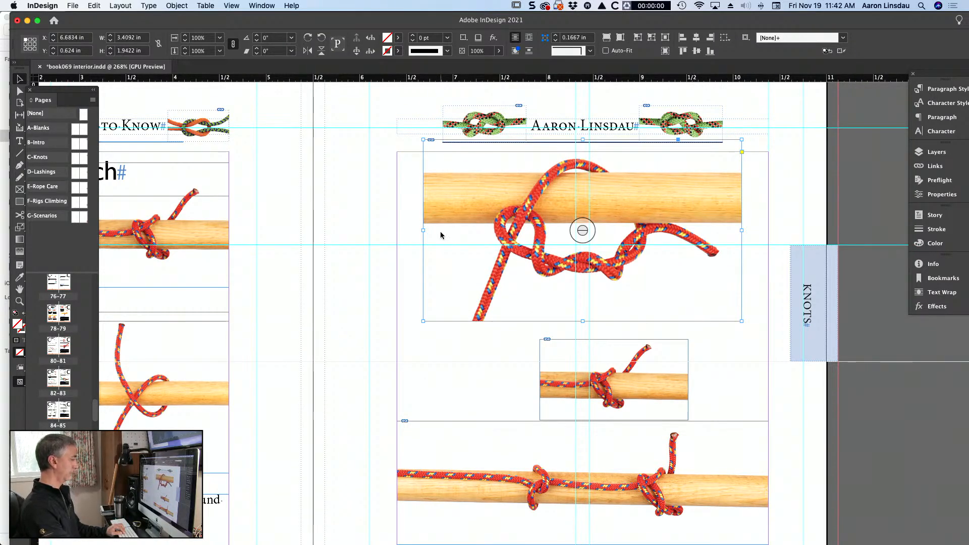
{"action": "left_click_drag", "start_coordinate": [423, 322], "coordinate": [397, 335]}
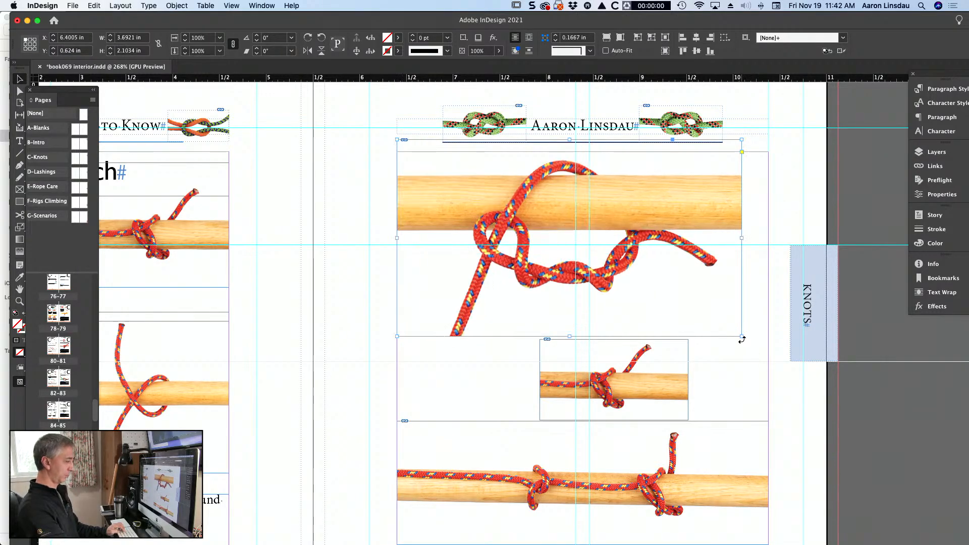
{"action": "left_click_drag", "start_coordinate": [741, 336], "coordinate": [768, 351]}
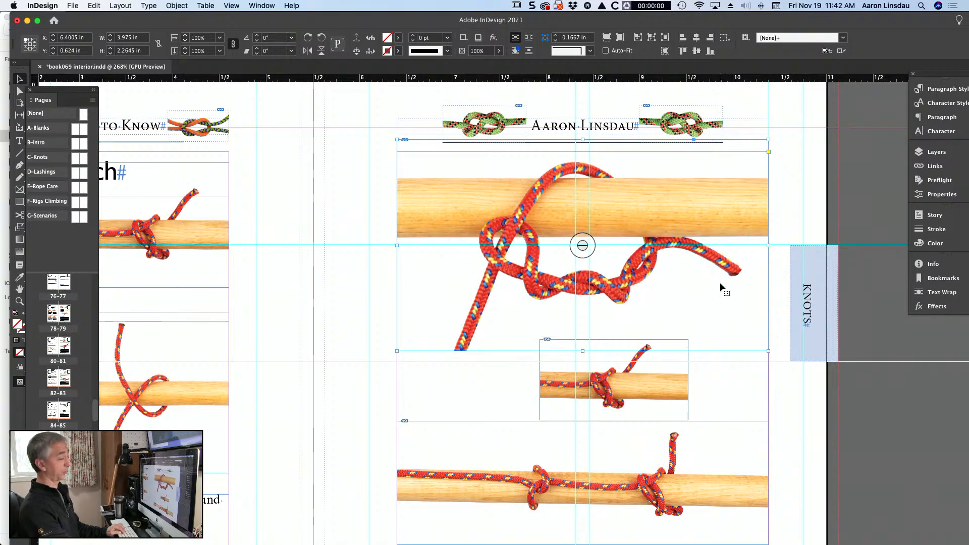
Shift the image slightly up inside the top photo's frame and crop the frame's lower edge to 1.986 in high
{"action": "left_click", "coordinate": [795, 262]}
{"action": "double_click", "coordinate": [701, 292]}
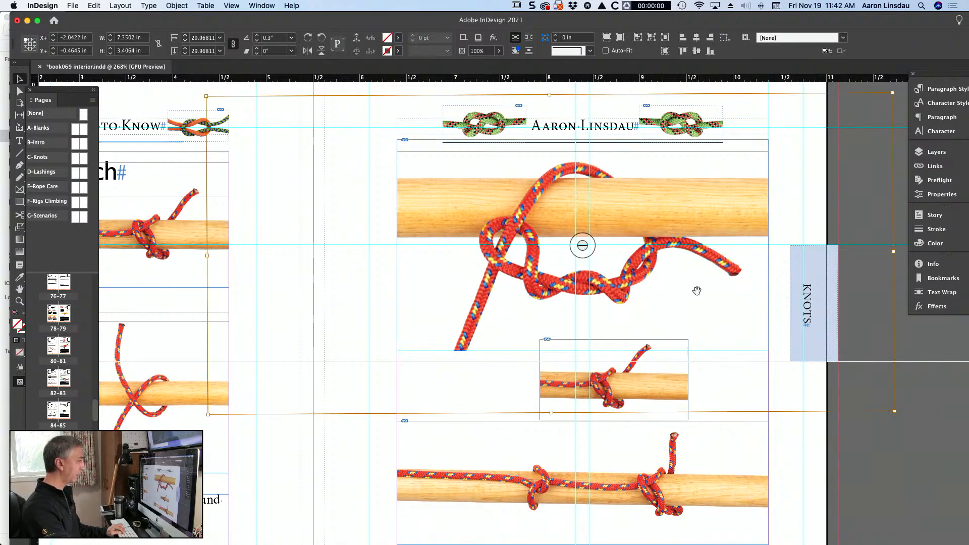
{"action": "left_click_drag", "start_coordinate": [697, 291], "coordinate": [697, 286]}
{"action": "left_click", "coordinate": [374, 452]}
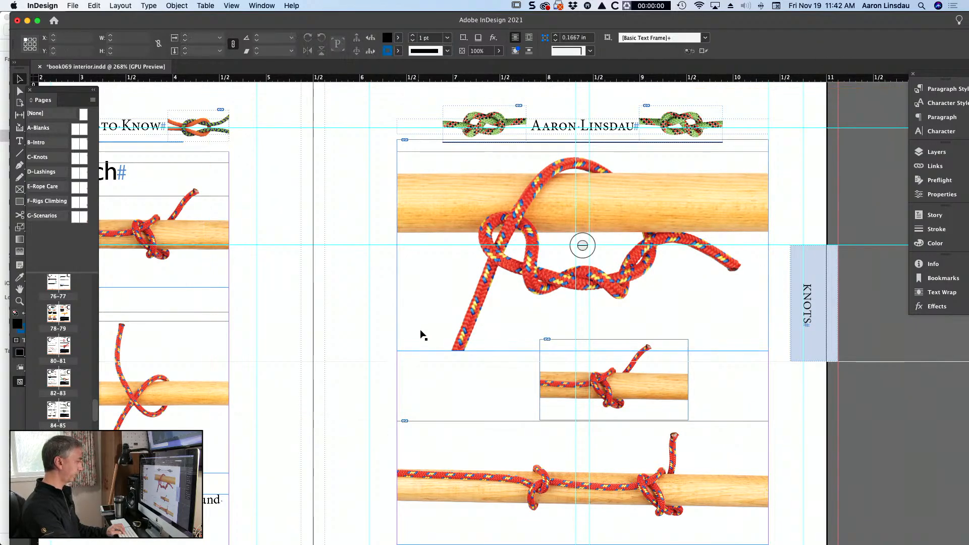
{"action": "left_click", "coordinate": [586, 348]}
{"action": "left_click_drag", "start_coordinate": [586, 352], "coordinate": [584, 325]}
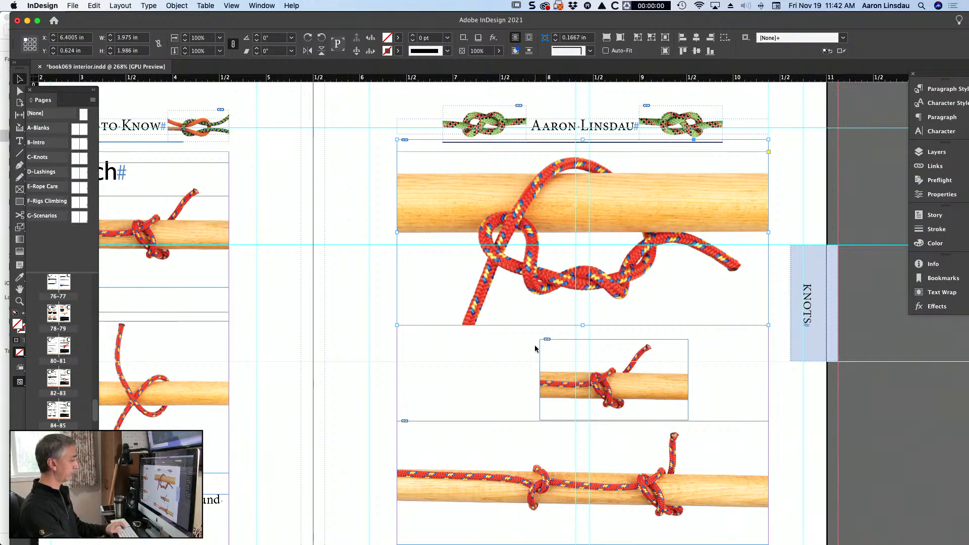
Copy the number 4 badge to the upper-left corner of the top photo, at X 6.40 in, Y 0.75 in, and renumber it 5
{"action": "left_click", "coordinate": [550, 349]}
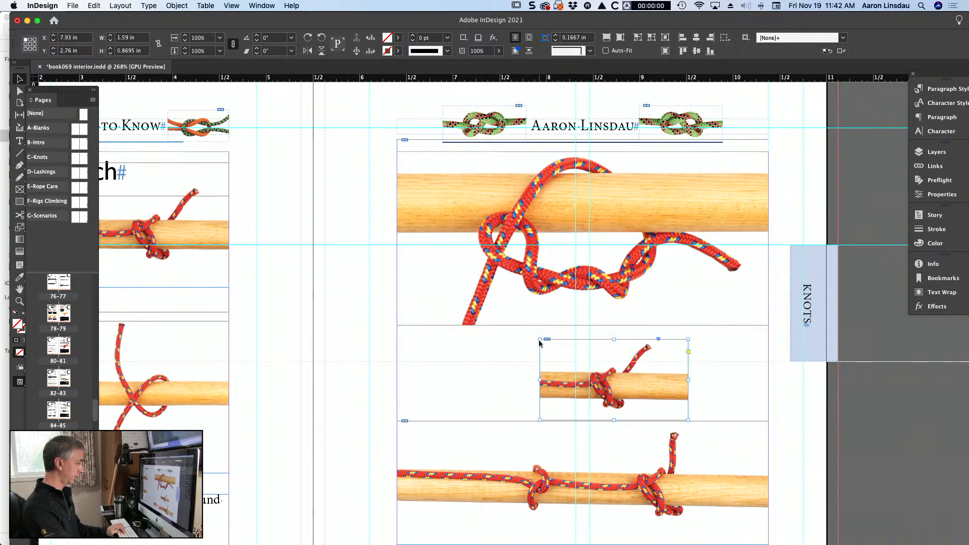
{"action": "scroll", "coordinate": [490, 347], "scroll_direction": "down", "scroll_amount": 5}
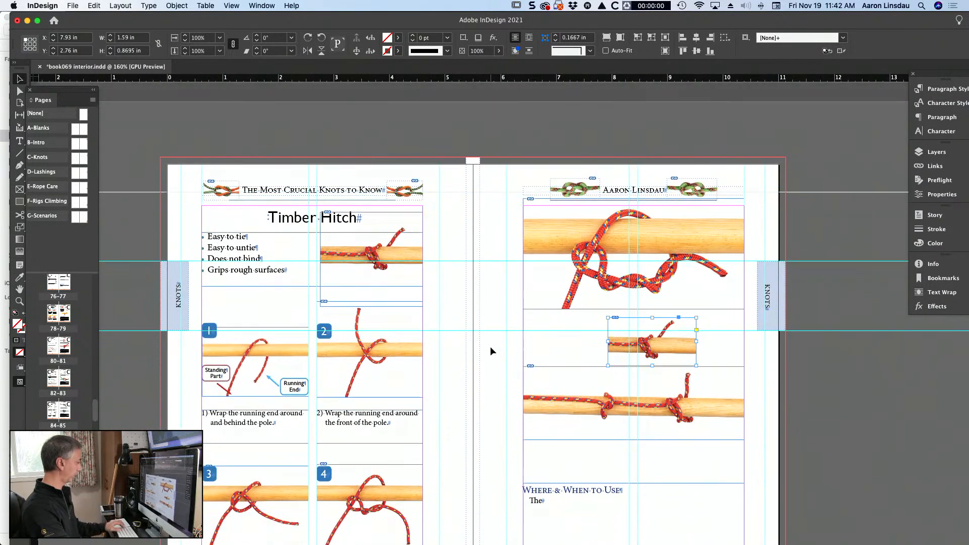
{"action": "left_click_drag", "start_coordinate": [325, 475], "coordinate": [482, 214]}
{"action": "scroll", "coordinate": [534, 218], "scroll_direction": "up", "scroll_amount": 4}
{"action": "double_click", "coordinate": [526, 205]}
{"action": "type", "text": "5"}
{"action": "key", "text": "Escape"}
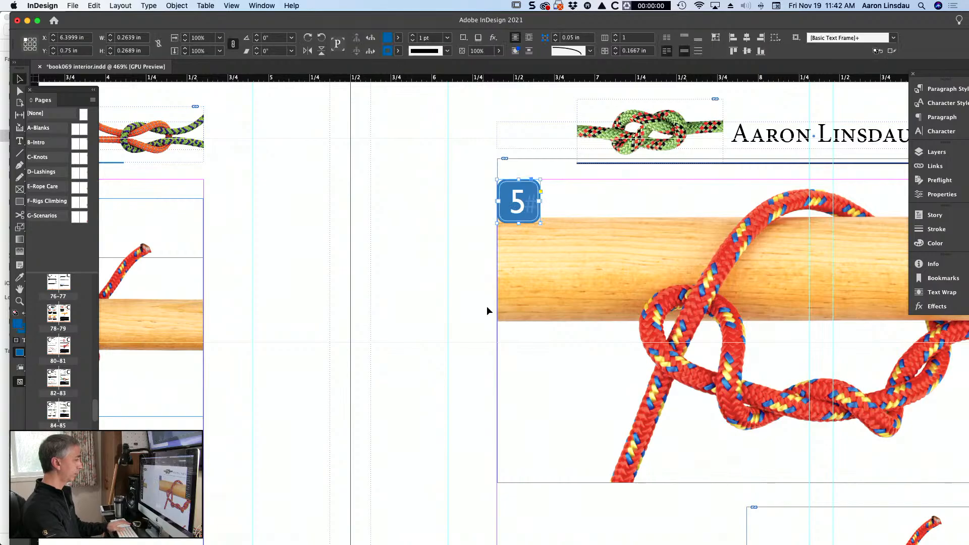
Lower the step 5 photo to about Y 0.72 in, keeping it aligned with the page margins
{"action": "scroll", "coordinate": [488, 308], "scroll_direction": "down", "scroll_amount": 1}
{"action": "scroll", "coordinate": [486, 308], "scroll_direction": "down", "scroll_amount": 3}
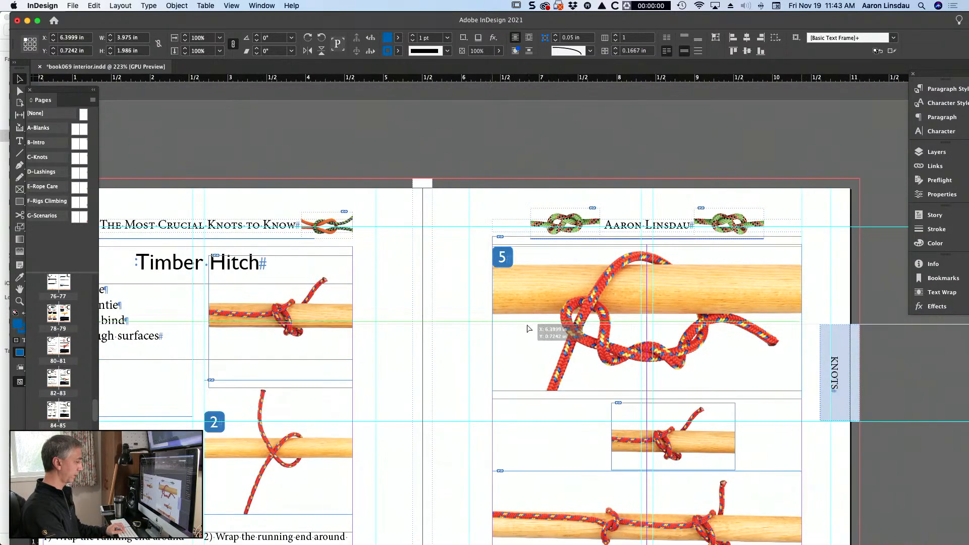
{"action": "left_click", "coordinate": [528, 323]}
{"action": "left_click", "coordinate": [459, 304]}
Enlarge the middle photo to about 2.05 by 1.12 in and raise it to X 7.78 in, Y 2.555 in, against the horizontal guide
{"action": "scroll", "coordinate": [462, 304], "scroll_direction": "down", "scroll_amount": 2}
{"action": "scroll", "coordinate": [463, 304], "scroll_direction": "right", "scroll_amount": 1}
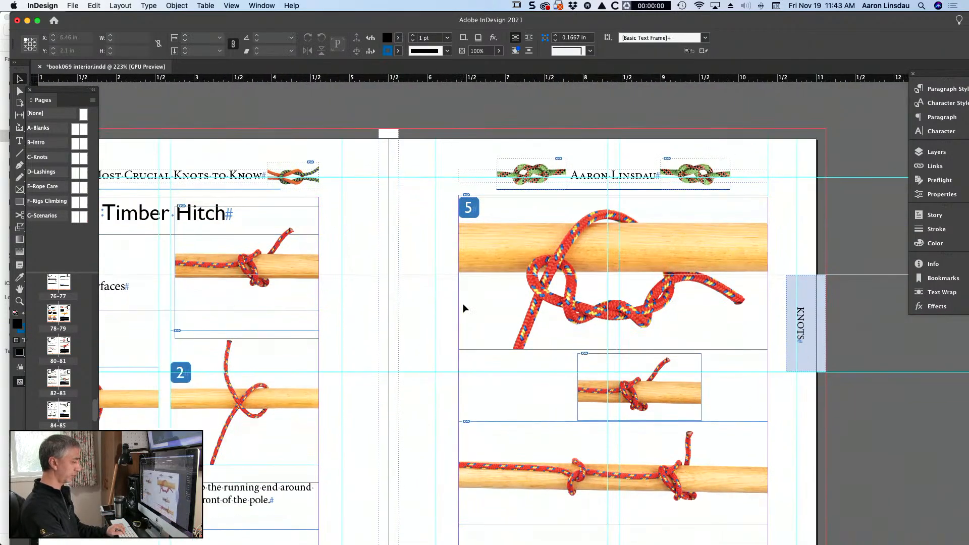
{"action": "left_click", "coordinate": [696, 365]}
{"action": "mouse_move", "coordinate": [701, 353]}
{"action": "left_mouse_down"}
{"action": "mouse_move", "coordinate": [737, 334]}
{"action": "mouse_move", "coordinate": [695, 353]}
{"action": "left_mouse_up"}
{"action": "scroll", "coordinate": [691, 351], "scroll_direction": "down", "scroll_amount": 2}
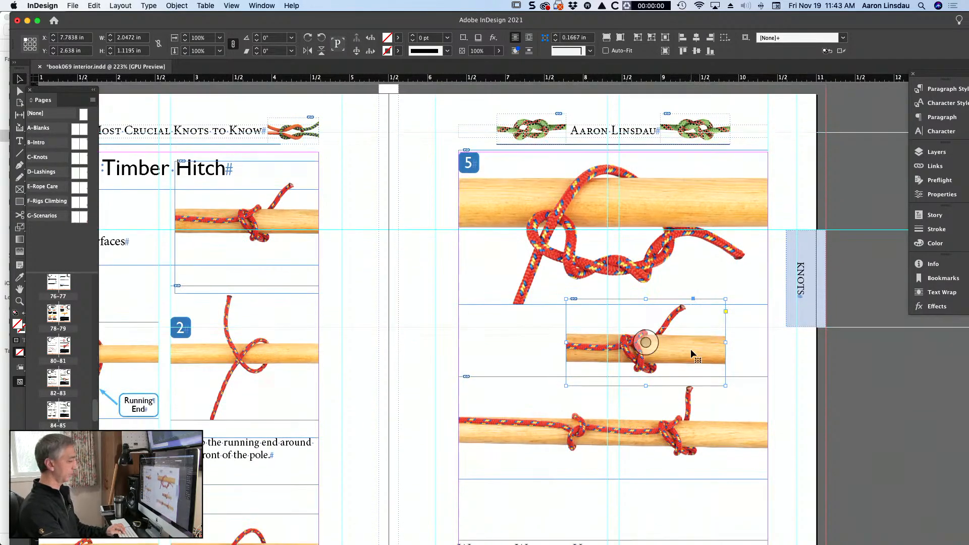
{"action": "scroll", "coordinate": [707, 347], "scroll_direction": "up", "scroll_amount": 5}
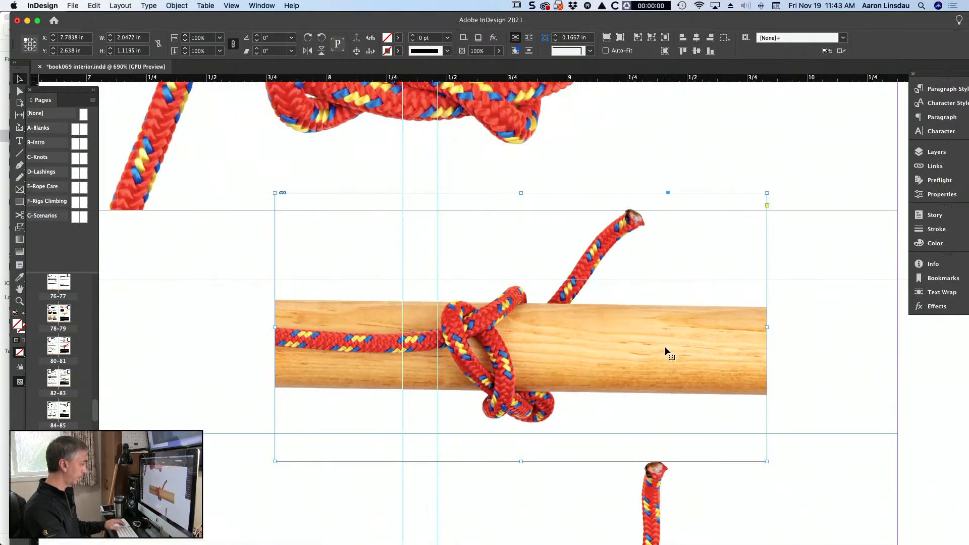
{"action": "left_click_drag", "start_coordinate": [665, 347], "coordinate": [666, 330]}
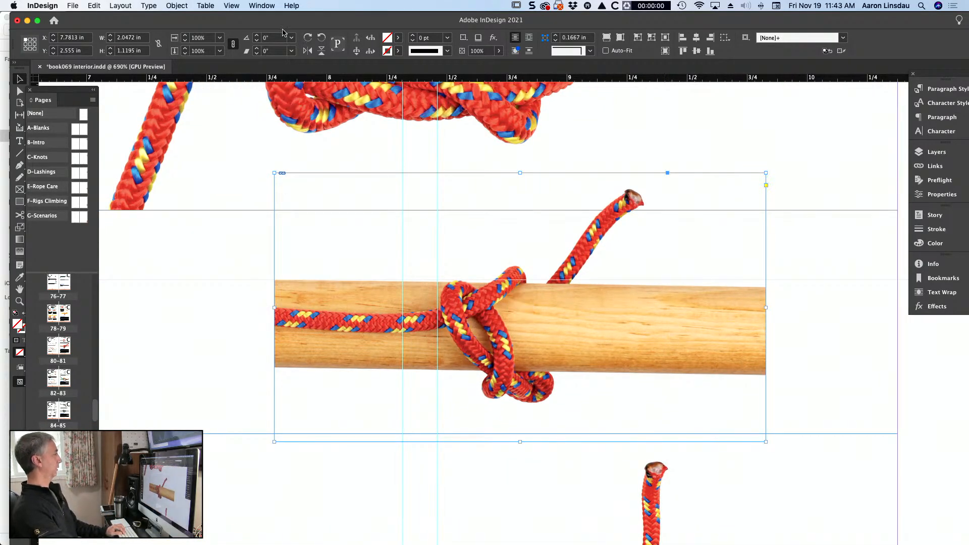
Level the pole in the middle photo by rotating the image inside its frame to 0.7°
{"action": "double_click", "coordinate": [522, 245]}
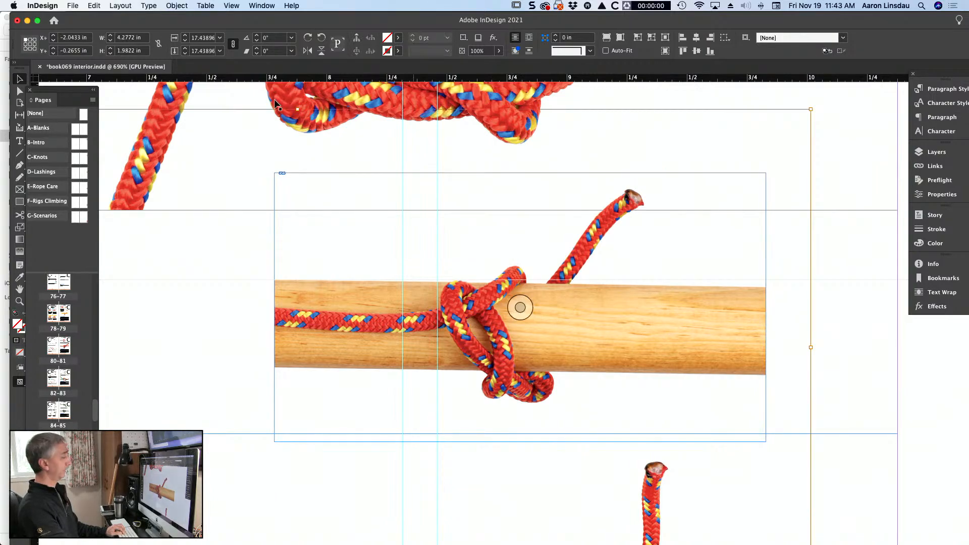
{"action": "left_click", "coordinate": [272, 38]}
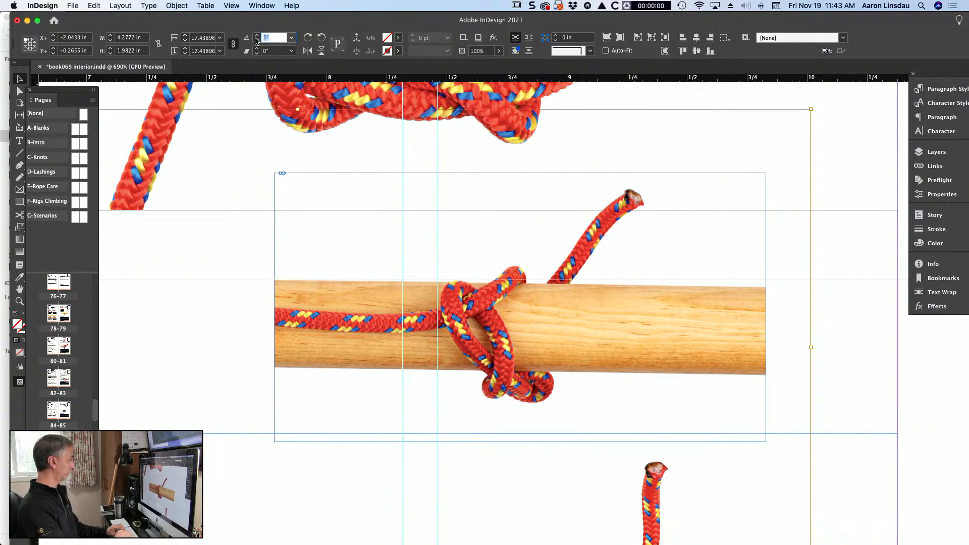
{"action": "key", "text": "Return"}
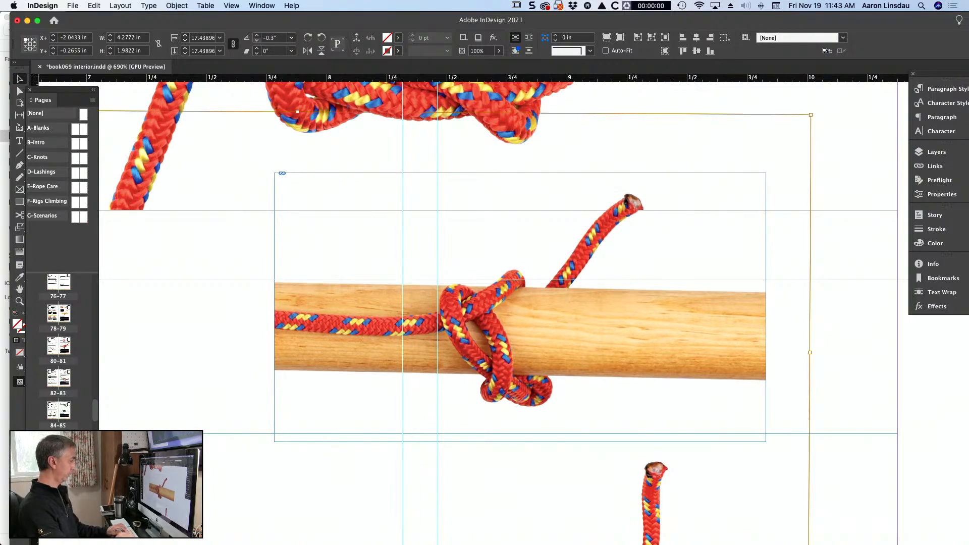
{"action": "double_click", "coordinate": [269, 38]}
{"action": "key", "text": "Return"}
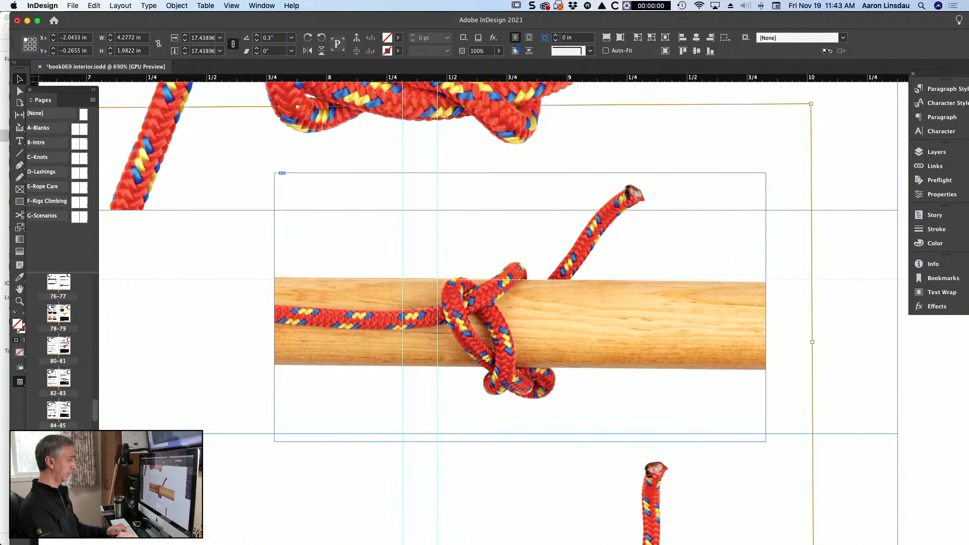
{"action": "double_click", "coordinate": [278, 39]}
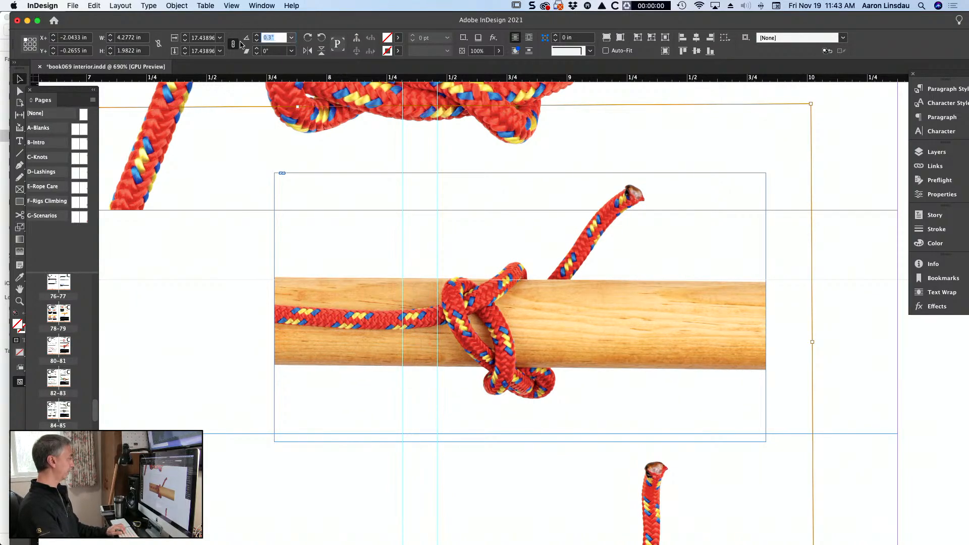
{"action": "key", "text": "Return"}
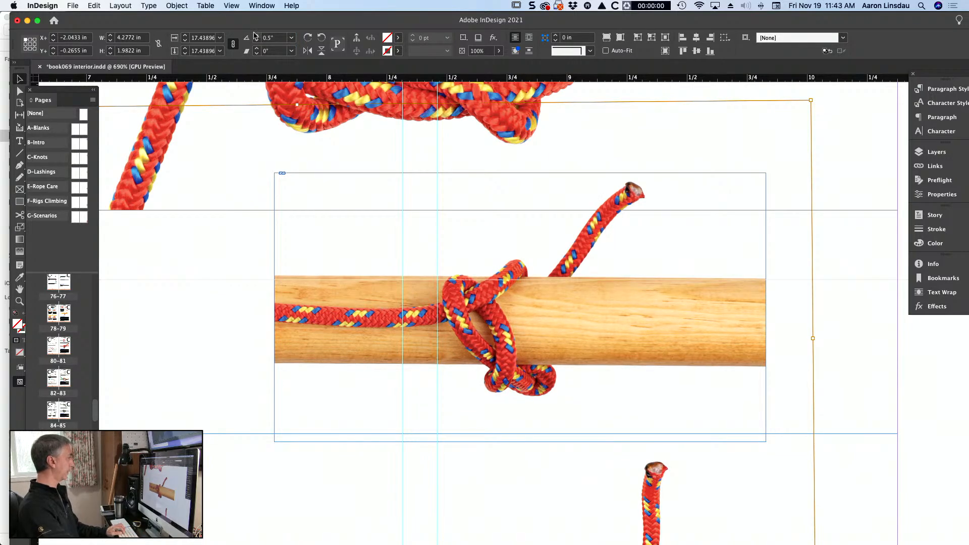
{"action": "left_click", "coordinate": [274, 37]}
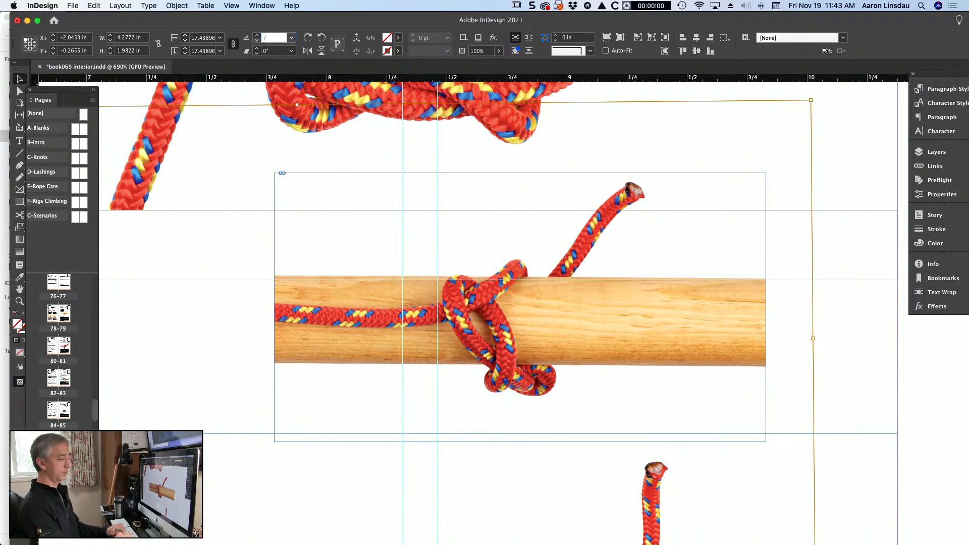
{"action": "key", "text": "Return"}
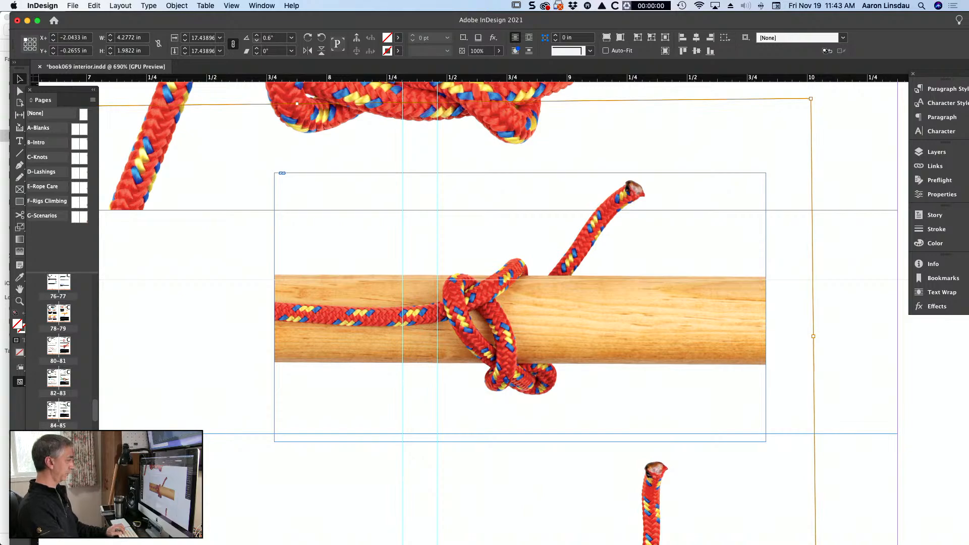
{"action": "left_click", "coordinate": [253, 40]}
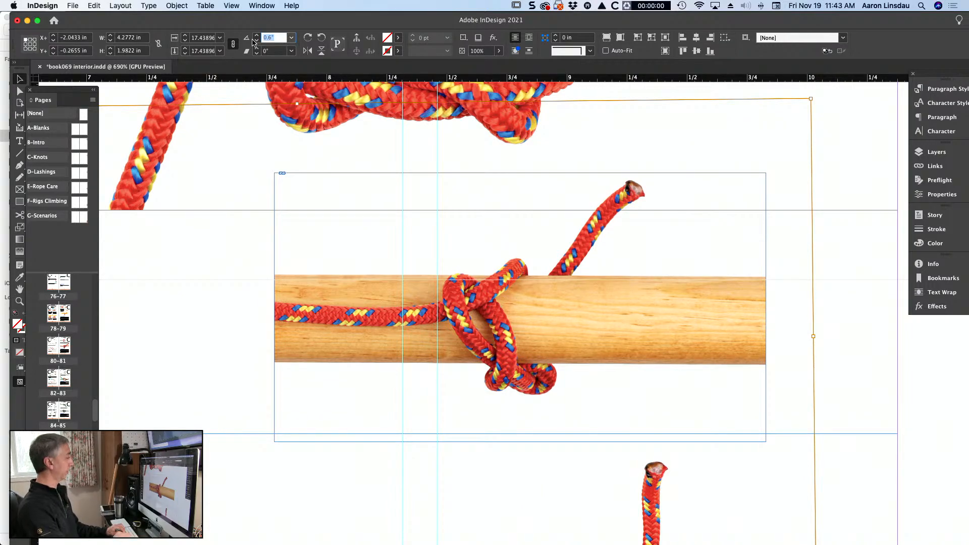
{"action": "key", "text": "Return"}
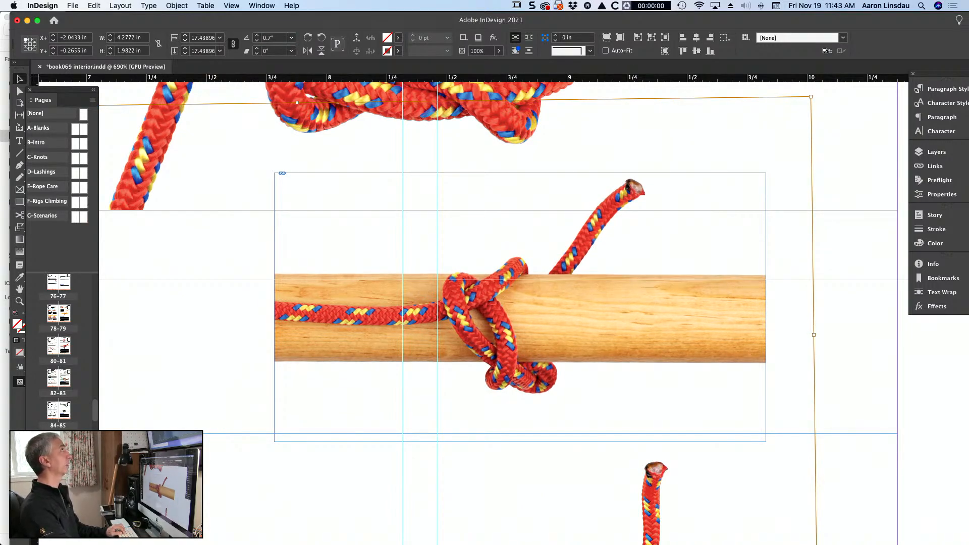
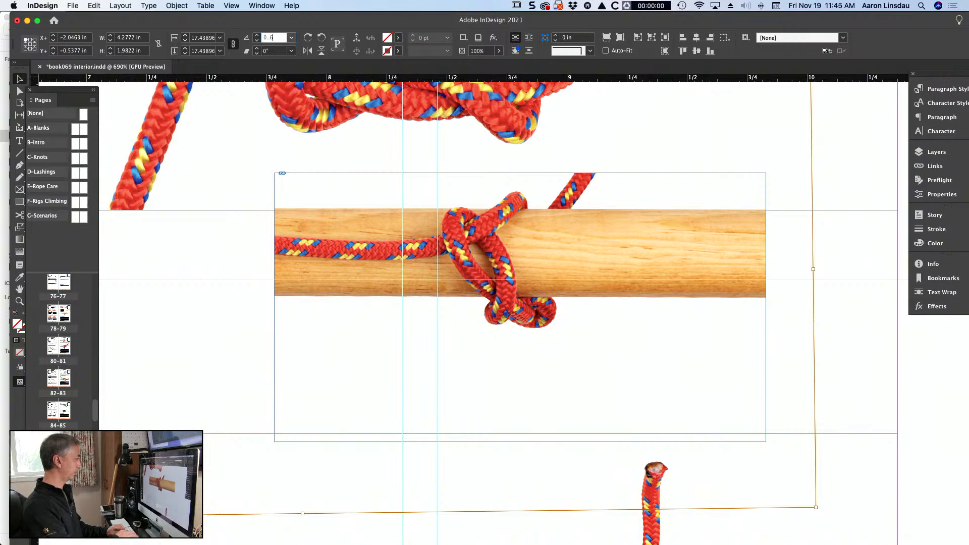
Level the pole in the middle photo by rotating the image inside its frame to 0.87°
{"action": "key", "text": "Return"}
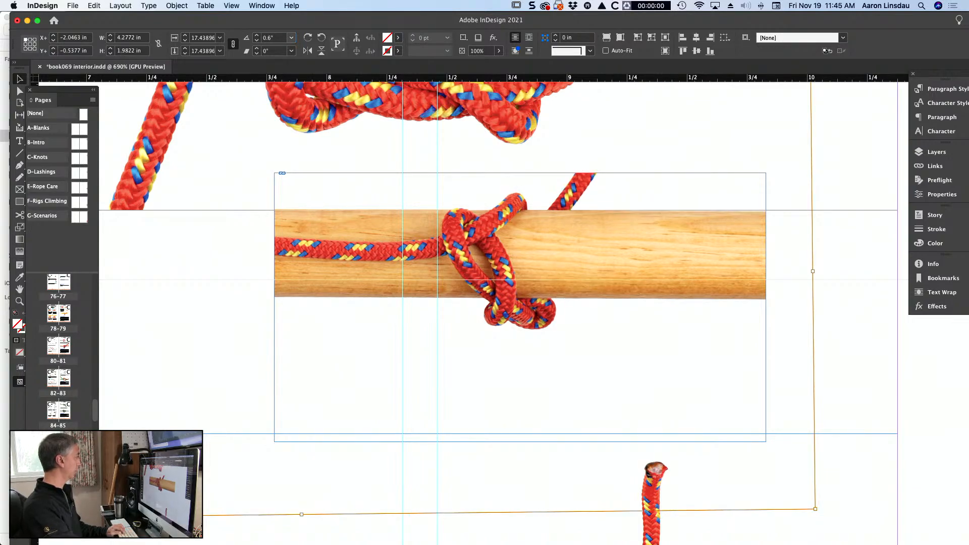
{"action": "left_click", "coordinate": [262, 42]}
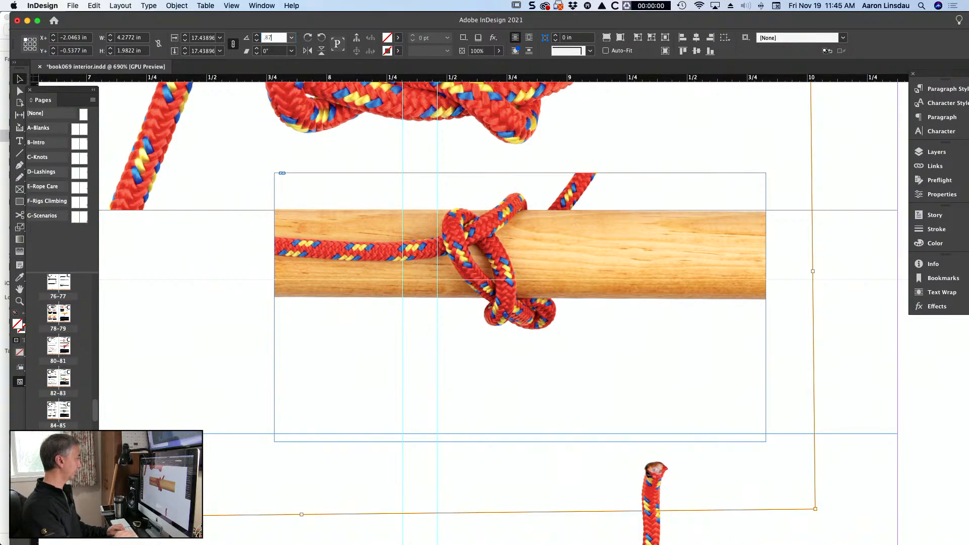
{"action": "key", "text": "Return"}
{"action": "key", "text": "Escape"}
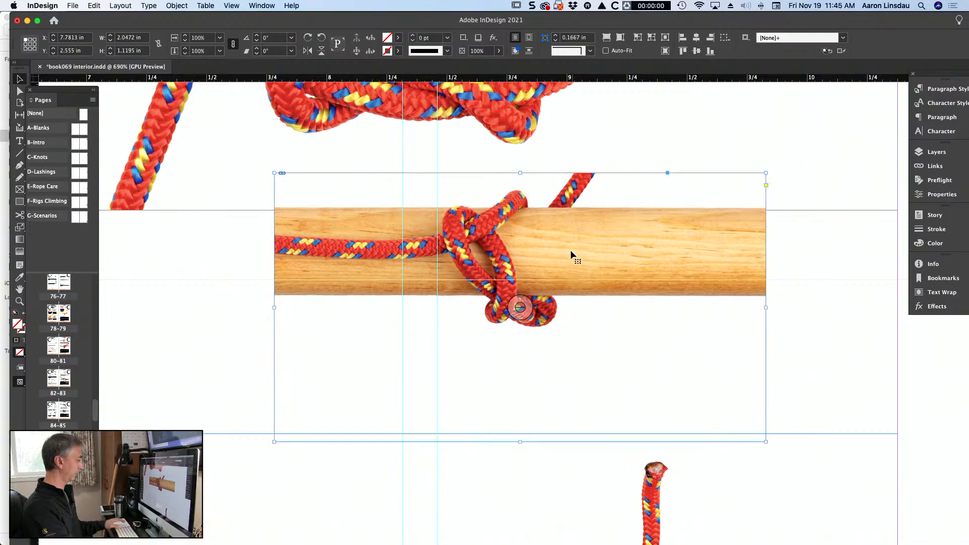
Move the middle photo down and left to X 7.52 in, Y 2.818 in, between the photos above and below
{"action": "scroll", "coordinate": [529, 232], "scroll_direction": "down", "scroll_amount": 4}
{"action": "scroll", "coordinate": [538, 253], "scroll_direction": "down", "scroll_amount": 2}
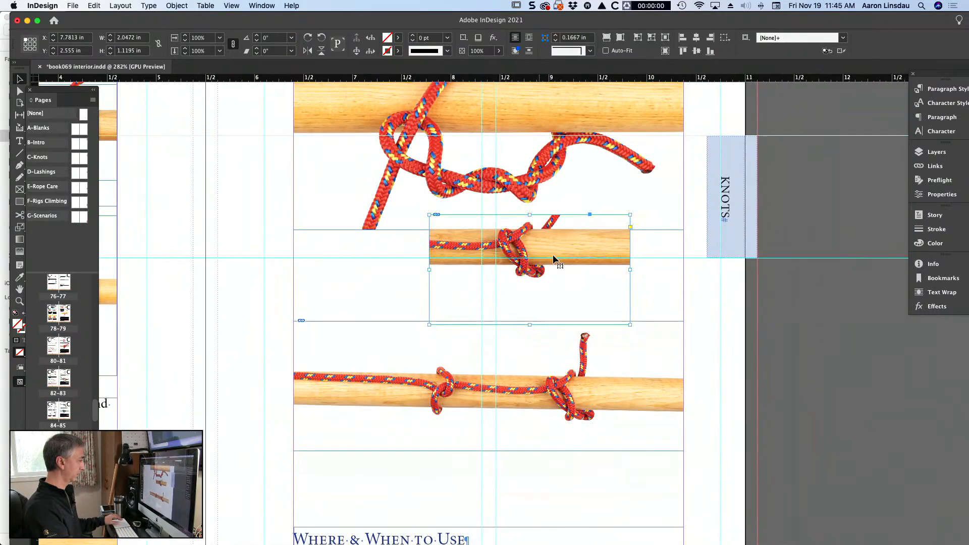
{"action": "left_click_drag", "start_coordinate": [554, 255], "coordinate": [530, 277]}
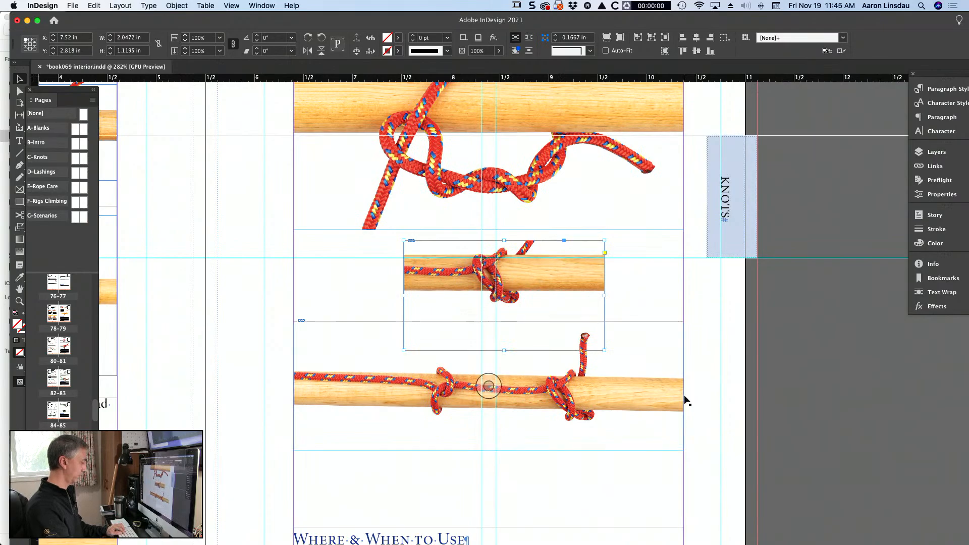
Raise the bottom photo to about X 6.395 in, Y 3.405 in, keeping its size
{"action": "left_click", "coordinate": [681, 371]}
{"action": "scroll", "coordinate": [651, 347], "scroll_direction": "up", "scroll_amount": 2}
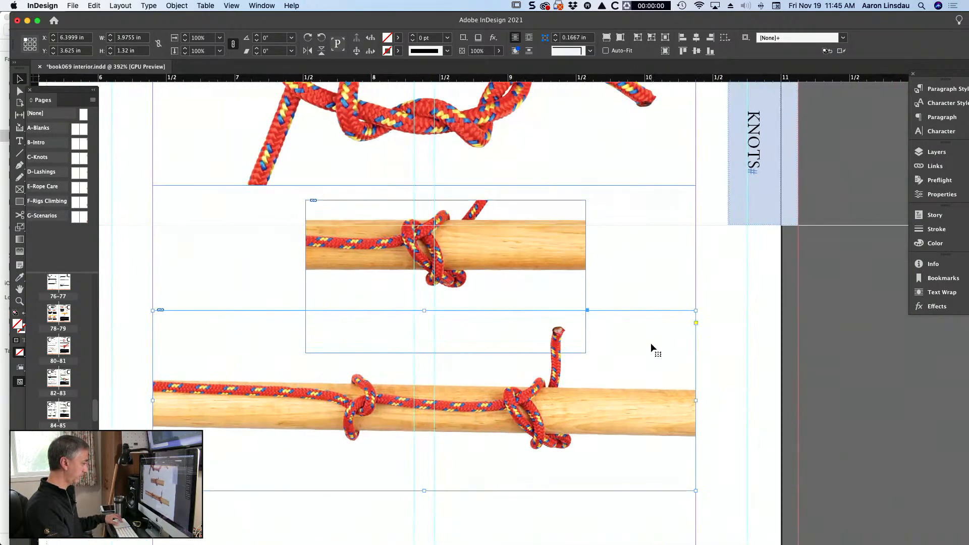
{"action": "scroll", "coordinate": [644, 344], "scroll_direction": "up", "scroll_amount": 1}
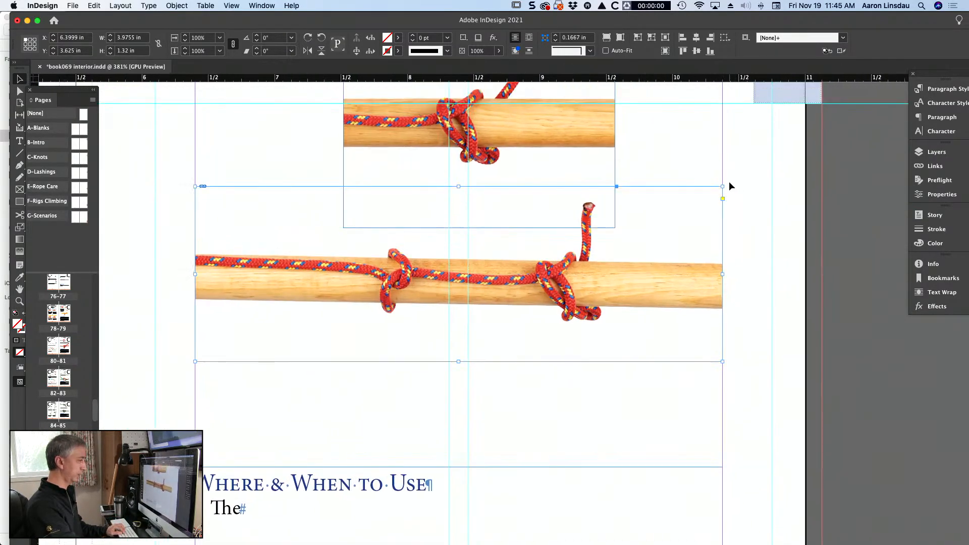
{"action": "left_click_drag", "start_coordinate": [728, 184], "coordinate": [727, 171]}
{"action": "key", "text": "super+z"}
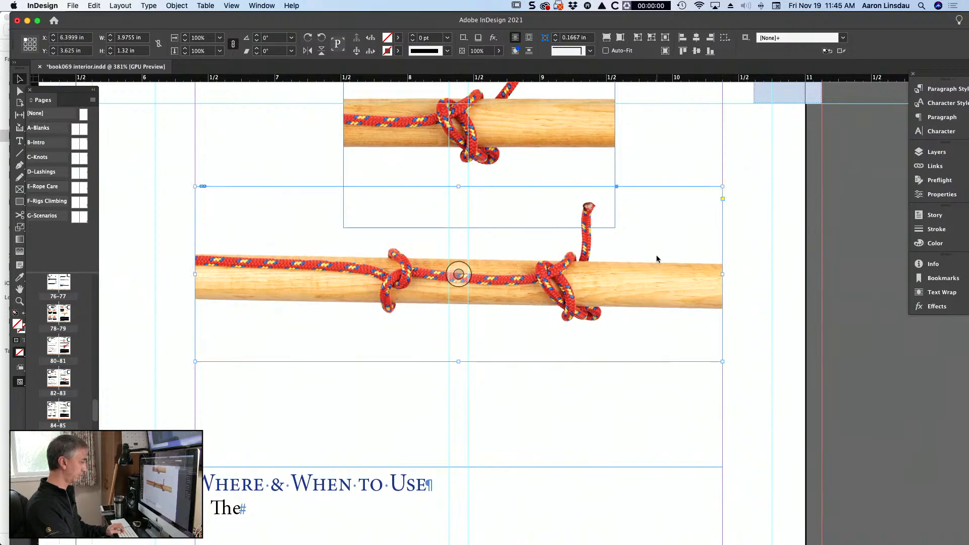
{"action": "left_click_drag", "start_coordinate": [657, 256], "coordinate": [655, 227]}
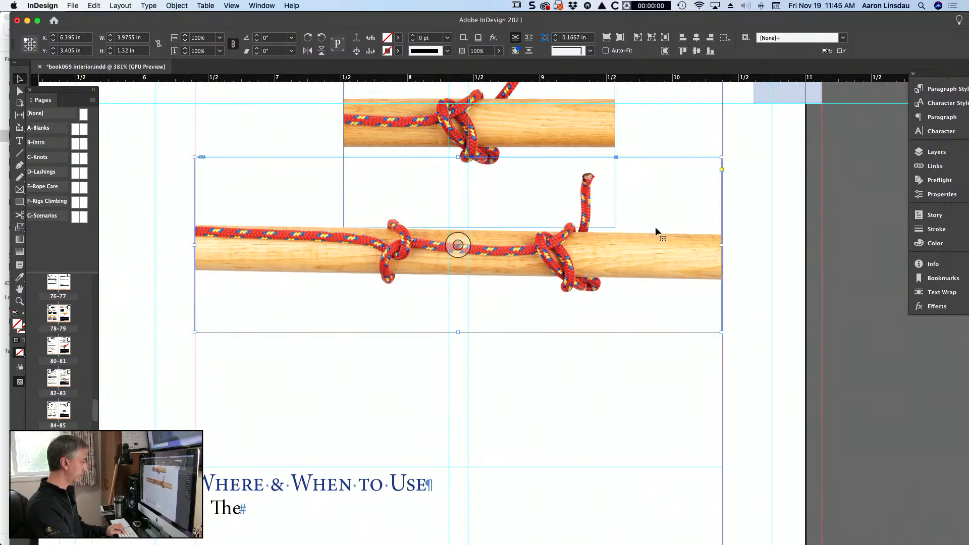
Level the pole in the bottom photo by rotating the image inside its frame to 1° and shifting it to fill the frame
{"action": "scroll", "coordinate": [656, 228], "scroll_direction": "up", "scroll_amount": 2}
{"action": "scroll", "coordinate": [495, 250], "scroll_direction": "left", "scroll_amount": 2}
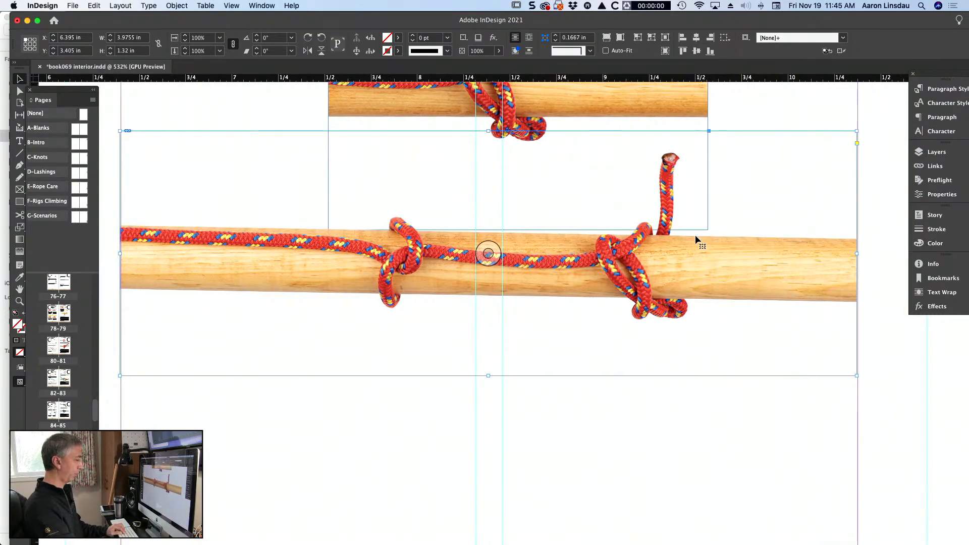
{"action": "double_click", "coordinate": [468, 186]}
{"action": "left_click", "coordinate": [251, 45]}
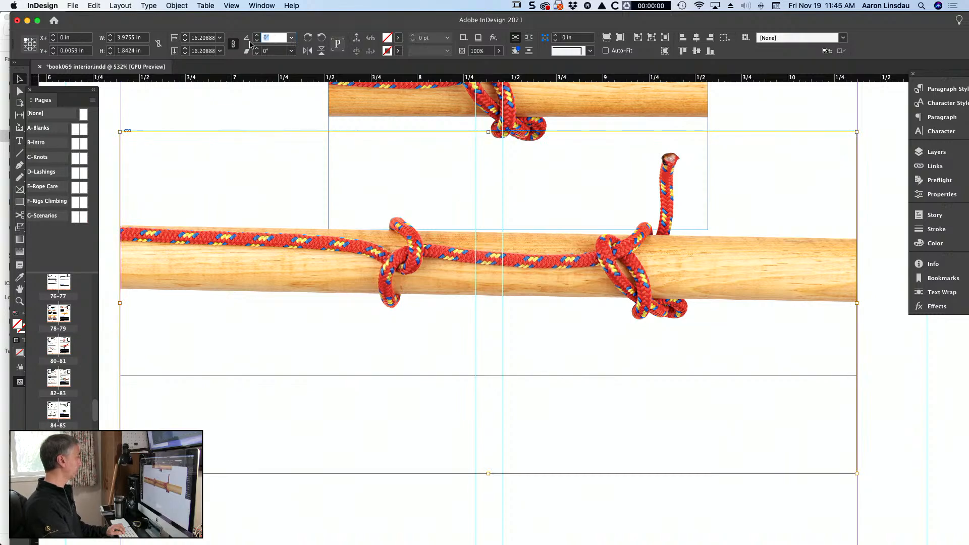
{"action": "type", "text": ".6"}
{"action": "key", "text": "Return"}
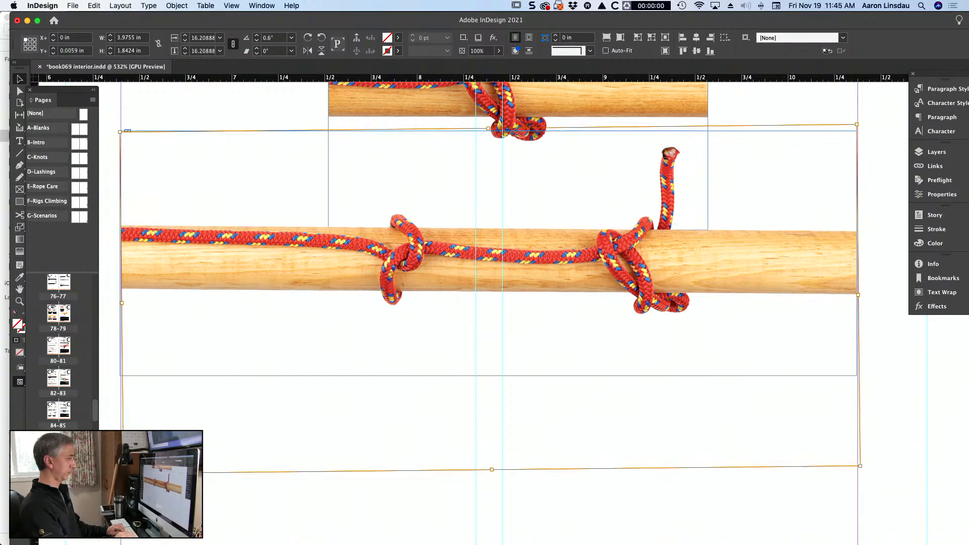
{"action": "mouse_move", "coordinate": [270, 156]}
{"action": "left_mouse_down"}
{"action": "mouse_move", "coordinate": [277, 166]}
{"action": "mouse_move", "coordinate": [268, 160]}
{"action": "left_mouse_up"}
{"action": "left_click", "coordinate": [258, 42]}
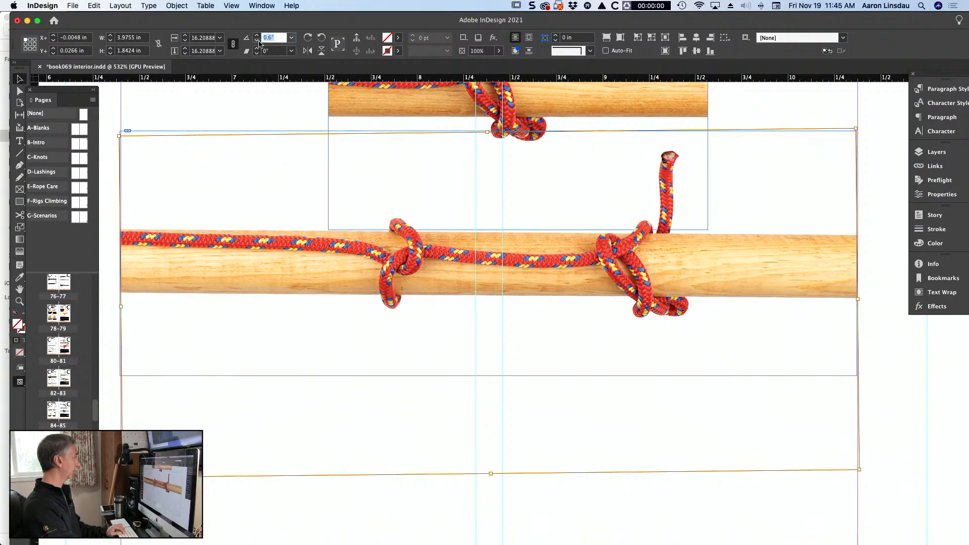
{"action": "key", "text": "Return"}
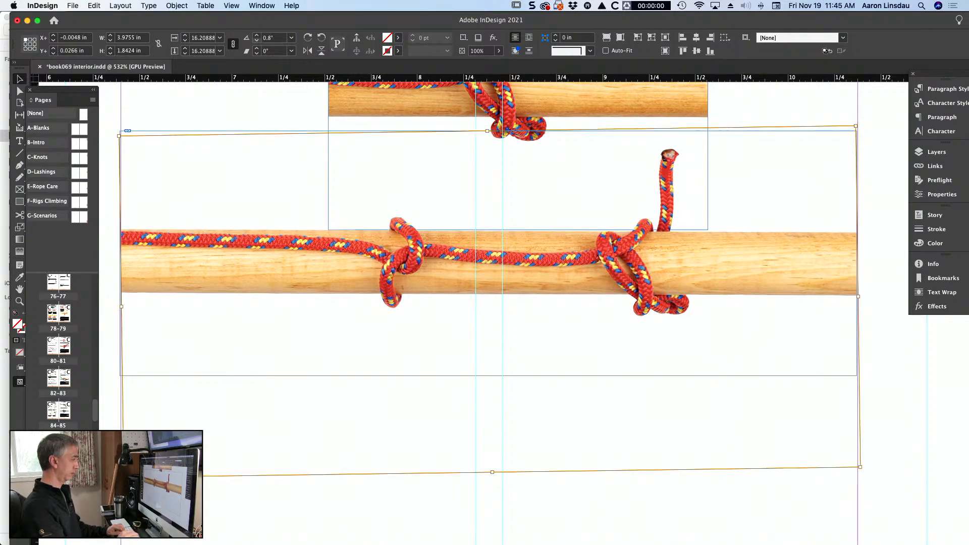
{"action": "left_click", "coordinate": [259, 40]}
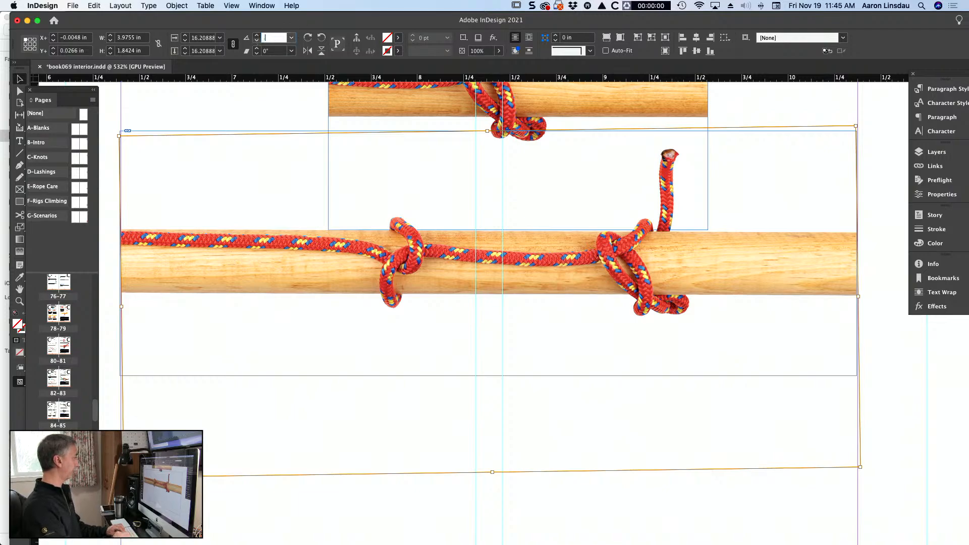
{"action": "key", "text": "Return"}
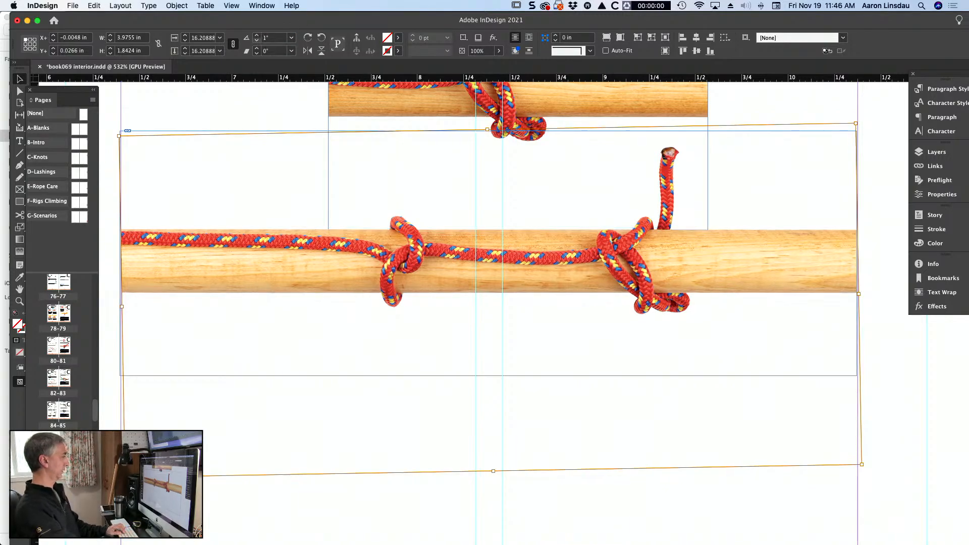
{"action": "left_click_drag", "start_coordinate": [552, 236], "coordinate": [556, 241]}
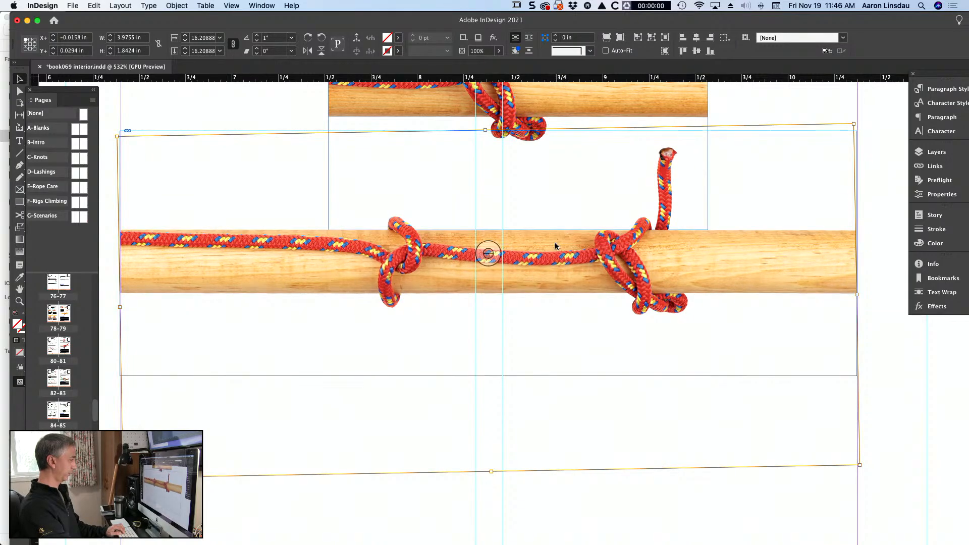
Trim the right edge of the bottom photo's frame to a width of 3.925 in
{"action": "left_click", "coordinate": [874, 247]}
{"action": "scroll", "coordinate": [874, 247], "scroll_direction": "down", "scroll_amount": 4, "text": "alt"}
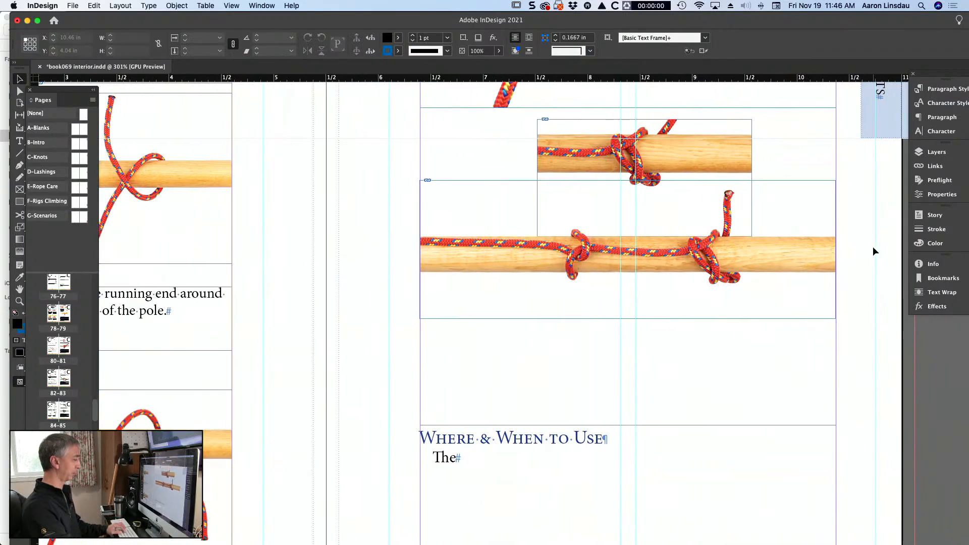
{"action": "left_click", "coordinate": [831, 250]}
{"action": "left_click_drag", "start_coordinate": [832, 249], "coordinate": [826, 251]}
{"action": "scroll", "coordinate": [825, 250], "scroll_direction": "down", "scroll_amount": 4}
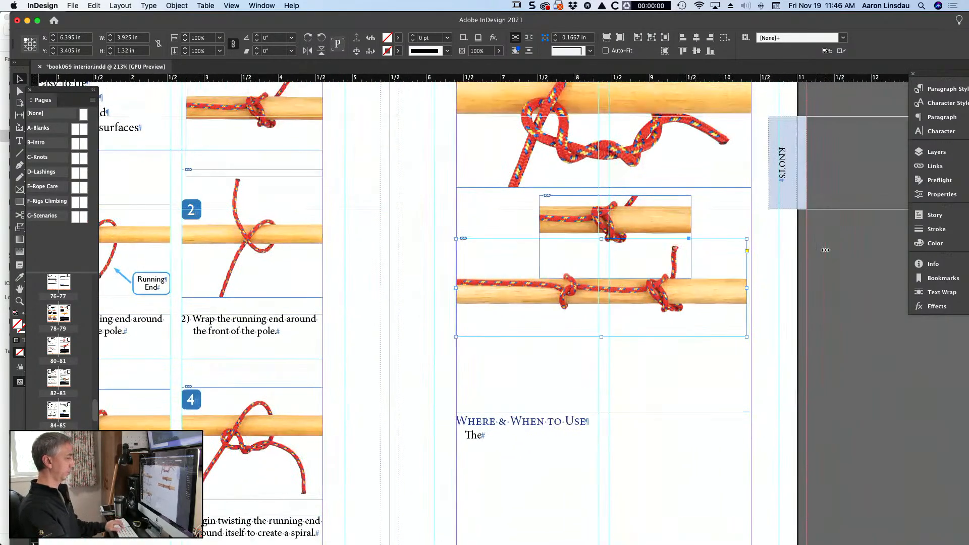
Lower the bottom photo to X 6.40 in, Y 4.084 in, just above the Where & When to Use heading
{"action": "scroll", "coordinate": [826, 250], "scroll_direction": "up", "scroll_amount": 3}
{"action": "scroll", "coordinate": [825, 250], "scroll_direction": "right", "scroll_amount": 2}
{"action": "left_click_drag", "start_coordinate": [689, 354], "coordinate": [688, 396]}
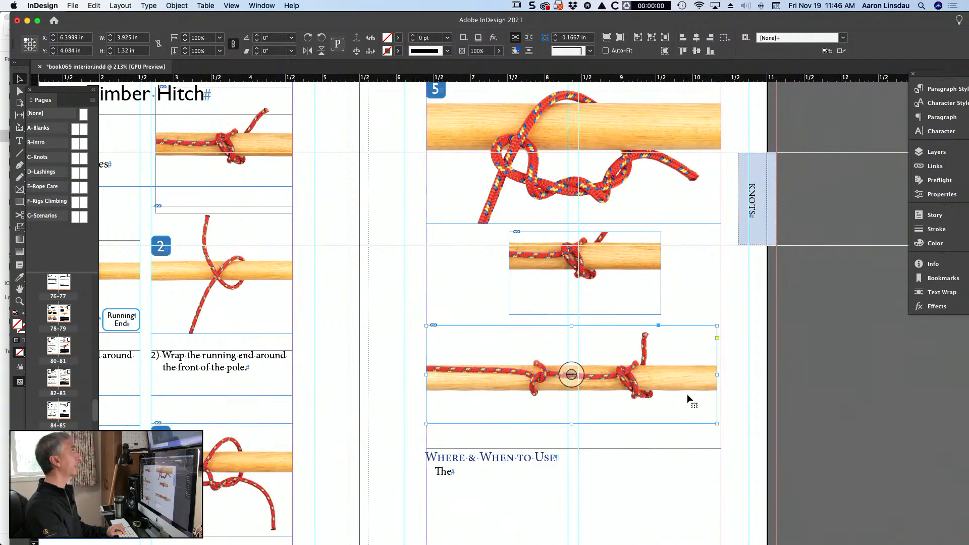
Enlarge the middle photo to about 3.10 by 1.69 in, with the whole upper rope end inside its frame
{"action": "left_click", "coordinate": [647, 278]}
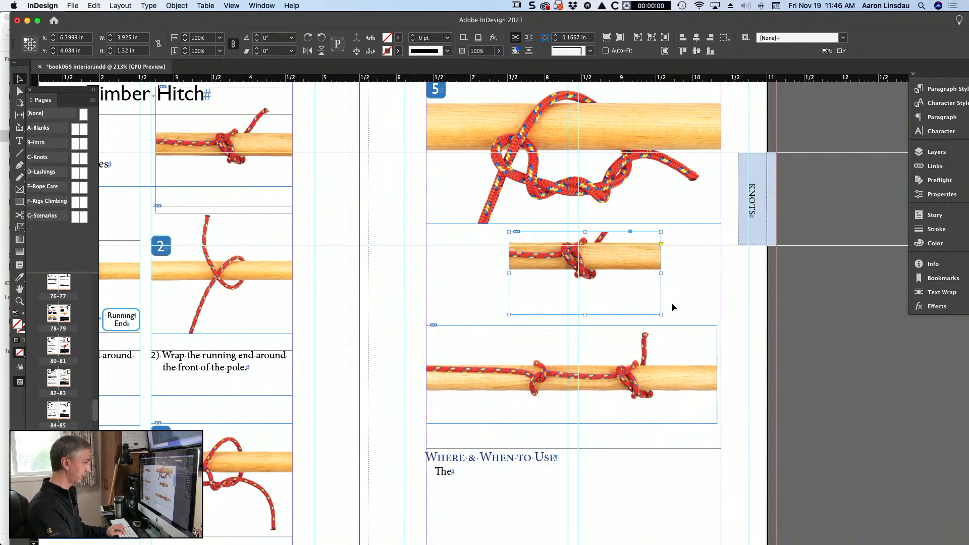
{"action": "mouse_move", "coordinate": [660, 314]}
{"action": "left_mouse_down"}
{"action": "mouse_move", "coordinate": [700, 324]}
{"action": "mouse_move", "coordinate": [657, 321]}
{"action": "left_mouse_up"}
{"action": "left_click", "coordinate": [735, 267]}
{"action": "left_click", "coordinate": [686, 242]}
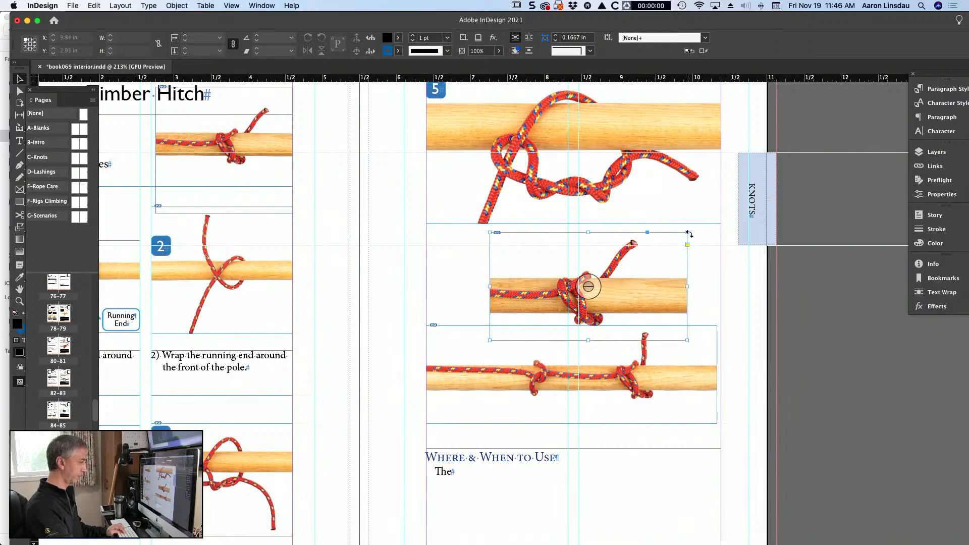
{"action": "left_click_drag", "start_coordinate": [688, 234], "coordinate": [721, 215]}
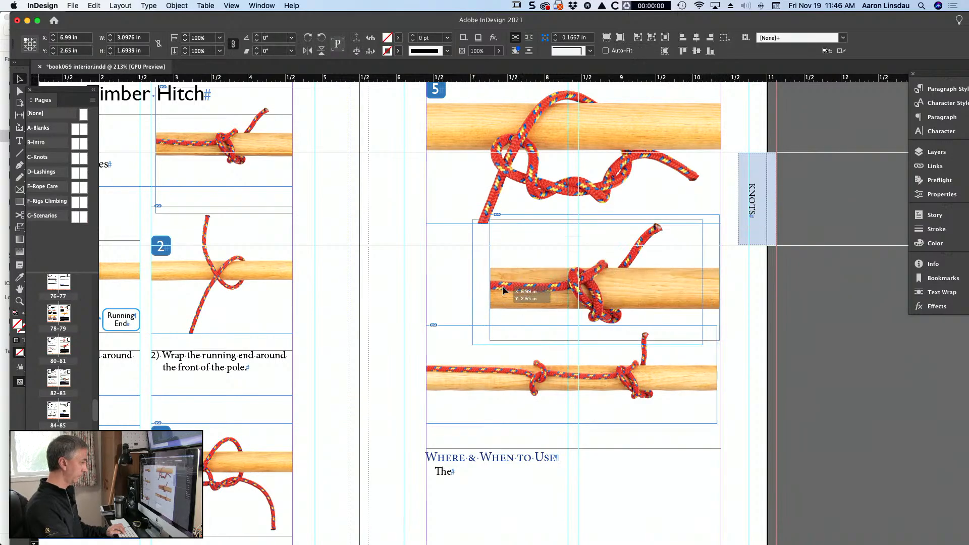
Center the enlarged middle photo below the step 5 photo and lower the bottom photo to about X 6.38 in, Y 4.48 in
{"action": "left_click_drag", "start_coordinate": [528, 285], "coordinate": [491, 285]}
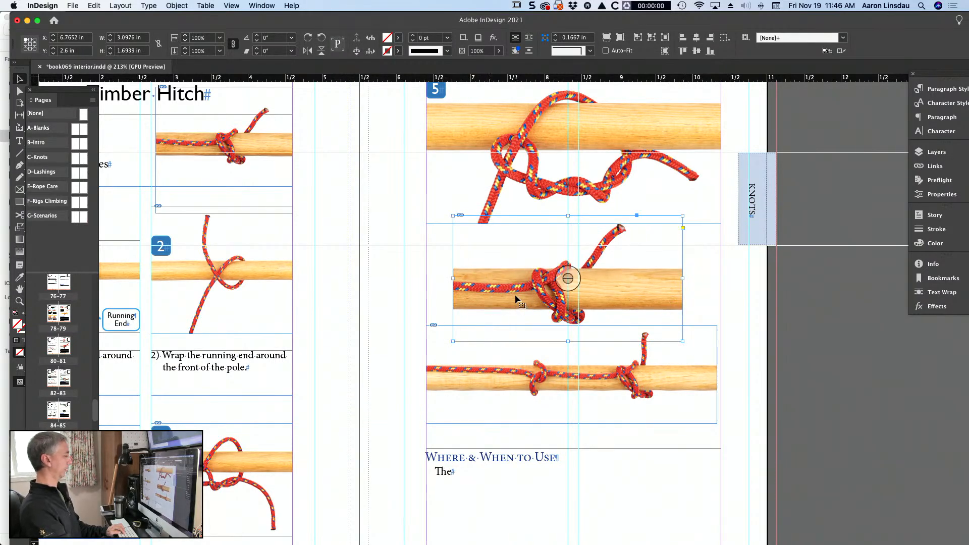
{"action": "scroll", "coordinate": [516, 299], "scroll_direction": "up", "scroll_amount": 2}
{"action": "left_click_drag", "start_coordinate": [578, 245], "coordinate": [580, 261]}
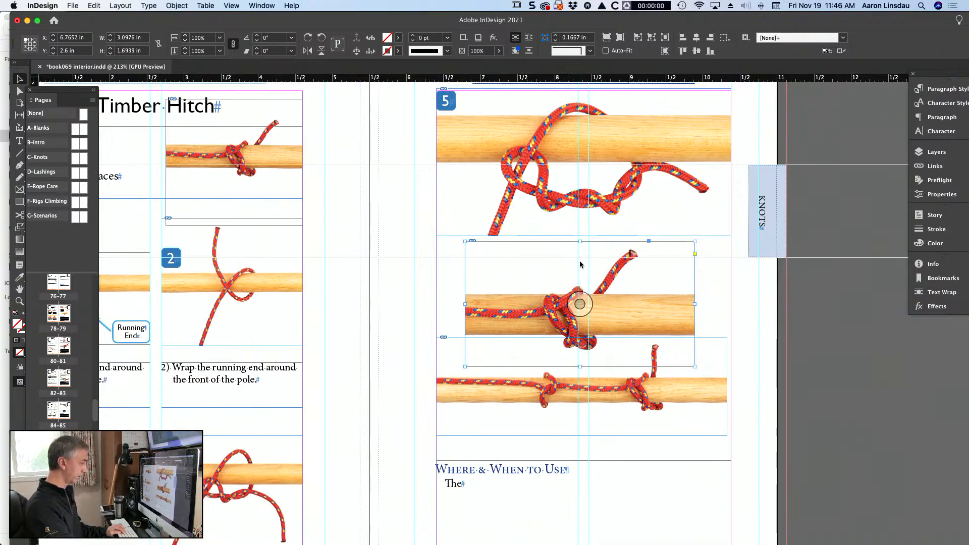
{"action": "scroll", "coordinate": [592, 366], "scroll_direction": "down", "scroll_amount": 5}
{"action": "left_click_drag", "start_coordinate": [592, 366], "coordinate": [615, 400]}
Copy the number 5 badge beside the middle photo, at X 6.40 in, Y 2.84 in, and renumber it 6
{"action": "scroll", "coordinate": [604, 385], "scroll_direction": "up", "scroll_amount": 5}
{"action": "scroll", "coordinate": [604, 385], "scroll_direction": "left", "scroll_amount": 5}
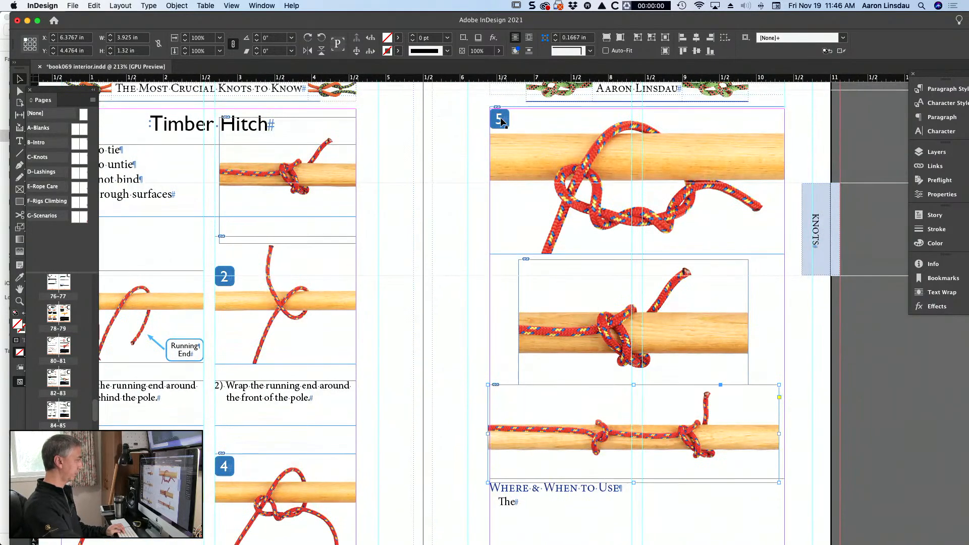
{"action": "left_click_drag", "start_coordinate": [499, 120], "coordinate": [502, 275], "text": "alt"}
{"action": "double_click", "coordinate": [499, 275]}
{"action": "type", "text": "6"}
{"action": "key", "text": "Escape"}
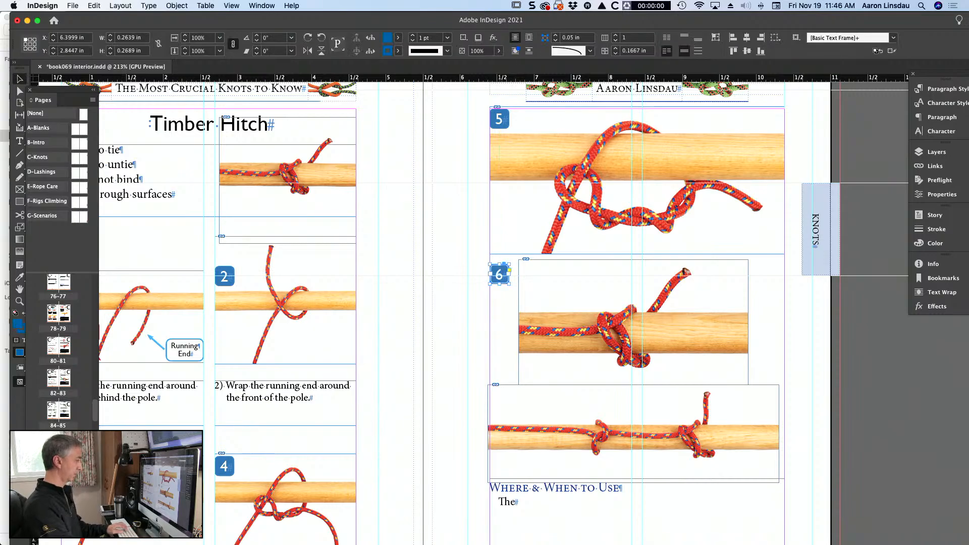
Copy the number 6 badge to the upper-left corner of the bottom photo and renumber it 7
{"action": "scroll", "coordinate": [604, 313], "scroll_direction": "down", "scroll_amount": 3}
{"action": "left_click_drag", "start_coordinate": [498, 231], "coordinate": [501, 352], "text": "alt"}
{"action": "double_click", "coordinate": [500, 347]}
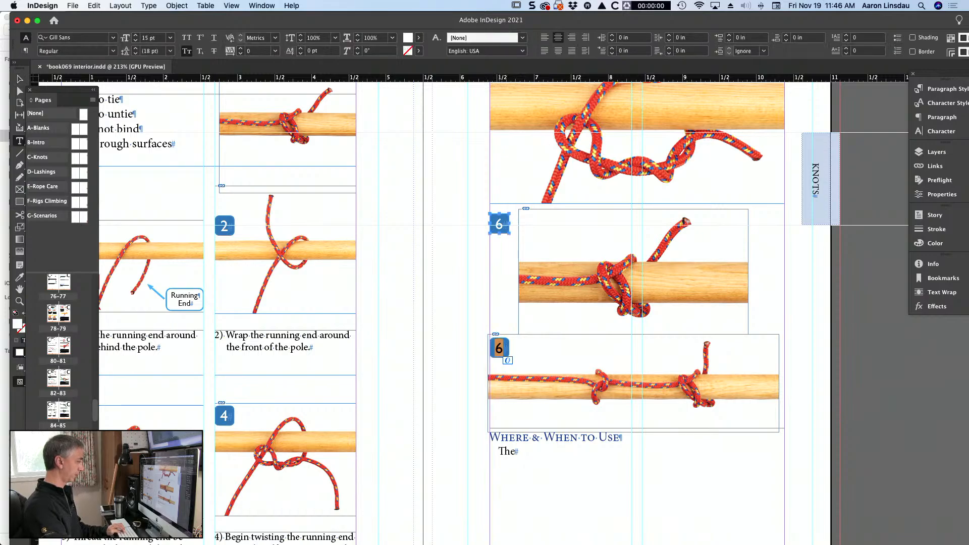
{"action": "type", "text": "7"}
{"action": "key", "text": "Escape"}
{"action": "left_click", "coordinate": [464, 383]}
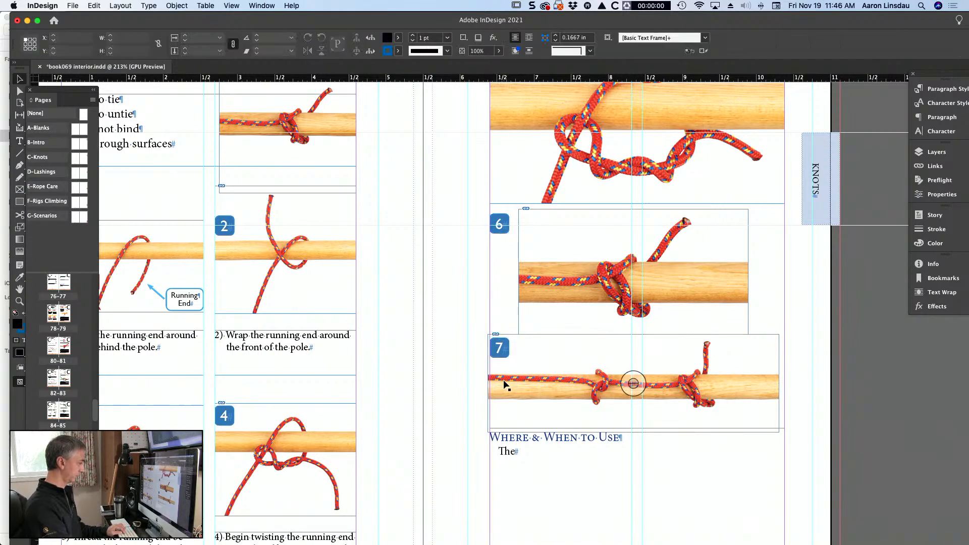
Trim the left edge of the step 7 photo to the page margin at X 6.40 in, about 3.90 in wide
{"action": "left_click", "coordinate": [504, 385]}
{"action": "left_click_drag", "start_coordinate": [489, 385], "coordinate": [452, 389]}
{"action": "scroll", "coordinate": [501, 380], "scroll_direction": "up", "scroll_amount": 5}
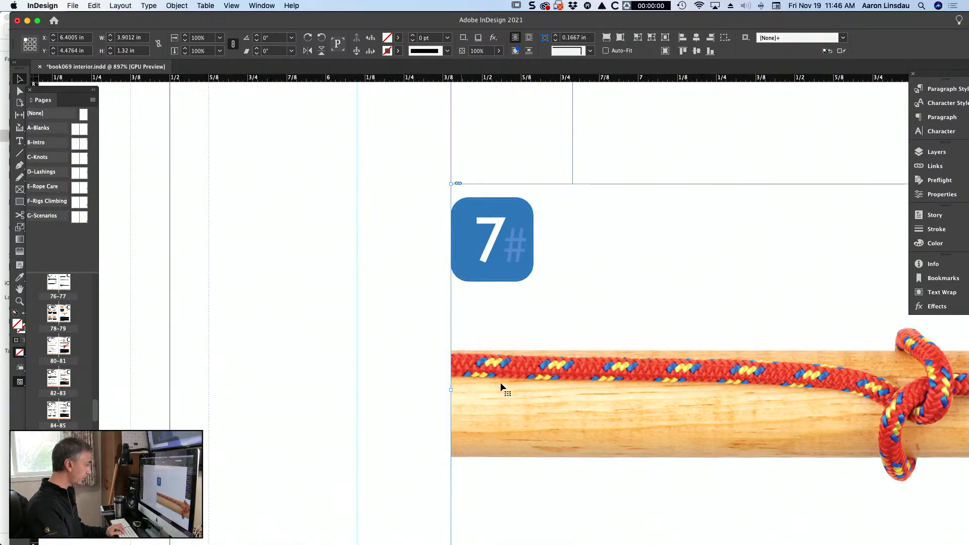
Enlarge the step 7 photo to about 4.02 by 1.36 in and trim its right edge to the page margin
{"action": "scroll", "coordinate": [500, 383], "scroll_direction": "down", "scroll_amount": 3}
{"action": "scroll", "coordinate": [520, 386], "scroll_direction": "down", "scroll_amount": 2}
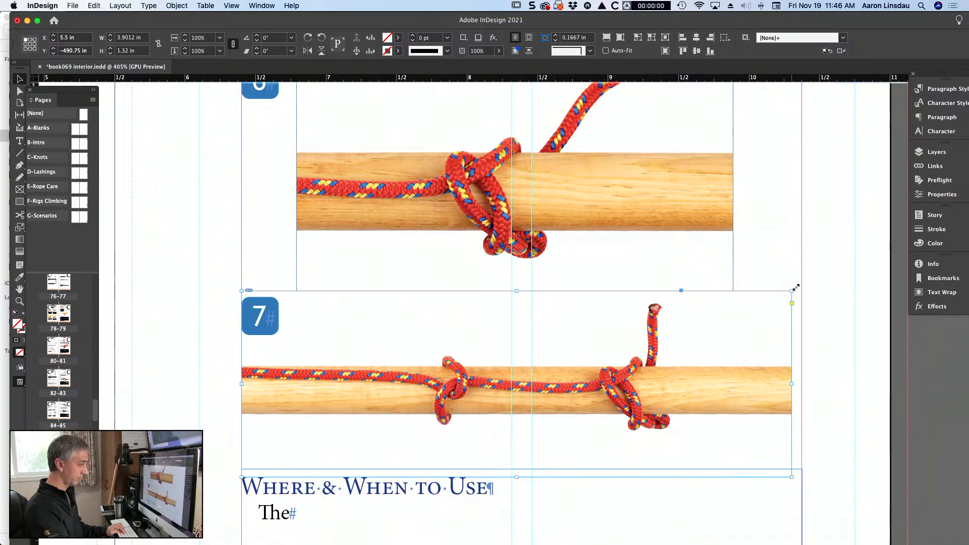
{"action": "left_click_drag", "start_coordinate": [795, 287], "coordinate": [809, 285]}
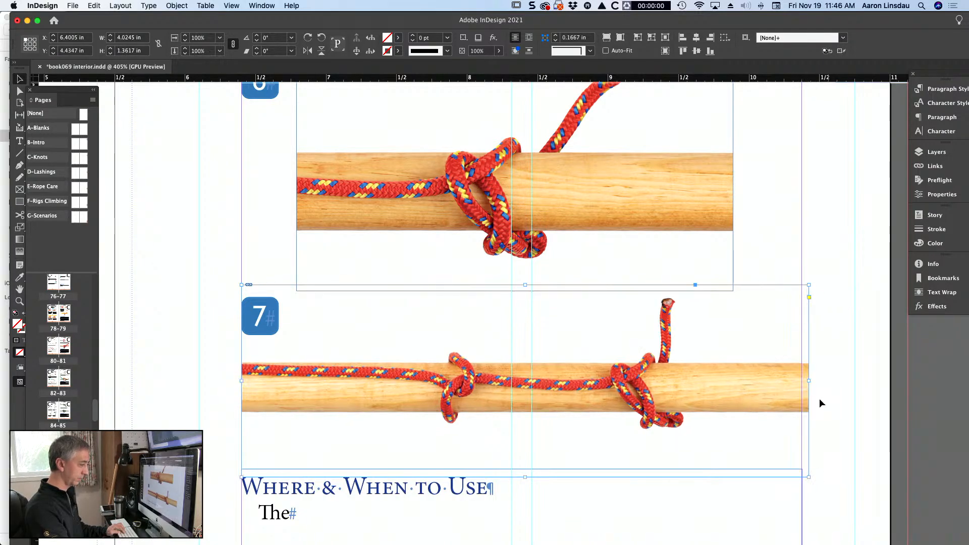
{"action": "left_click_drag", "start_coordinate": [809, 380], "coordinate": [747, 378]}
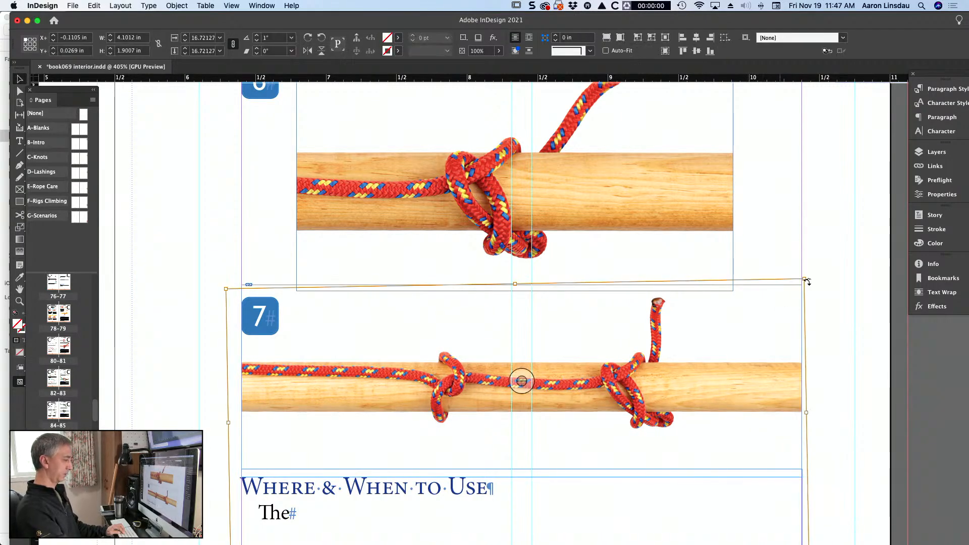
Scale the image inside the step 7 frame up to about 17.93% and reposition it to fill the frame's width
{"action": "left_click_drag", "start_coordinate": [806, 279], "coordinate": [847, 258]}
{"action": "left_click_drag", "start_coordinate": [764, 319], "coordinate": [725, 336]}
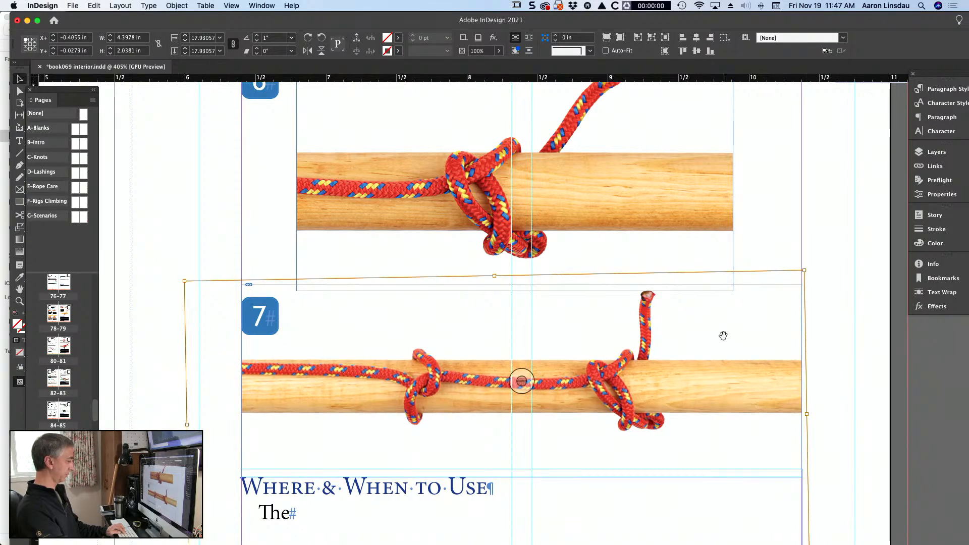
Review the full Timber Hitch spread in presentation view, without frames and guides
{"action": "left_click", "coordinate": [844, 350]}
{"action": "scroll", "coordinate": [807, 347], "scroll_direction": "down", "scroll_amount": 3}
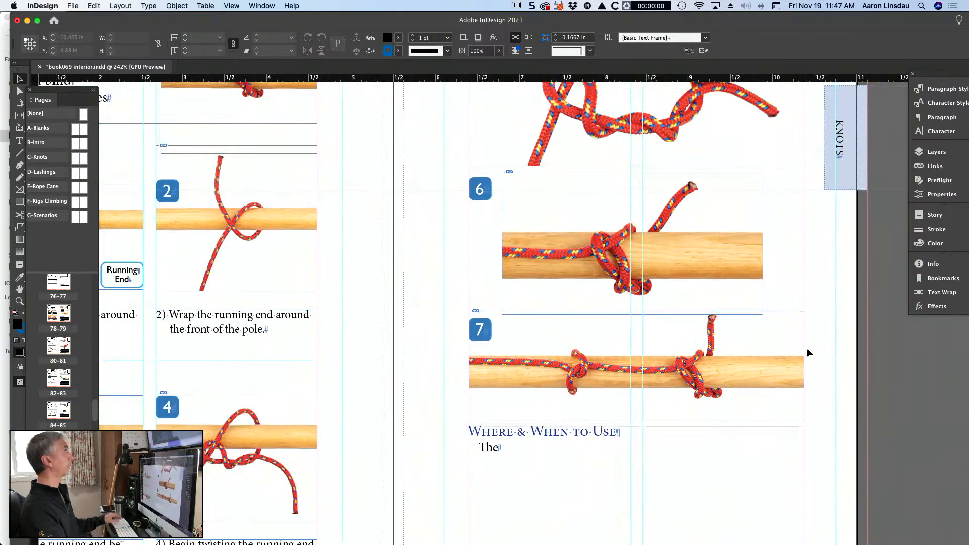
{"action": "scroll", "coordinate": [807, 347], "scroll_direction": "down", "scroll_amount": 3}
{"action": "key", "text": "shift+w"}
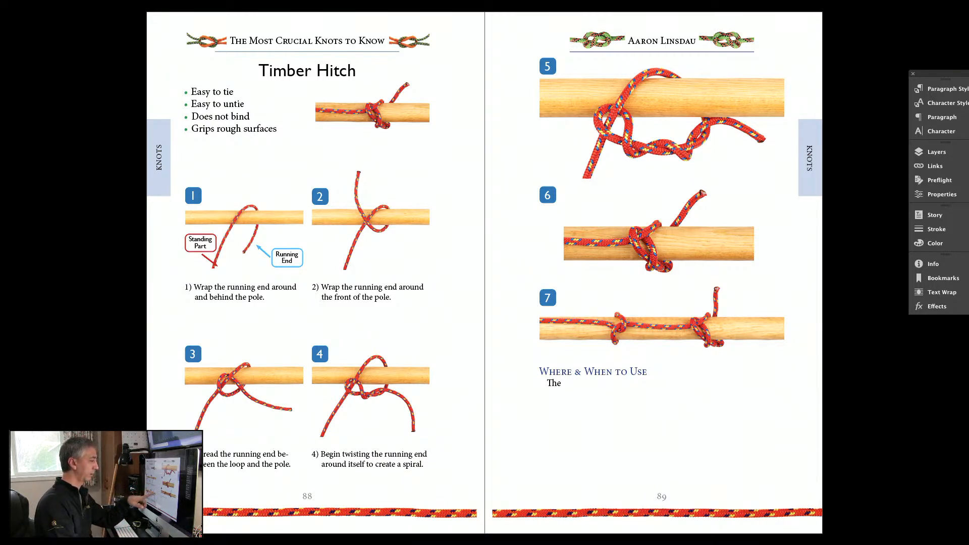
{"action": "key", "text": "Escape"}
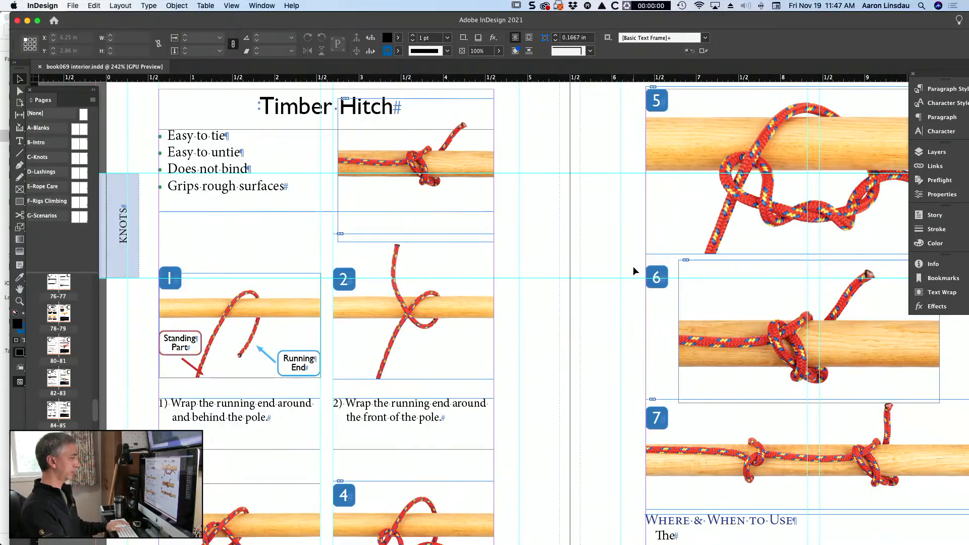
{"action": "key", "text": "super+equal"}
{"action": "key", "text": "super+minus"}
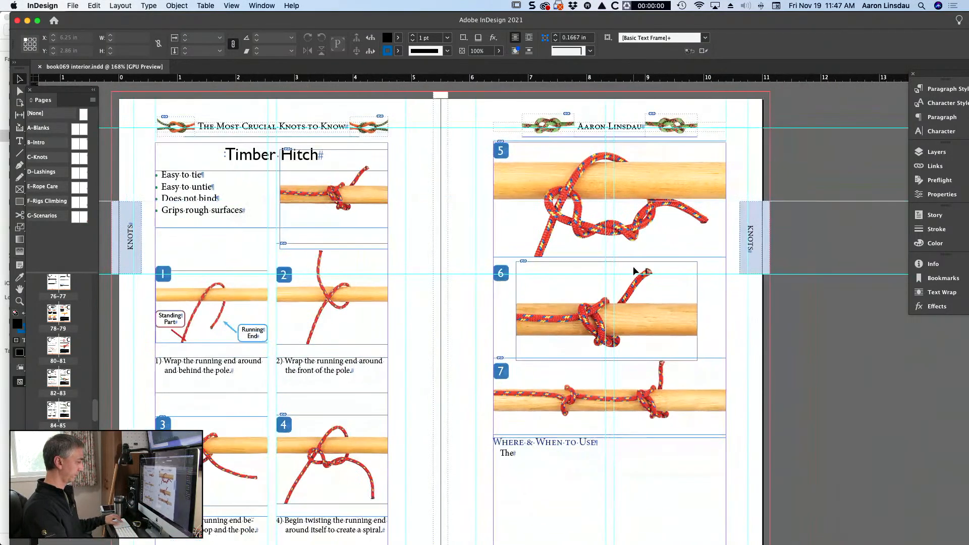
Trim the top of the step 6 photo frame to about 1.60 in high and lower the top edge of the "Where & When to Use" text frame
{"action": "left_click", "coordinate": [607, 262]}
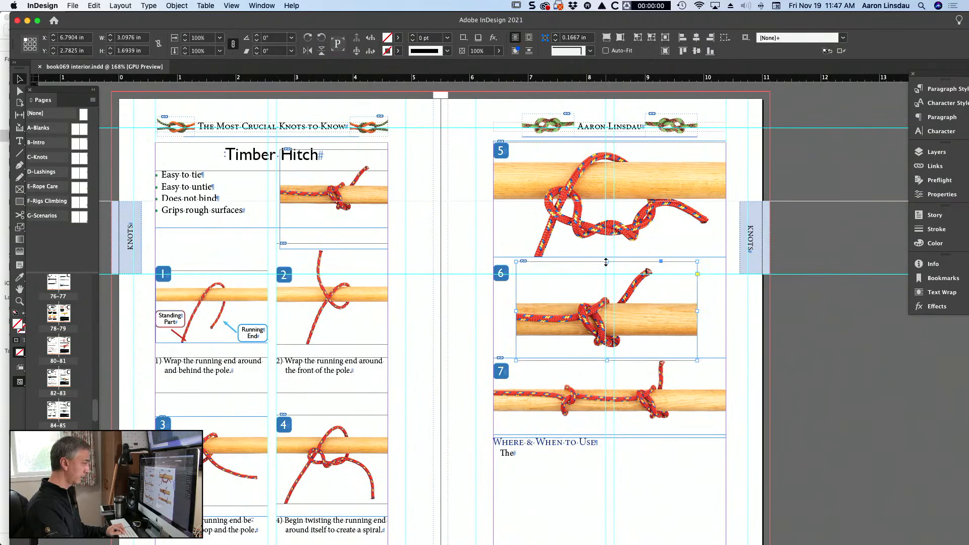
{"action": "left_click_drag", "start_coordinate": [608, 262], "coordinate": [607, 266]}
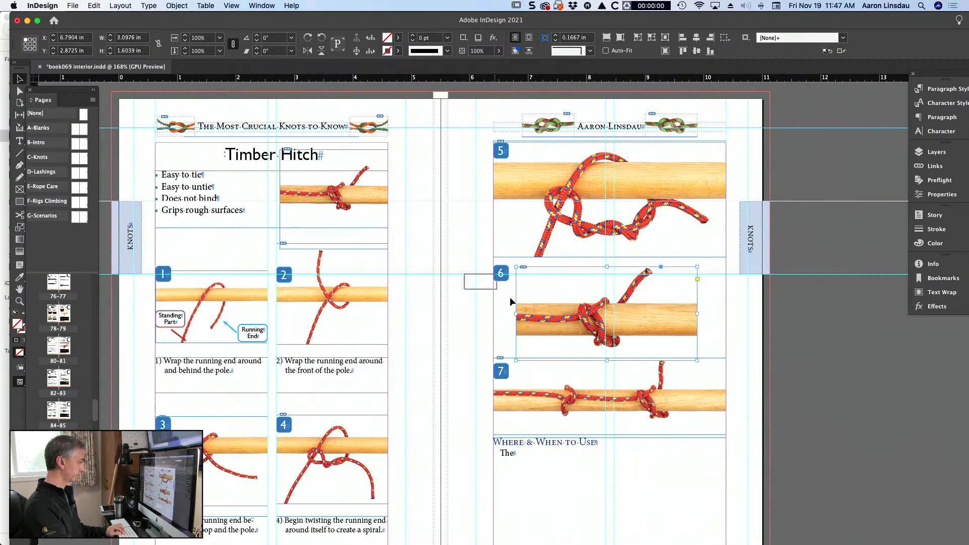
{"action": "left_click_drag", "start_coordinate": [510, 302], "coordinate": [582, 410]}
{"action": "scroll", "coordinate": [575, 406], "scroll_direction": "down", "scroll_amount": 3}
{"action": "left_click", "coordinate": [571, 404]}
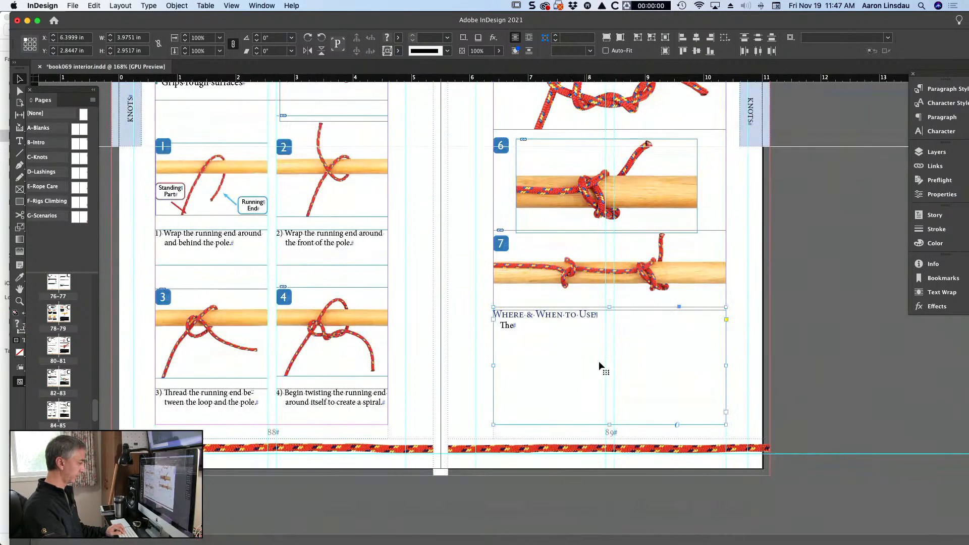
{"action": "left_click_drag", "start_coordinate": [609, 307], "coordinate": [608, 335]}
Move the step 6 and 7 photos with their number badges down together to about Y 3.13 in
{"action": "scroll", "coordinate": [505, 250], "scroll_direction": "up", "scroll_amount": 3}
{"action": "left_click_drag", "start_coordinate": [462, 246], "coordinate": [605, 429]}
{"action": "left_click_drag", "start_coordinate": [620, 368], "coordinate": [621, 384]}
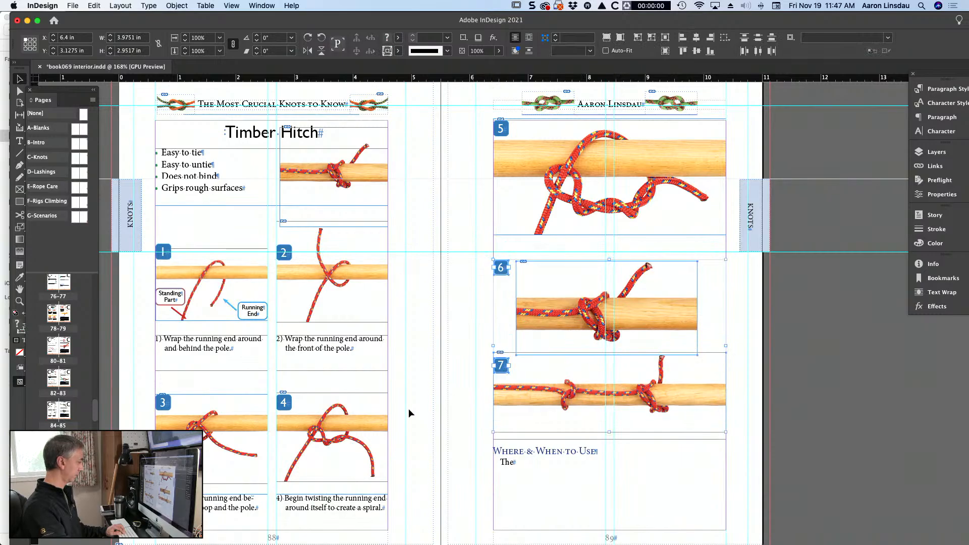
{"action": "left_click", "coordinate": [408, 413]}
Copy the step 4 caption beneath the step 5 photo and resize its frame to the photo's width, about 3.98 by 0.38 in
{"action": "left_click_drag", "start_coordinate": [320, 512], "coordinate": [531, 245]}
{"action": "scroll", "coordinate": [562, 255], "scroll_direction": "up", "scroll_amount": 4}
{"action": "scroll", "coordinate": [604, 284], "scroll_direction": "right", "scroll_amount": 1}
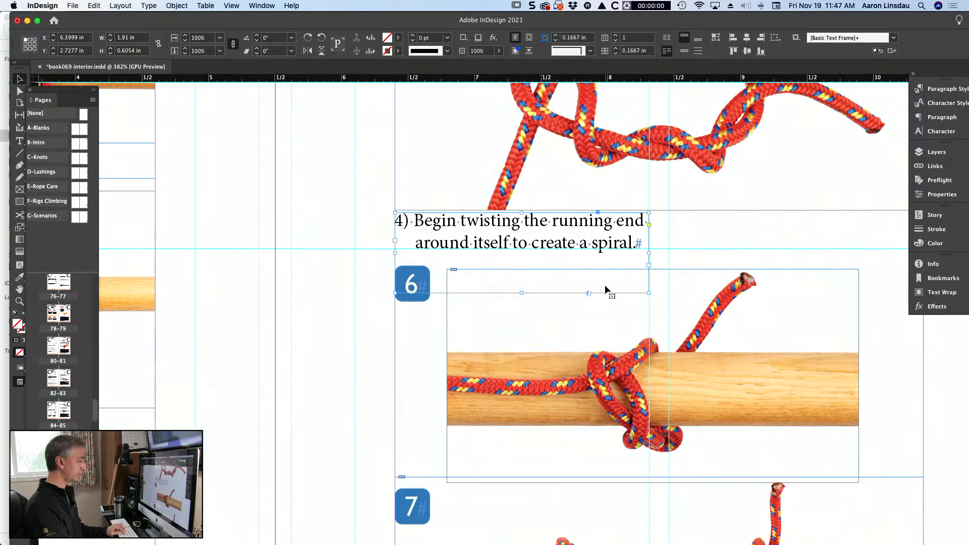
{"action": "scroll", "coordinate": [605, 285], "scroll_direction": "right", "scroll_amount": 3}
{"action": "left_click_drag", "start_coordinate": [546, 294], "coordinate": [820, 261]}
{"action": "scroll", "coordinate": [729, 262], "scroll_direction": "up", "scroll_amount": 3}
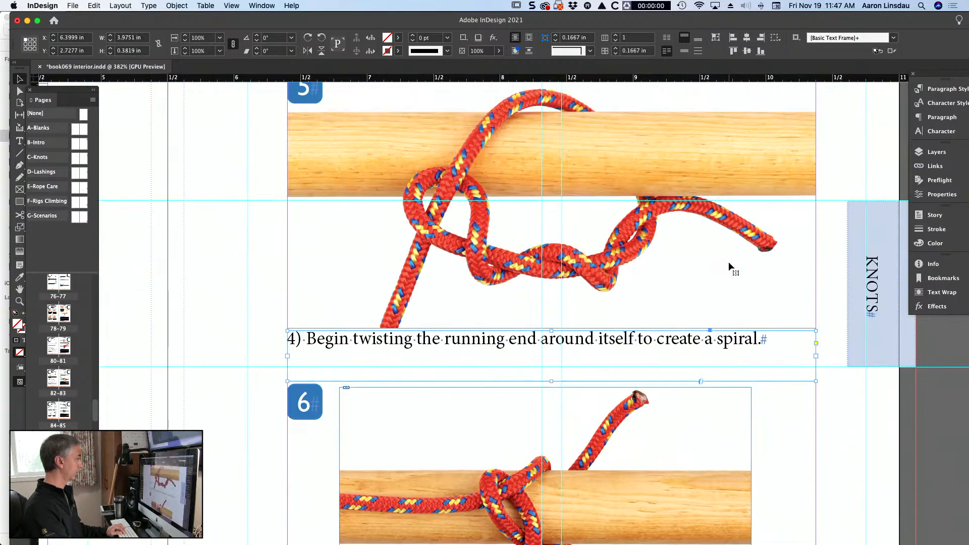
Replace the copied caption beneath the step 5 photo with "5) Tighten the knot by pulling on the standing part."
{"action": "scroll", "coordinate": [729, 262], "scroll_direction": "up", "scroll_amount": 1}
{"action": "double_click", "coordinate": [559, 410]}
{"action": "key", "text": "ctrl+a"}
{"action": "type", "text": "5"}
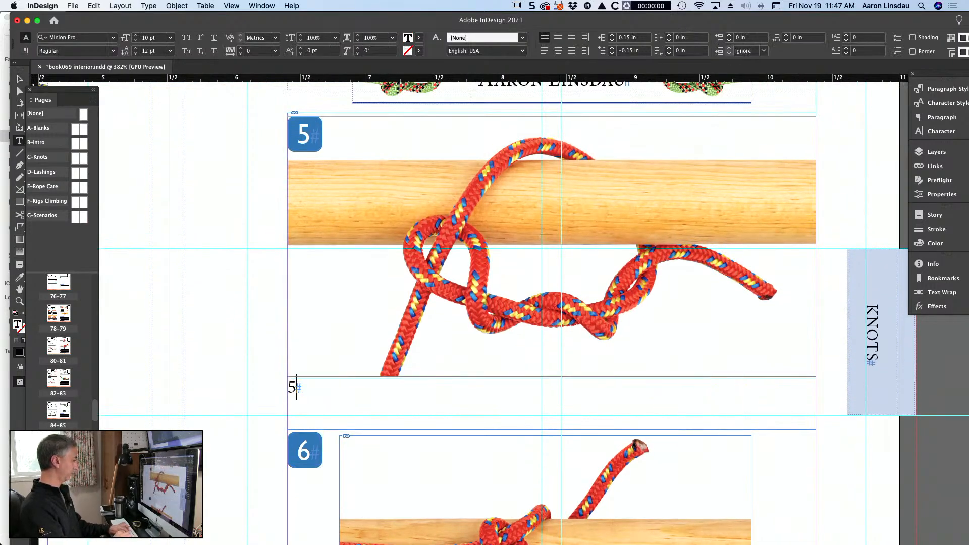
{"action": "type", "text": ") Tighten the"}
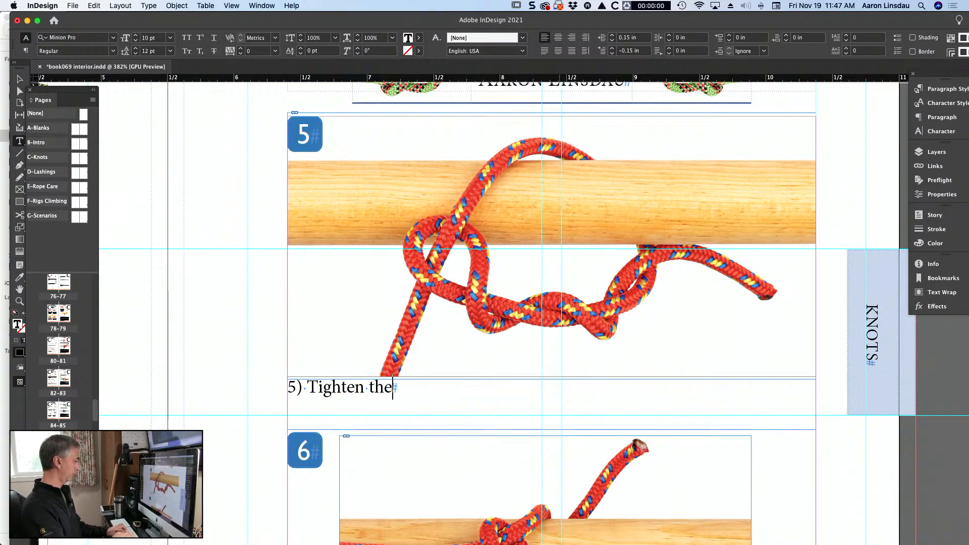
{"action": "type", "text": " knot by pul"}
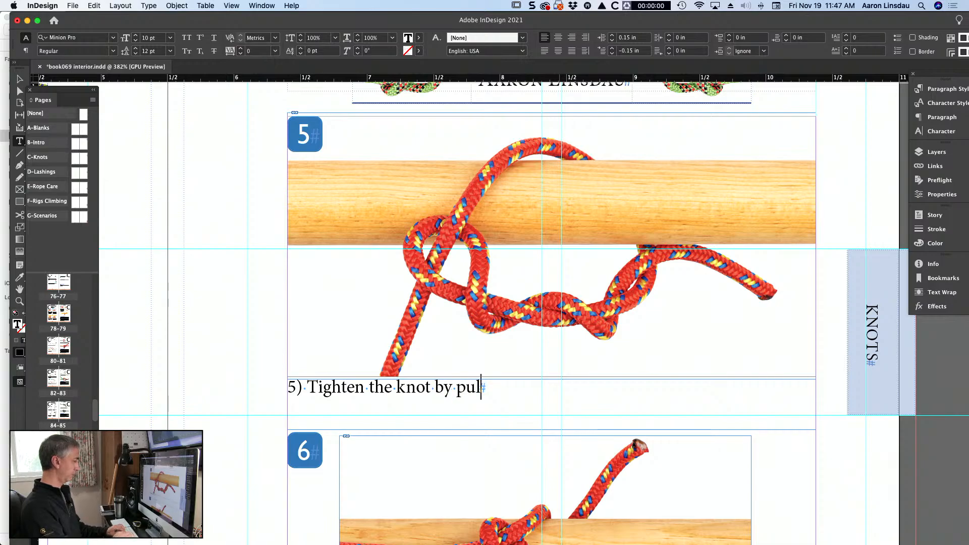
{"action": "type", "text": "ling on the standing pa"}
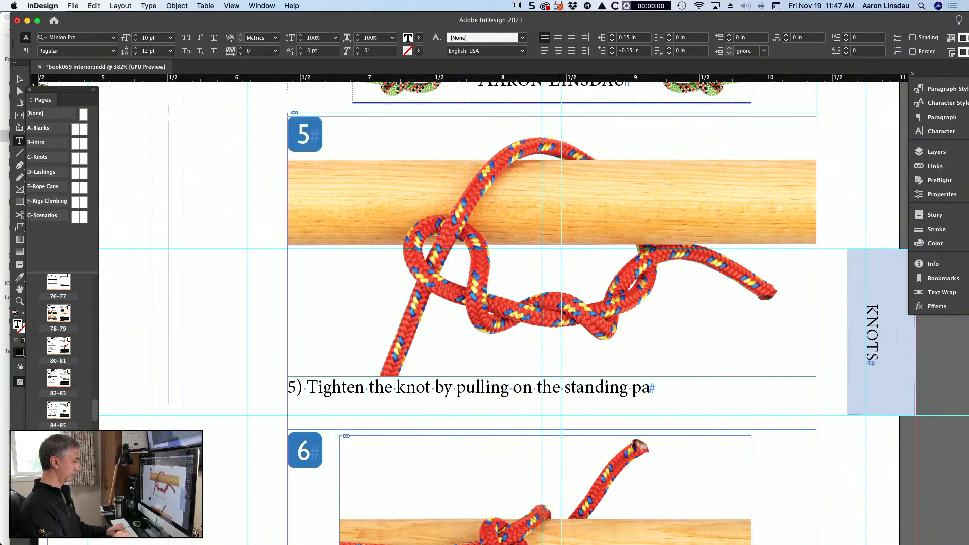
{"action": "type", "text": "rt. t"}
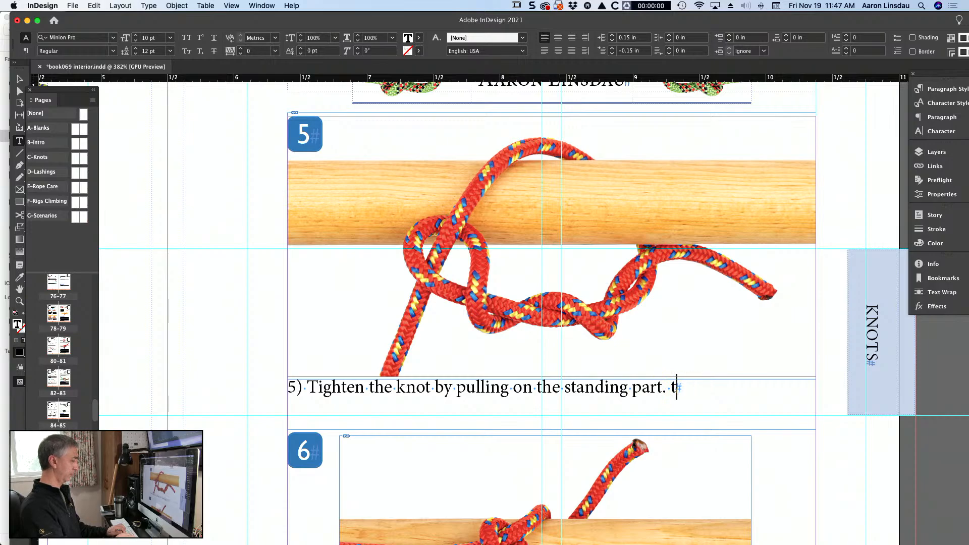
Complete the step 5 caption with "The running end and loop will compress and hold fast on a rough log or surface."
{"action": "type", "text": "hThe runnign end"}
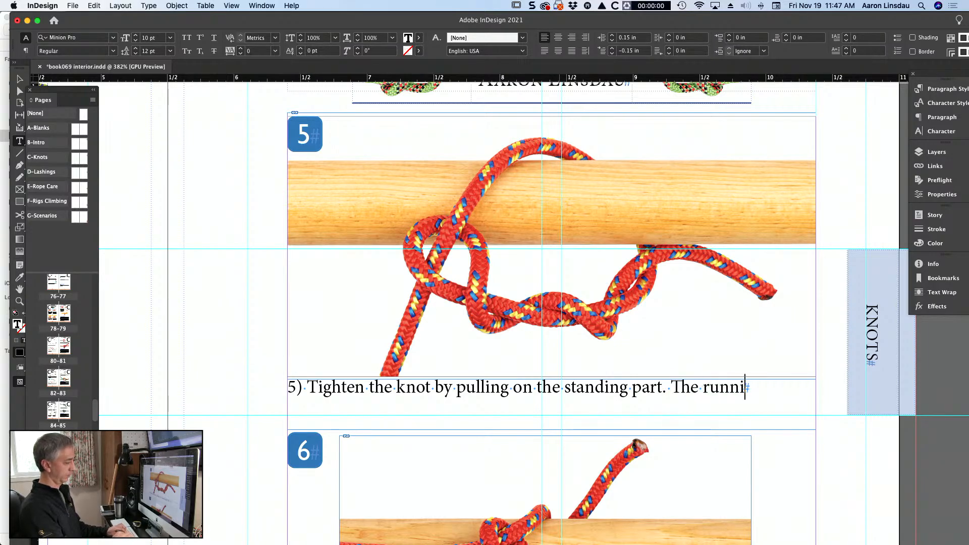
{"action": "key", "text": "BackSpace"}
{"action": "key", "text": "BackSpace"}
{"action": "key", "text": "BackSpace"}
{"action": "key", "text": "BackSpace"}
{"action": "key", "text": "BackSpace"}
{"action": "type", "text": "ng"}
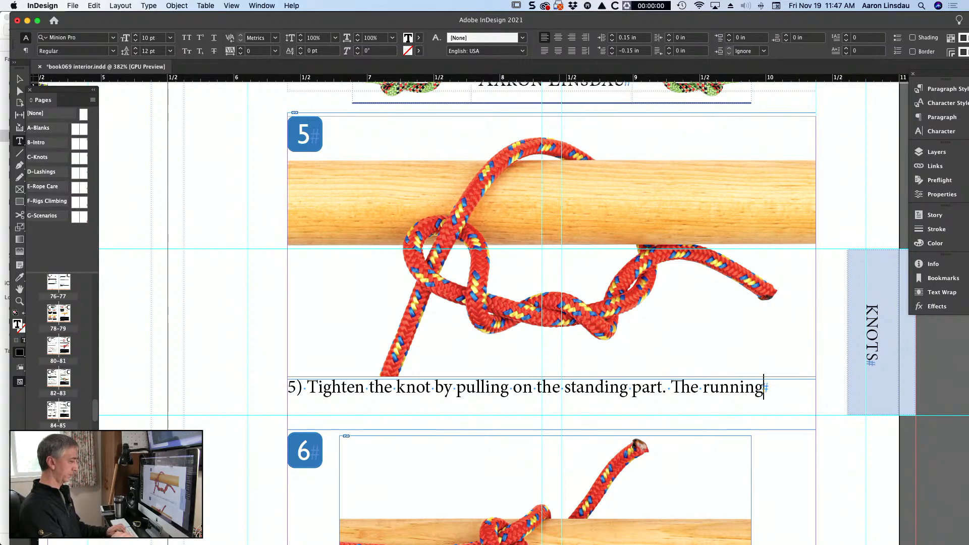
{"action": "type", "text": " end and loop will"}
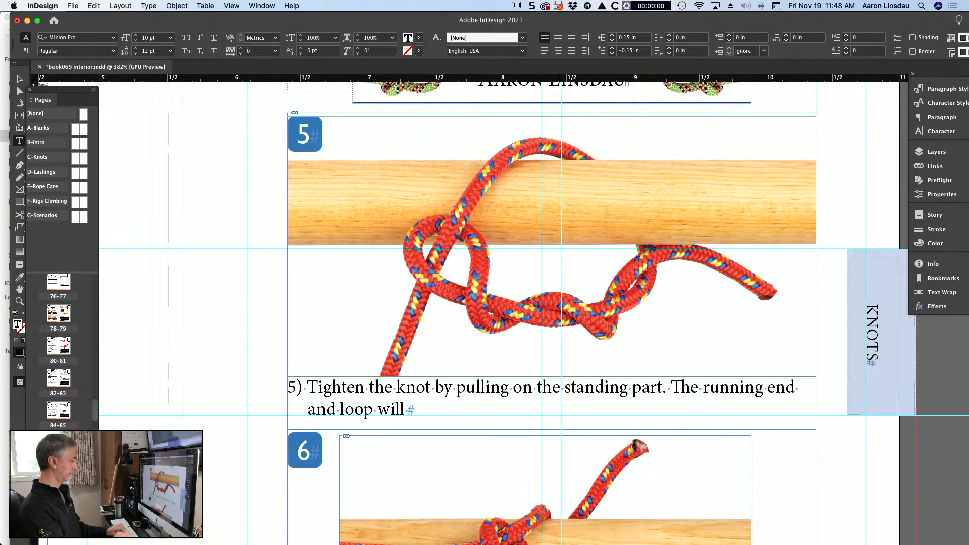
{"action": "type", "text": " com"}
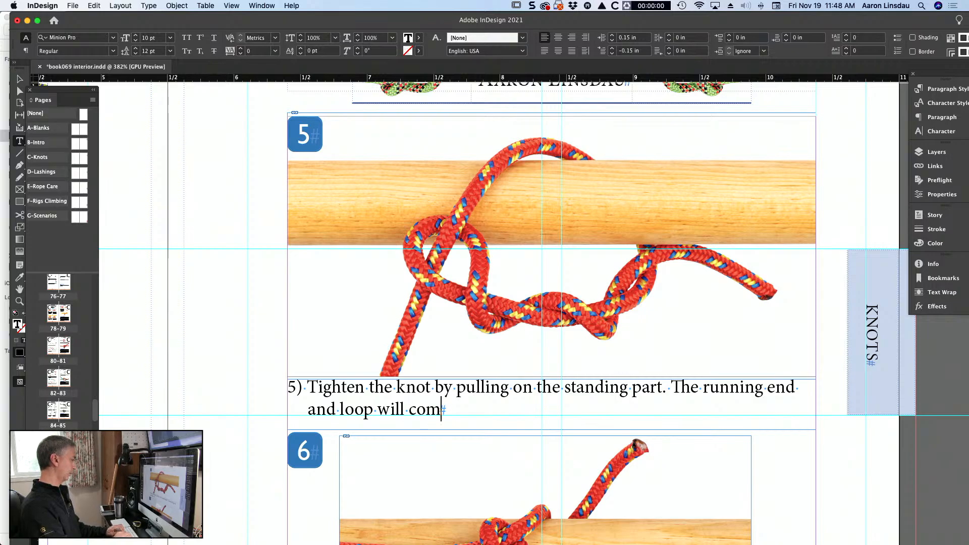
{"action": "type", "text": "press and ho"}
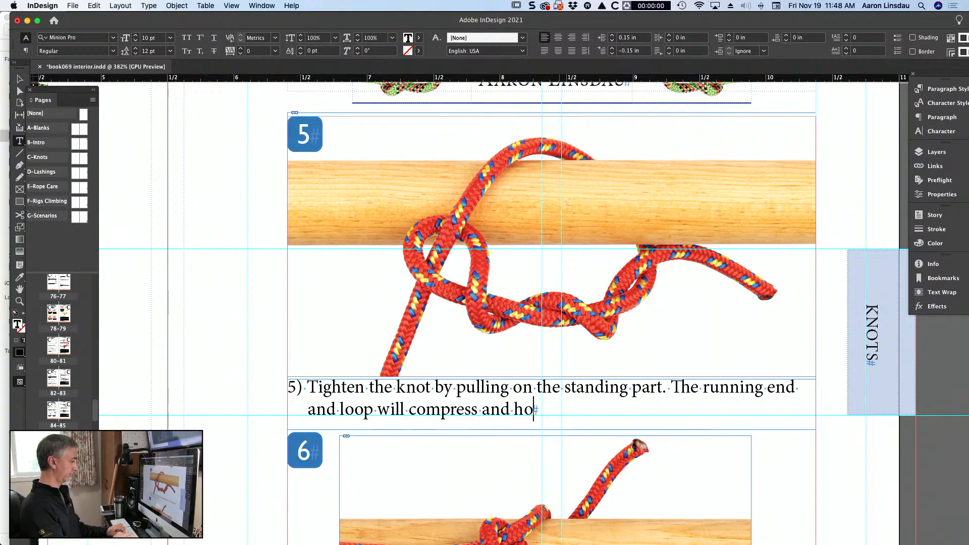
{"action": "type", "text": "ld fast on a rough log or surface."}
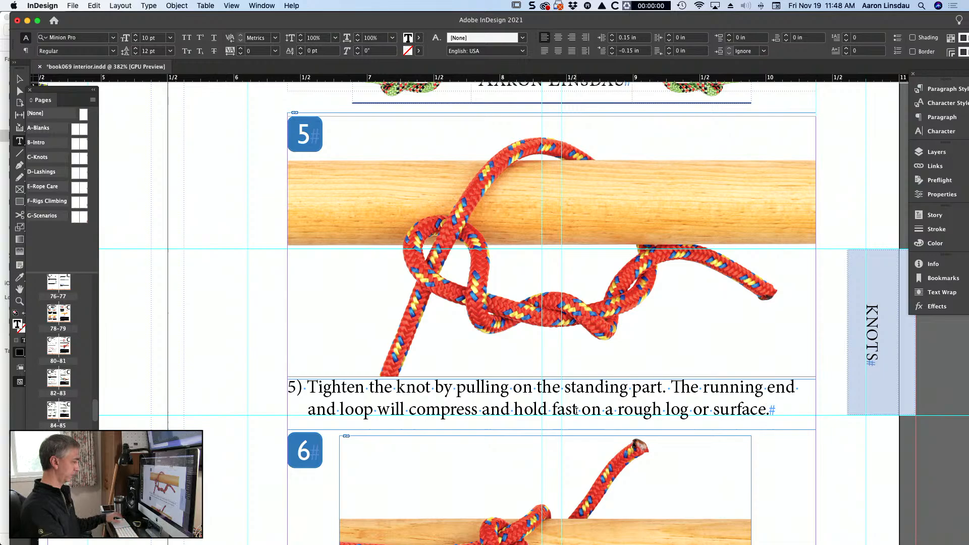
Copy the step 5 caption frame to just beneath the step 7 photo, aligned with the page margins
{"action": "scroll", "coordinate": [576, 410], "scroll_direction": "down", "scroll_amount": 3}
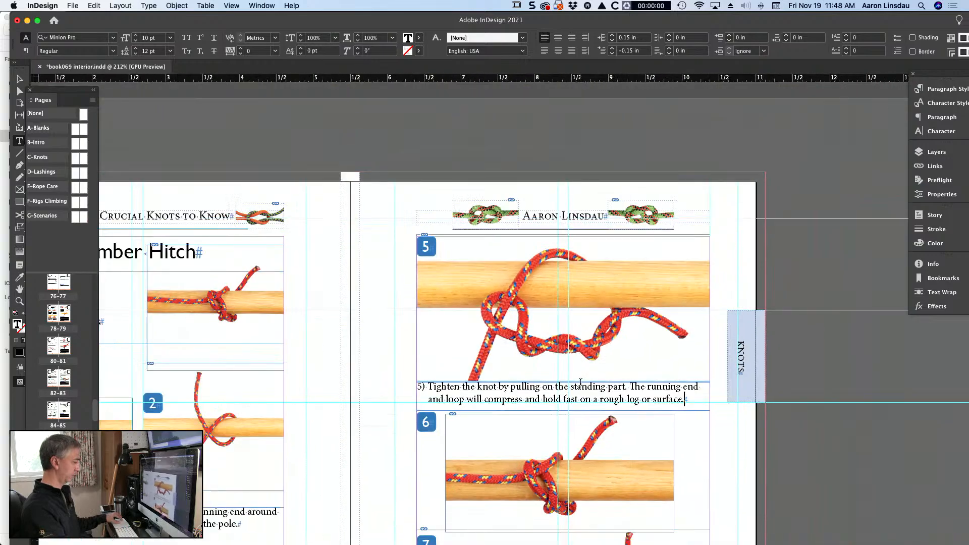
{"action": "scroll", "coordinate": [581, 383], "scroll_direction": "down", "scroll_amount": 4}
{"action": "key", "text": "Escape"}
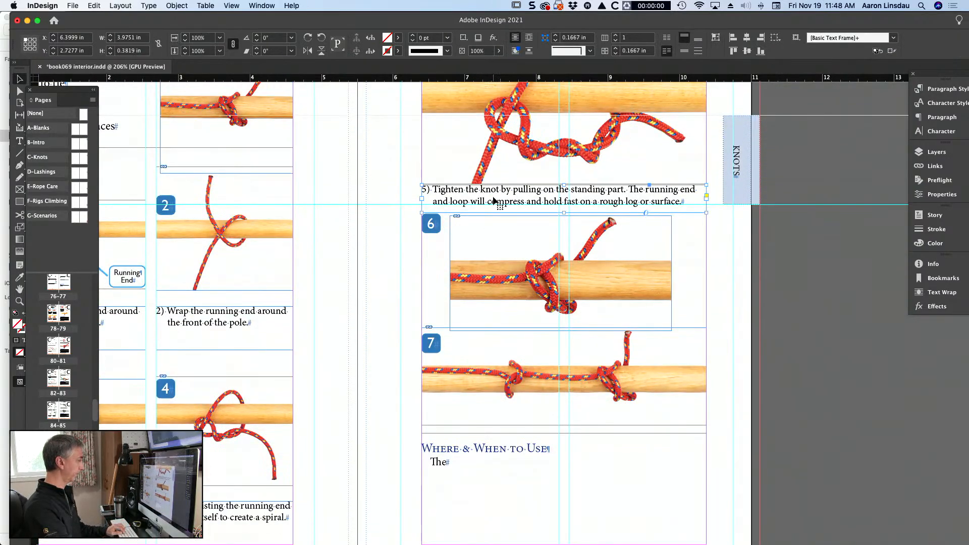
{"action": "left_click_drag", "start_coordinate": [494, 201], "coordinate": [494, 420]}
Replace the caption text beneath the step 7 photo with "7) Add a half-hitch to the standing part to stabilize the pull direction"
{"action": "double_click", "coordinate": [495, 420]}
{"action": "key", "text": "super+a"}
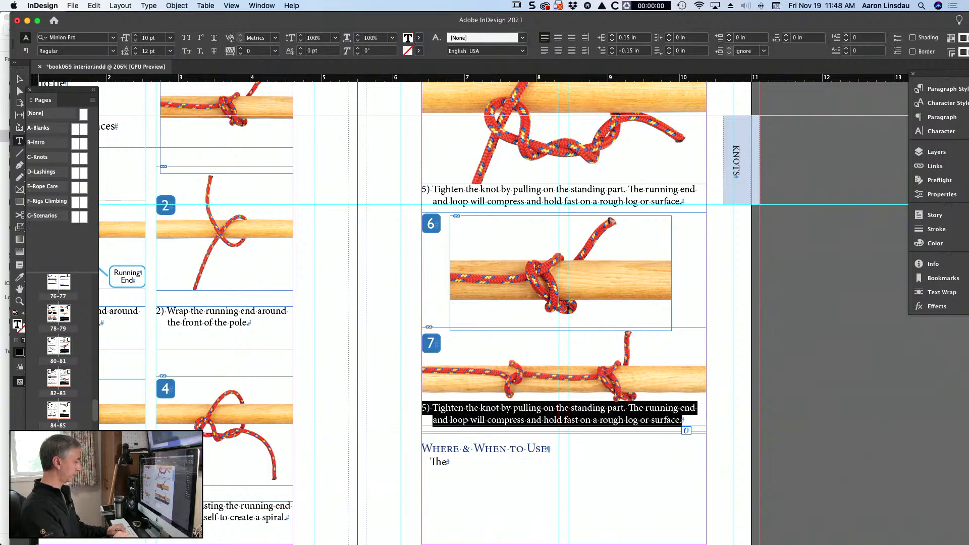
{"action": "type", "text": "7) Add a half"}
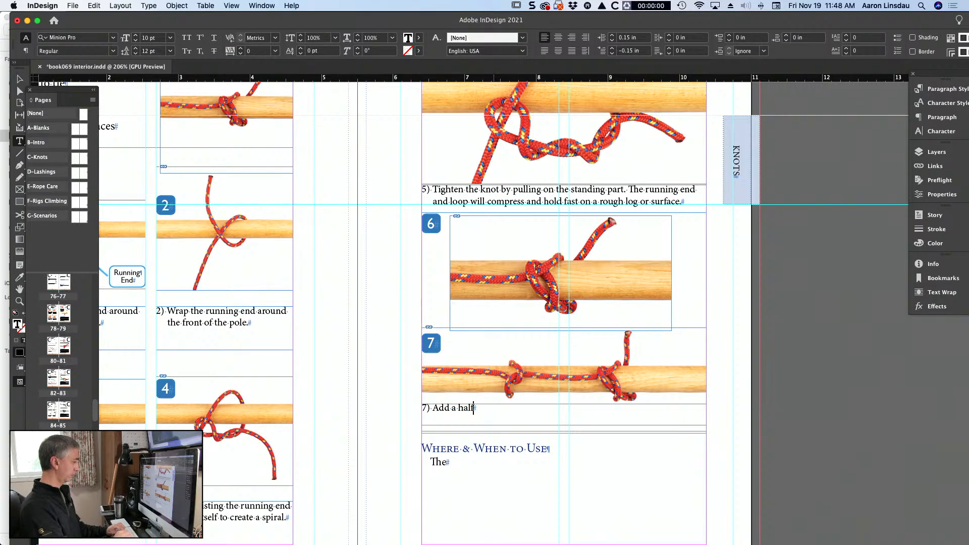
{"action": "scroll", "coordinate": [495, 416], "scroll_direction": "up", "scroll_amount": 5}
{"action": "scroll", "coordinate": [496, 416], "scroll_direction": "right", "scroll_amount": 2}
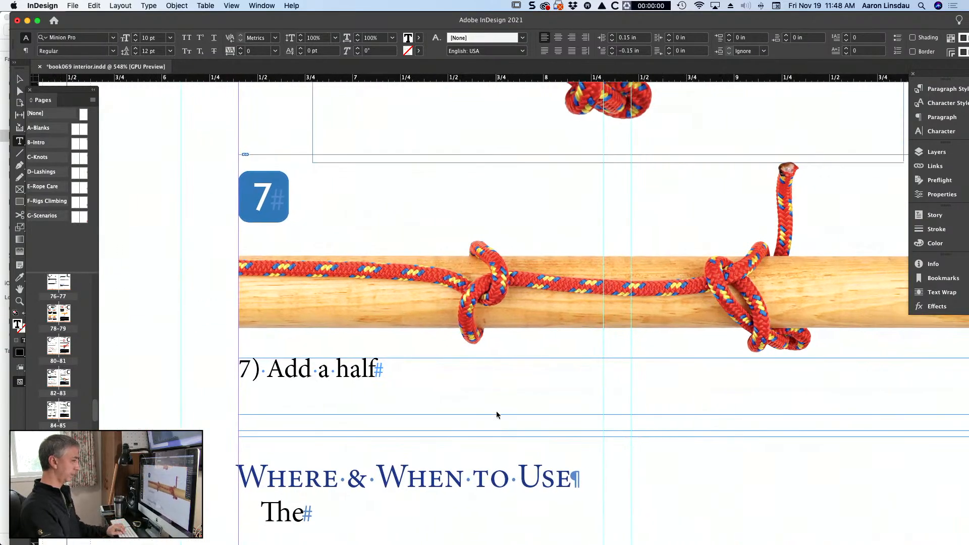
{"action": "type", "text": ") Add a half-hitch to"}
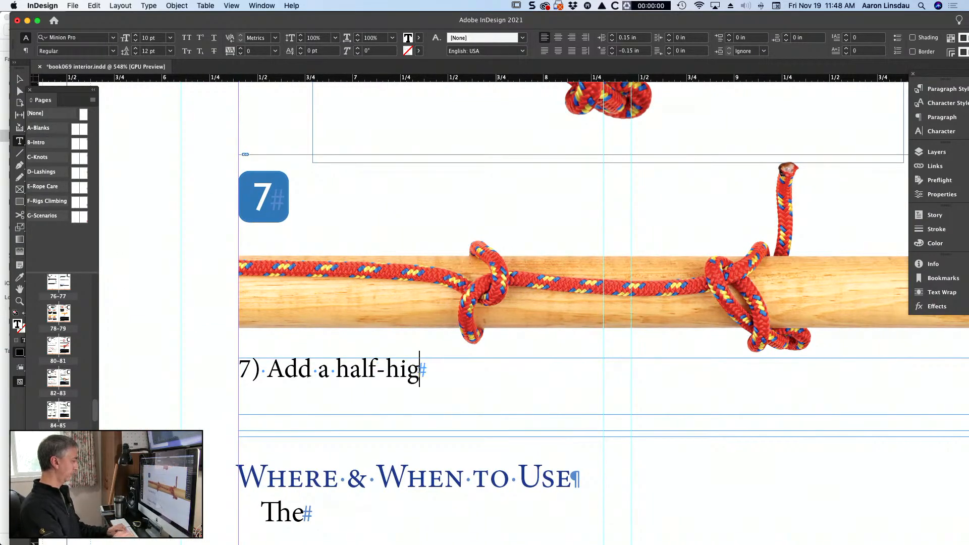
{"action": "type", "text": " the sta"}
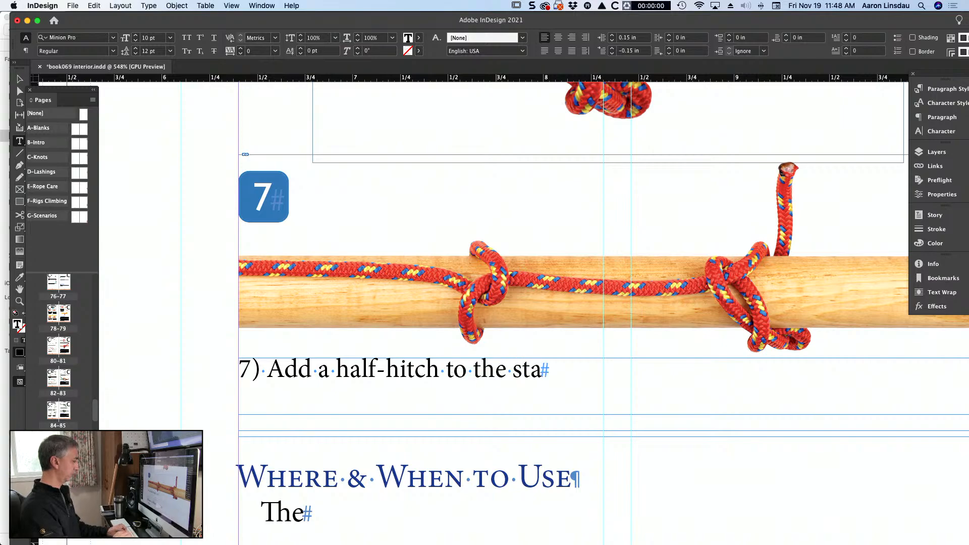
{"action": "type", "text": "nding part to sta"}
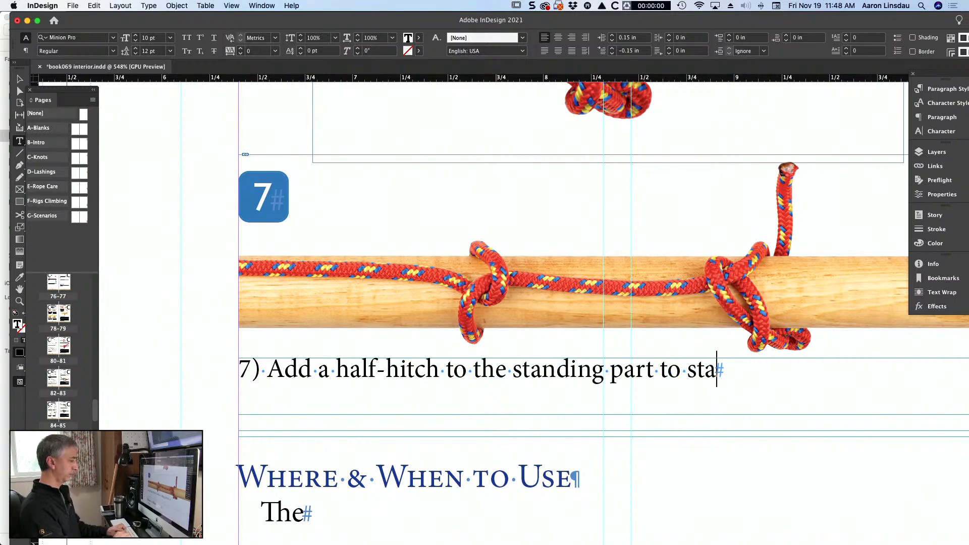
{"action": "type", "text": "bilize the pul l"}
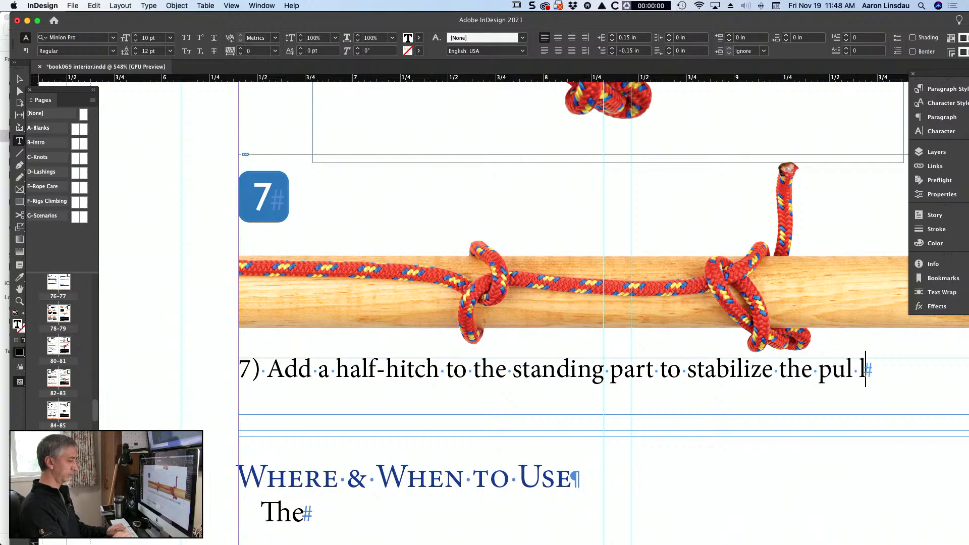
Finish the step 7 caption with "and make it easier to control the direction of the log being pulled."
{"action": "scroll", "coordinate": [497, 417], "scroll_direction": "down", "scroll_amount": 3}
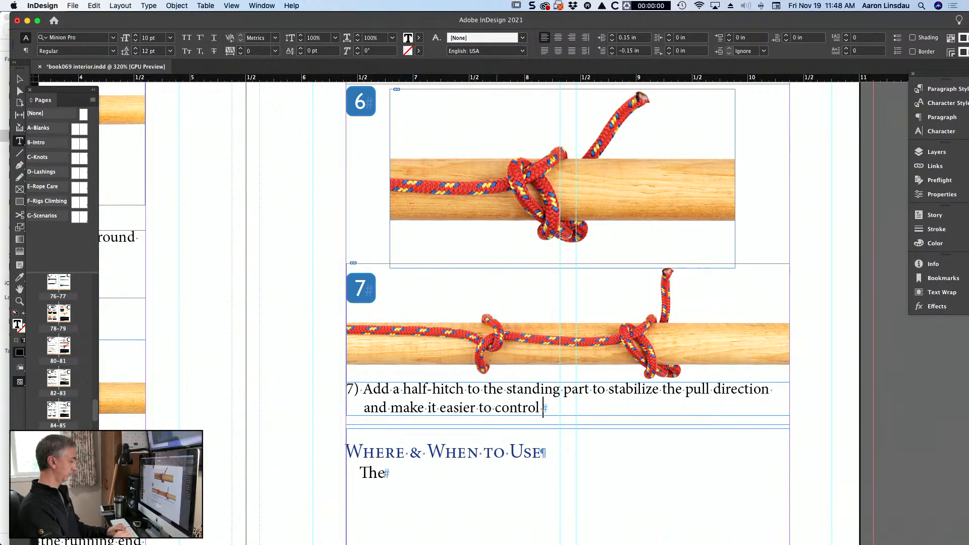
{"action": "type", "text": "the"}
{"action": "type", "text": "ction of hte"}
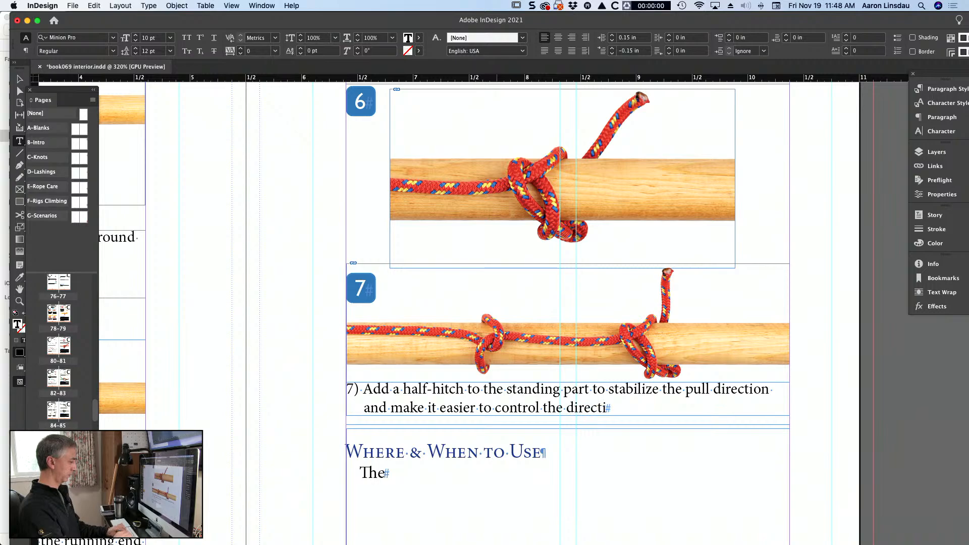
{"action": "key", "text": "BackSpace"}
{"action": "key", "text": "BackSpace"}
{"action": "key", "text": "BackSpace"}
{"action": "key", "text": "BackSpace"}
{"action": "type", "text": "t"}
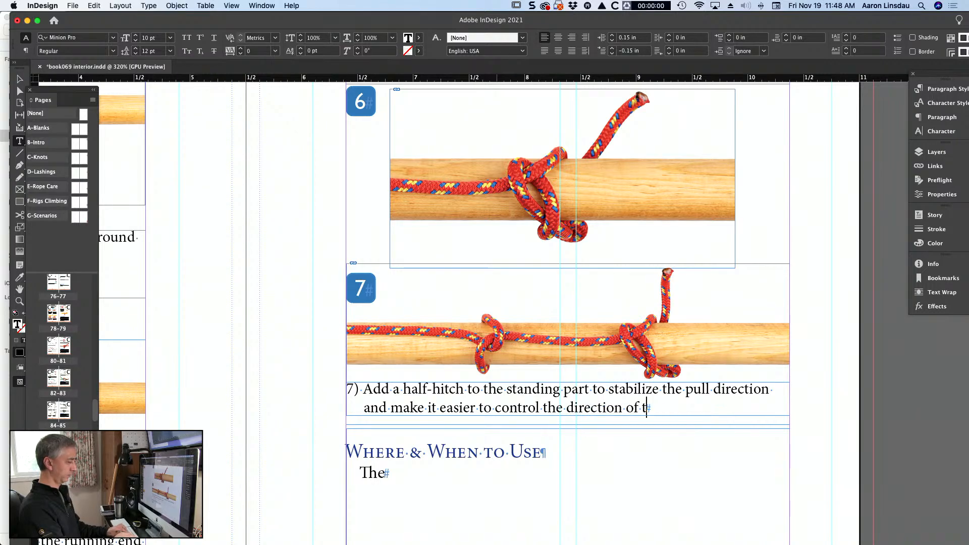
{"action": "type", "text": "he log being pulled."}
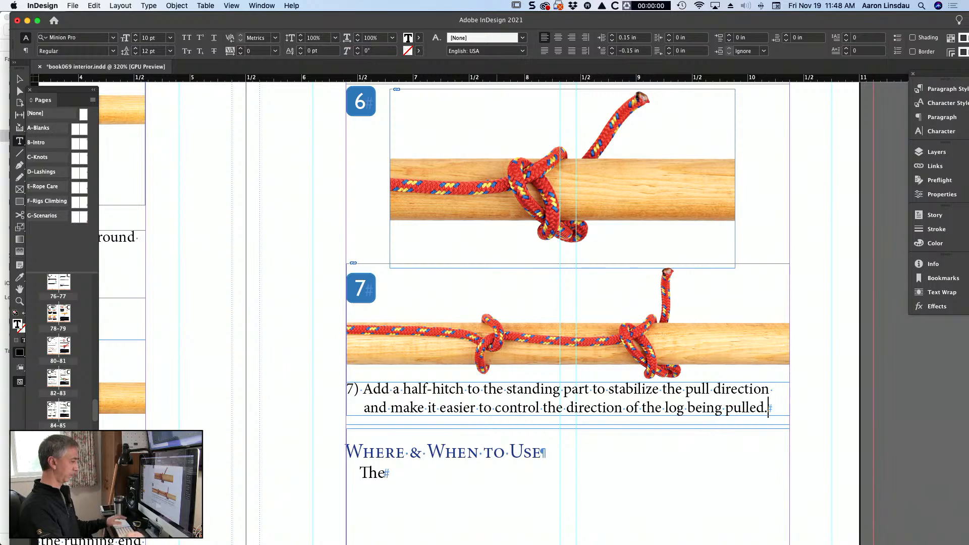
{"action": "scroll", "coordinate": [502, 409], "scroll_direction": "down", "scroll_amount": 3}
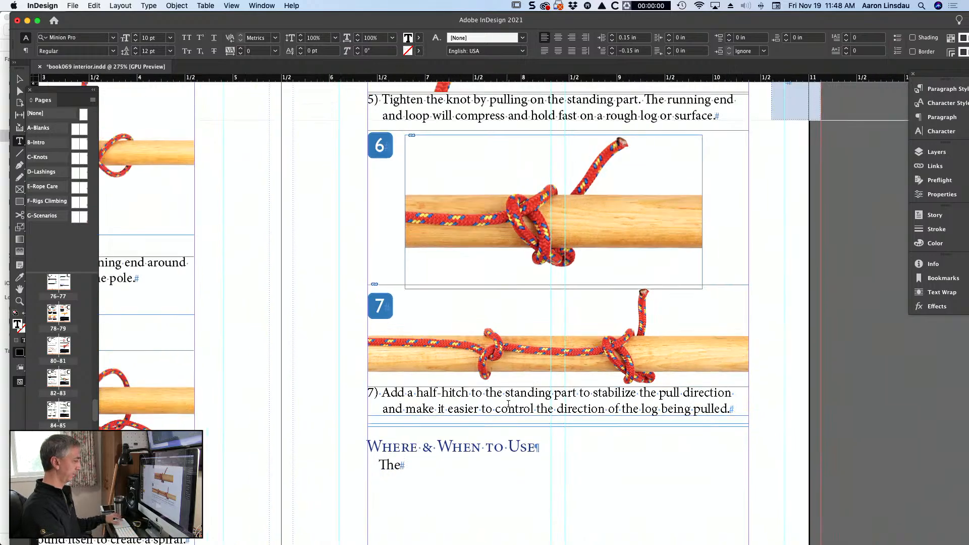
Finish editing the step 7 caption and save the document
{"action": "key", "text": "Escape"}
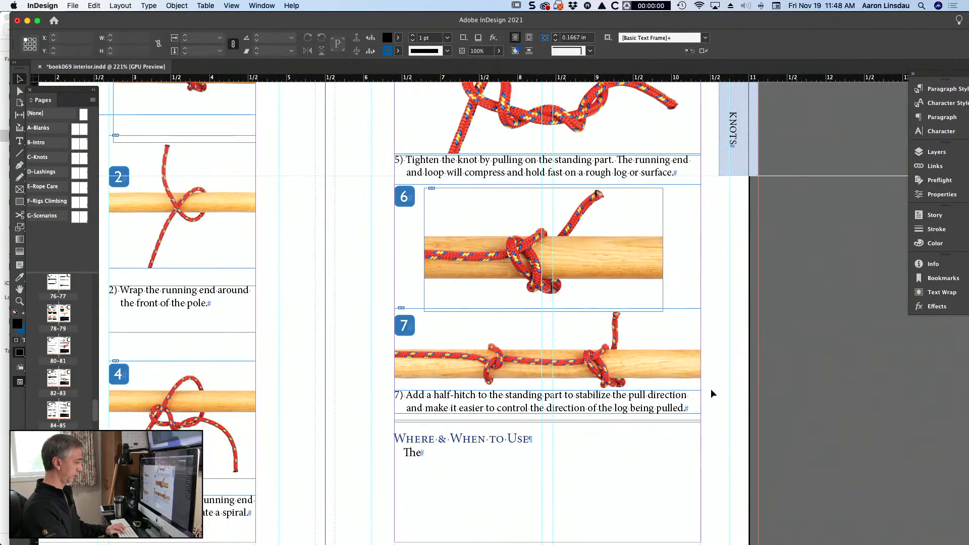
{"action": "key", "text": "shift+w"}
{"action": "key", "text": "Escape"}
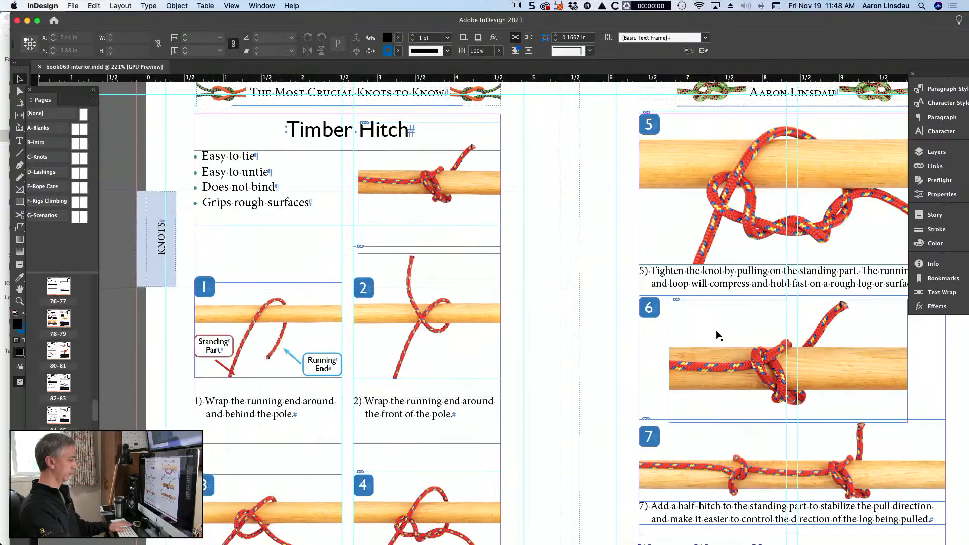
Review the whole Timber Hitch spread in preview mode, without guides and frame edges
{"action": "scroll", "coordinate": [433, 406], "scroll_direction": "up", "scroll_amount": 4}
{"action": "left_click_drag", "start_coordinate": [478, 440], "coordinate": [480, 436]}
{"action": "left_click", "coordinate": [427, 423]}
{"action": "key", "text": "w"}
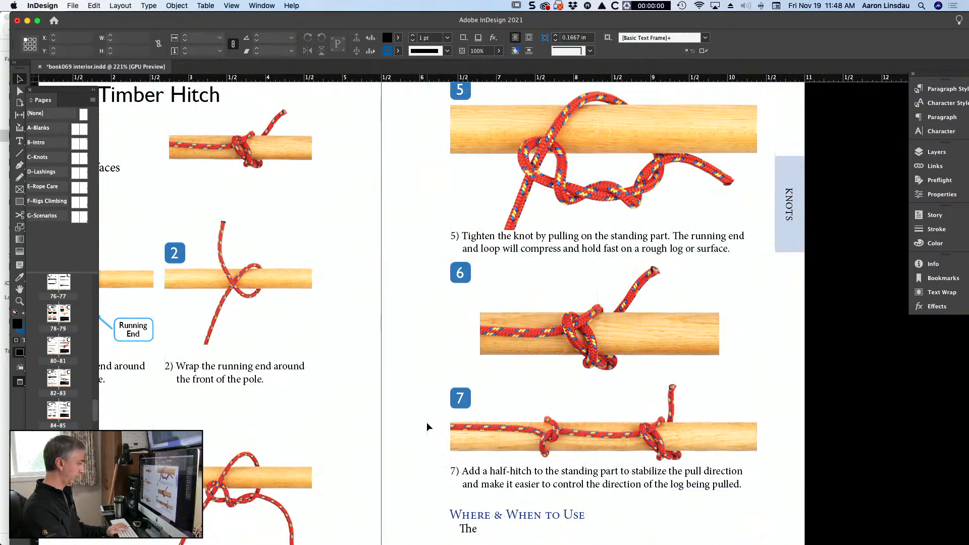
{"action": "key", "text": "w"}
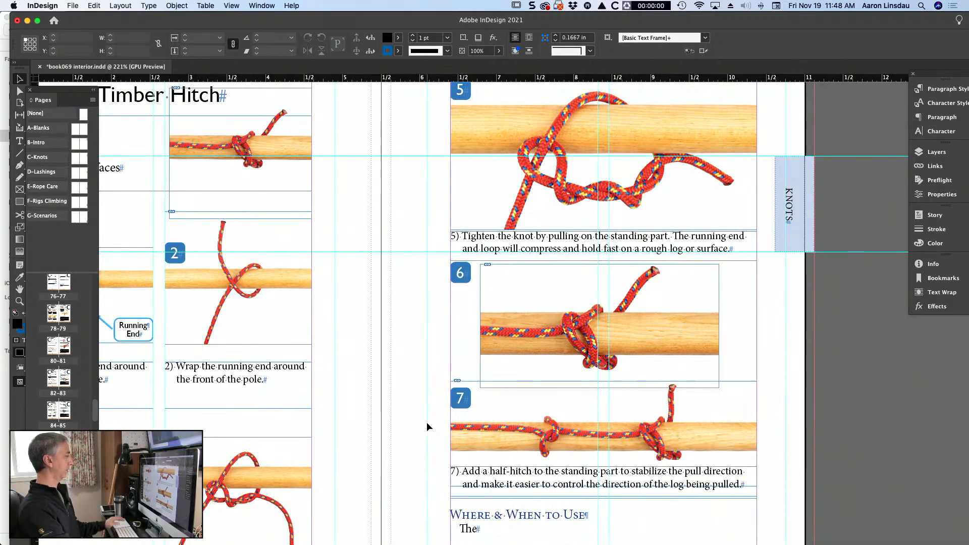
{"action": "scroll", "coordinate": [426, 422], "scroll_direction": "down", "scroll_amount": 3}
{"action": "scroll", "coordinate": [427, 427], "scroll_direction": "down", "scroll_amount": 2}
{"action": "key", "text": "w"}
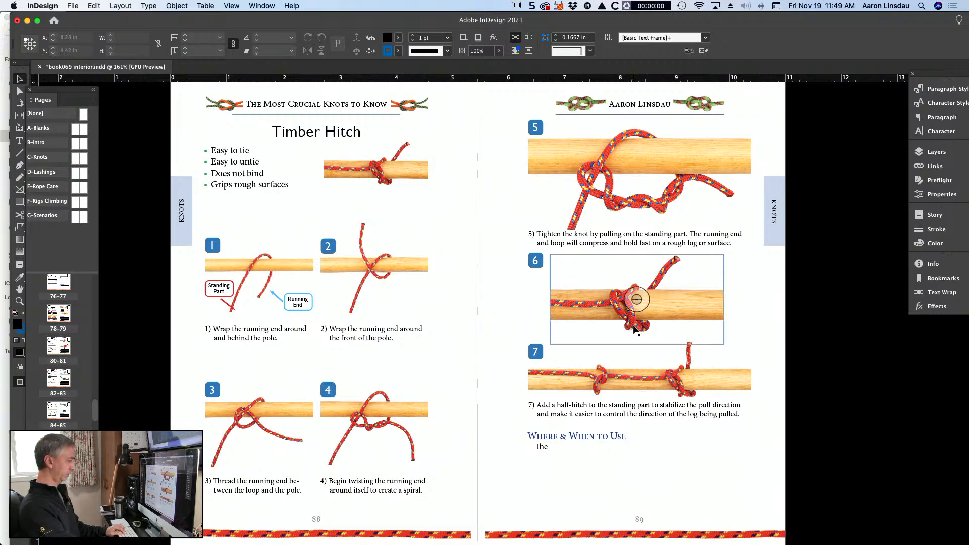
{"action": "key", "text": "w"}
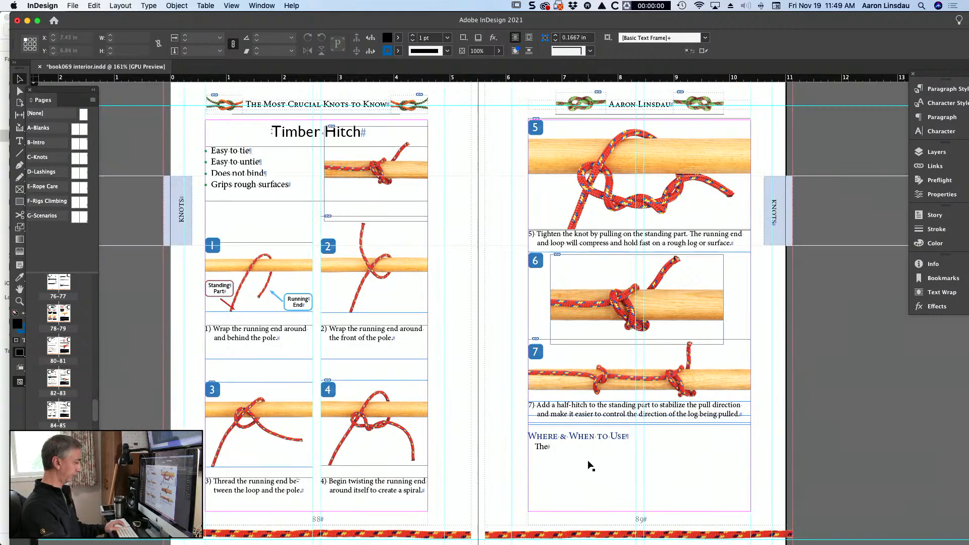
Continue the text under the "Where & When to Use" heading so it reads "The Timber Hitch is"
{"action": "scroll", "coordinate": [617, 487], "scroll_direction": "up", "scroll_amount": 4}
{"action": "scroll", "coordinate": [617, 488], "scroll_direction": "down", "scroll_amount": 5}
{"action": "scroll", "coordinate": [617, 487], "scroll_direction": "right", "scroll_amount": 3}
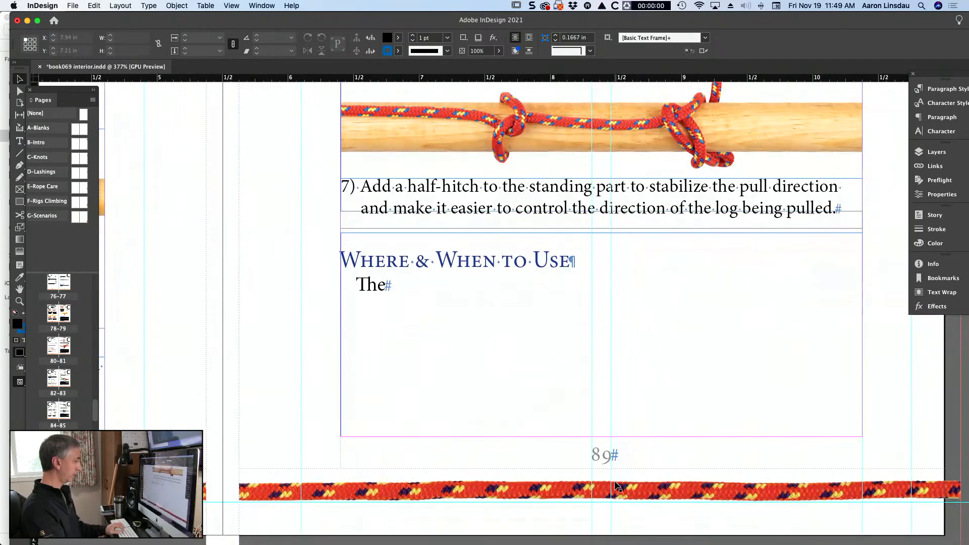
{"action": "left_click", "coordinate": [560, 345]}
{"action": "key", "text": "j"}
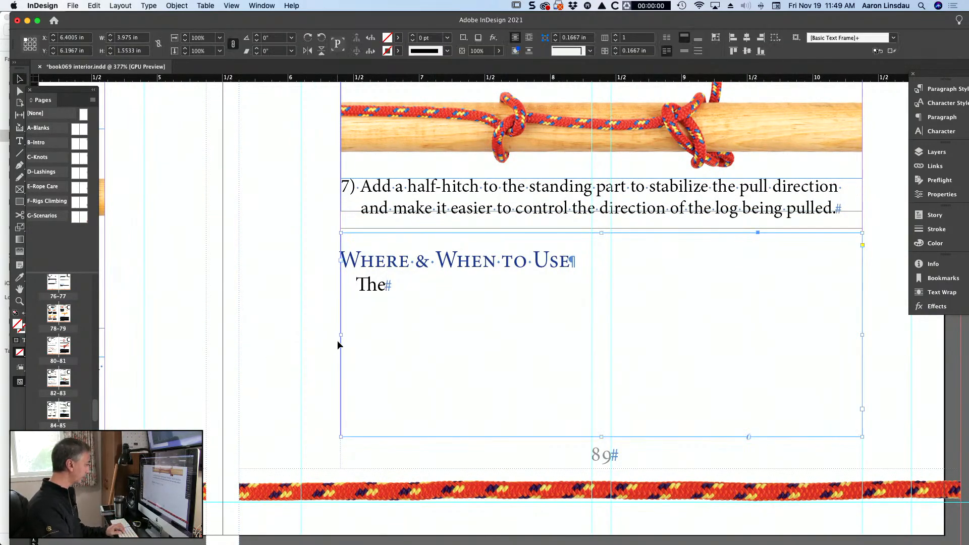
{"action": "left_click_drag", "start_coordinate": [341, 336], "coordinate": [341, 335]}
{"action": "double_click", "coordinate": [429, 323]}
{"action": "type", "text": "Ti"}
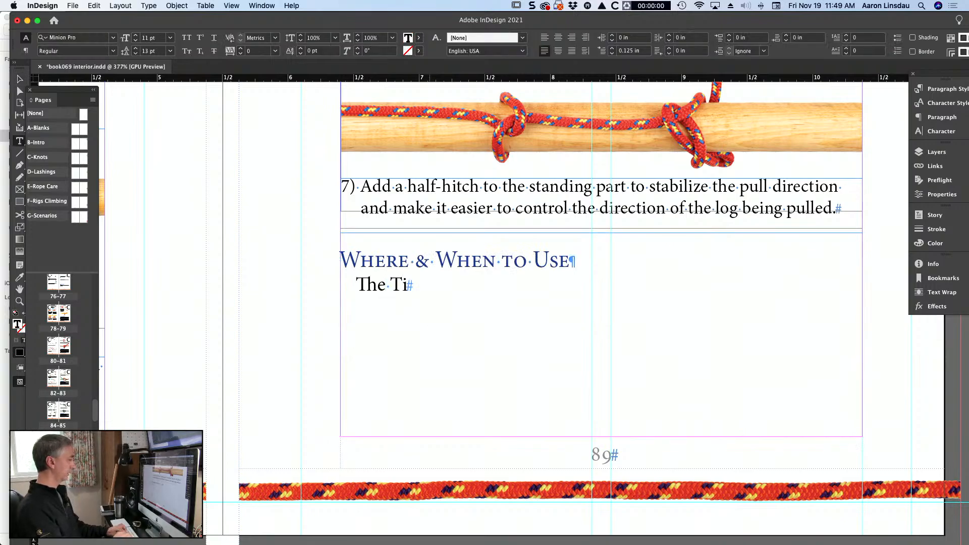
{"action": "type", "text": "mber Hitch is"}
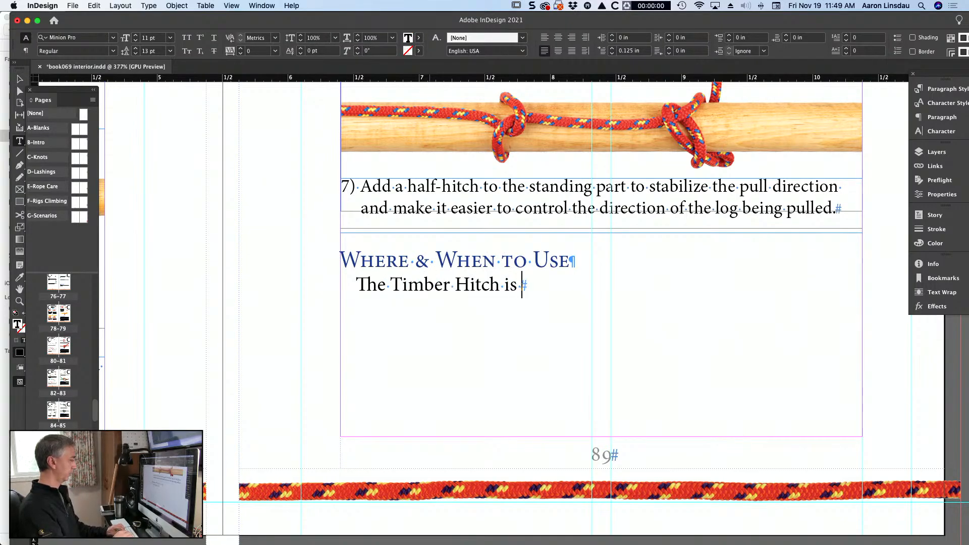
Complete the opening "Where & When to Use" sentence with "useful for pulling rough-surface logs and other cyclindrical items."
{"action": "scroll", "coordinate": [433, 321], "scroll_direction": "down", "scroll_amount": 3}
{"action": "type", "text": "use"}
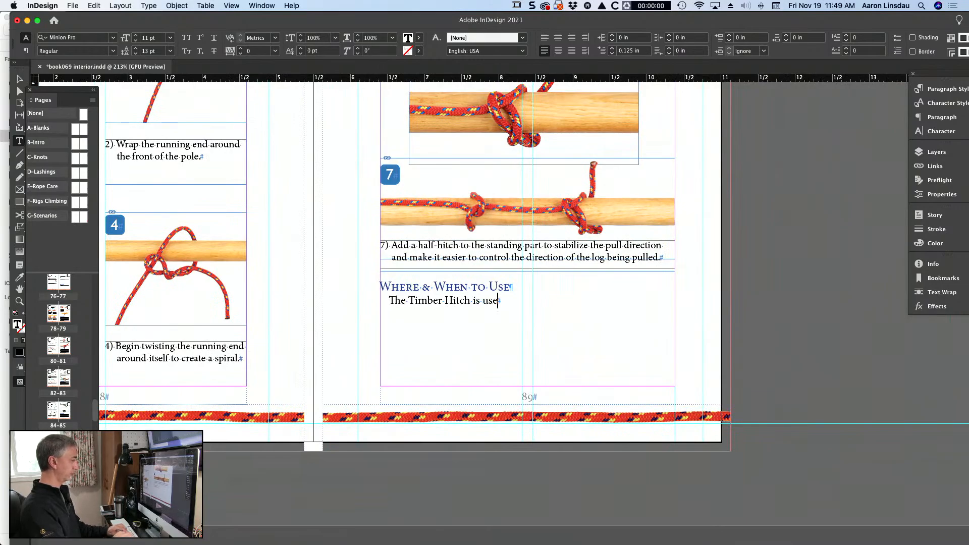
{"action": "type", "text": "ful for pulling"}
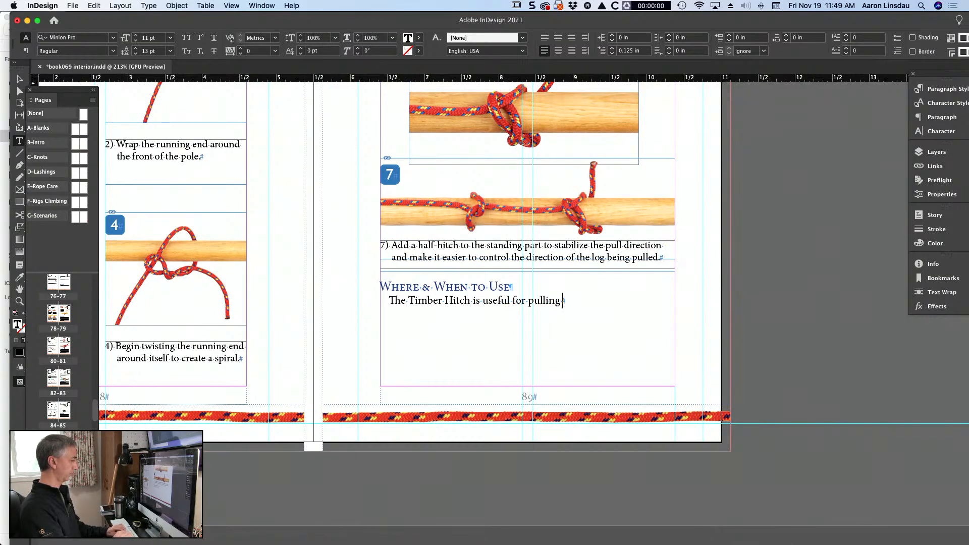
{"action": "type", "text": " rough-surface"}
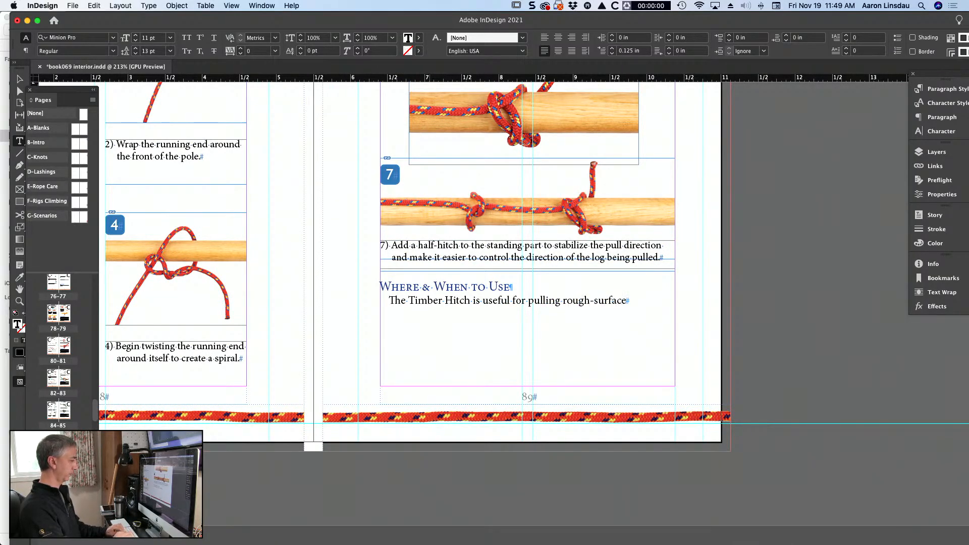
{"action": "type", "text": " logs and other "}
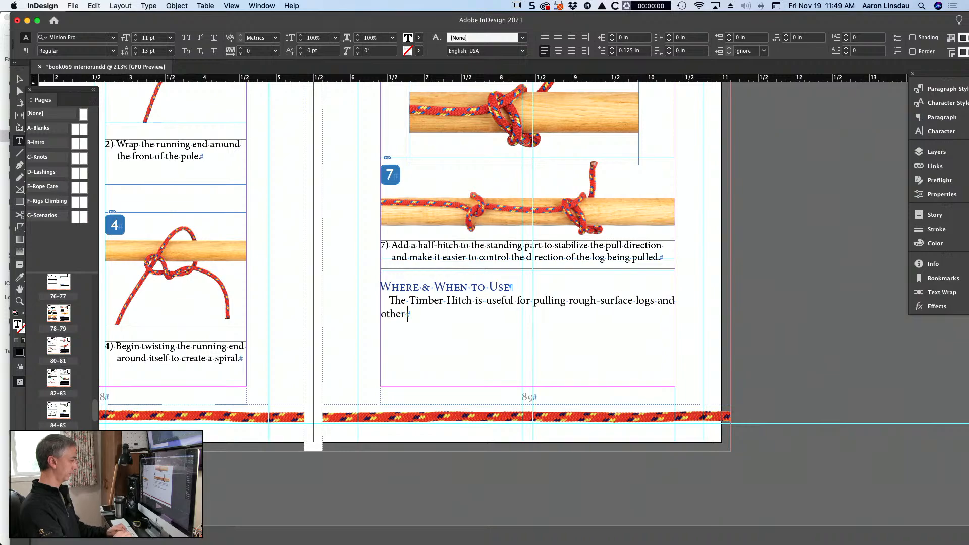
{"action": "type", "text": "ryclindrical items"}
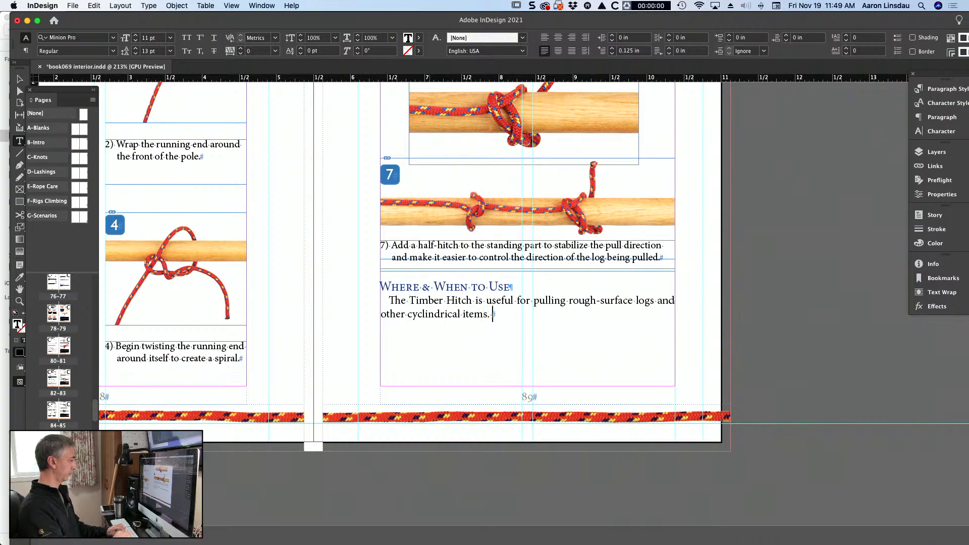
Start a second paragraph under "Where & When to Use" with the words "This hitch does not"
{"action": "type", "text": ". It doesn't"}
{"action": "key", "text": "super+Left"}
{"action": "key", "text": "super+Left"}
{"action": "key", "text": "Return"}
{"action": "key", "text": "shift+super+Right"}
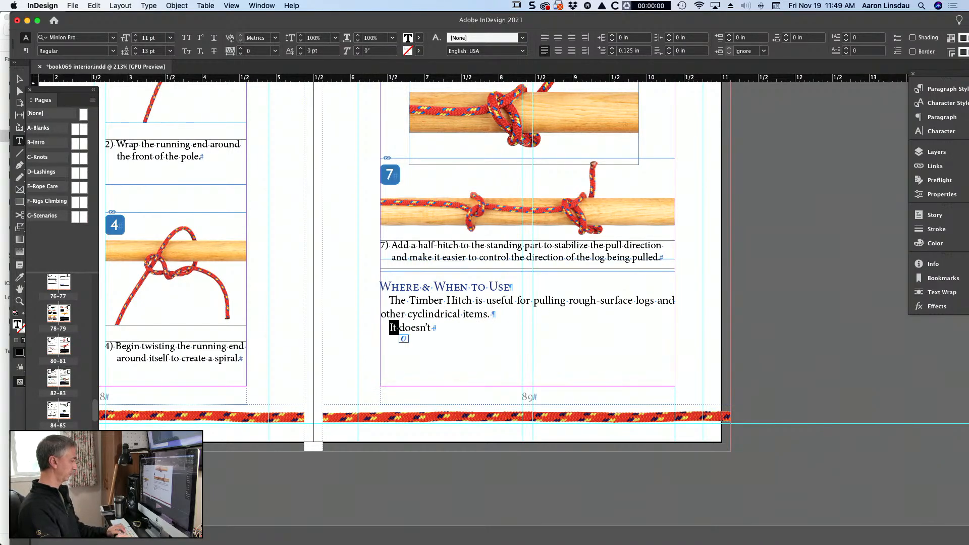
{"action": "type", "text": "This hitch"}
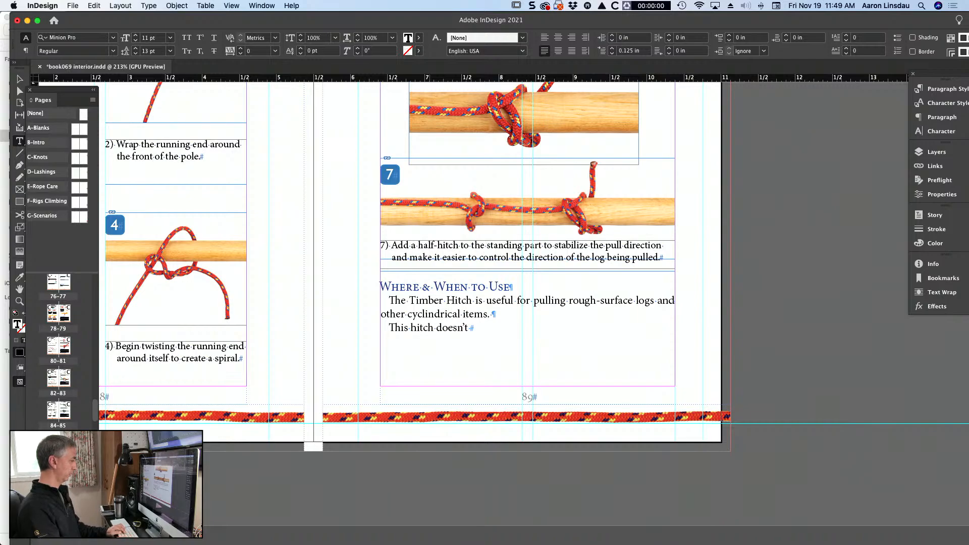
{"action": "key", "text": "BackSpace"}
{"action": "key", "text": "BackSpace"}
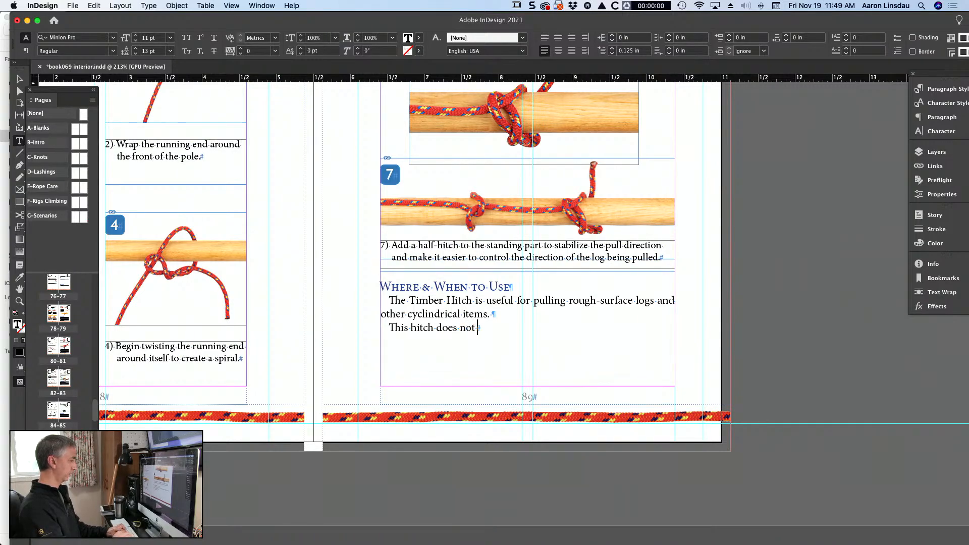
Continue the second paragraph with "hold well on smooth surfaces." and begin another sentence with "If you"
{"action": "type", "text": "hold well on sm"}
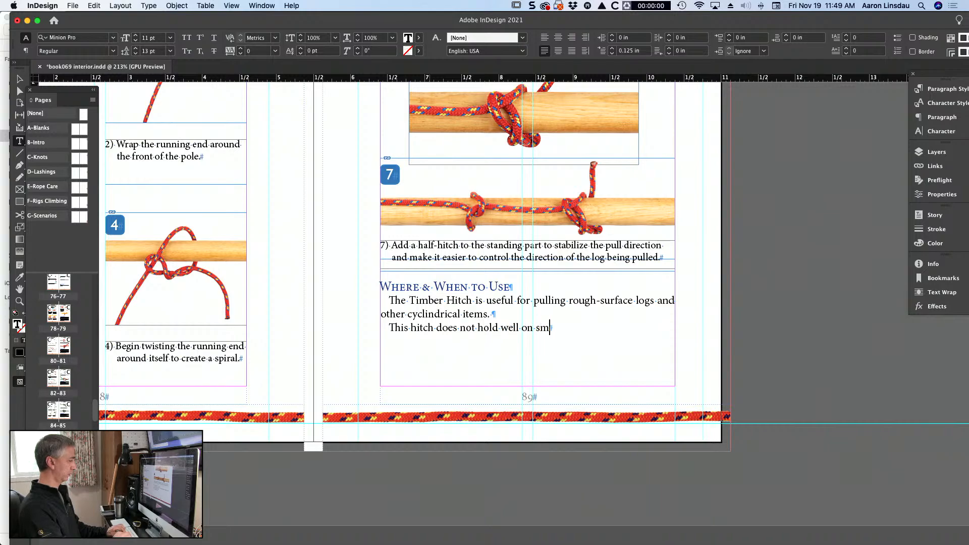
{"action": "type", "text": "ooth surfaces."}
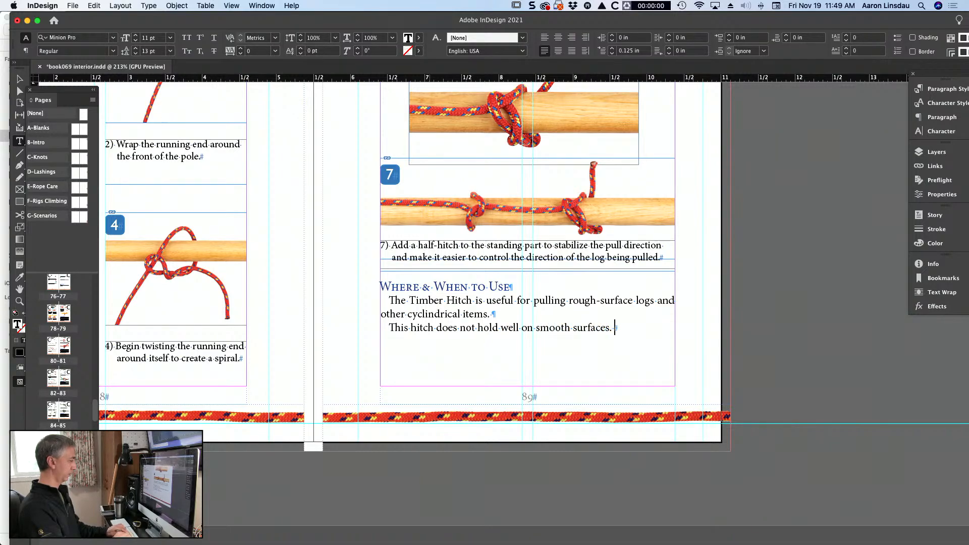
{"action": "type", "text": " If you "}
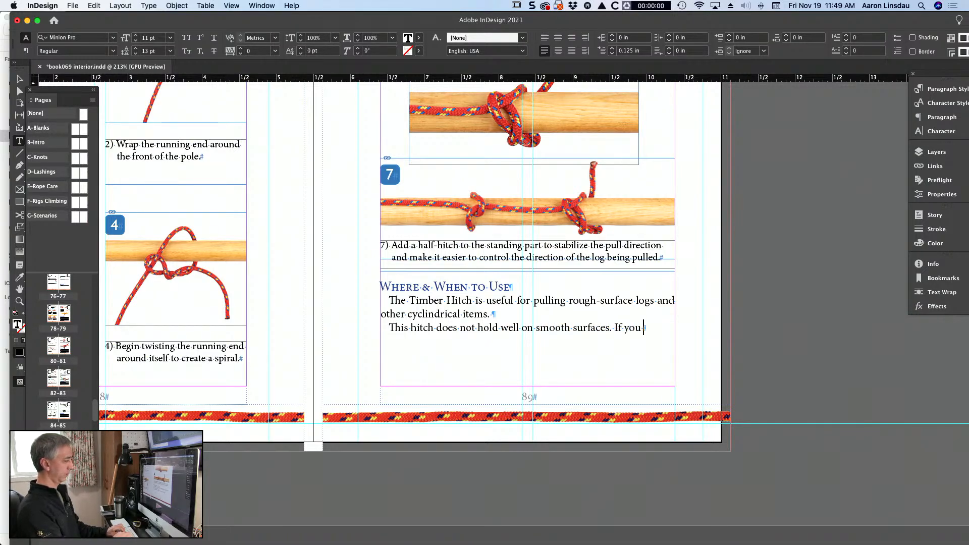
Complete the last sentence under Where & When to Use as "If you need to lift or drag a pipe, use the Pipe Hitch."
{"action": "type", "text": "pne"}
{"action": "key", "text": "BackSpace"}
{"action": "key", "text": "BackSpace"}
{"action": "key", "text": "BackSpace"}
{"action": "type", "text": "need to lif"}
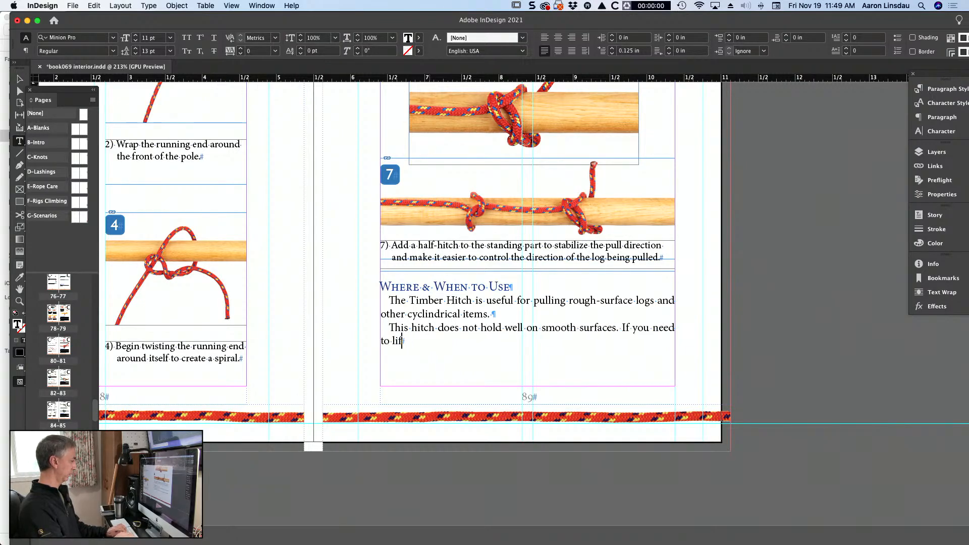
{"action": "type", "text": "e t or drag a pipe,"}
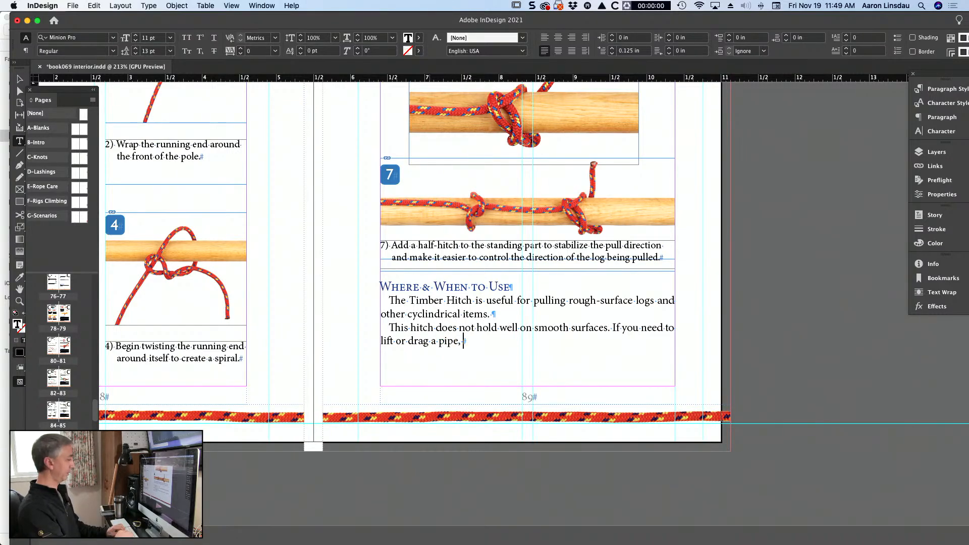
{"action": "type", "text": " use the P"}
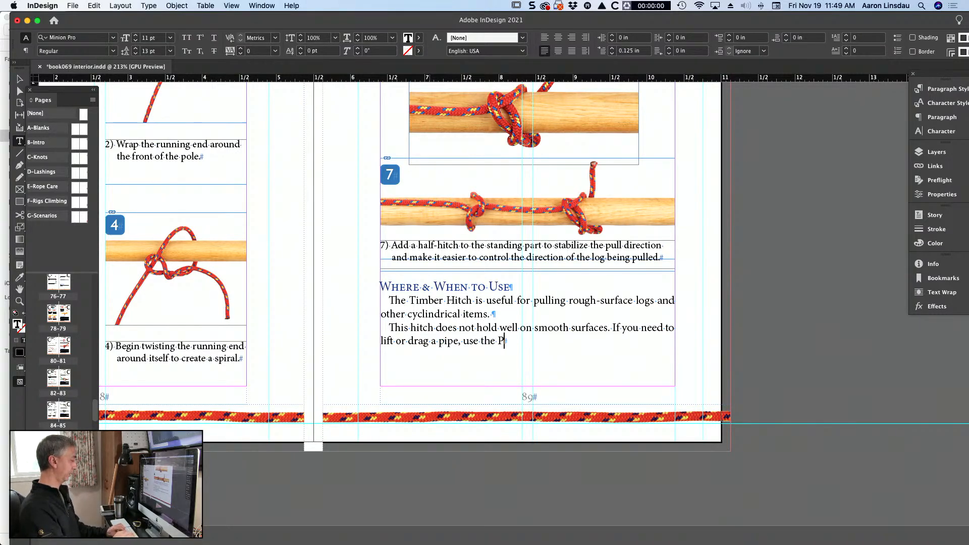
{"action": "type", "text": "ipe Hitch."}
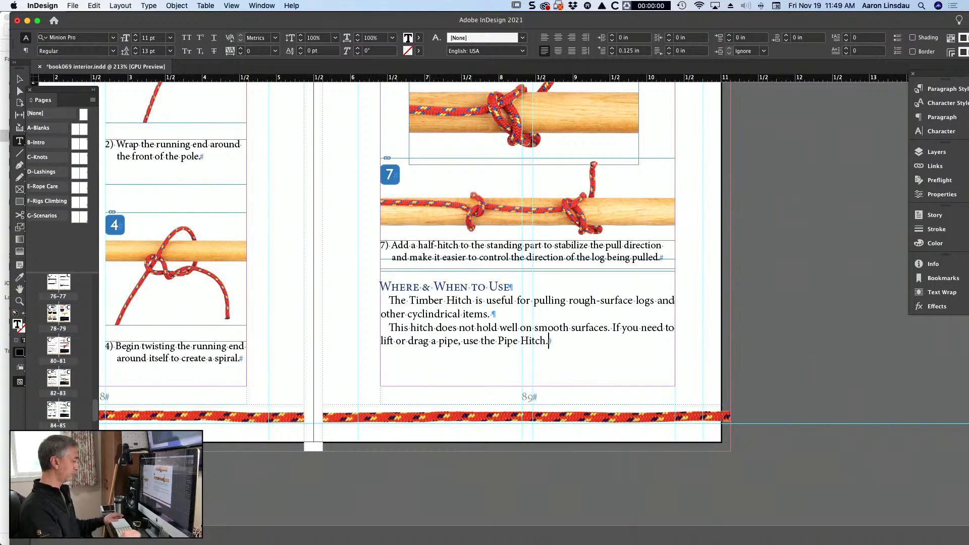
Add "This knot doesn't bind at all and is easy to remove." to the end of the first Where & When to Use paragraph
{"action": "scroll", "coordinate": [433, 327], "scroll_direction": "down", "scroll_amount": 3}
{"action": "scroll", "coordinate": [433, 327], "scroll_direction": "up", "scroll_amount": 3}
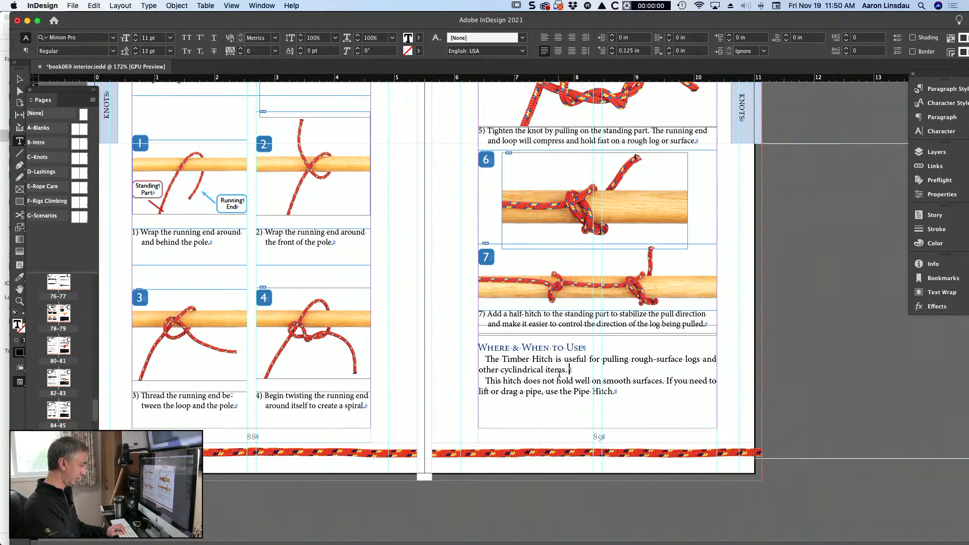
{"action": "type", "text": "This knot doesn"}
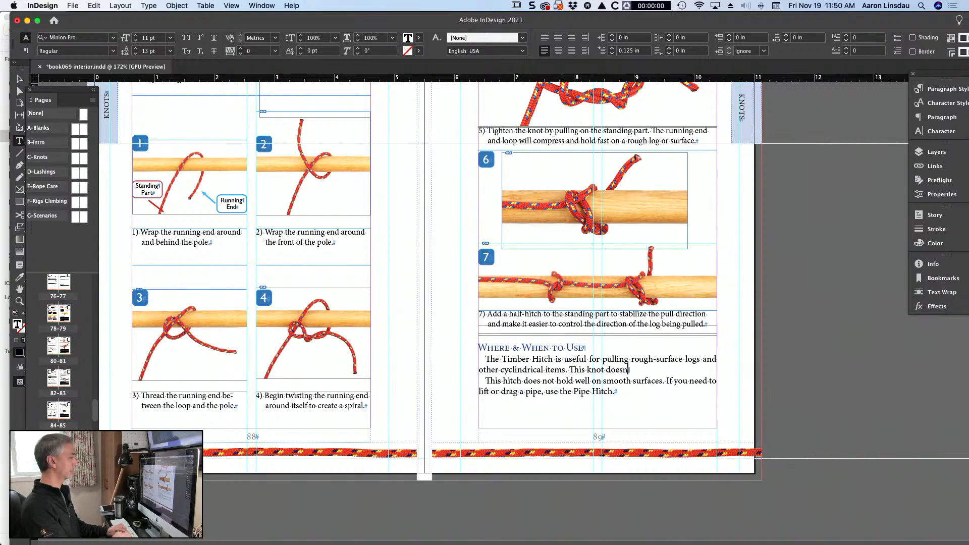
{"action": "type", "text": "'t bind"}
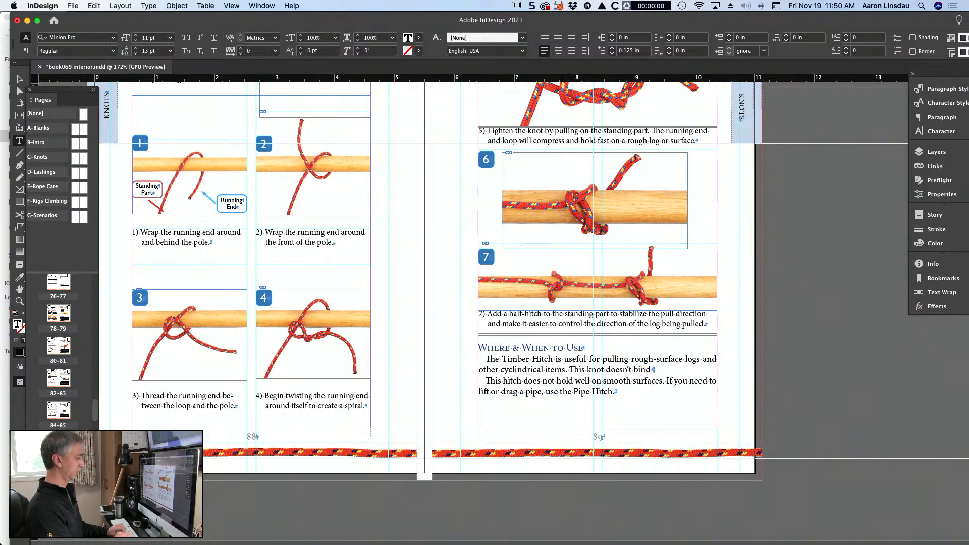
{"action": "type", "text": " and"}
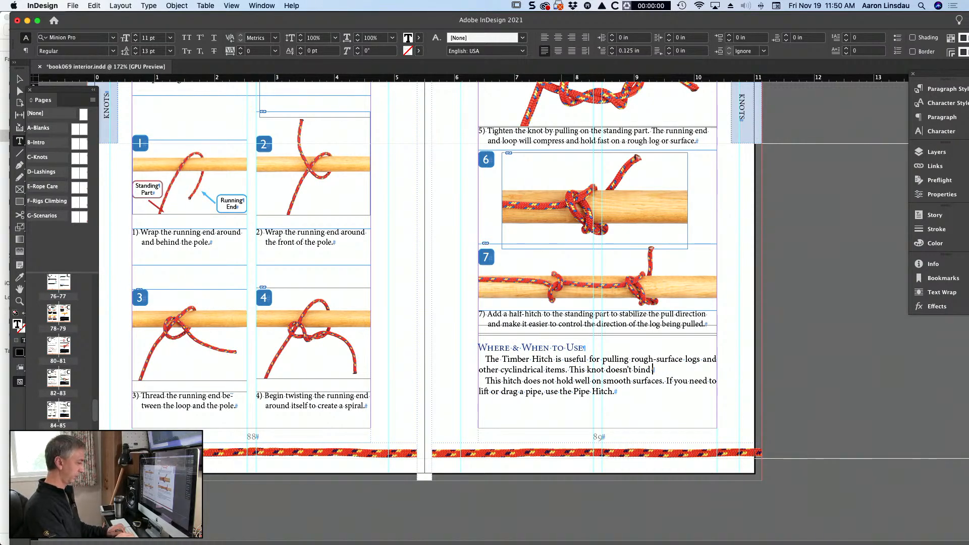
{"action": "type", "text": "at all and is"}
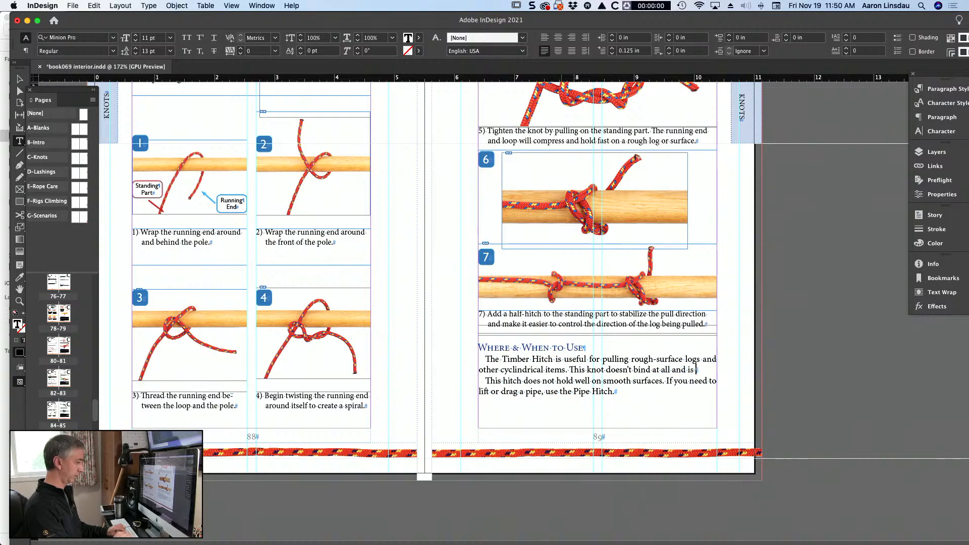
{"action": "type", "text": " easy to remove"}
{"action": "type", "text": "."}
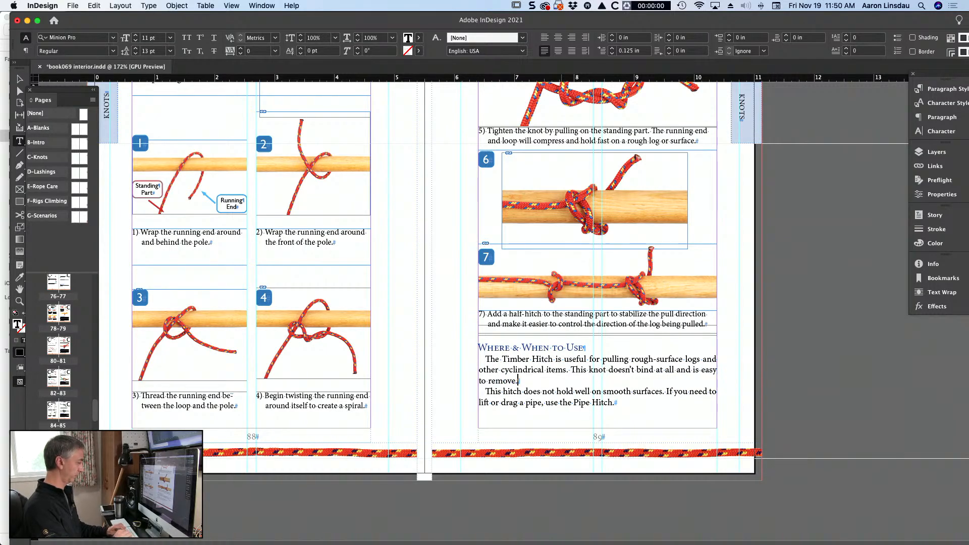
Extend the first paragraph with "Use it on any round or cylindrical objects to be pulled on a surface."
{"action": "type", "text": " It"}
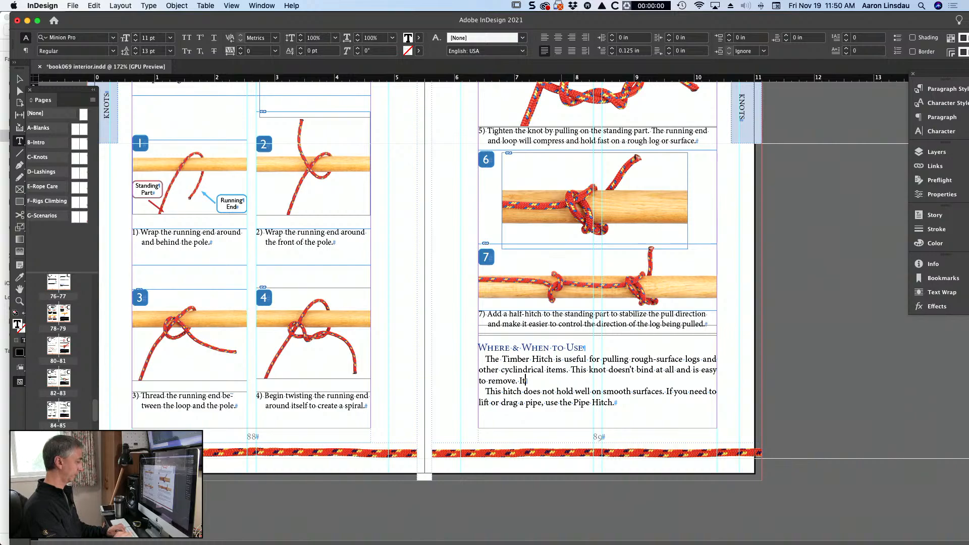
{"action": "key", "text": "BackSpace"}
{"action": "key", "text": "BackSpace"}
{"action": "type", "text": "Use it on any ro"}
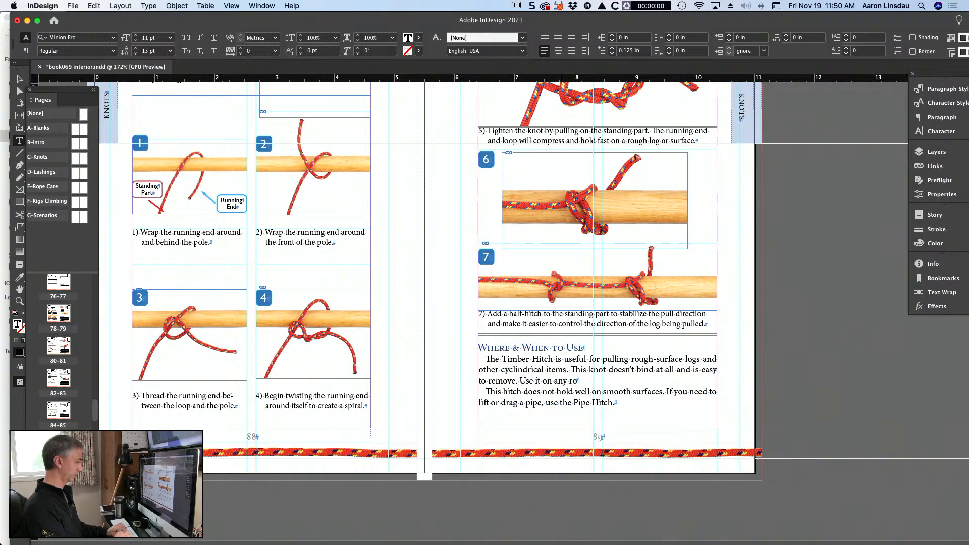
{"action": "type", "text": "und or square"}
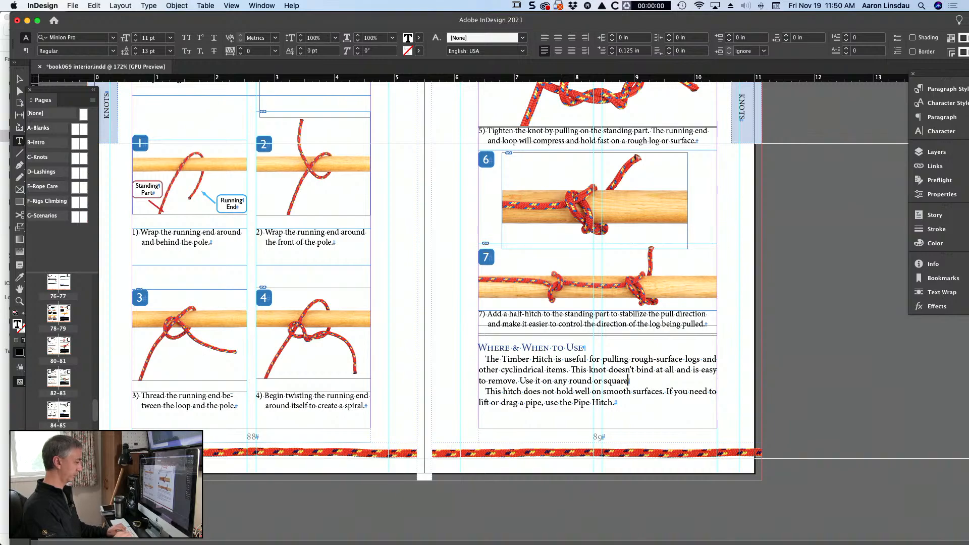
{"action": "key", "text": "BackSpace"}
{"action": "key", "text": "BackSpace"}
{"action": "key", "text": "BackSpace"}
{"action": "key", "text": "BackSpace"}
{"action": "key", "text": "BackSpace"}
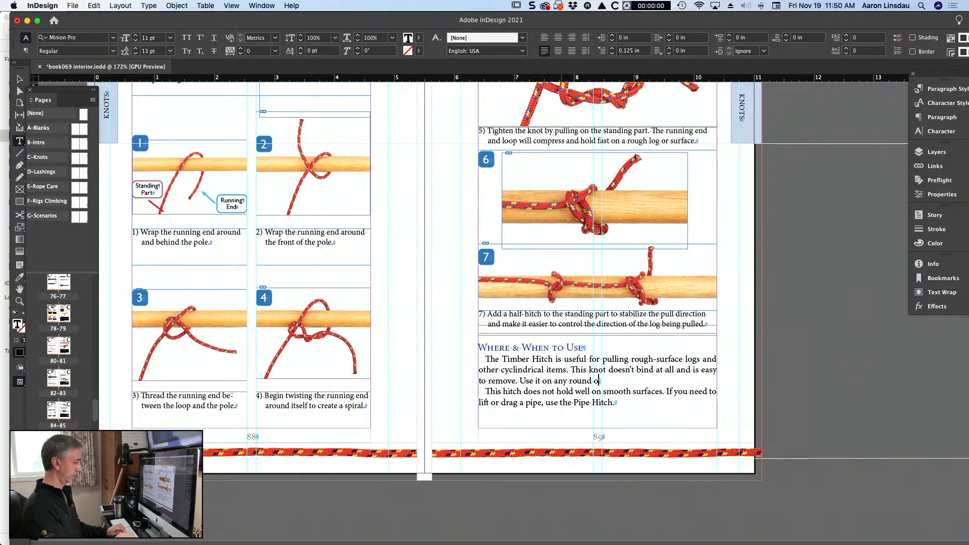
{"action": "type", "text": "r otherwise"}
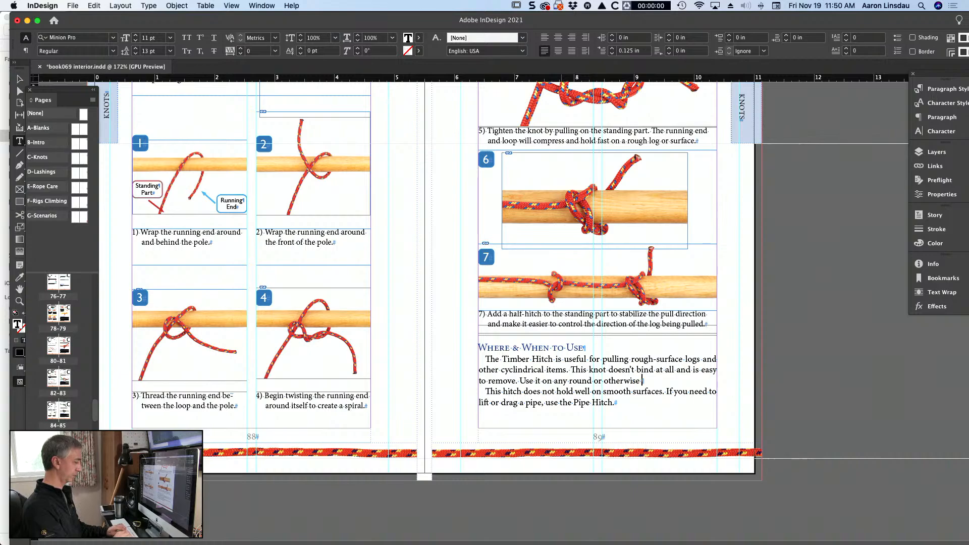
{"action": "key", "text": "BackSpace"}
{"action": "key", "text": "BackSpace"}
{"action": "key", "text": "BackSpace"}
{"action": "key", "text": "BackSpace"}
{"action": "key", "text": "BackSpace"}
{"action": "key", "text": "BackSpace"}
{"action": "key", "text": "BackSpace"}
{"action": "key", "text": "BackSpace"}
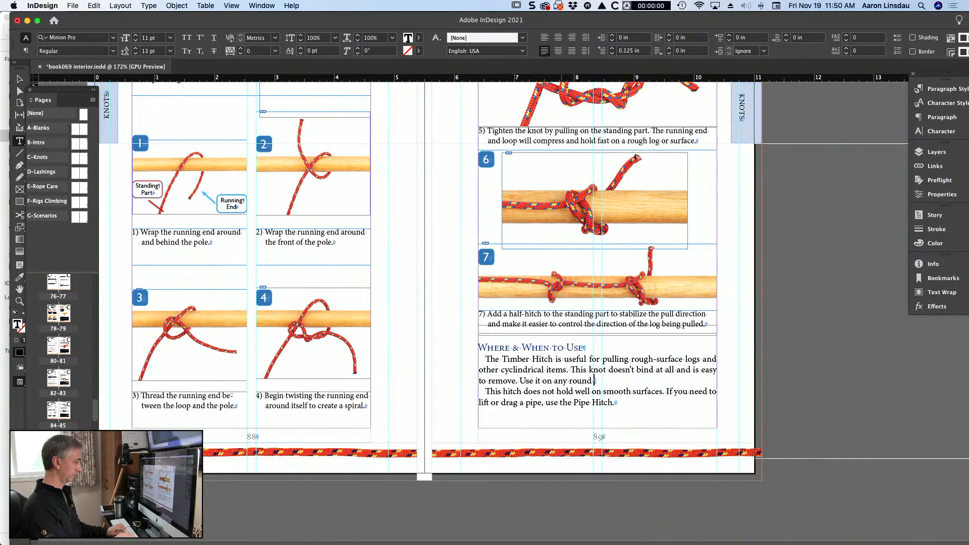
{"action": "type", "text": "or cyl"}
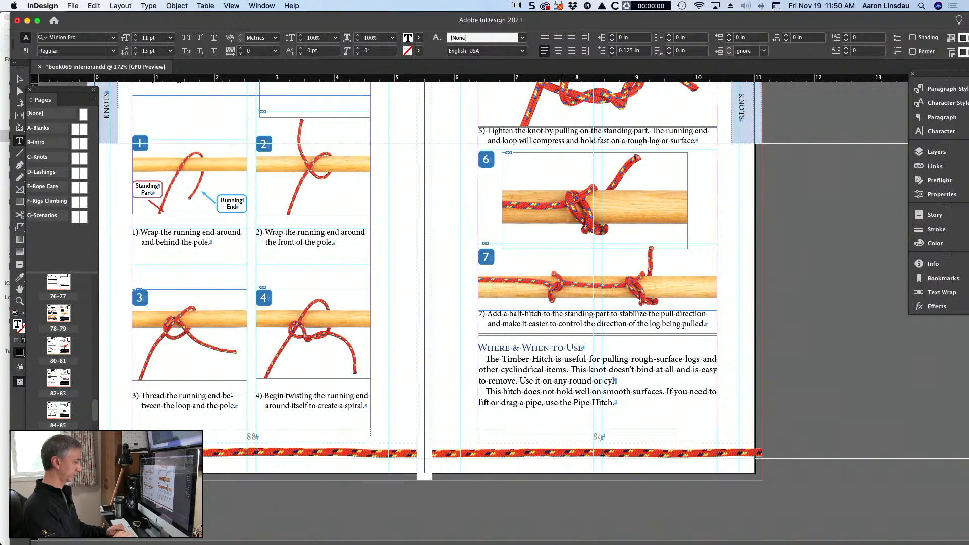
{"action": "type", "text": "indrical objects"}
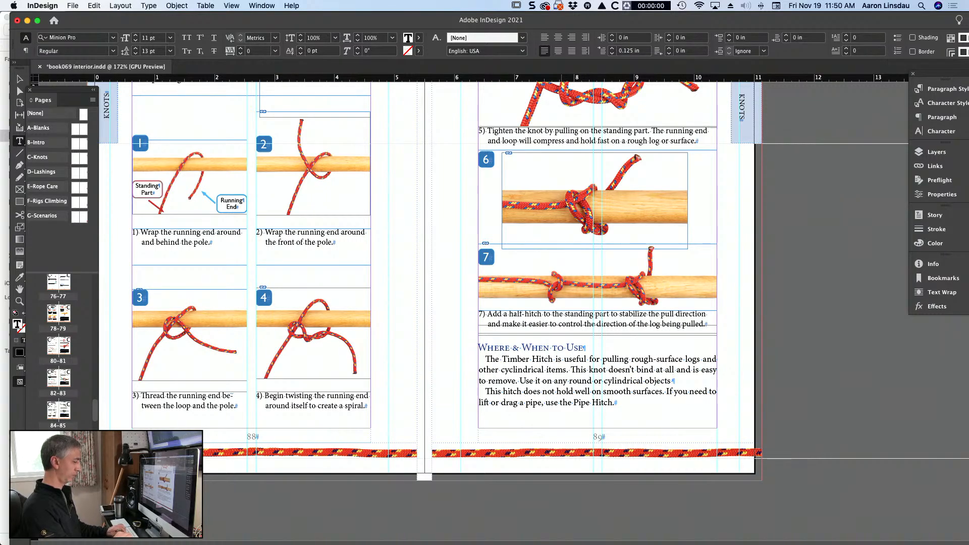
{"action": "type", "text": " to be pulled on"}
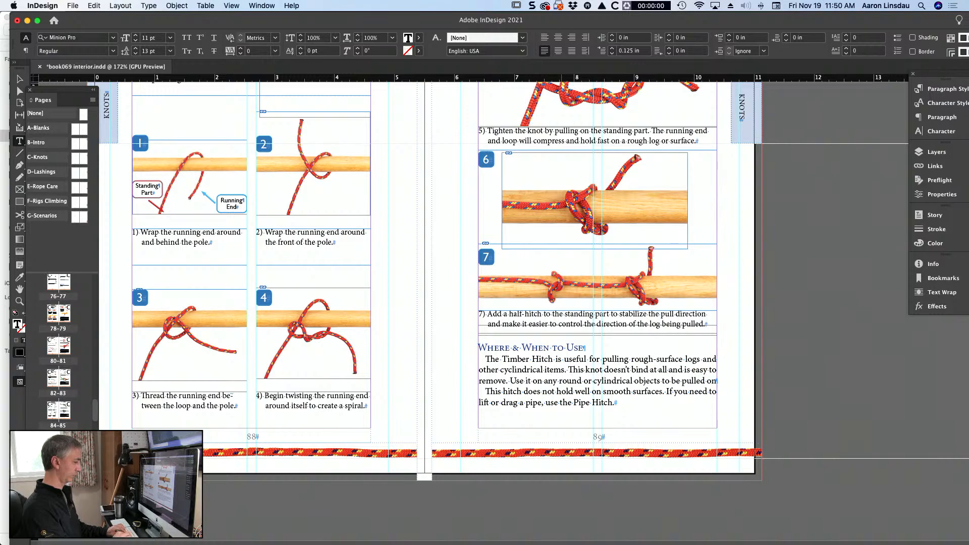
{"action": "type", "text": " a"}
{"action": "type", "text": " ru"}
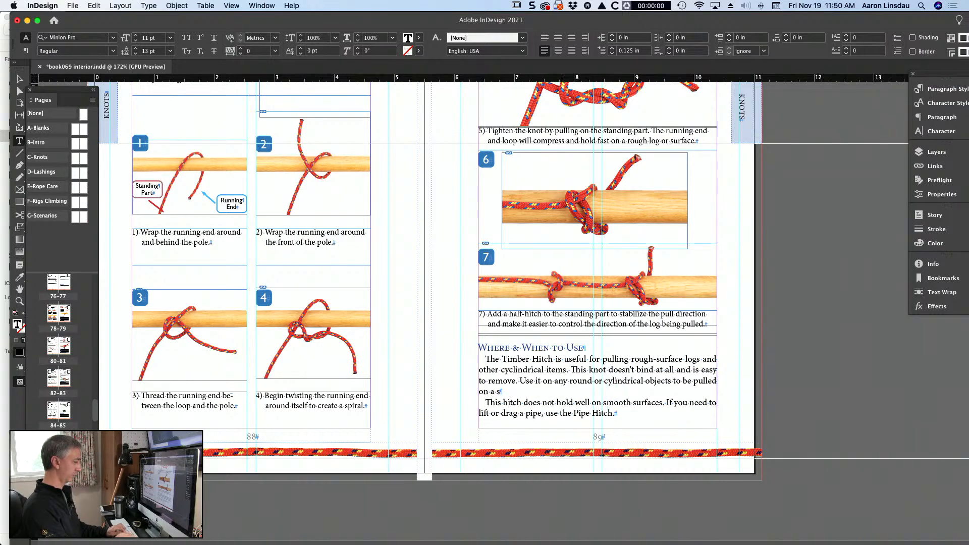
{"action": "type", "text": "urface."}
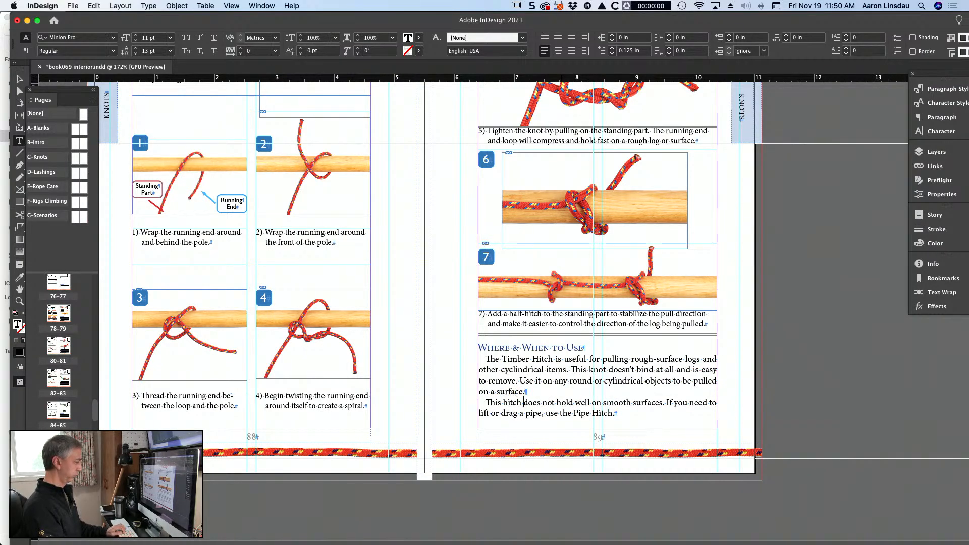
Append "Do not use the Timber Hitch for overhead carry." to the final paragraph and save the document
{"action": "key", "text": "Down"}
{"action": "key", "text": "Down"}
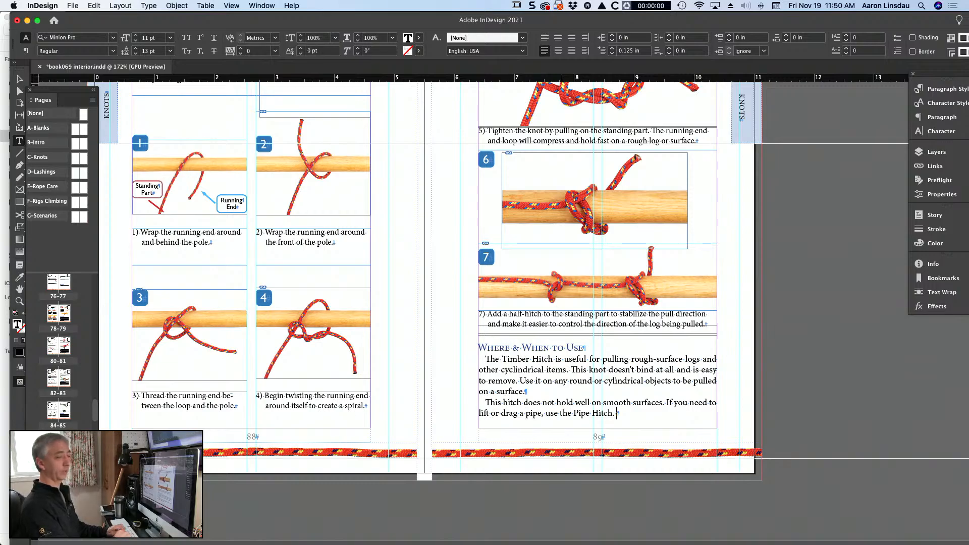
{"action": "type", "text": "Do not use the"}
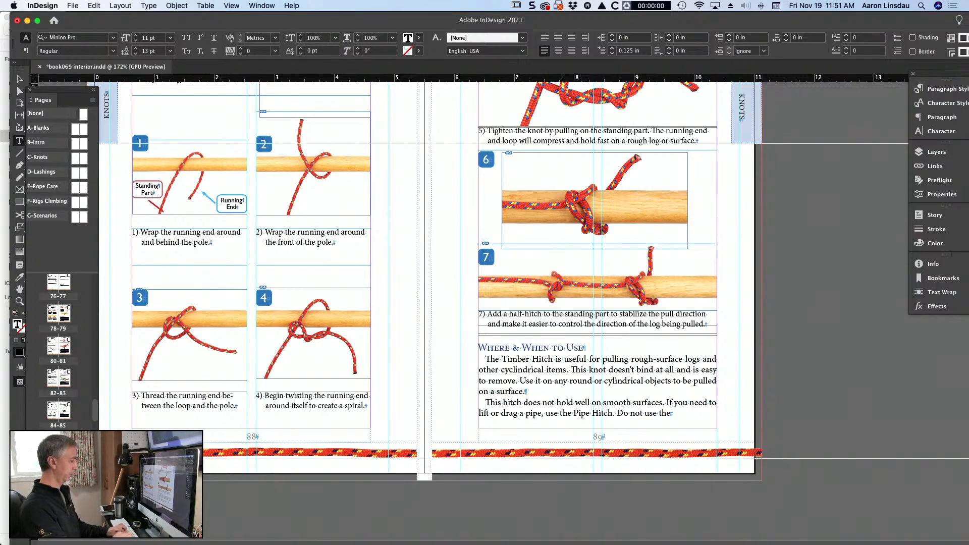
{"action": "type", "text": " t"}
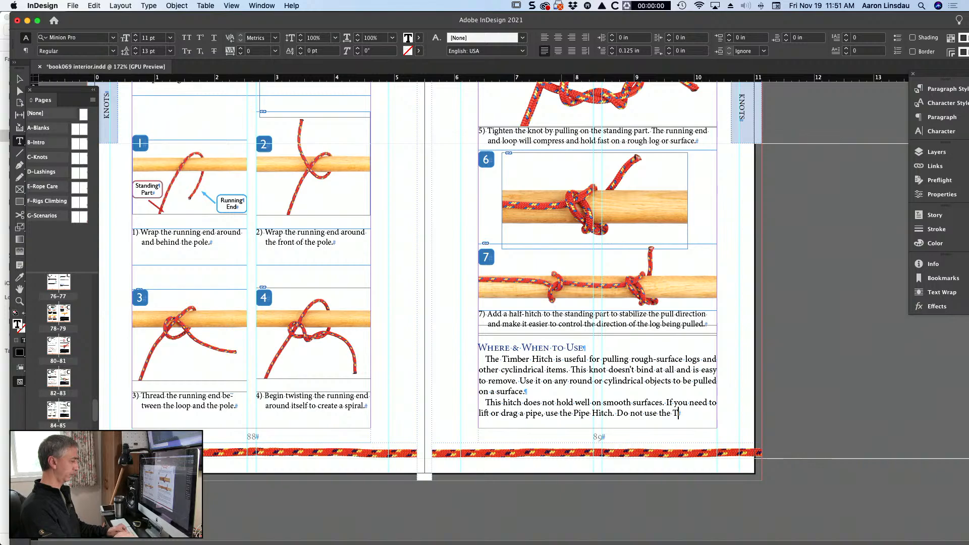
{"action": "type", "text": "imber Hitch for "}
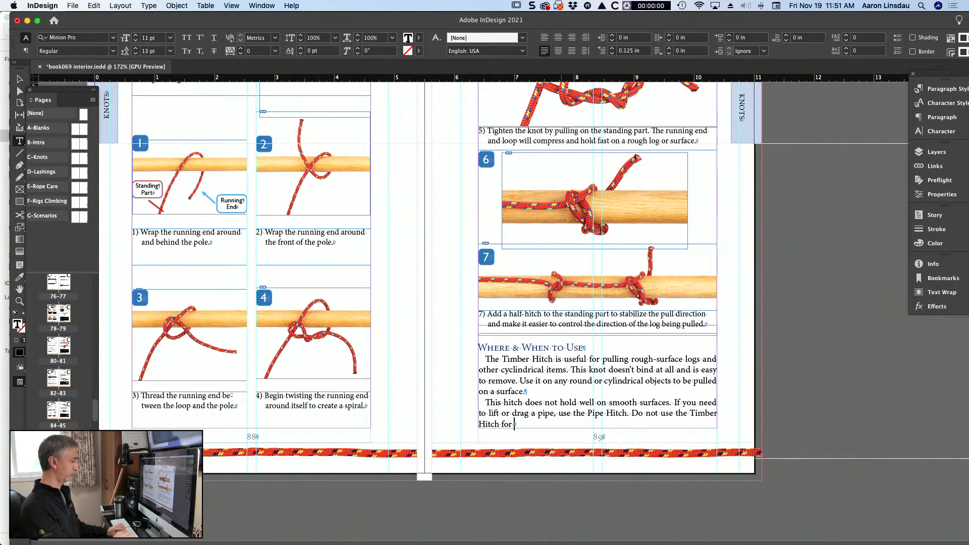
{"action": "type", "text": "overhead carry."}
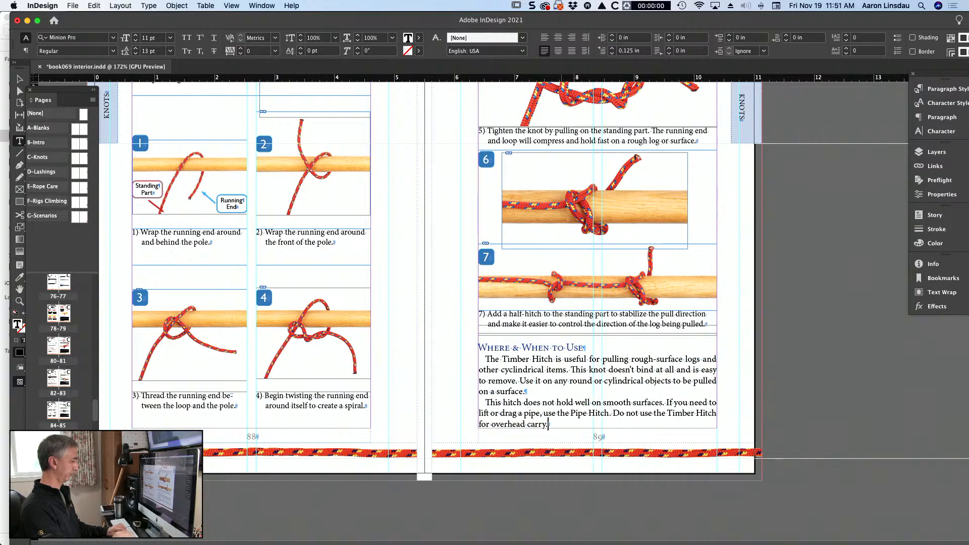
{"action": "key", "text": "Escape"}
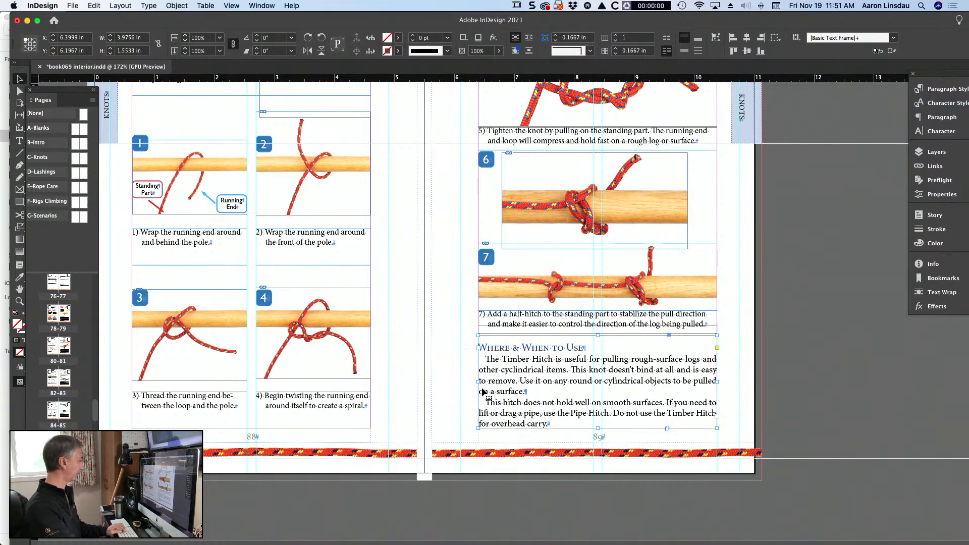
{"action": "key", "text": "super+s"}
{"action": "scroll", "coordinate": [483, 391], "scroll_direction": "left", "scroll_amount": 3}
{"action": "scroll", "coordinate": [483, 392], "scroll_direction": "up", "scroll_amount": 2}
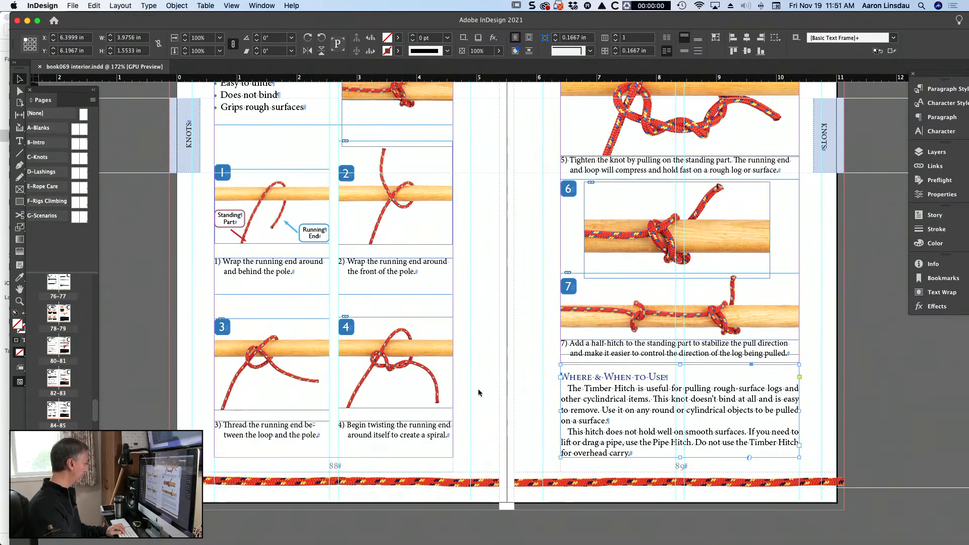
{"action": "scroll", "coordinate": [478, 389], "scroll_direction": "up", "scroll_amount": 1}
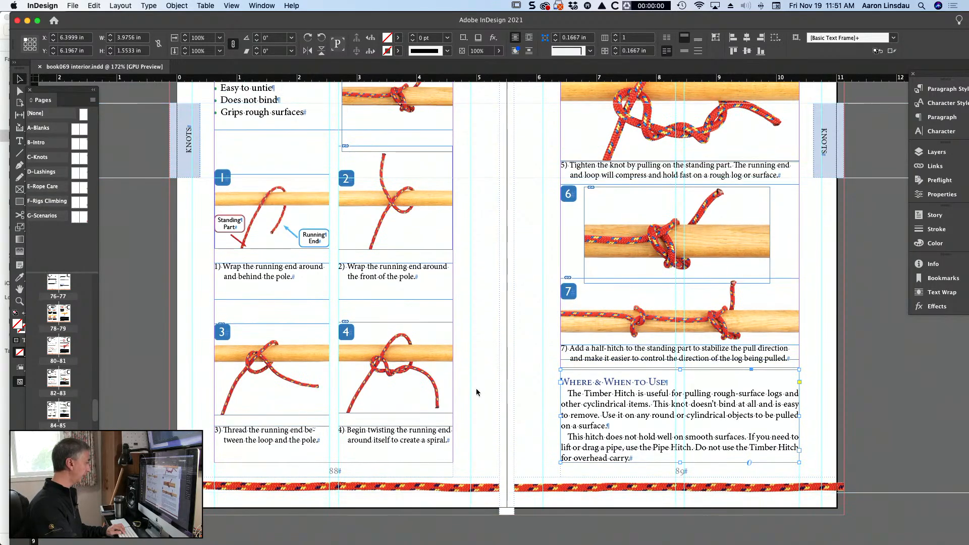
{"action": "left_click", "coordinate": [460, 207]}
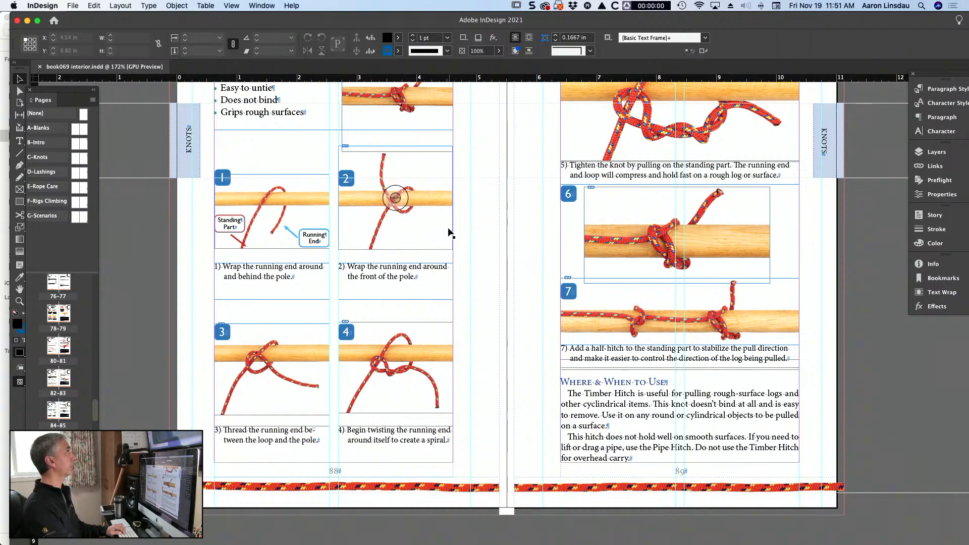
{"action": "left_click", "coordinate": [312, 409]}
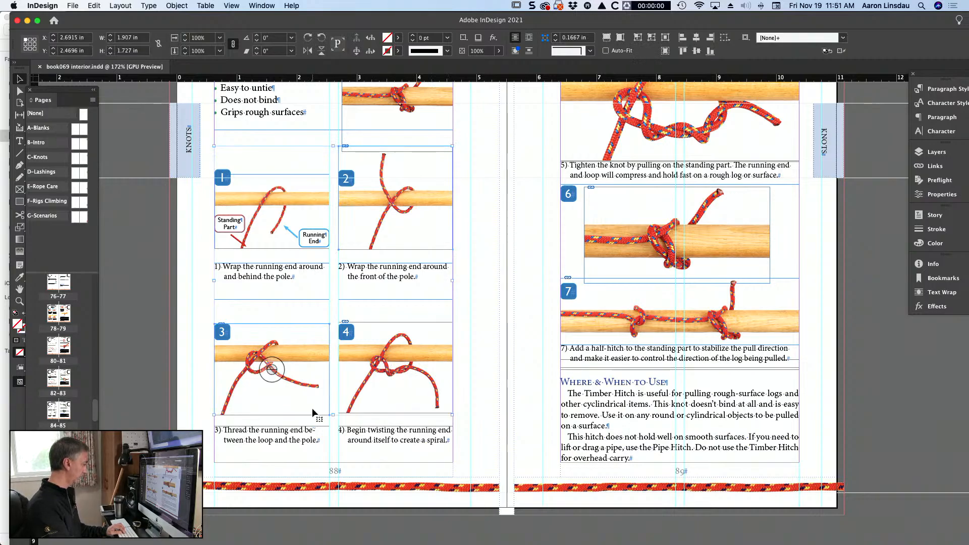
{"action": "scroll", "coordinate": [467, 337], "scroll_direction": "up", "scroll_amount": 1}
{"action": "right_click", "coordinate": [394, 210]}
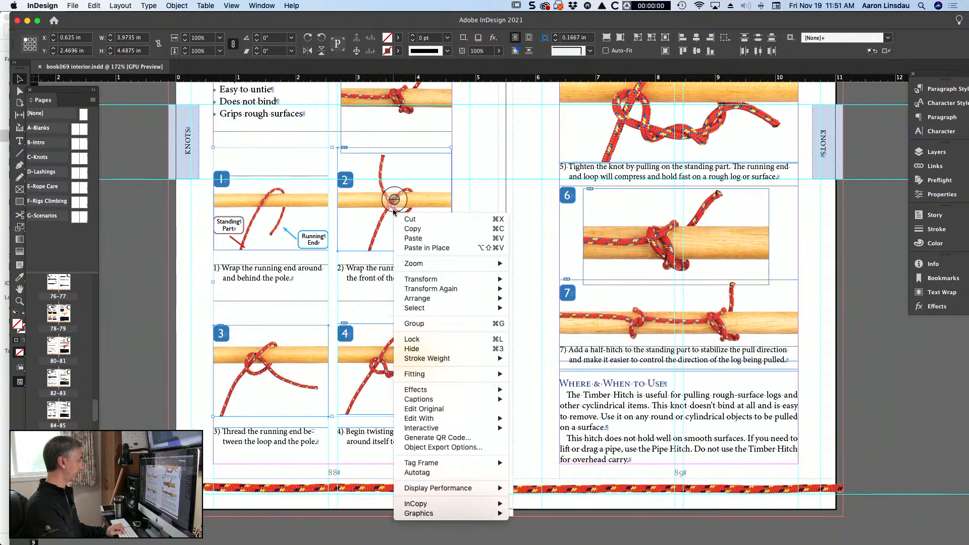
{"action": "left_click", "coordinate": [338, 233]}
{"action": "key", "text": "super+shift+a"}
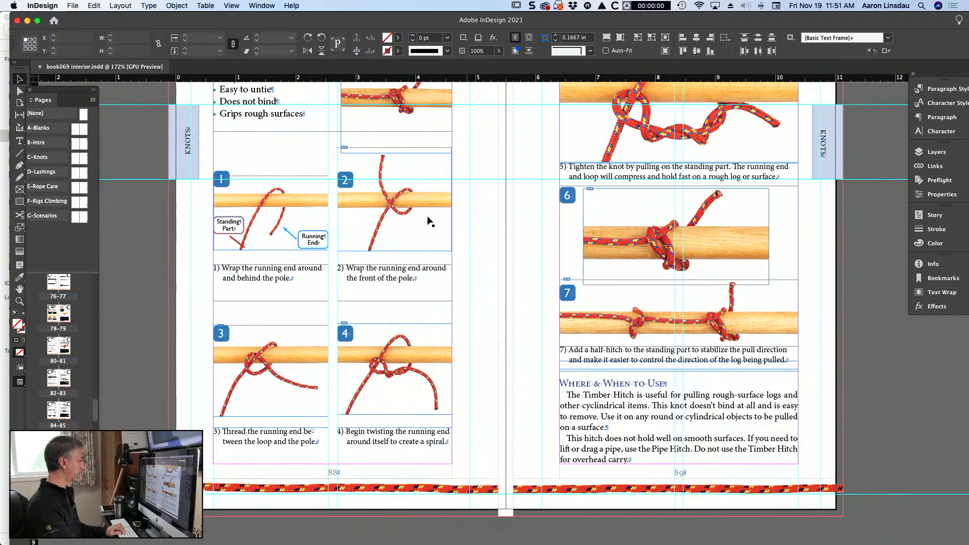
Open the original image of the step 3 picture on page 88 for editing in Photoshop
{"action": "left_click", "coordinate": [299, 380]}
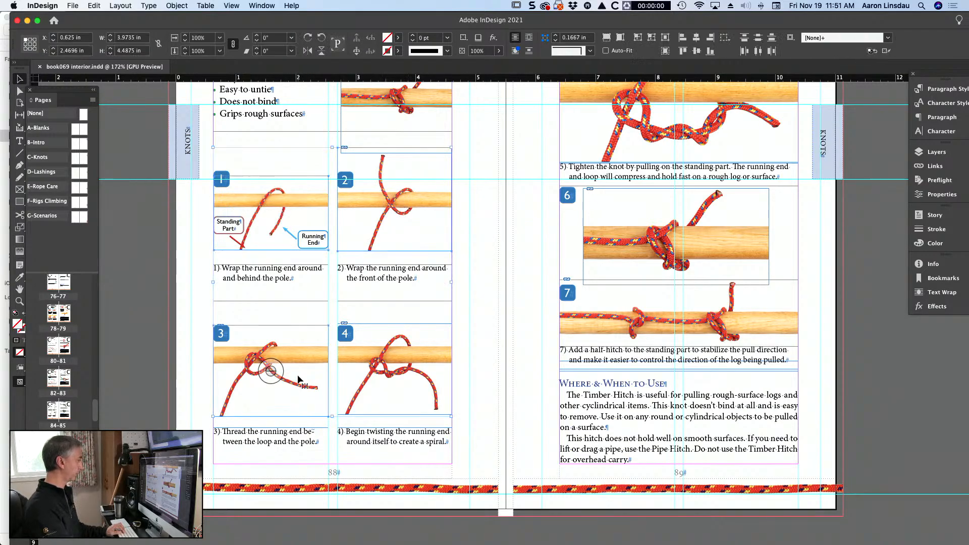
{"action": "right_click", "coordinate": [299, 380]}
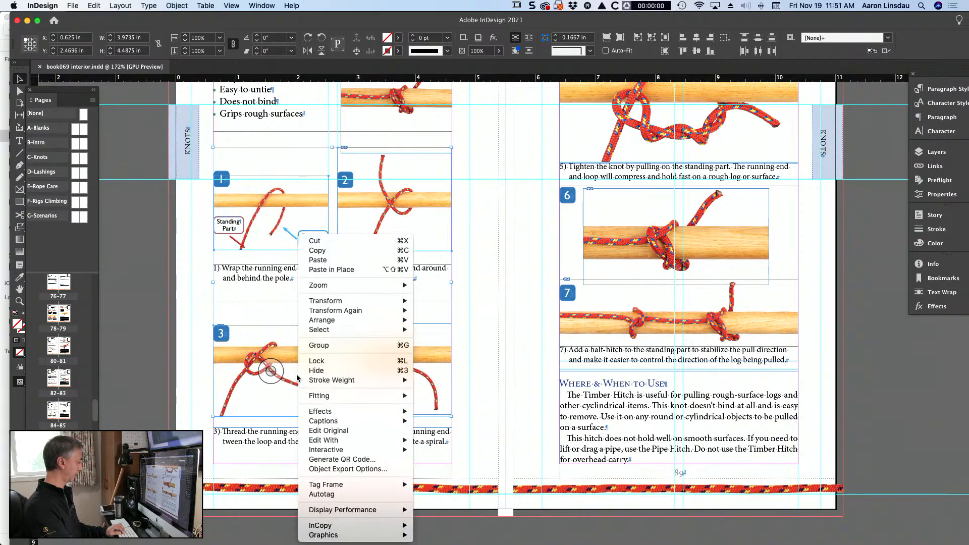
{"action": "left_click", "coordinate": [353, 430]}
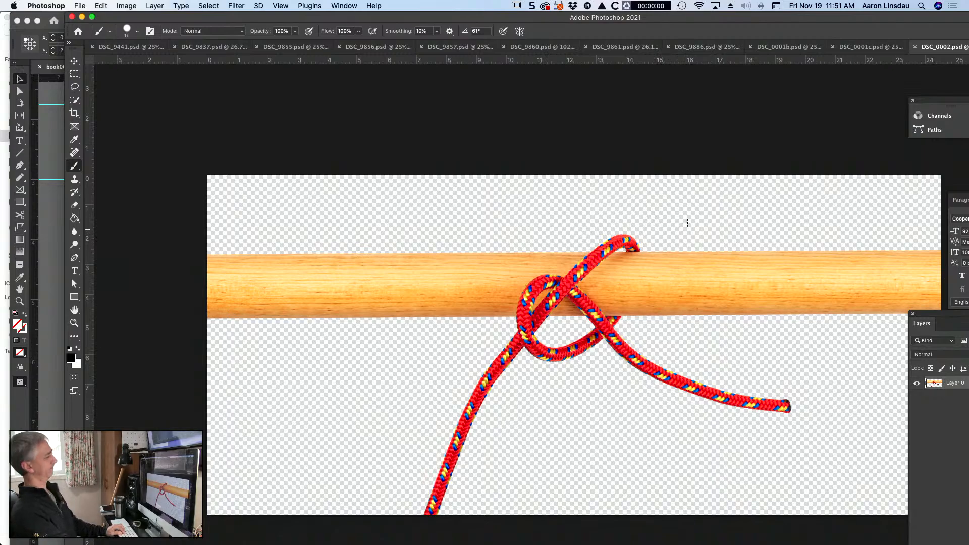
Close the DSC_9857.psd and DSC_9855.psd images of the green rope
{"action": "left_click", "coordinate": [473, 50]}
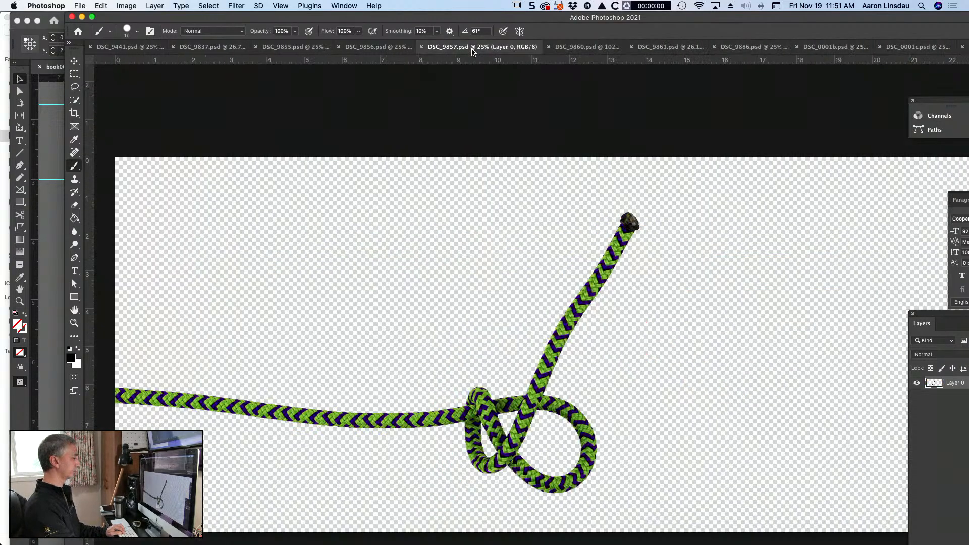
{"action": "key", "text": "super+w"}
{"action": "left_click", "coordinate": [309, 51]}
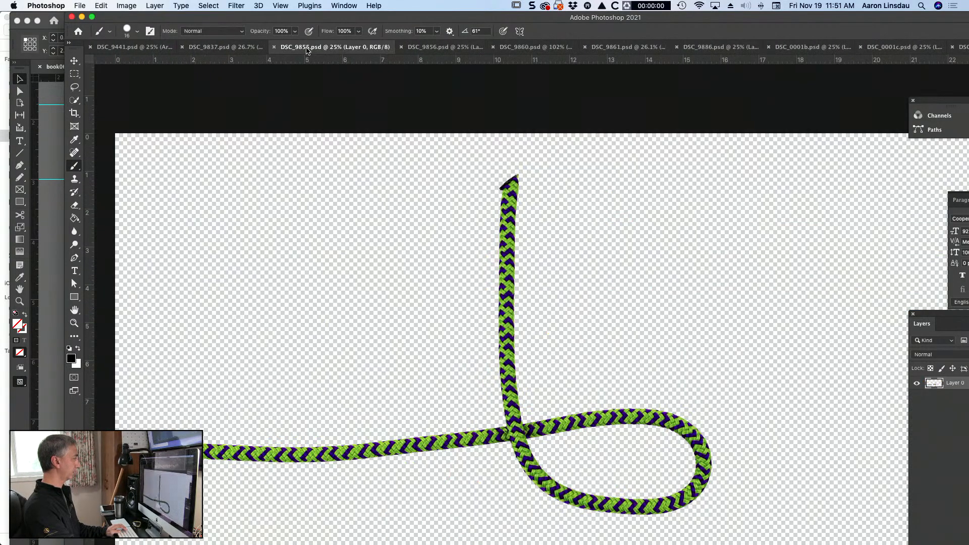
{"action": "key", "text": "super+w"}
Bring the Layers, Paragraph/Character/Shapes and Channels/Paths panel groups fully into view over the DSC_9837.psd image
{"action": "left_click", "coordinate": [247, 54]}
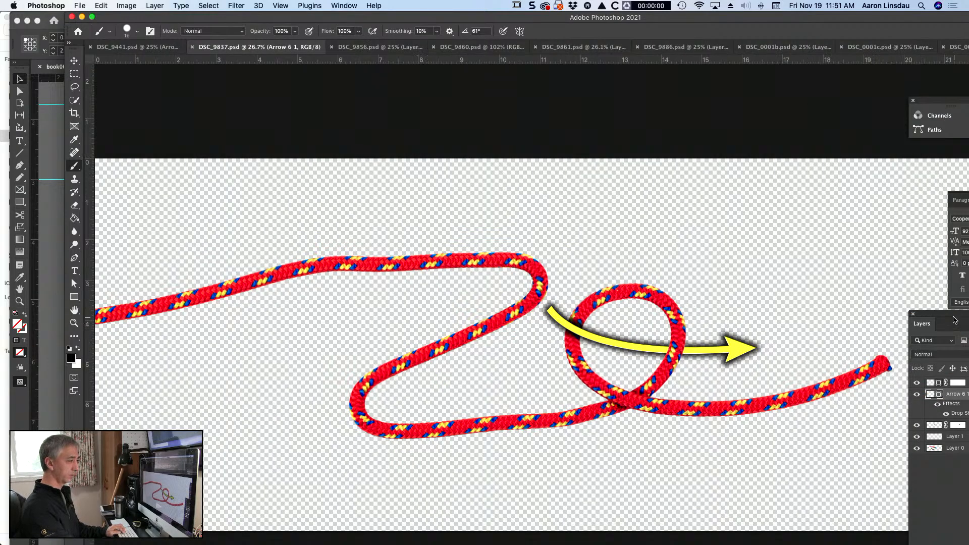
{"action": "left_click_drag", "start_coordinate": [955, 320], "coordinate": [841, 310]}
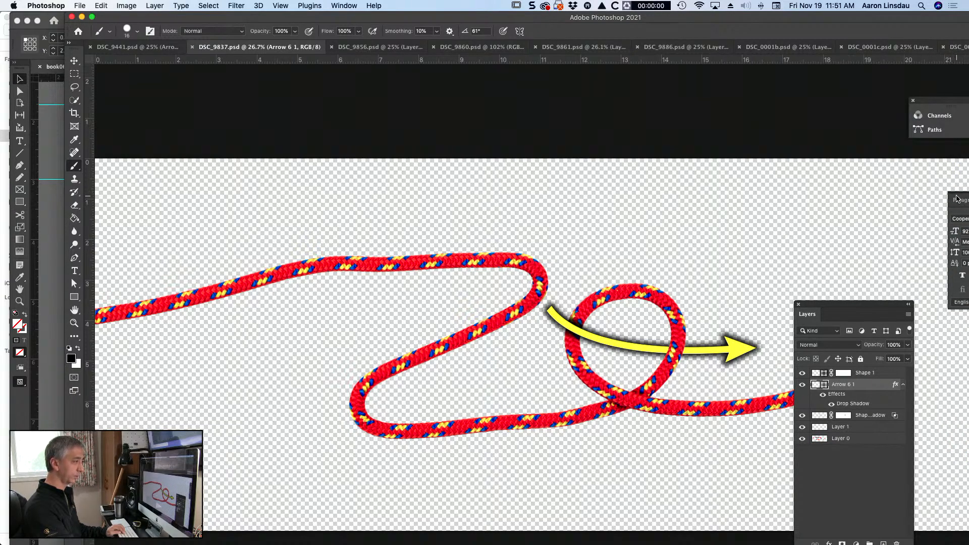
{"action": "left_click_drag", "start_coordinate": [960, 196], "coordinate": [823, 199]}
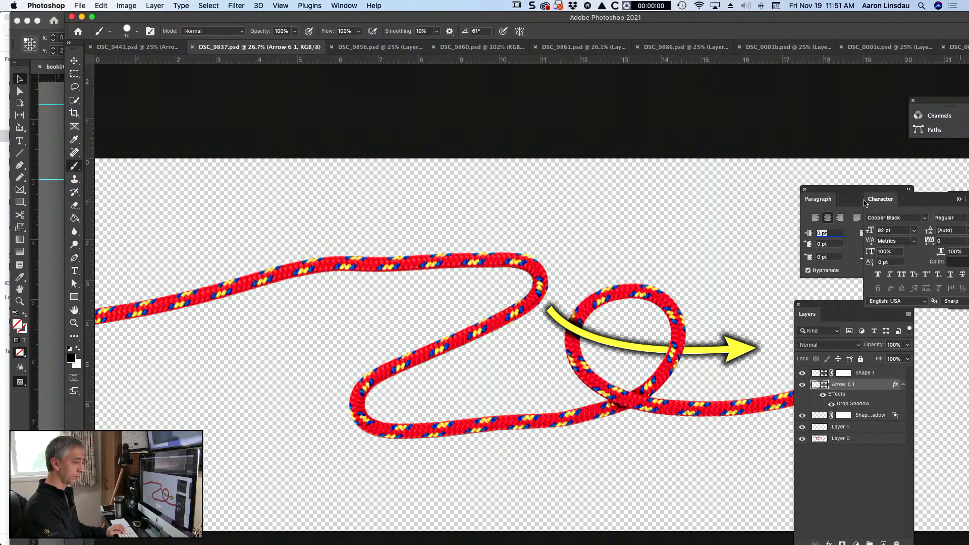
{"action": "left_click_drag", "start_coordinate": [958, 200], "coordinate": [879, 198]}
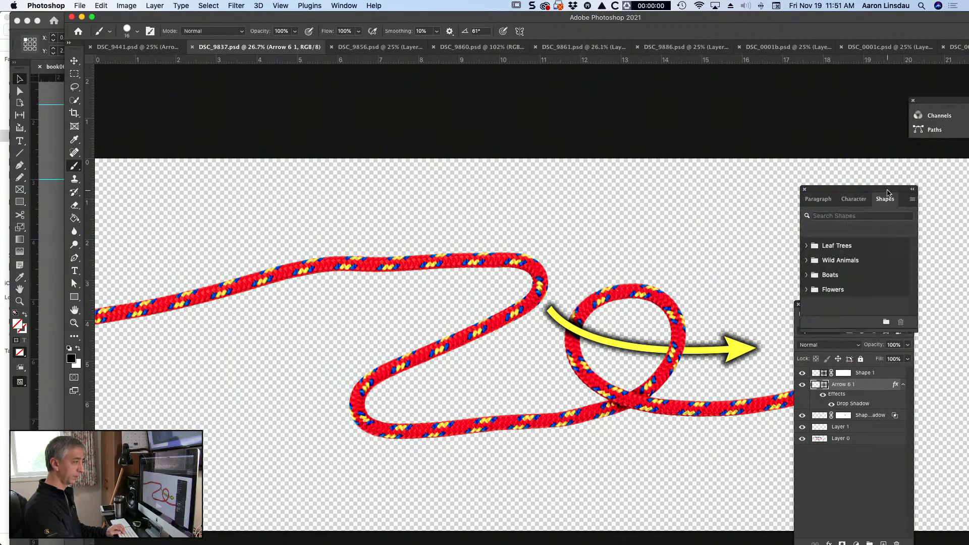
{"action": "left_click_drag", "start_coordinate": [965, 123], "coordinate": [914, 120]}
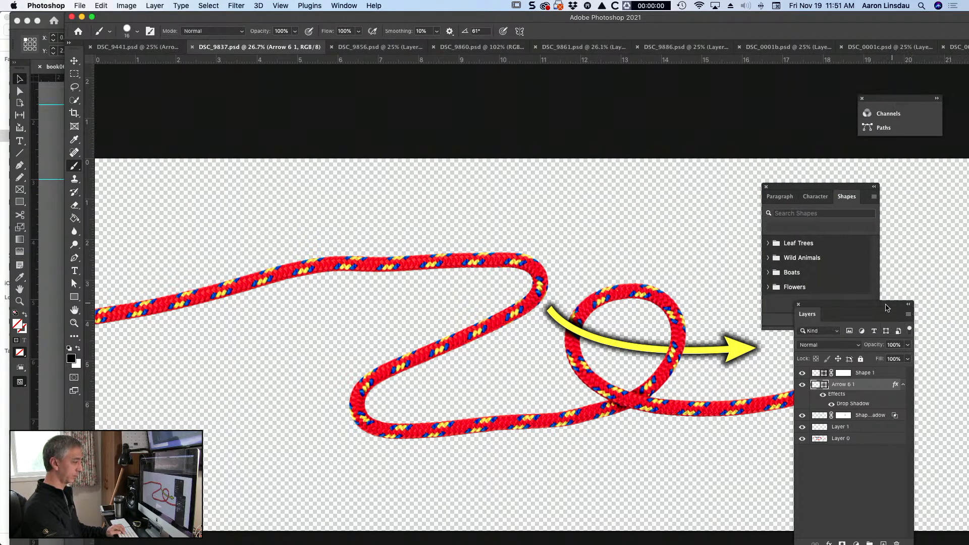
Show DSC_0001c.psd, fit the Photoshop window to the screen and collapse the Paragraph, Character and Shapes panel group
{"action": "left_click", "coordinate": [893, 51]}
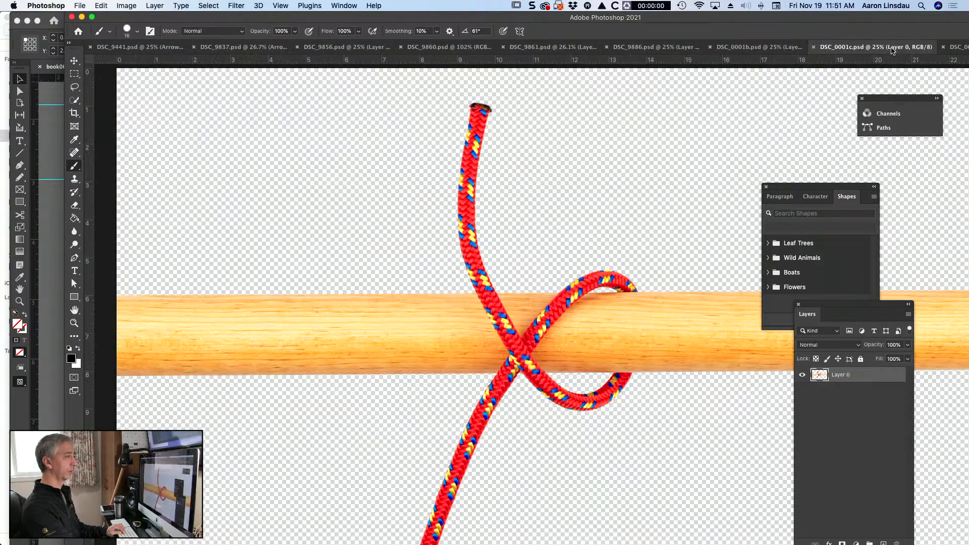
{"action": "left_click_drag", "start_coordinate": [66, 14], "coordinate": [133, 15]}
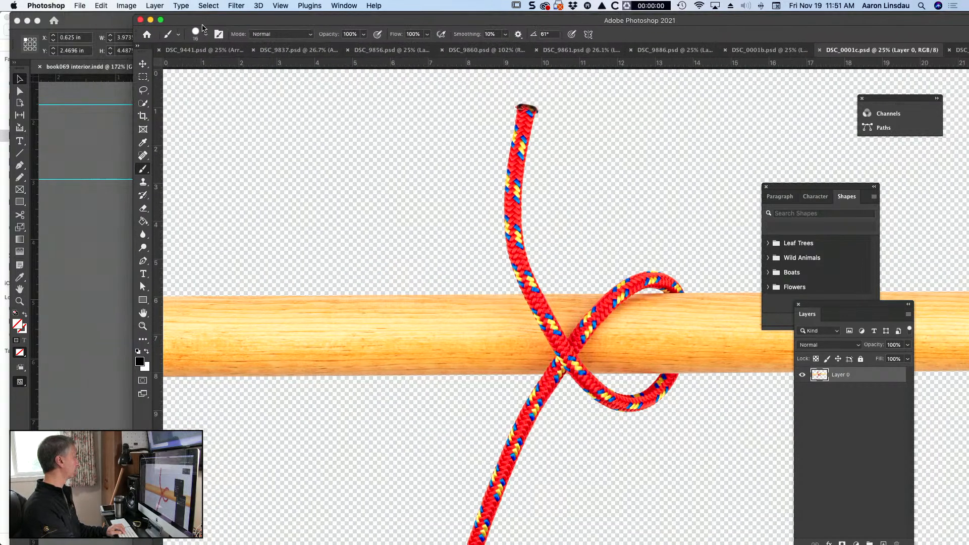
{"action": "left_click_drag", "start_coordinate": [238, 20], "coordinate": [170, 22]}
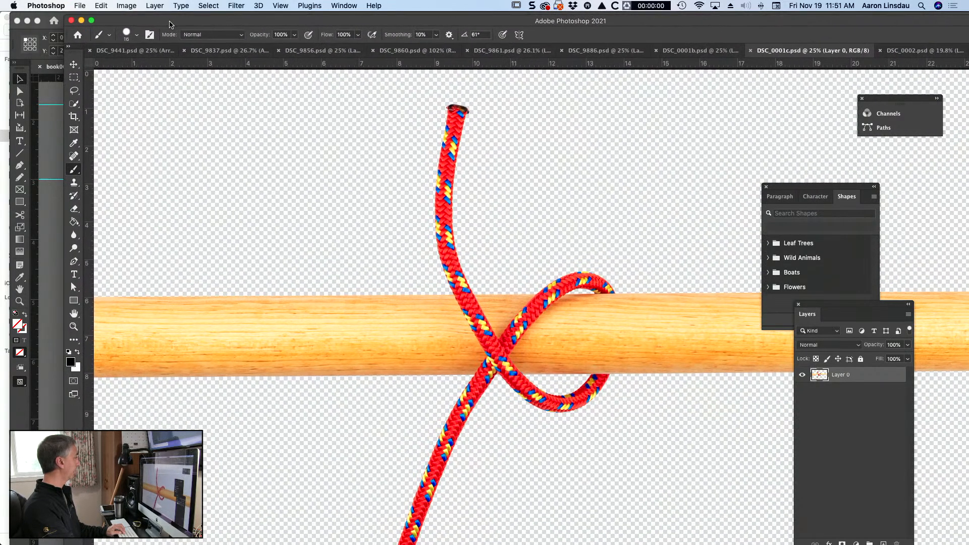
{"action": "left_click", "coordinate": [91, 20]}
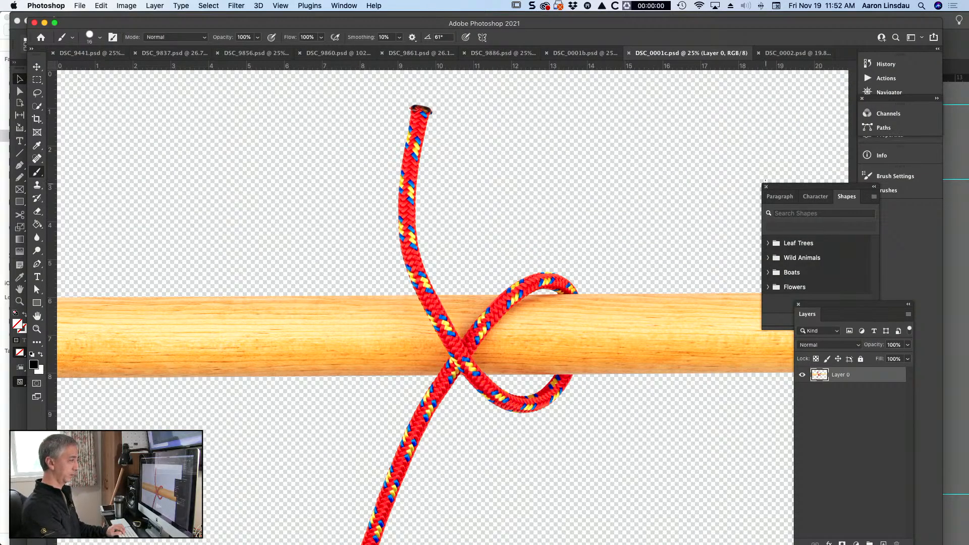
{"action": "left_click", "coordinate": [874, 186]}
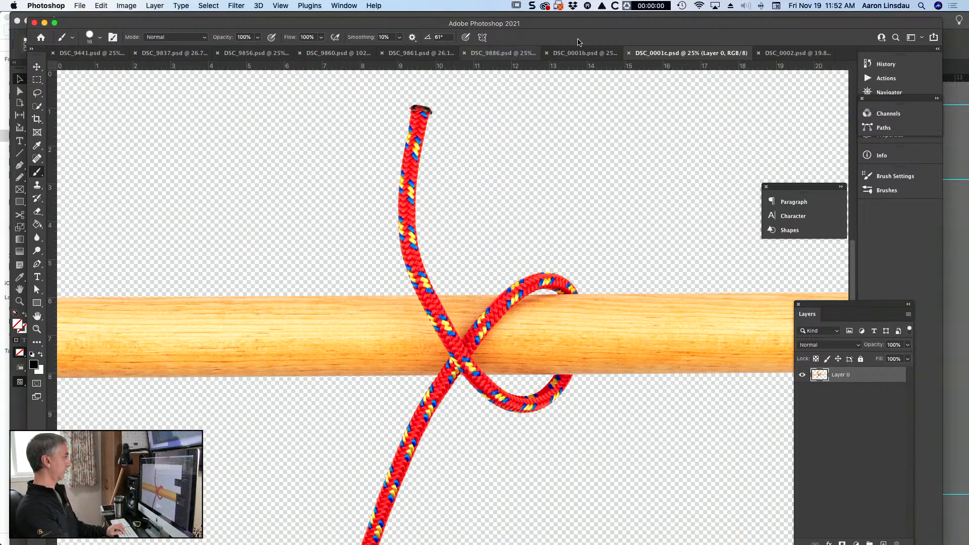
Duplicate the yellow arrowhead layer Arrow 6 1 from DSC_9441.psd into DSC_0001c.psd
{"action": "left_click", "coordinate": [790, 54]}
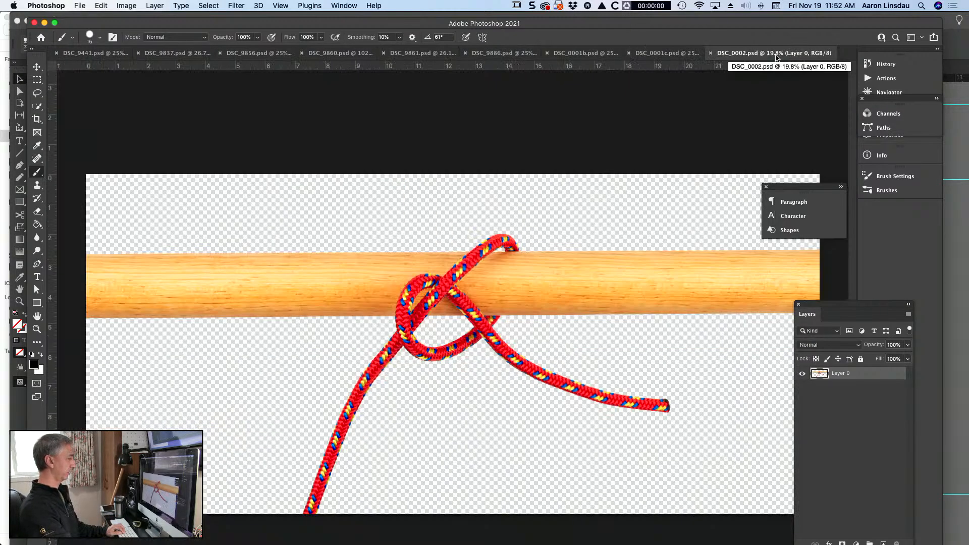
{"action": "left_click", "coordinate": [659, 54]}
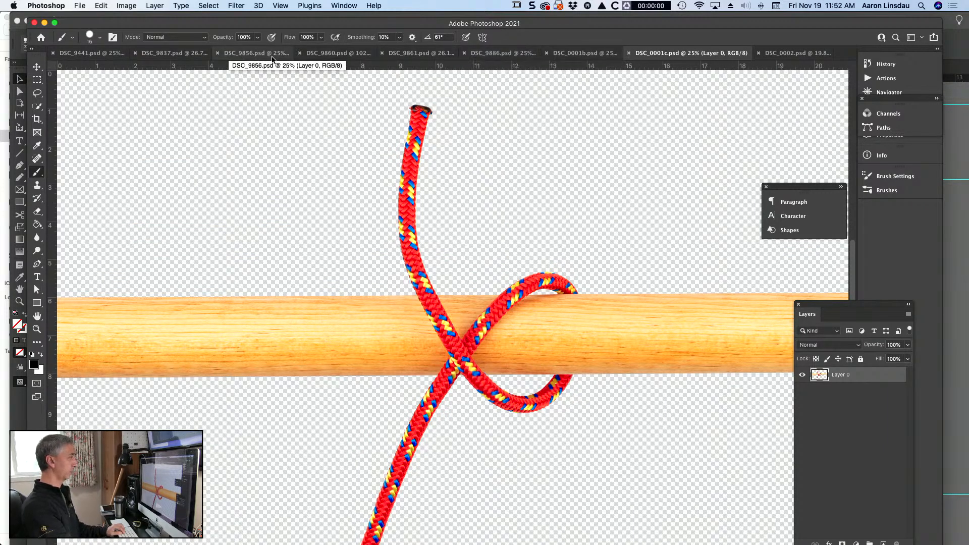
{"action": "left_click", "coordinate": [102, 54]}
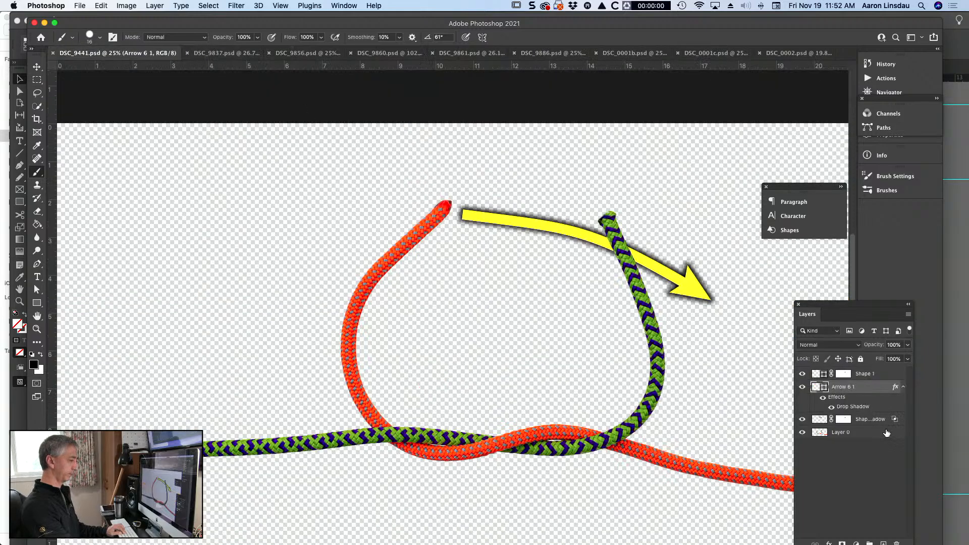
{"action": "right_click", "coordinate": [881, 394]}
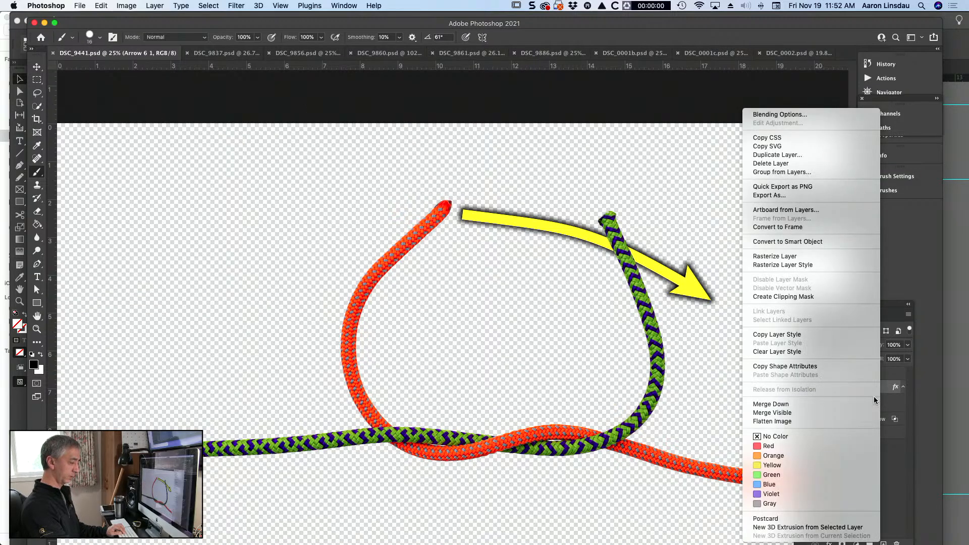
{"action": "left_click", "coordinate": [804, 158]}
{"action": "left_click", "coordinate": [688, 375]}
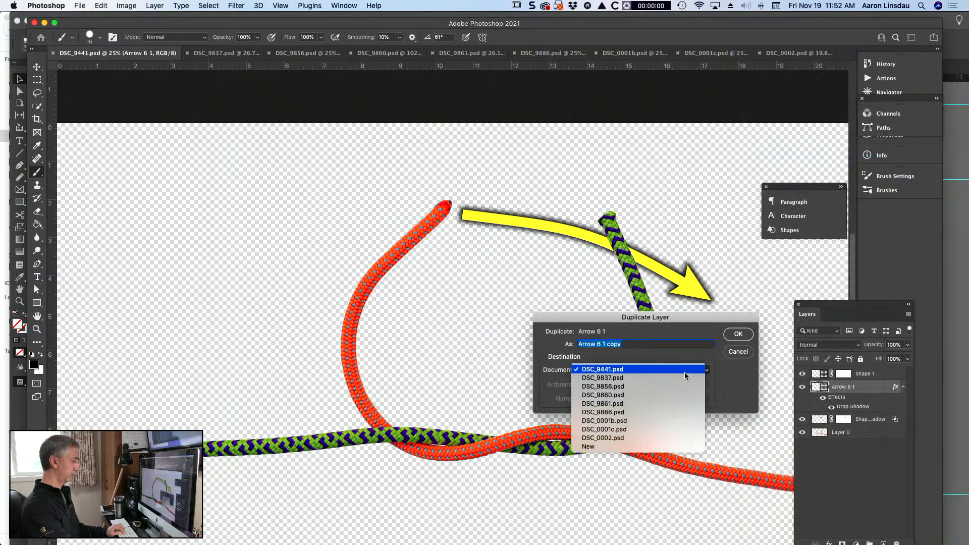
{"action": "left_click", "coordinate": [680, 429]}
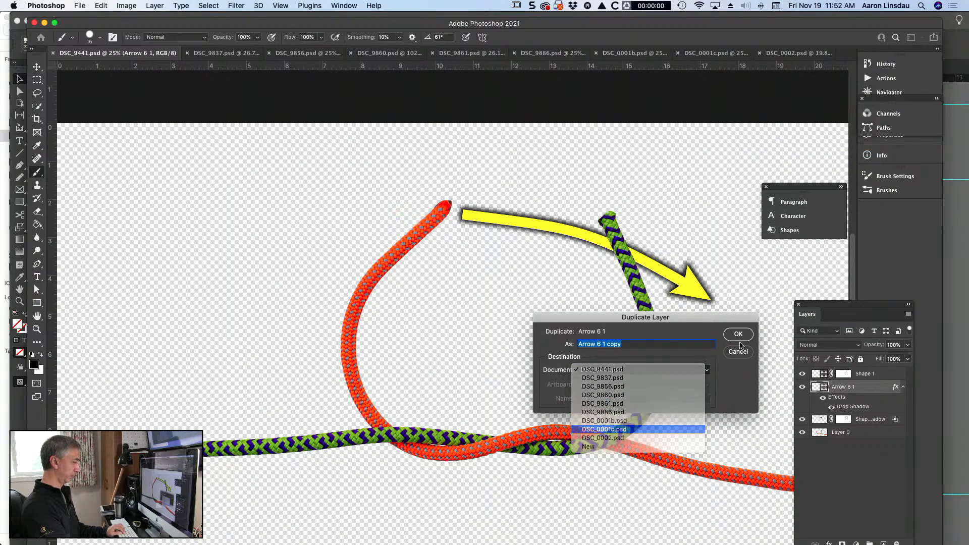
{"action": "left_click", "coordinate": [738, 334]}
Close the unneeded images DSC_9837.psd, DSC_9856.psd, DSC_9860.psd and DSC_9441.psd
{"action": "left_click", "coordinate": [226, 57]}
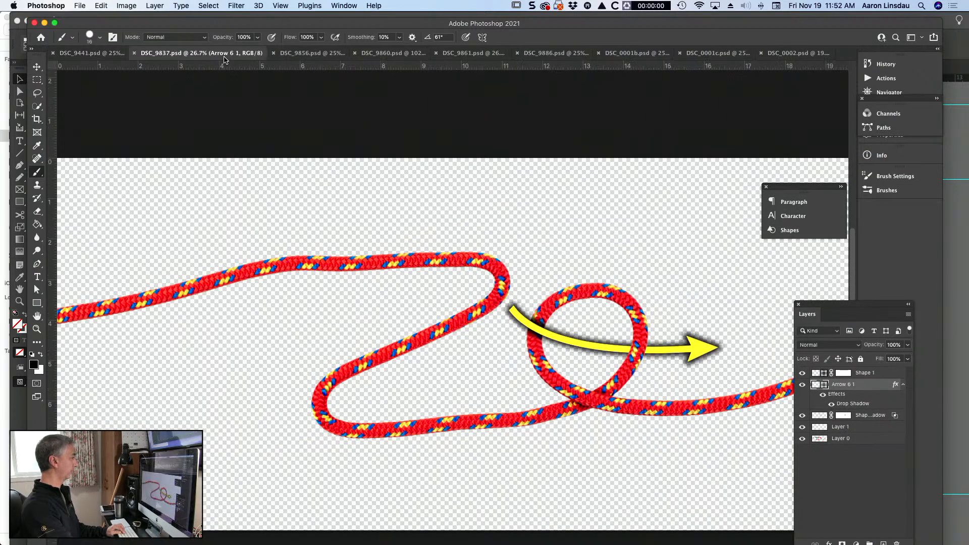
{"action": "key", "text": "super+w"}
{"action": "left_click", "coordinate": [236, 58]}
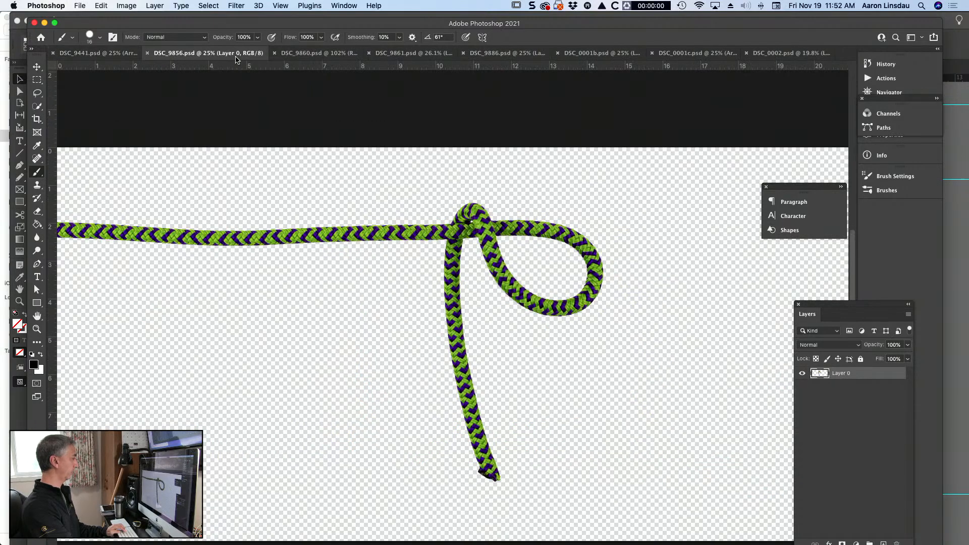
{"action": "key", "text": "super+w"}
{"action": "left_click", "coordinate": [244, 60]}
{"action": "key", "text": "super+w"}
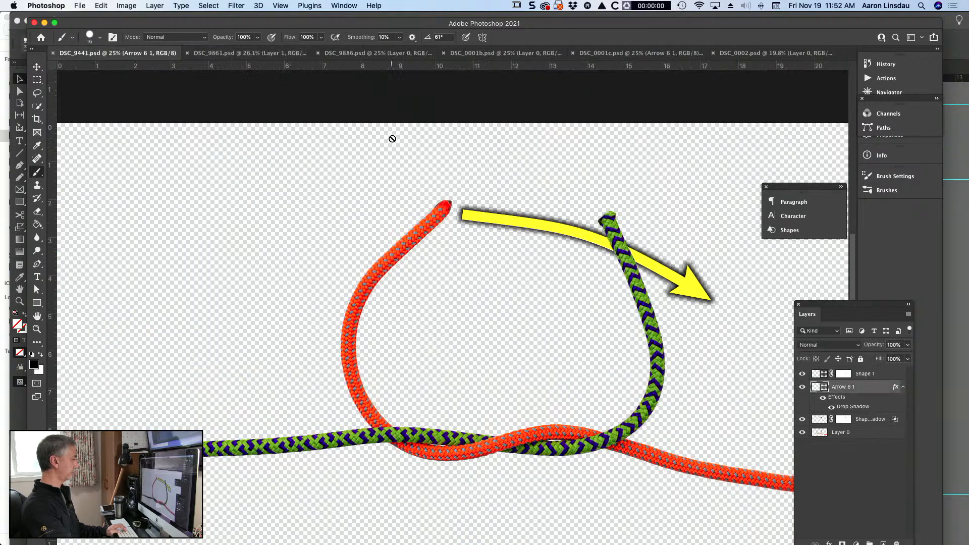
{"action": "key", "text": "super+w"}
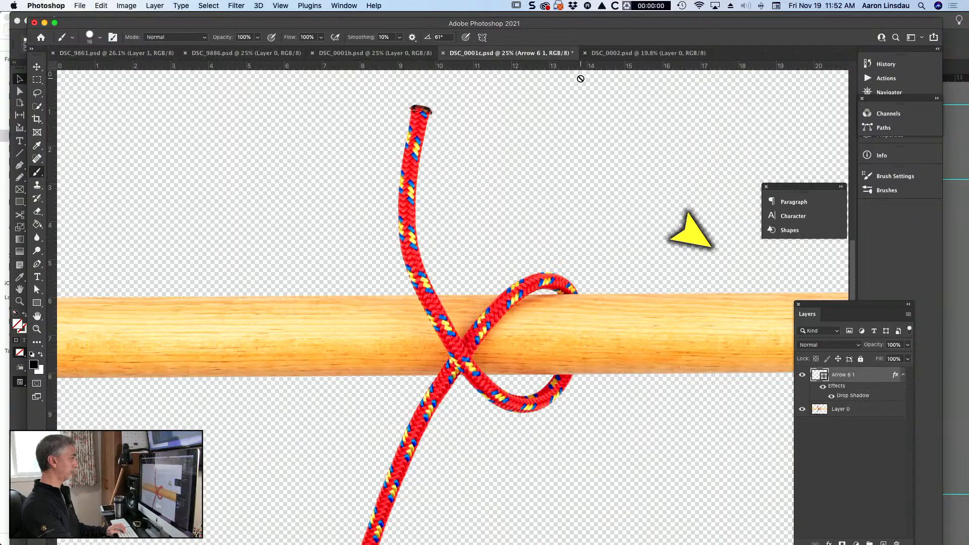
Move the yellow arrowhead in DSC_0001c.psd to just below the pole, beside the rope's standing part
{"action": "key", "text": "super+0"}
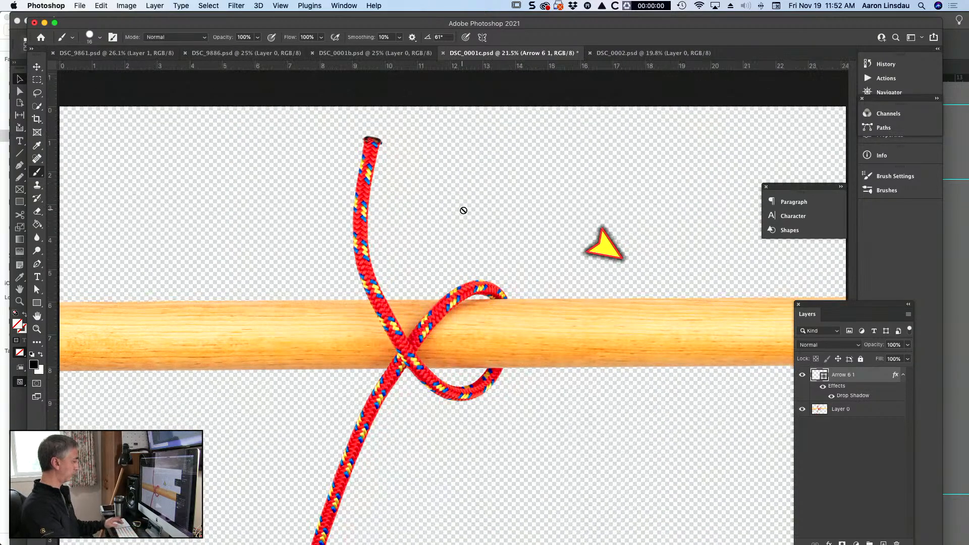
{"action": "key", "text": "v"}
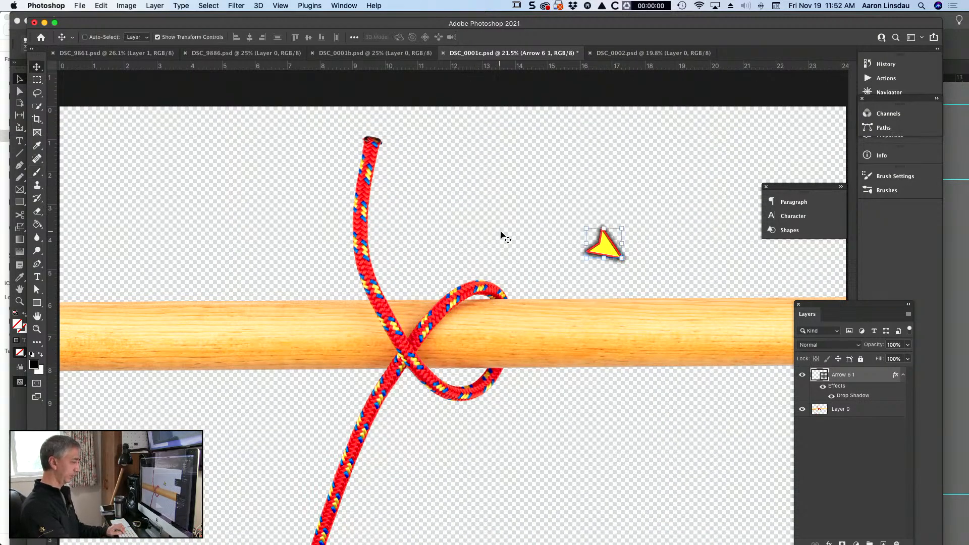
{"action": "left_click_drag", "start_coordinate": [607, 252], "coordinate": [427, 431]}
Draw a curved Pen shape from beside the rope's upper end, bulging outward across the pole, to the back of the arrowhead
{"action": "key", "text": "p"}
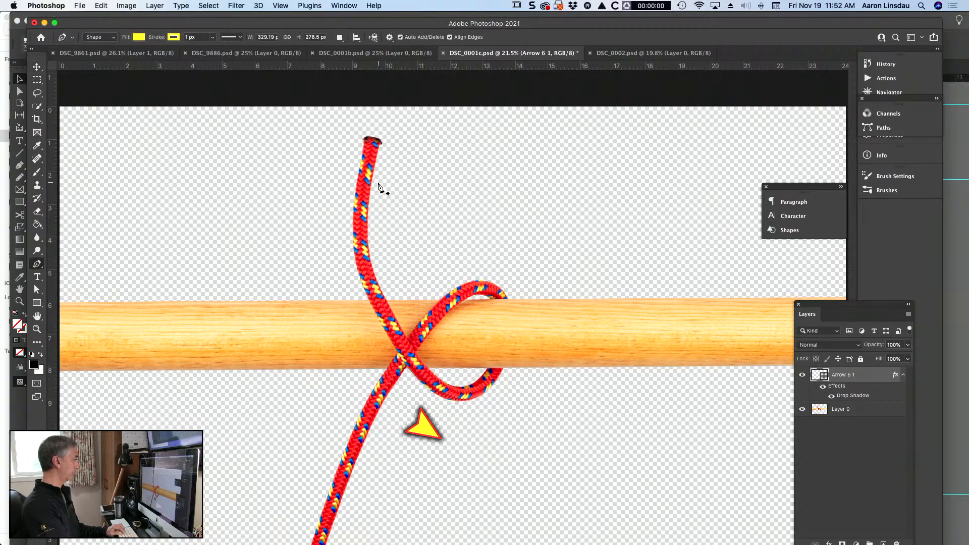
{"action": "left_click", "coordinate": [354, 167]}
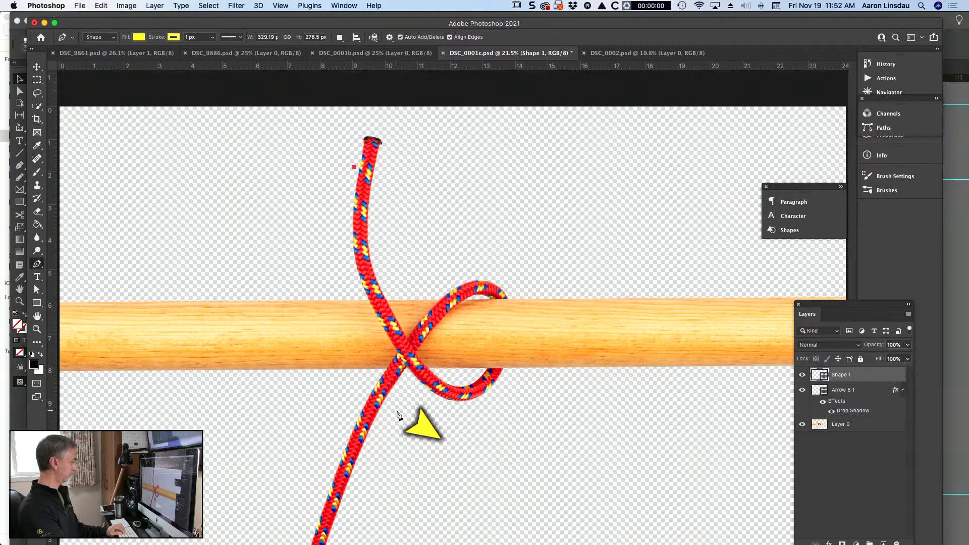
{"action": "left_click_drag", "start_coordinate": [400, 414], "coordinate": [602, 496]}
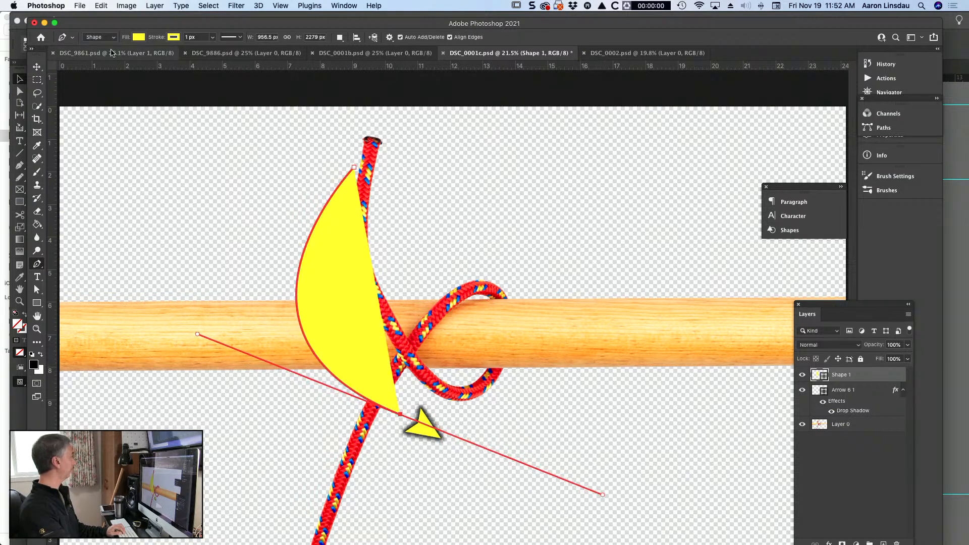
Give the curve no fill and a yellow 40 px stroke, thicken the stroke further and deselect the shape
{"action": "left_click", "coordinate": [142, 37]}
{"action": "left_click", "coordinate": [80, 57]}
{"action": "left_click", "coordinate": [175, 38]}
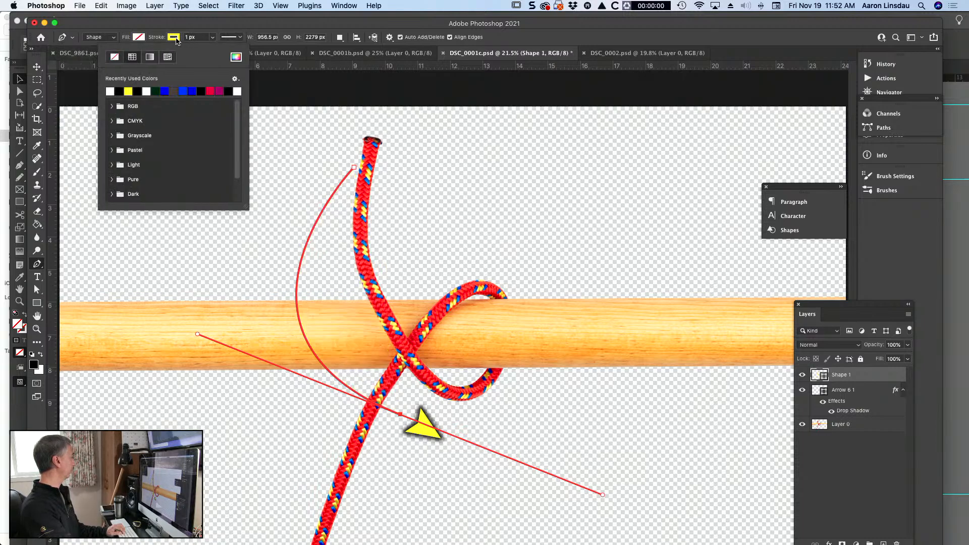
{"action": "left_click", "coordinate": [129, 90]}
{"action": "left_click", "coordinate": [203, 37]}
{"action": "type", "text": "40"}
{"action": "key", "text": "Tab"}
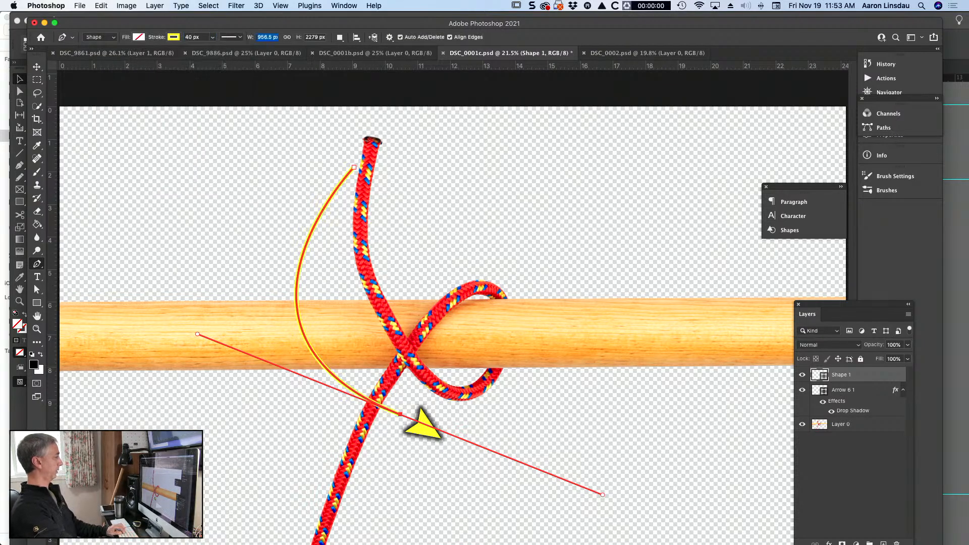
{"action": "left_click", "coordinate": [199, 37]}
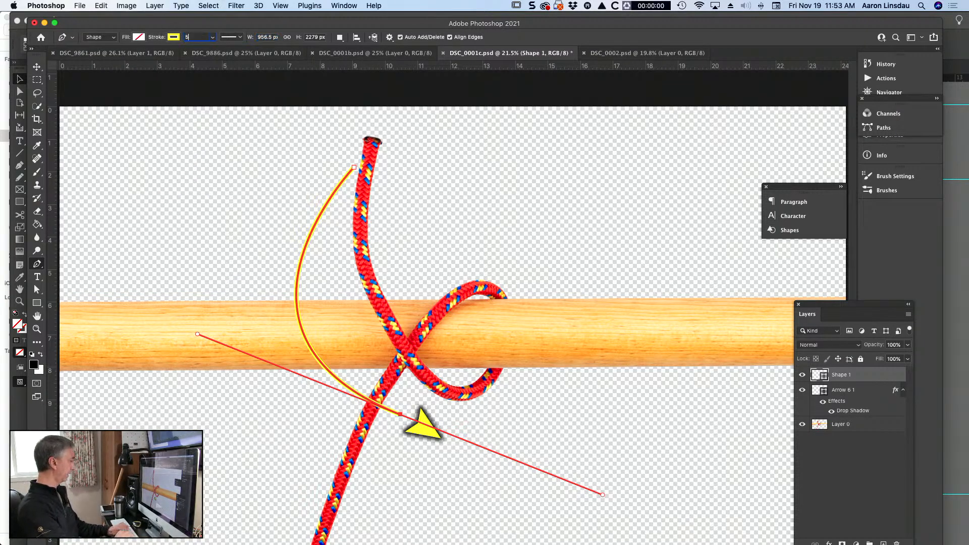
{"action": "left_click", "coordinate": [899, 479]}
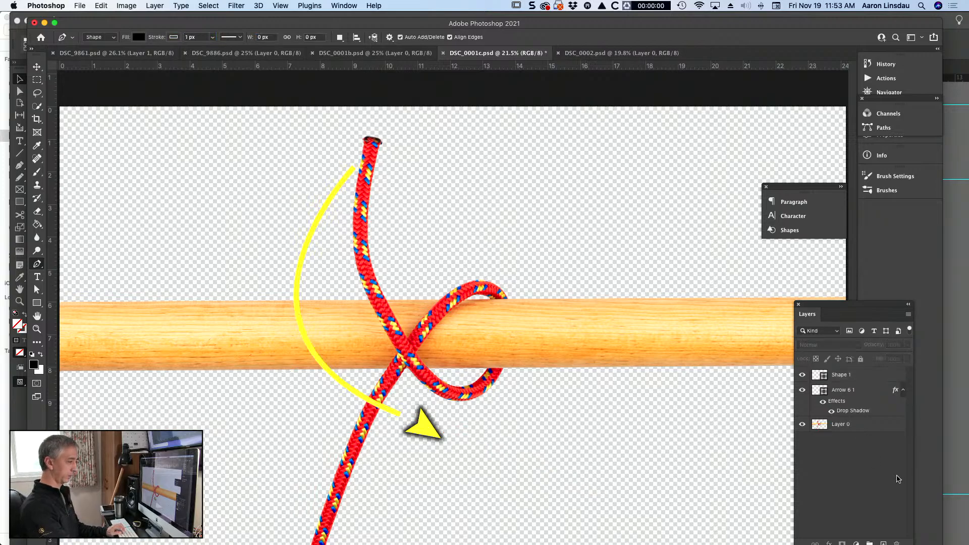
Give the yellow curve's shape layer a Drop Shadow effect and deselect the layer
{"action": "double_click", "coordinate": [896, 378]}
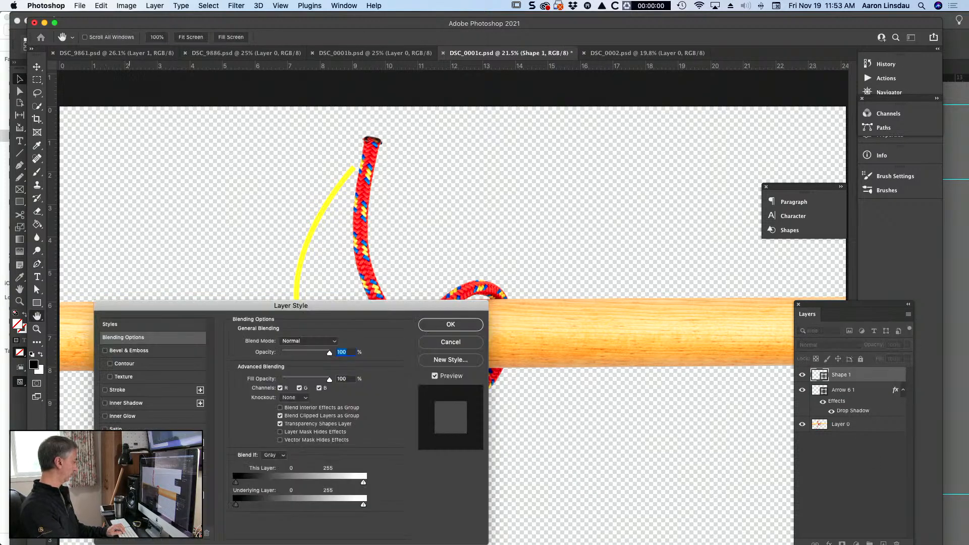
{"action": "left_click", "coordinate": [129, 495]}
{"action": "left_click", "coordinate": [465, 325]}
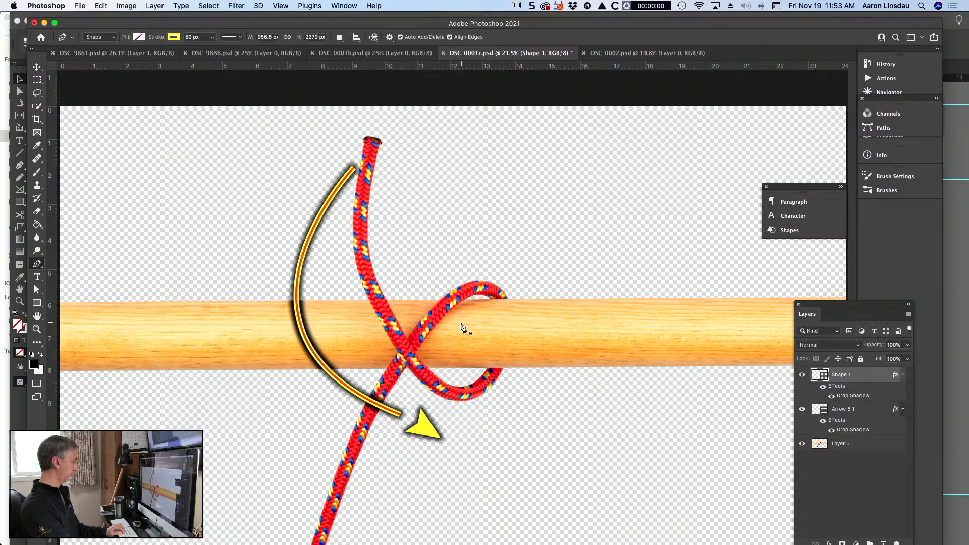
{"action": "left_click", "coordinate": [828, 477]}
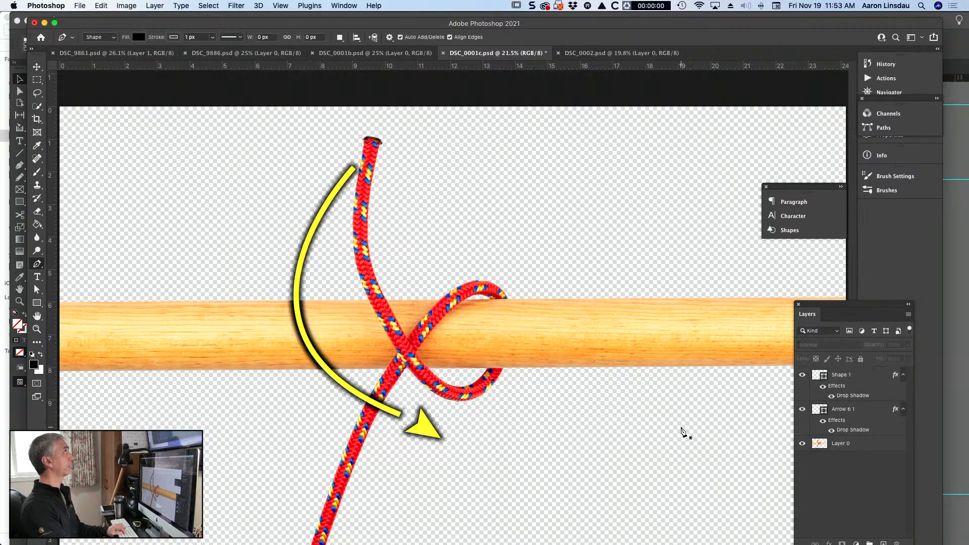
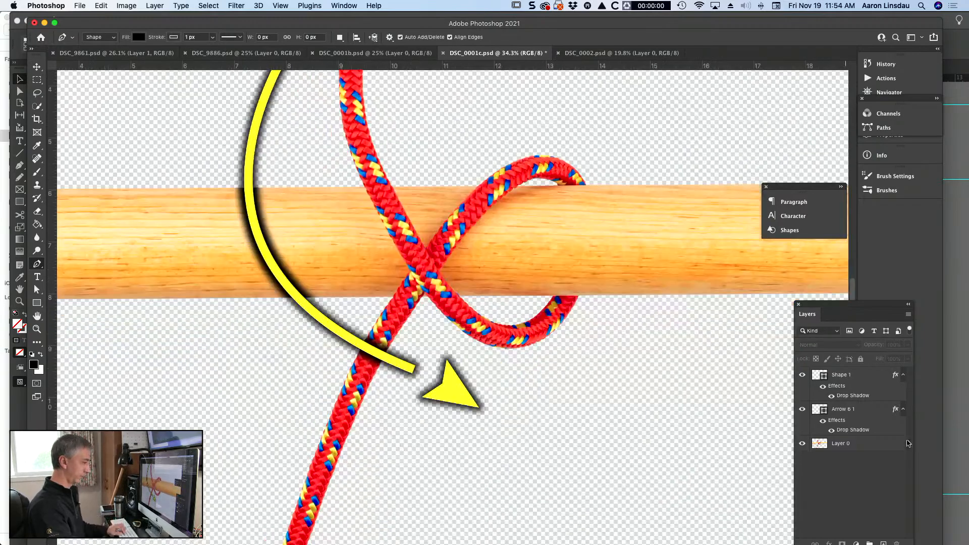
Move the yellow arrowhead about 0.35 in left and 0.08 in up, against the lower end of the curve
{"action": "left_click", "coordinate": [861, 410]}
{"action": "key", "text": "v"}
{"action": "left_click_drag", "start_coordinate": [454, 384], "coordinate": [432, 375]}
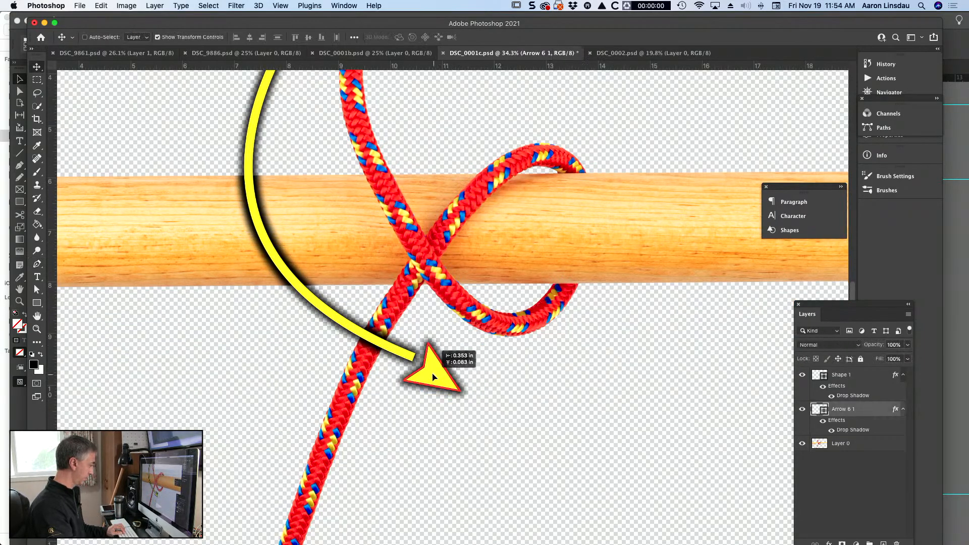
{"action": "scroll", "coordinate": [432, 376], "scroll_direction": "up", "scroll_amount": 3}
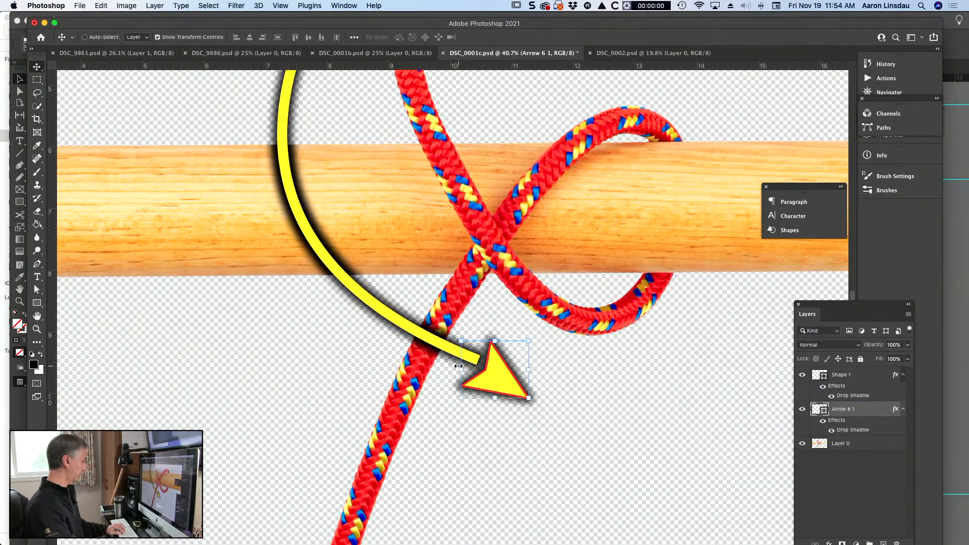
Switch to InDesign and open the Terminology and Suggested Learning Order spread on pages 6–7 of the book
{"action": "key", "text": "super+Tab"}
{"action": "key", "text": "super+Tab"}
{"action": "key", "text": "super+Tab"}
{"action": "key", "text": "super+shift+Tab"}
{"action": "key", "text": "super+shift+Tab"}
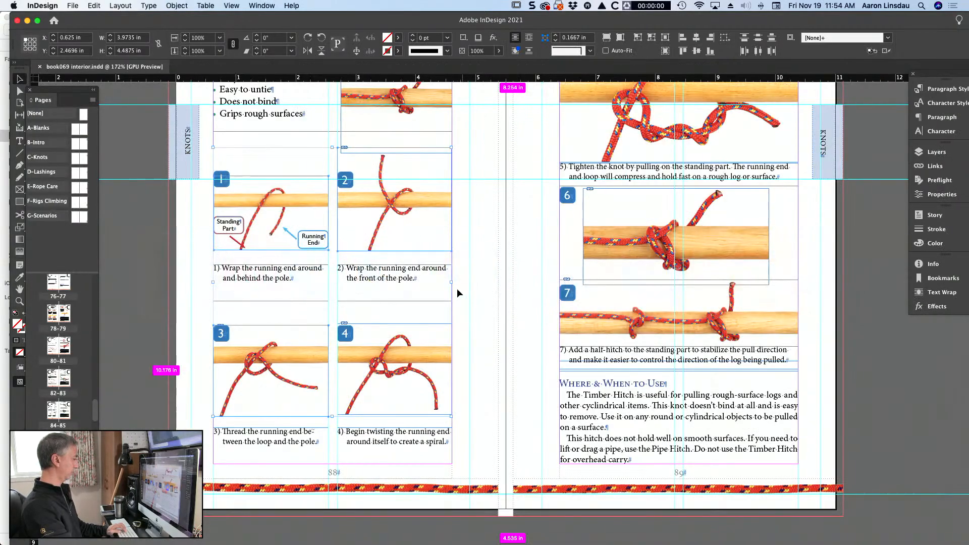
{"action": "left_click_drag", "start_coordinate": [96, 419], "coordinate": [95, 277]}
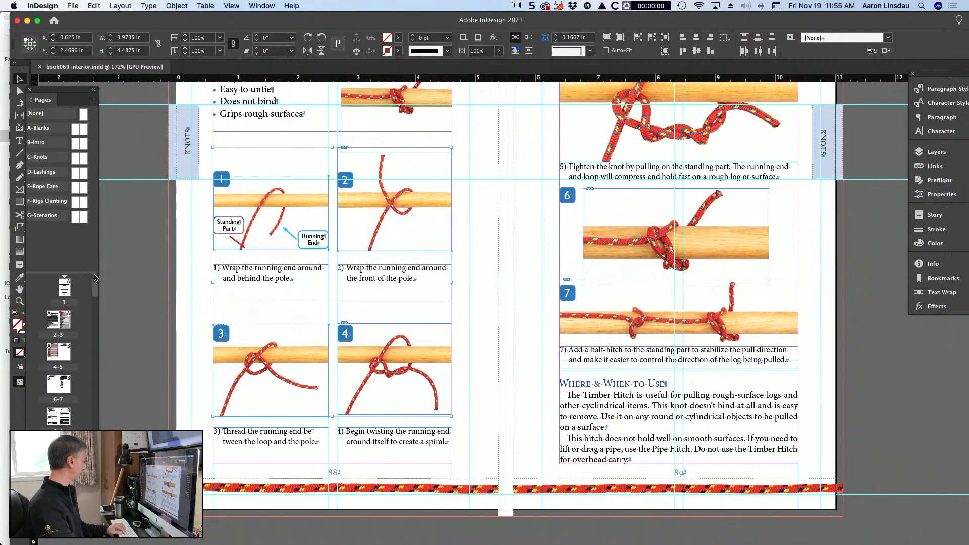
{"action": "double_click", "coordinate": [66, 388]}
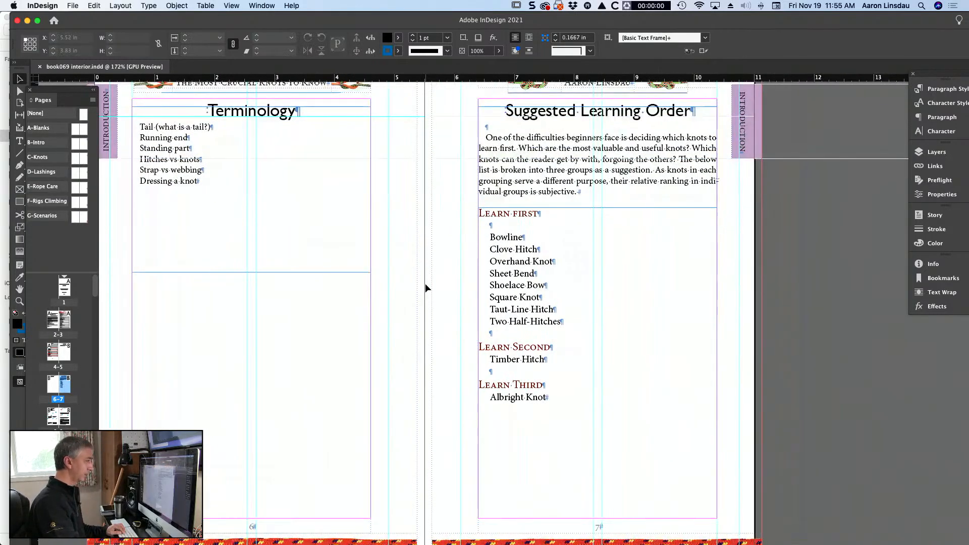
Add the note "Different rope surfaces and stiffness - loosen in the wind, talk about this." below the Terminology list and save the book
{"action": "double_click", "coordinate": [222, 253]}
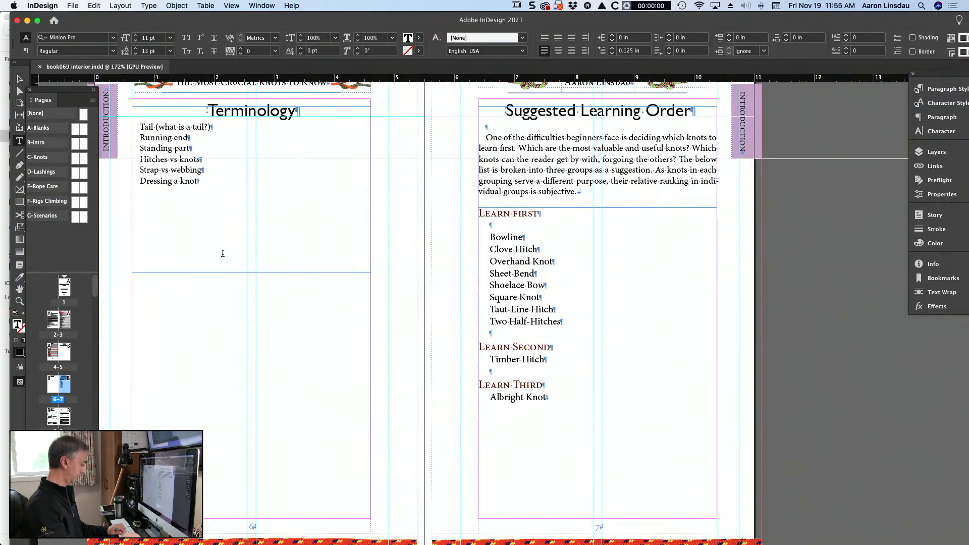
{"action": "key", "text": "Return"}
{"action": "key", "text": "Return"}
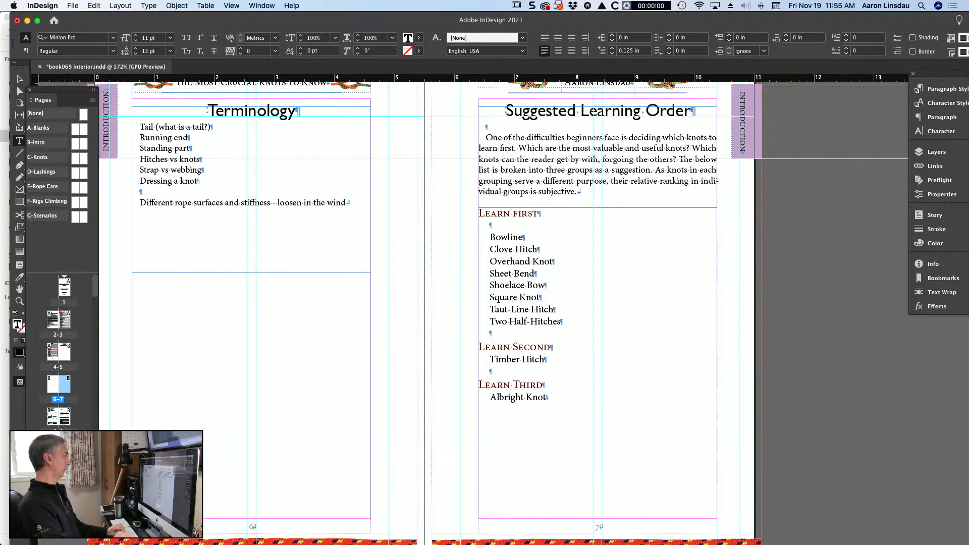
{"action": "type", "text": "about this."}
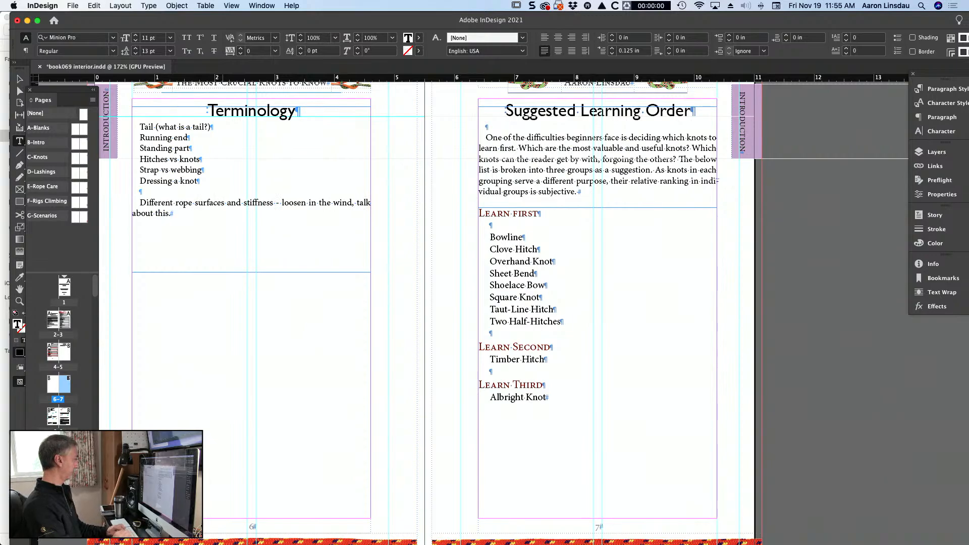
{"action": "key", "text": "Escape"}
{"action": "key", "text": "super+s"}
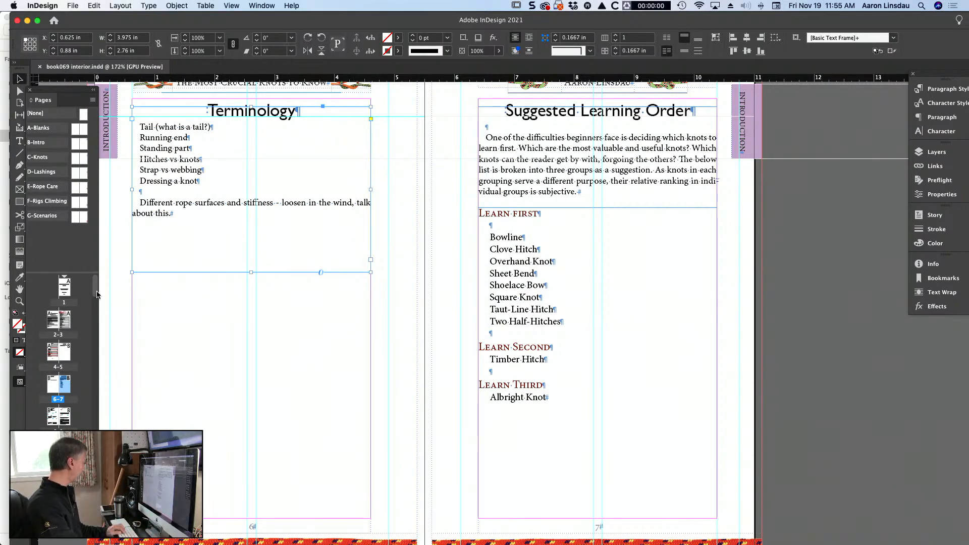
Look through the book's knot spreads and return to the Timber Hitch spread on pages 88–89
{"action": "scroll", "coordinate": [62, 376], "scroll_direction": "down", "scroll_amount": 15}
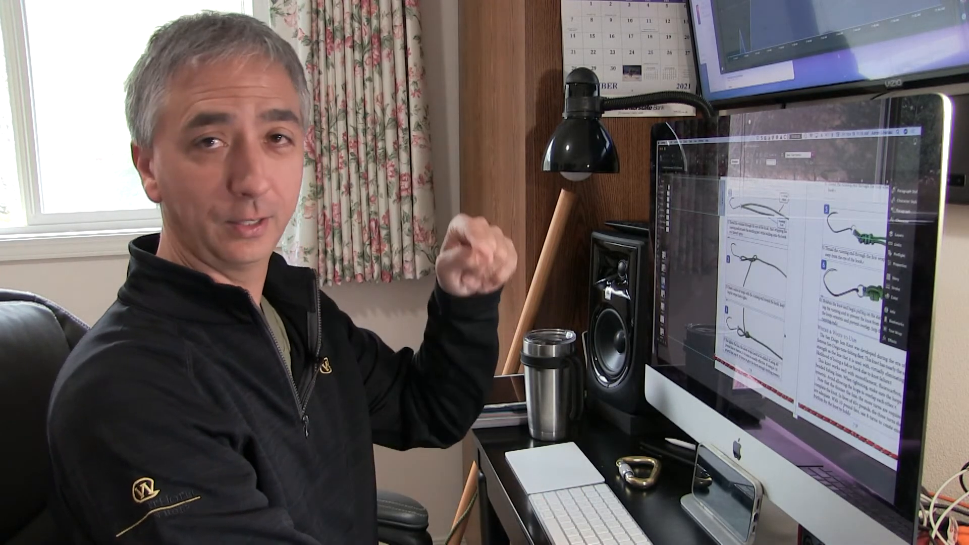
{"action": "scroll", "coordinate": [782, 337], "scroll_direction": "up", "scroll_amount": 3}
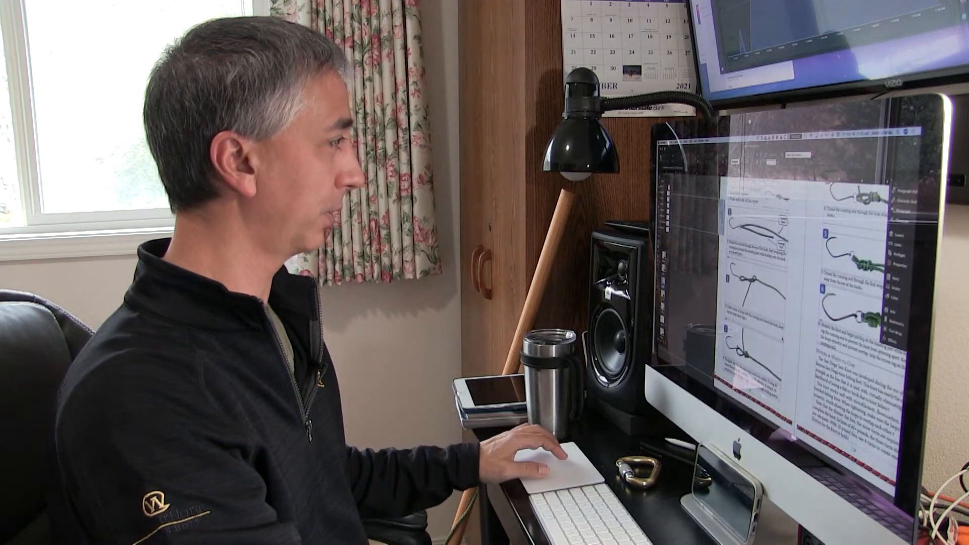
{"action": "scroll", "coordinate": [783, 340], "scroll_direction": "down", "scroll_amount": 10}
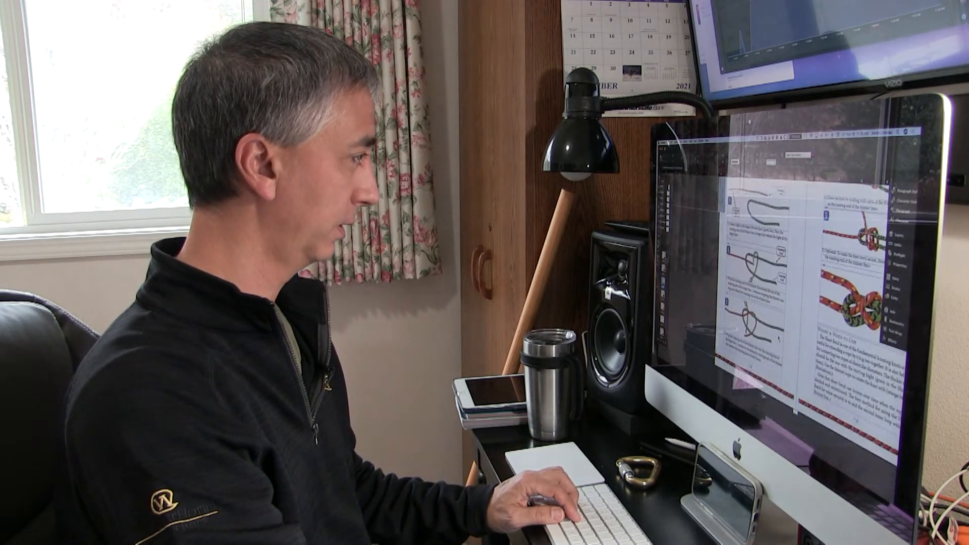
{"action": "scroll", "coordinate": [779, 338], "scroll_direction": "down", "scroll_amount": 10}
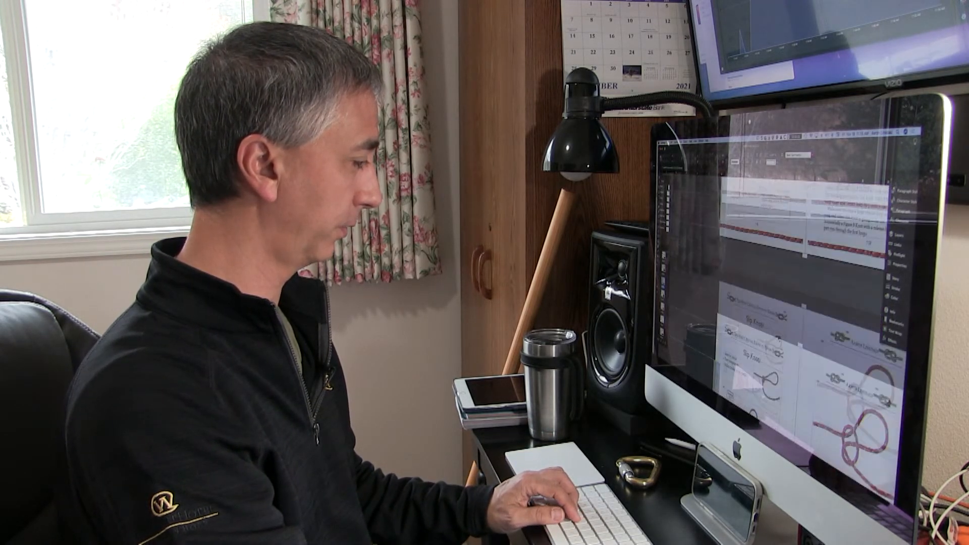
{"action": "scroll", "coordinate": [780, 339], "scroll_direction": "down", "scroll_amount": 2}
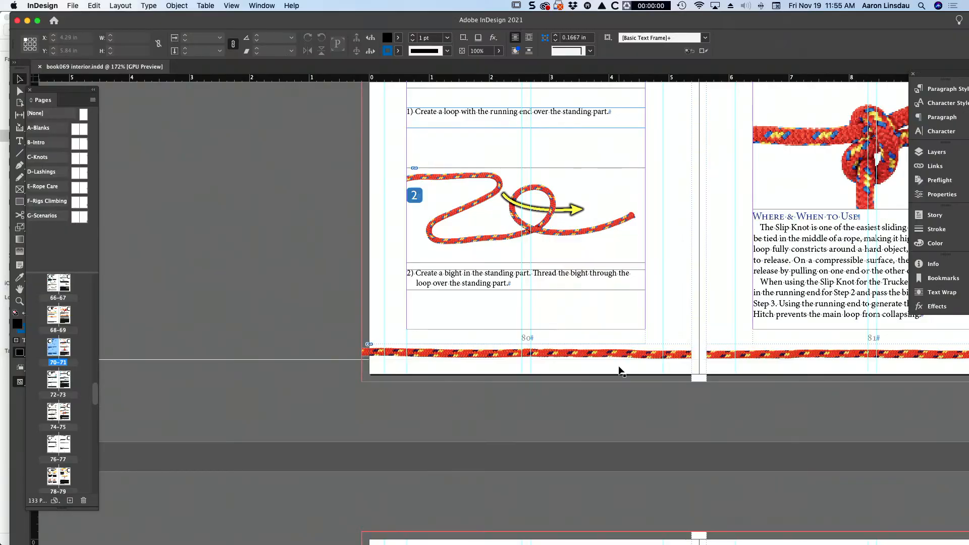
{"action": "scroll", "coordinate": [621, 372], "scroll_direction": "down", "scroll_amount": 10}
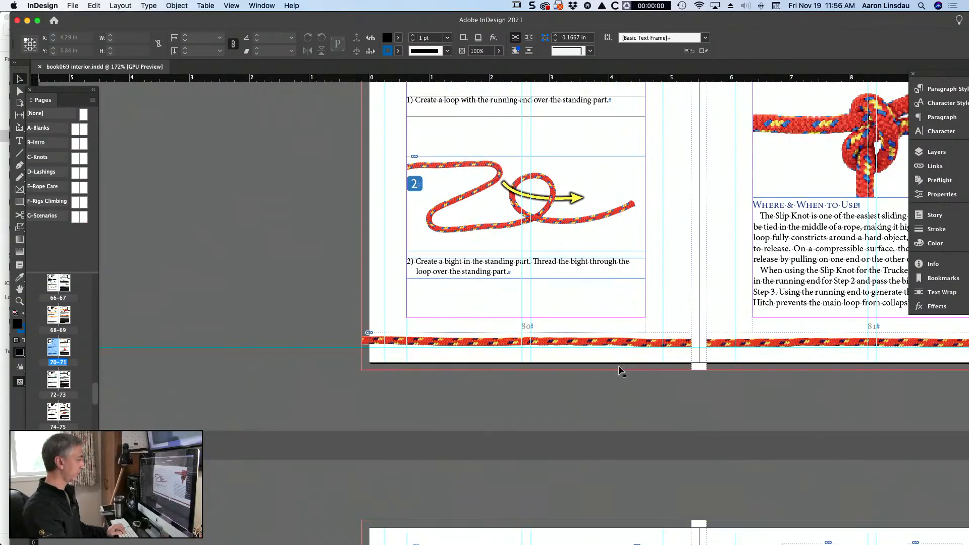
{"action": "scroll", "coordinate": [621, 371], "scroll_direction": "down", "scroll_amount": 20}
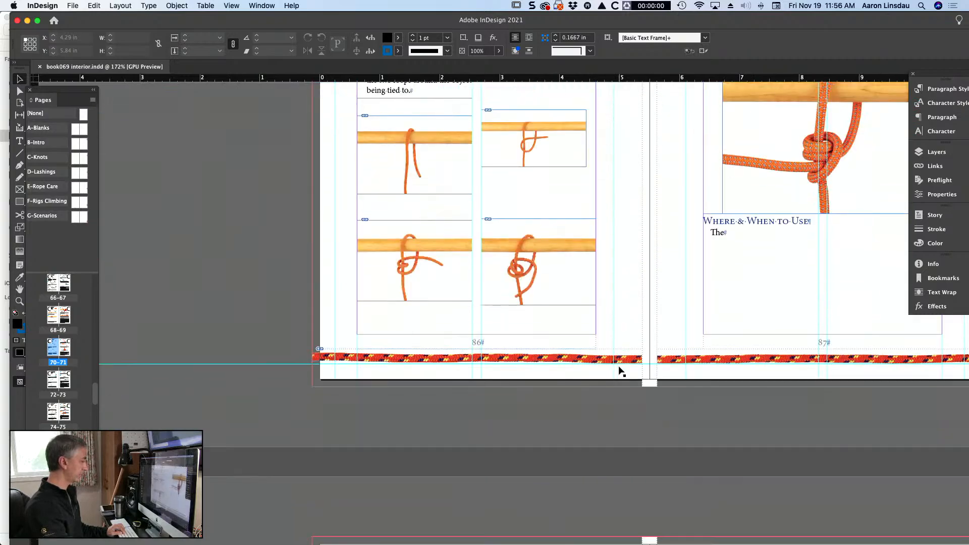
{"action": "scroll", "coordinate": [621, 371], "scroll_direction": "down", "scroll_amount": 15}
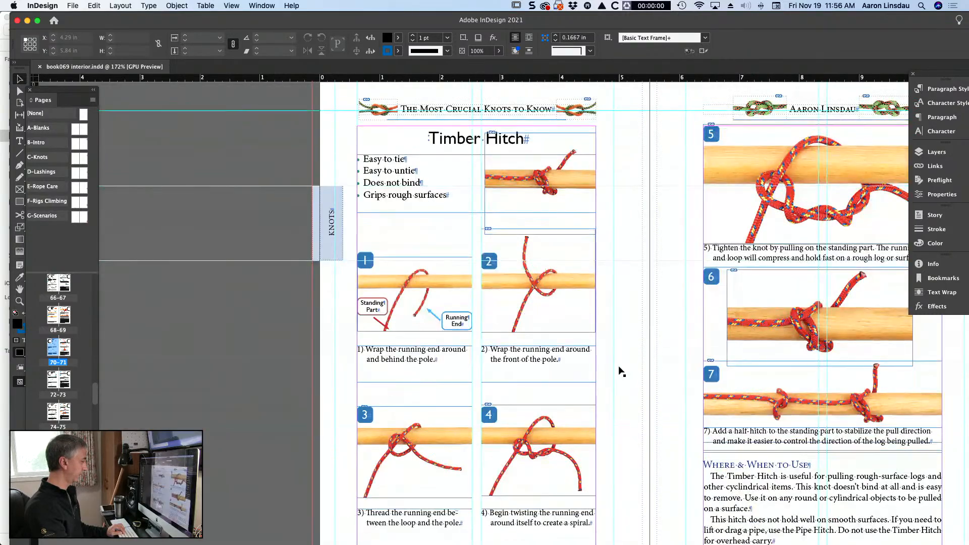
{"action": "scroll", "coordinate": [620, 371], "scroll_direction": "right", "scroll_amount": 3}
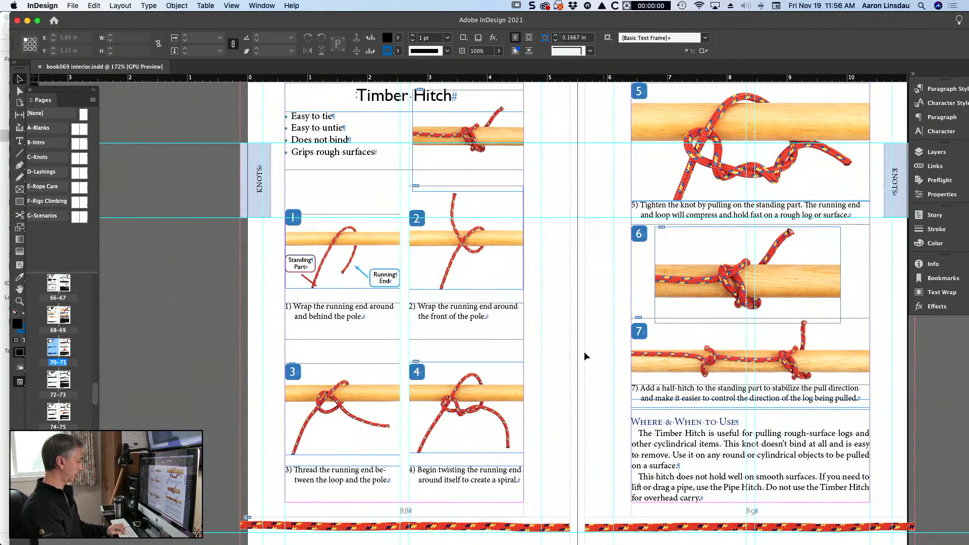
Switch to Photoshop, rotate the arrowhead in DSC_0001c.psd to follow the curve's end direction, nudge it onto the curve and deselect
{"action": "key", "text": "super+Tab"}
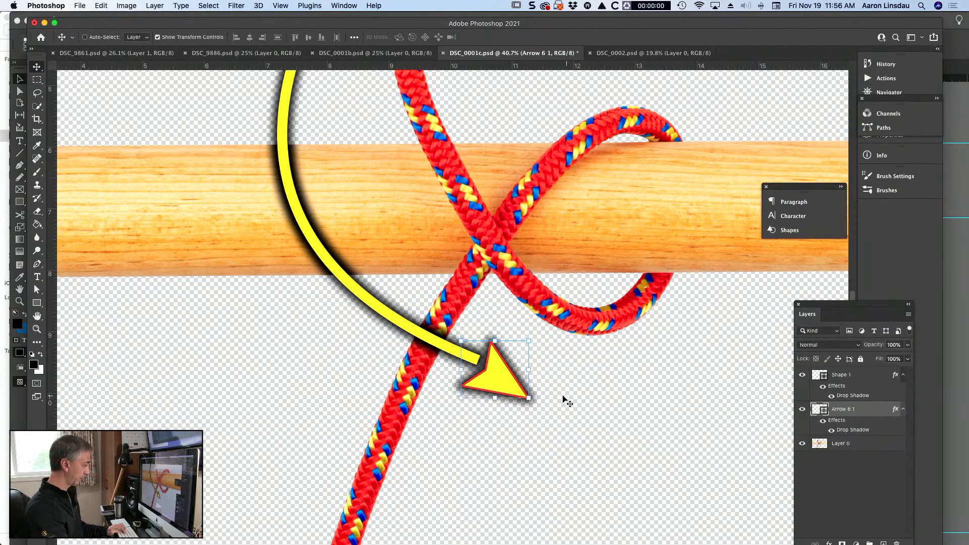
{"action": "key", "text": "super+t"}
{"action": "left_click_drag", "start_coordinate": [532, 335], "coordinate": [531, 326]}
{"action": "left_click_drag", "start_coordinate": [499, 377], "coordinate": [495, 366]}
{"action": "left_click_drag", "start_coordinate": [525, 320], "coordinate": [525, 307]}
{"action": "left_click_drag", "start_coordinate": [495, 378], "coordinate": [489, 375]}
{"action": "left_click", "coordinate": [870, 508]}
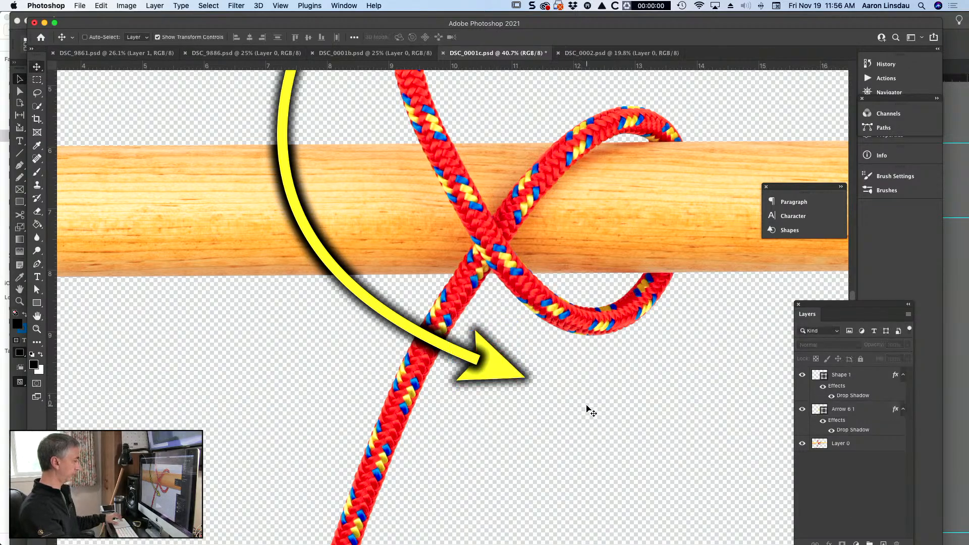
Extend the lower end point of the yellow curve slightly further into the arrowhead
{"action": "key", "text": "super+0"}
{"action": "key", "text": "super+plus"}
{"action": "key", "text": "super+plus"}
{"action": "scroll", "coordinate": [418, 469], "scroll_direction": "down", "scroll_amount": 3}
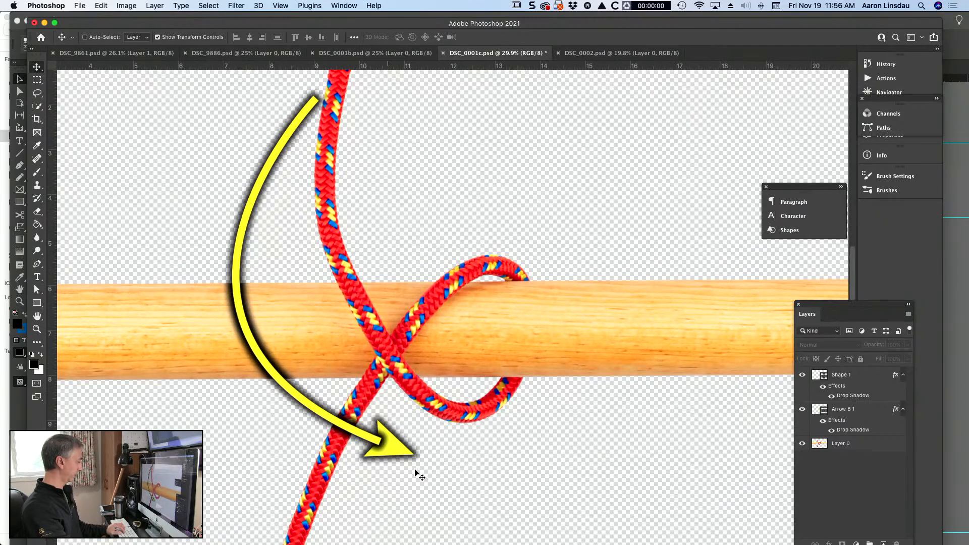
{"action": "left_click", "coordinate": [878, 380]}
{"action": "key", "text": "a"}
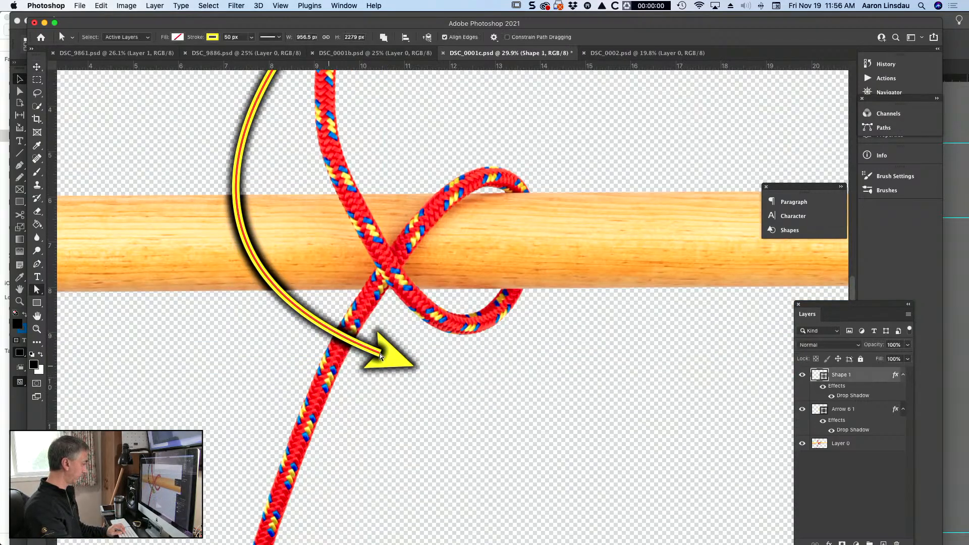
{"action": "left_click_drag", "start_coordinate": [380, 354], "coordinate": [392, 359]}
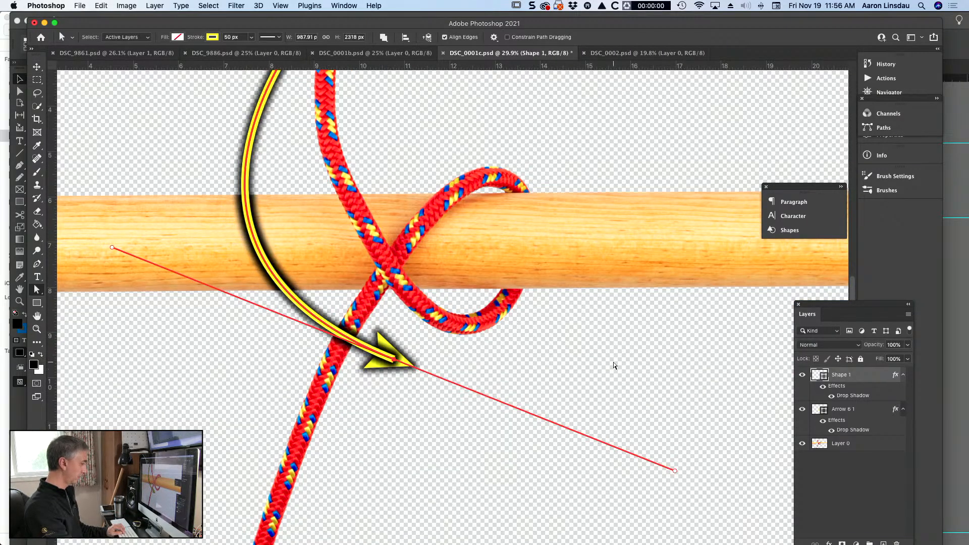
Move the arrowhead slightly outward to fit the extended end of the curve and deselect it
{"action": "left_click", "coordinate": [867, 415]}
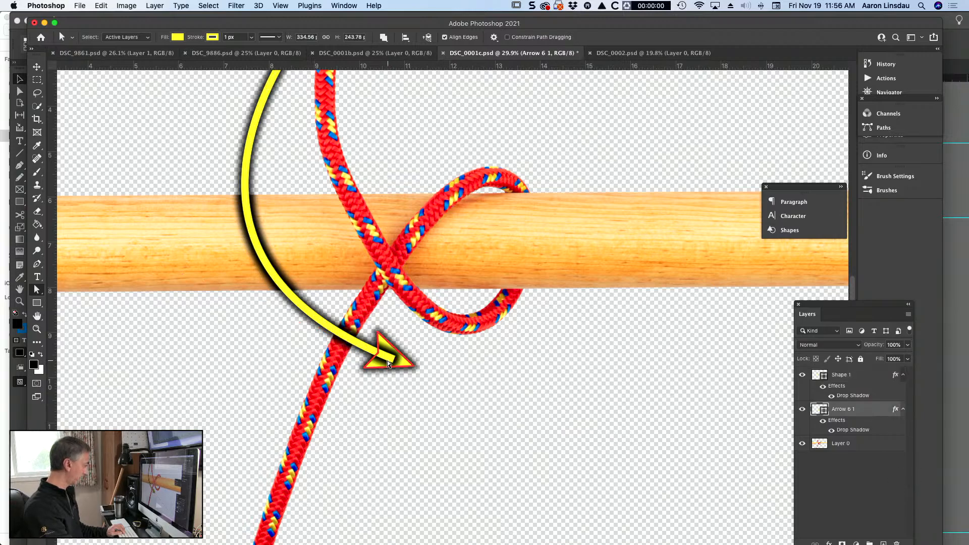
{"action": "key", "text": "v"}
{"action": "left_click_drag", "start_coordinate": [399, 366], "coordinate": [407, 370]}
{"action": "left_click", "coordinate": [884, 511]}
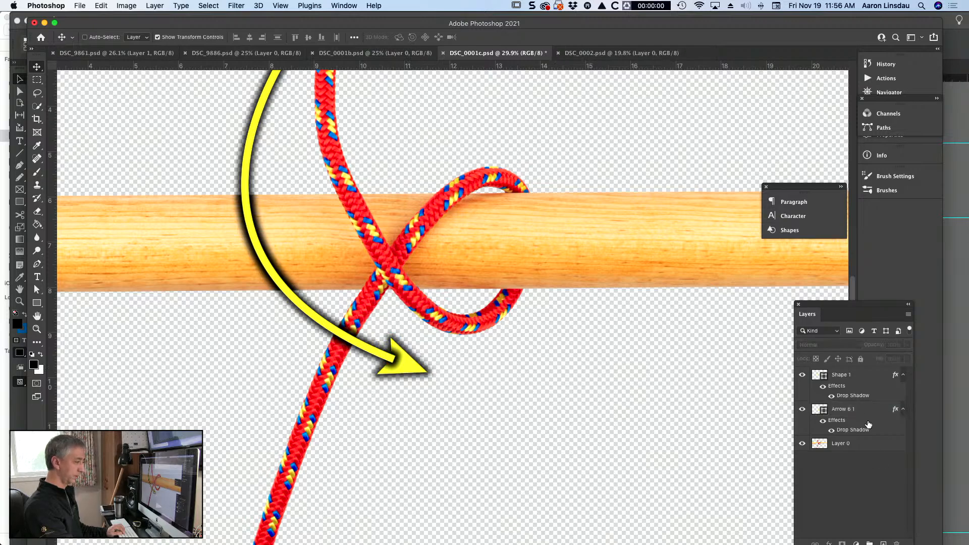
Convert the curve's drop shadow into its own layer, place it between Arrow 6 1 and Layer 0, and check the arrow
{"action": "right_click", "coordinate": [853, 401]}
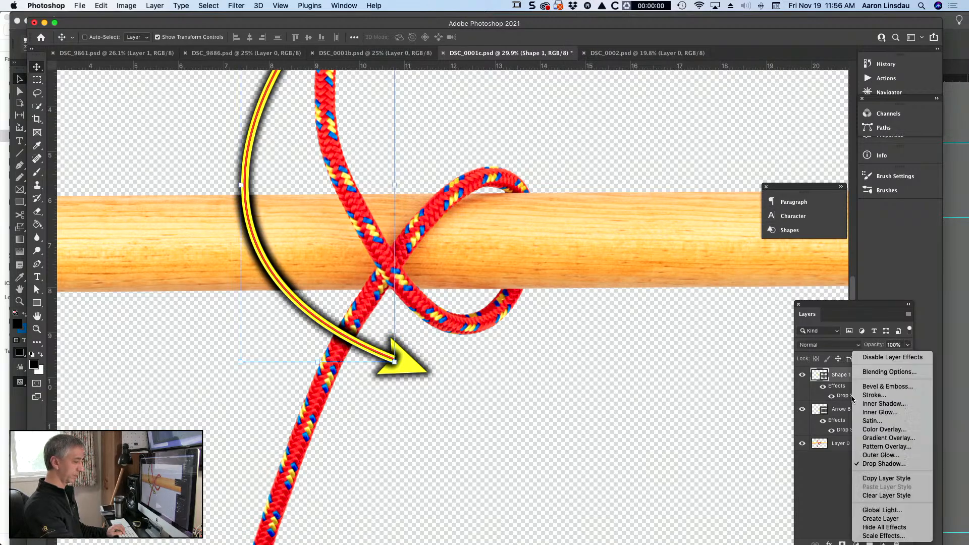
{"action": "left_click", "coordinate": [876, 519]}
{"action": "key", "text": "Return"}
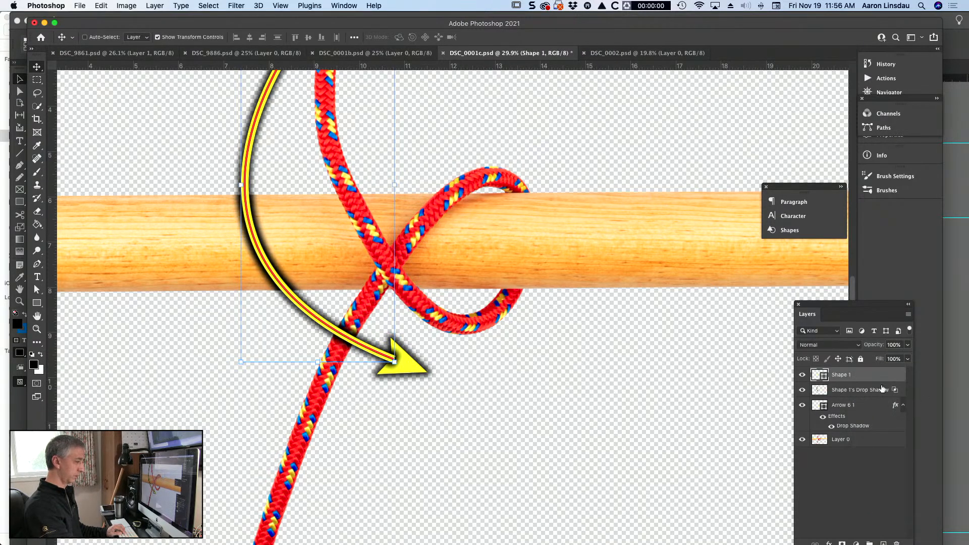
{"action": "left_click_drag", "start_coordinate": [882, 388], "coordinate": [878, 429]}
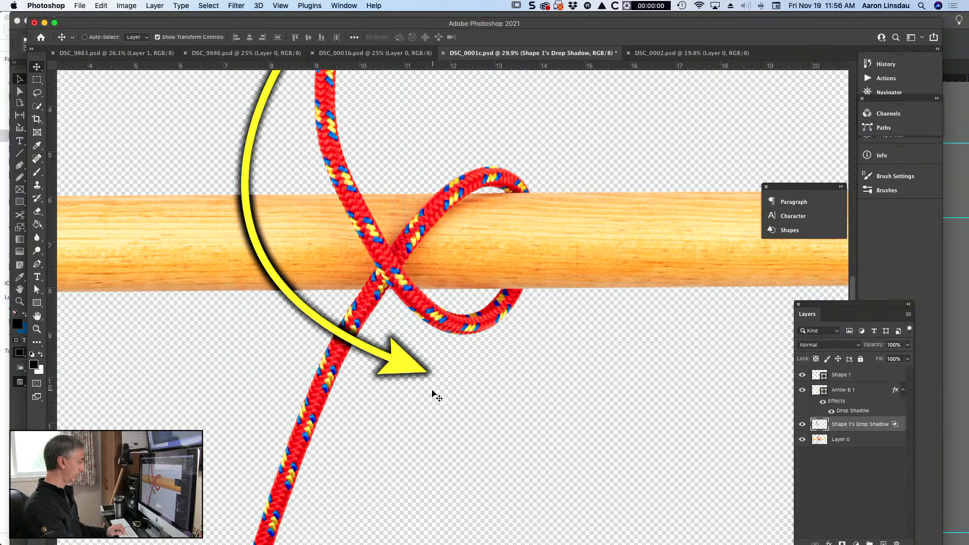
{"action": "key", "text": "super+minus"}
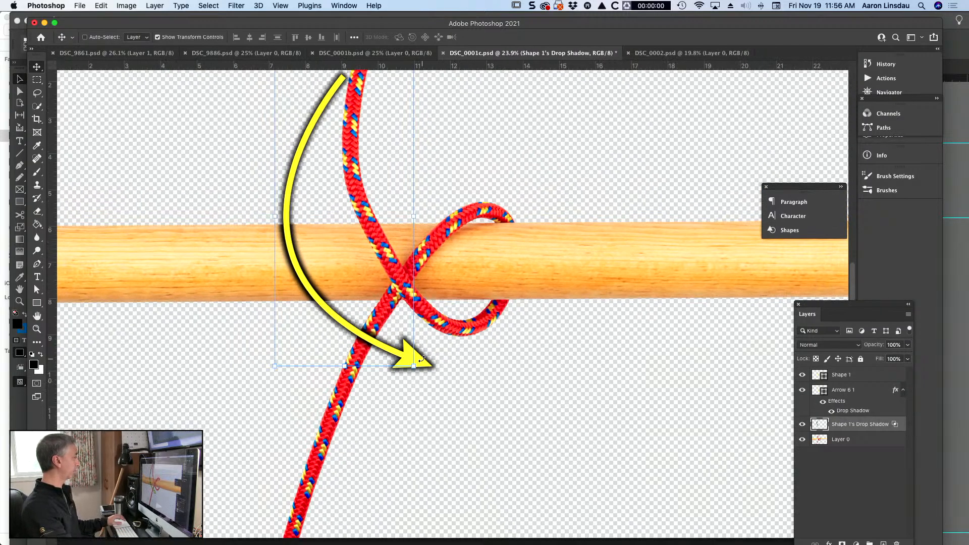
{"action": "key", "text": "super+minus"}
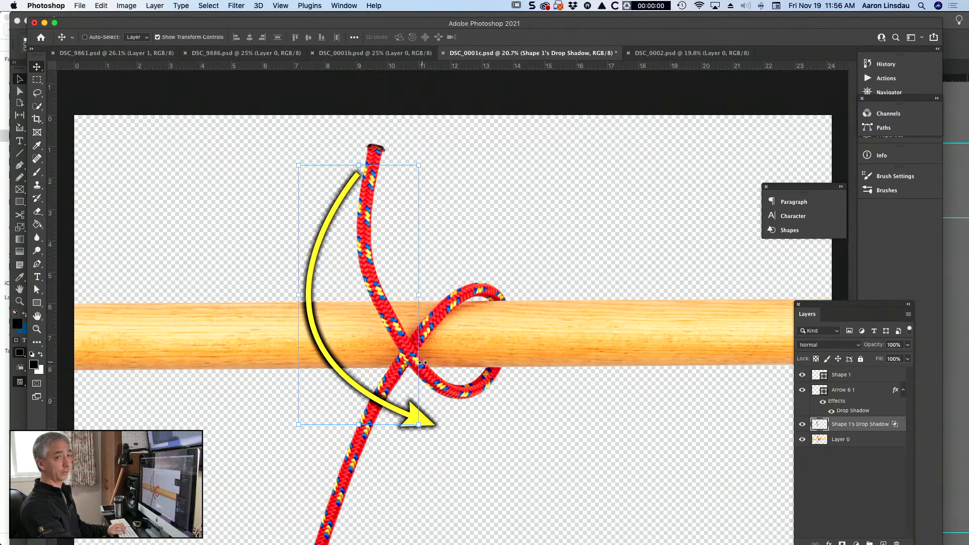
{"action": "scroll", "coordinate": [406, 399], "scroll_direction": "up", "scroll_amount": 5}
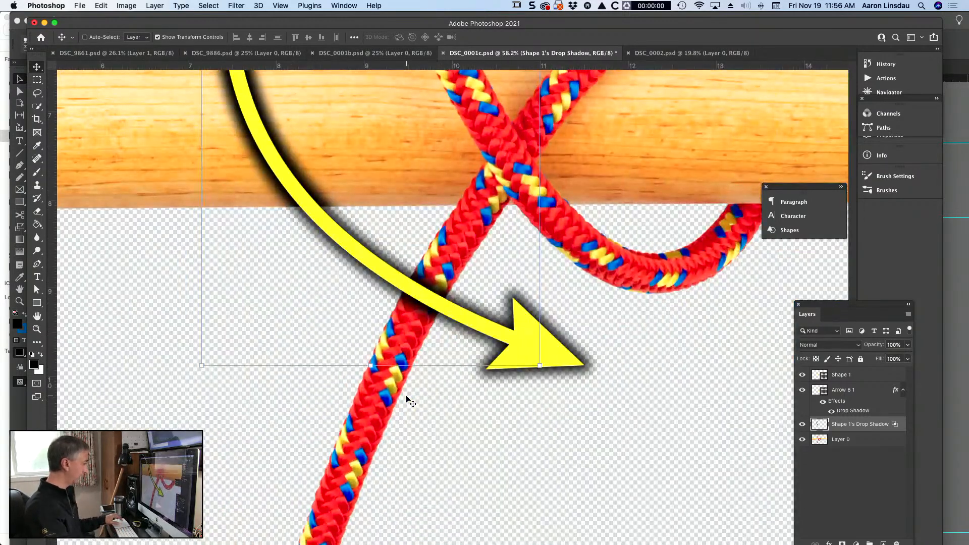
{"action": "scroll", "coordinate": [407, 398], "scroll_direction": "up", "scroll_amount": 2}
{"action": "left_click", "coordinate": [869, 425], "text": "super"}
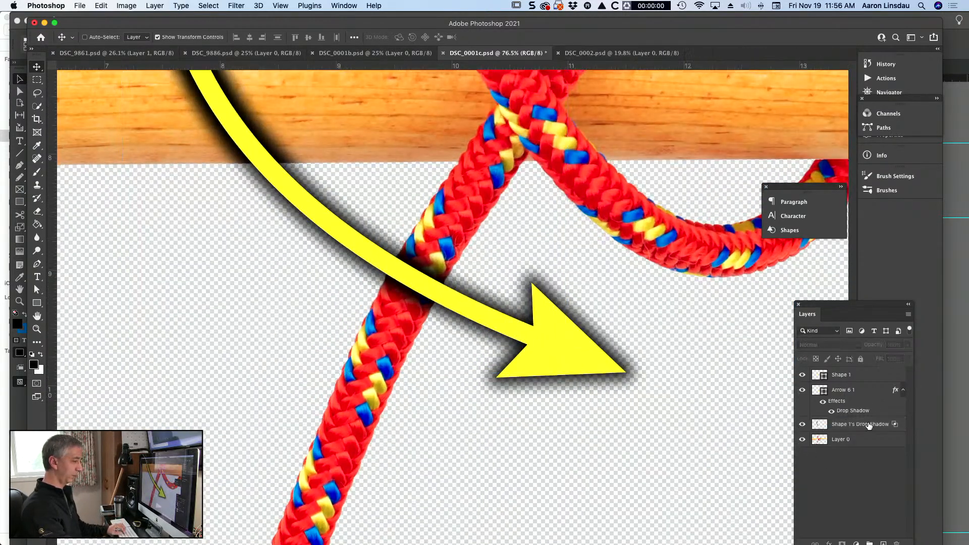
{"action": "left_click", "coordinate": [884, 377]}
{"action": "double_click", "coordinate": [898, 379]}
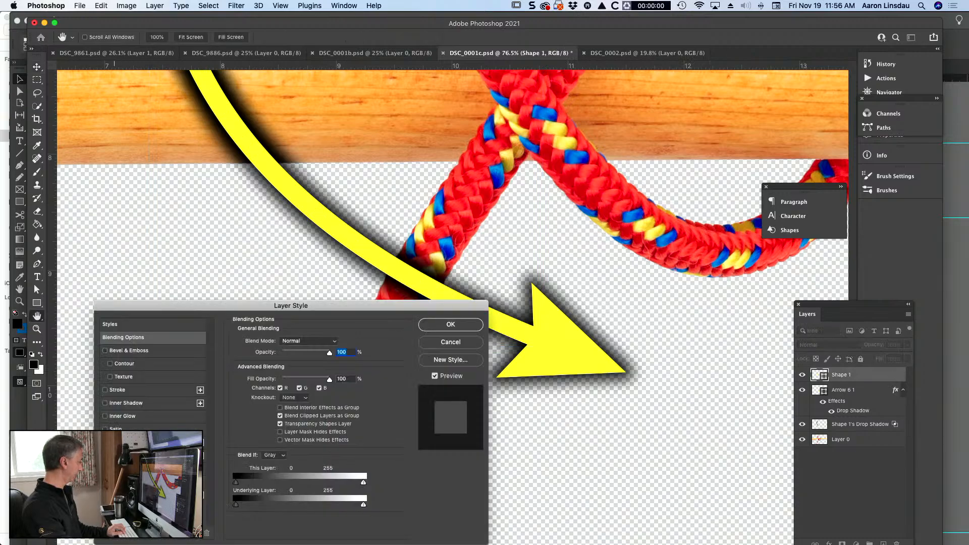
{"action": "left_click", "coordinate": [117, 495]}
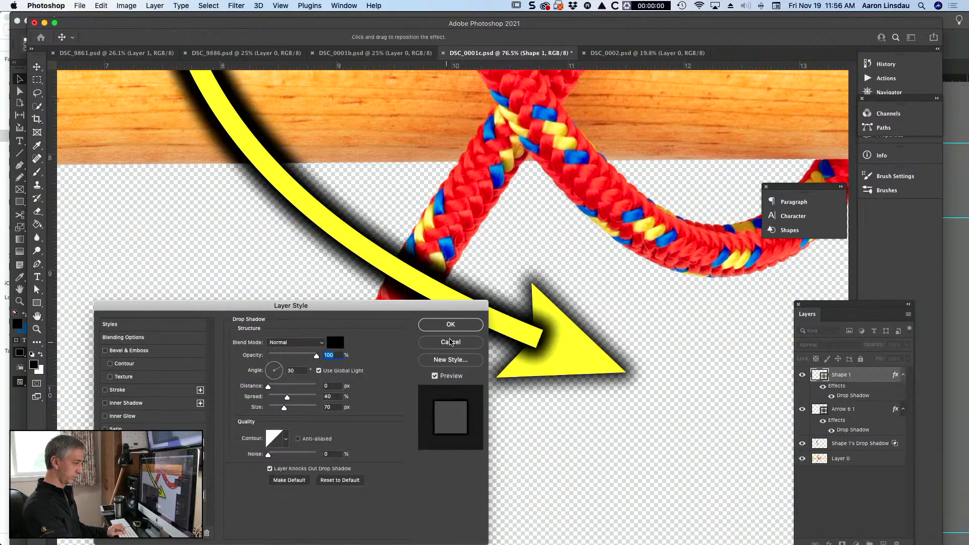
{"action": "left_click", "coordinate": [451, 342]}
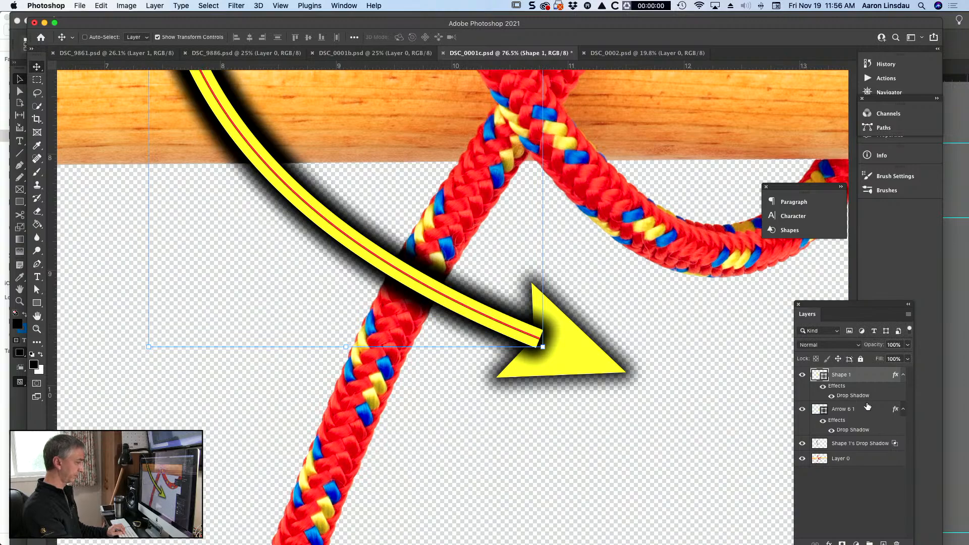
{"action": "key", "text": "super+z"}
Add a layer mask to the Shape 1's Drop Shadow layer and paint black to hide the shadow where it crosses the rope
{"action": "left_click", "coordinate": [853, 428]}
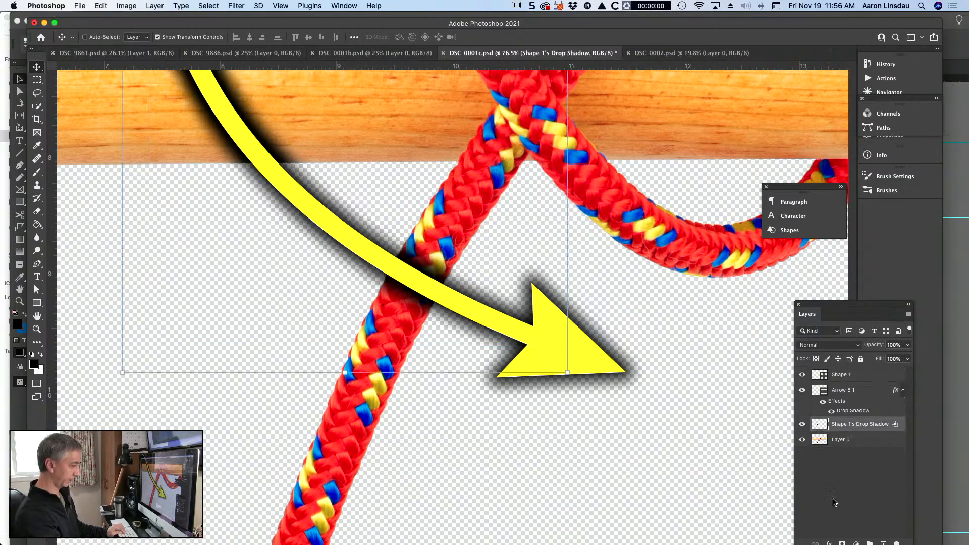
{"action": "left_click", "coordinate": [843, 544]}
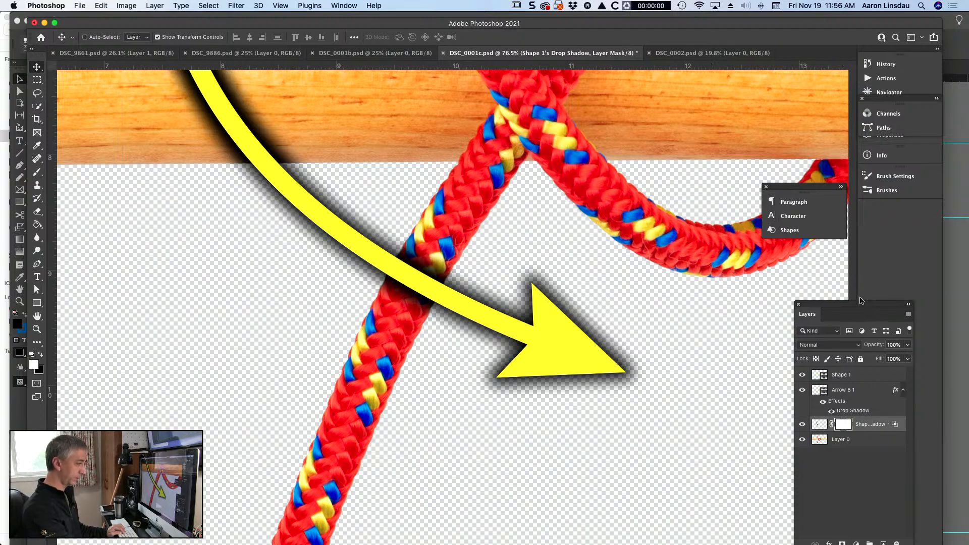
{"action": "left_click_drag", "start_coordinate": [860, 304], "coordinate": [836, 271]}
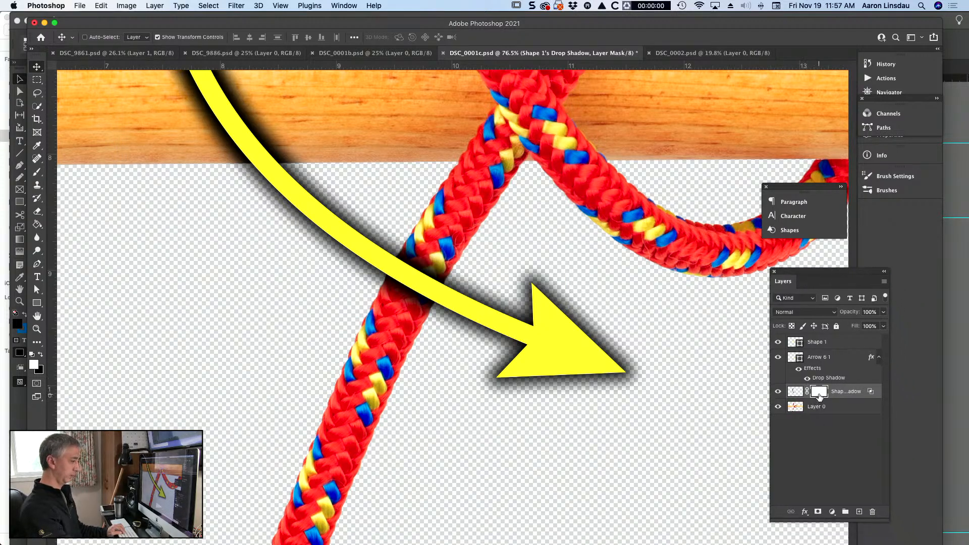
{"action": "key", "text": "b"}
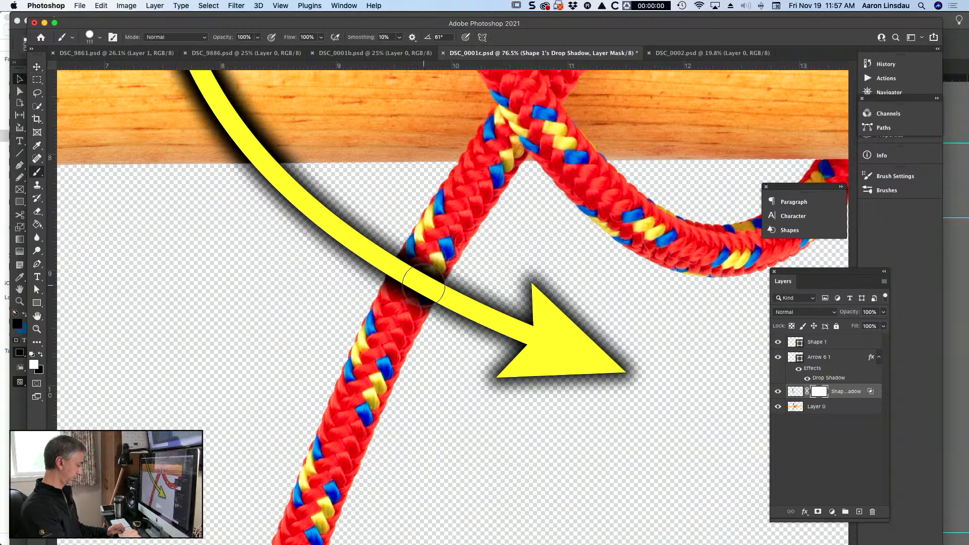
{"action": "key", "text": "x"}
{"action": "mouse_move", "coordinate": [422, 286]}
{"action": "left_mouse_down"}
{"action": "mouse_move", "coordinate": [412, 269]}
{"action": "mouse_move", "coordinate": [396, 292]}
{"action": "mouse_move", "coordinate": [427, 242]}
{"action": "mouse_move", "coordinate": [431, 273]}
{"action": "mouse_move", "coordinate": [412, 301]}
{"action": "mouse_move", "coordinate": [429, 268]}
{"action": "left_mouse_up"}
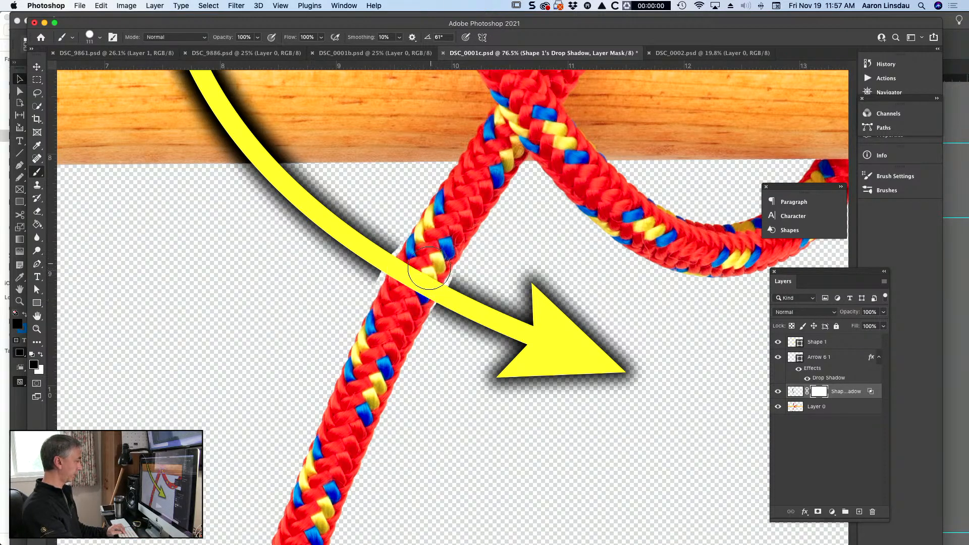
Add a layer mask to Shape 1 and paint out the yellow curve where it passes behind the rope
{"action": "double_click", "coordinate": [872, 344]}
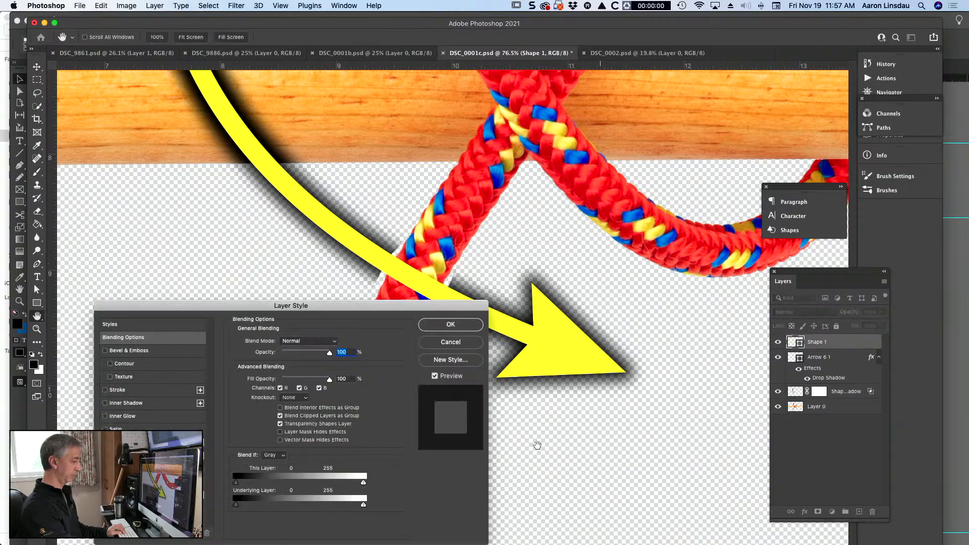
{"action": "left_click", "coordinate": [451, 342]}
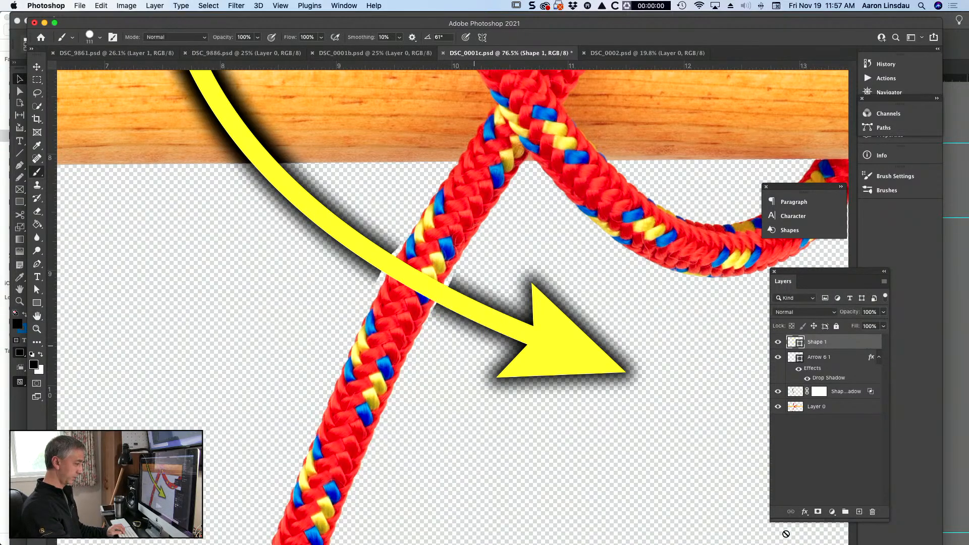
{"action": "left_click", "coordinate": [818, 513]}
{"action": "mouse_move", "coordinate": [436, 286]}
{"action": "left_mouse_down"}
{"action": "mouse_move", "coordinate": [404, 281]}
{"action": "mouse_move", "coordinate": [427, 289]}
{"action": "left_mouse_up"}
{"action": "key", "text": "super+plus"}
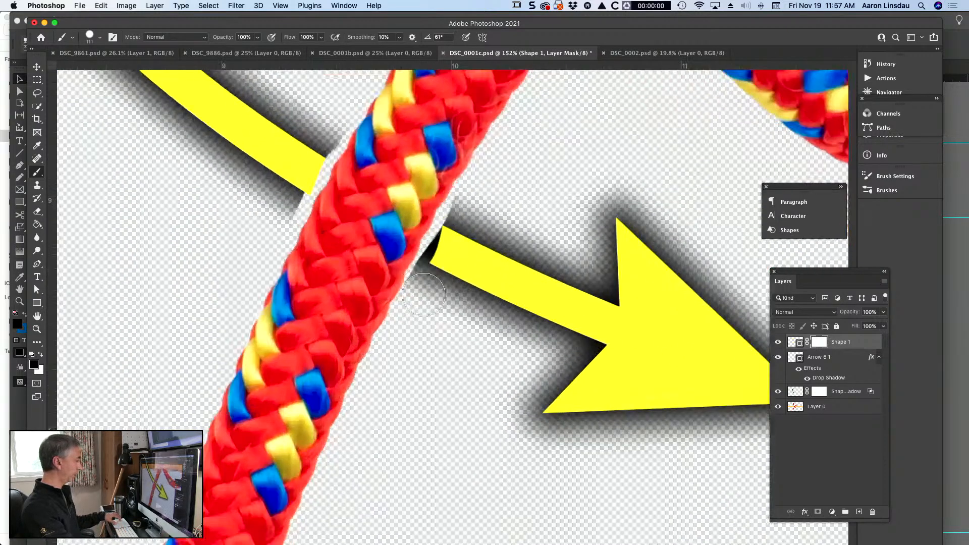
Shrink the brush to 21 px and paint white on Shape 1's mask to restore the curve up to the rope's arrowhead-side edge
{"action": "scroll", "coordinate": [424, 294], "scroll_direction": "up", "scroll_amount": 5}
{"action": "left_click_drag", "start_coordinate": [429, 320], "coordinate": [329, 318], "text": "ctrl+alt"}
{"action": "key", "text": "x"}
{"action": "mouse_move", "coordinate": [422, 260]}
{"action": "left_mouse_down"}
{"action": "mouse_move", "coordinate": [414, 241]}
{"action": "mouse_move", "coordinate": [381, 311]}
{"action": "left_mouse_up"}
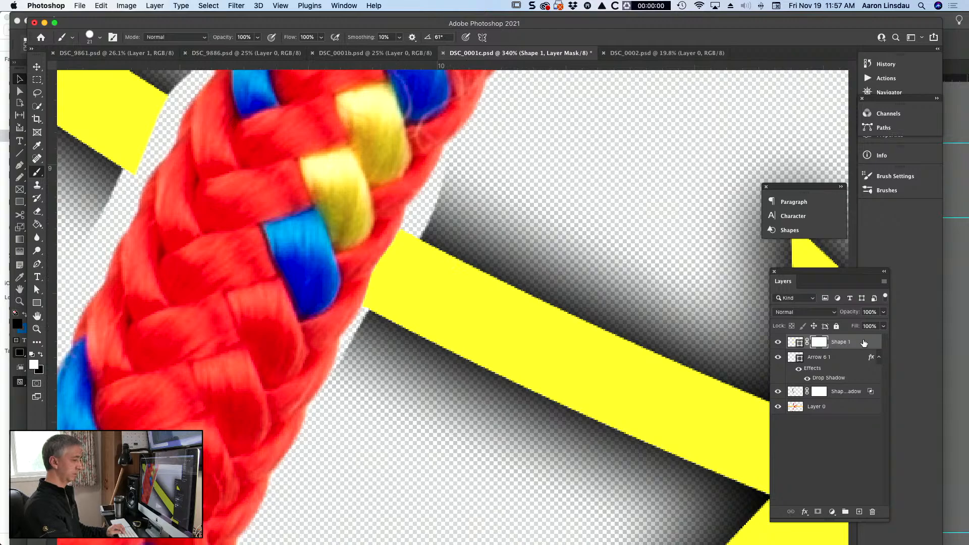
Paint white on the drop shadow's mask to restore the shadow up to the rope's edge on the arrowhead side
{"action": "left_click", "coordinate": [819, 391]}
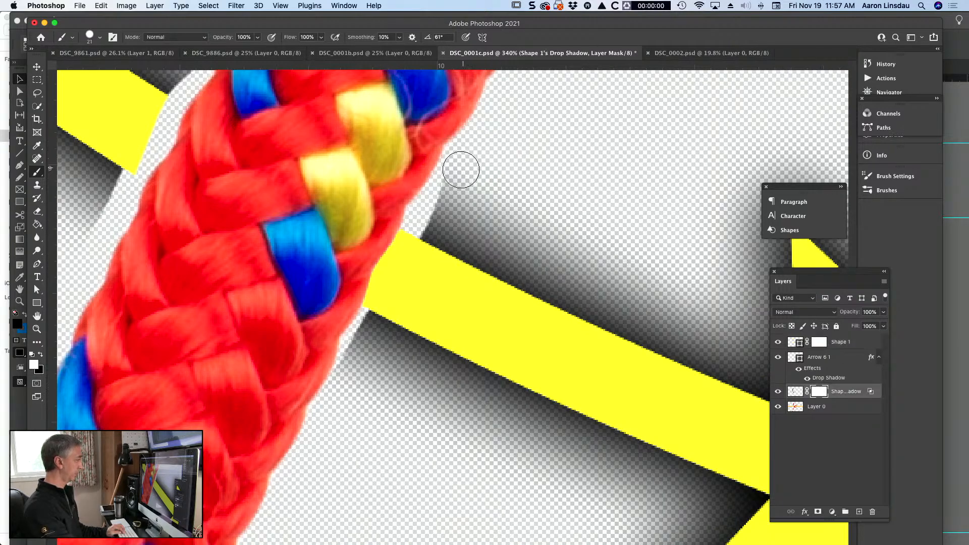
{"action": "left_click_drag", "start_coordinate": [461, 167], "coordinate": [416, 241]}
{"action": "mouse_move", "coordinate": [343, 349]}
{"action": "left_mouse_down"}
{"action": "mouse_move", "coordinate": [339, 391]}
{"action": "mouse_move", "coordinate": [348, 390]}
{"action": "mouse_move", "coordinate": [355, 351]}
{"action": "mouse_move", "coordinate": [386, 298]}
{"action": "mouse_move", "coordinate": [355, 350]}
{"action": "mouse_move", "coordinate": [363, 308]}
{"action": "left_mouse_up"}
{"action": "key", "text": "x"}
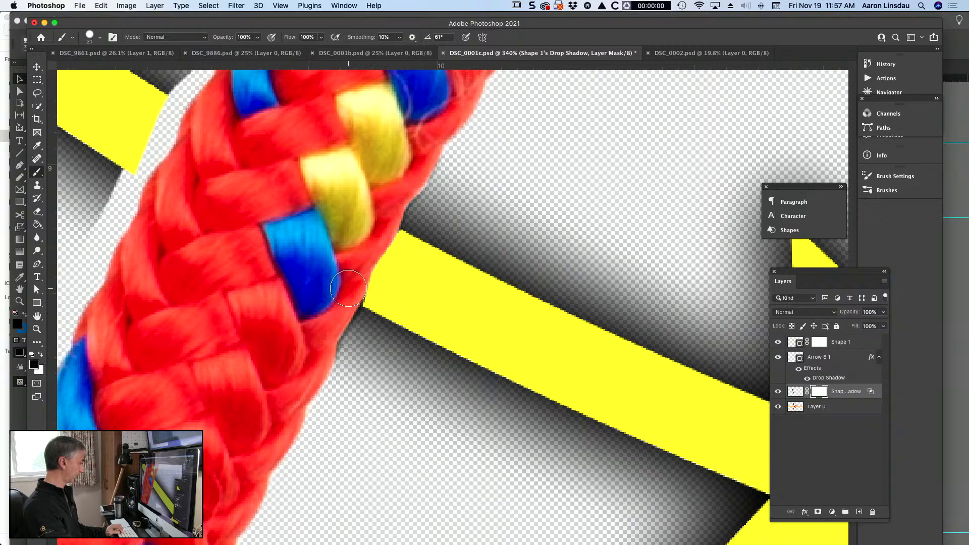
Restore the shadow and the yellow curve up to the rope's edge on the side away from the arrowhead using their masks
{"action": "scroll", "coordinate": [328, 318], "scroll_direction": "left", "scroll_amount": 8}
{"action": "scroll", "coordinate": [328, 319], "scroll_direction": "up", "scroll_amount": 3}
{"action": "scroll", "coordinate": [328, 318], "scroll_direction": "up", "scroll_amount": 2}
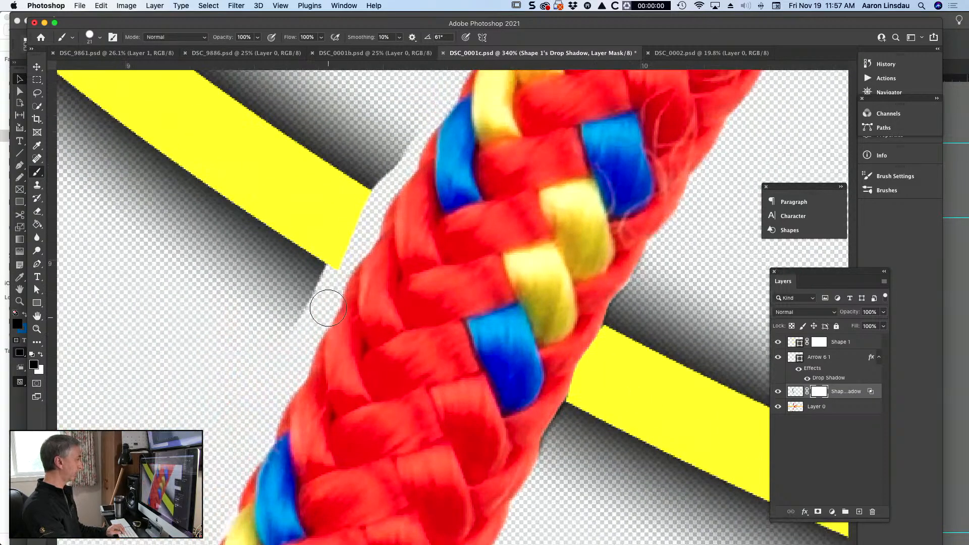
{"action": "left_click", "coordinate": [396, 141]}
{"action": "key", "text": "x"}
{"action": "mouse_move", "coordinate": [411, 126]}
{"action": "left_mouse_down"}
{"action": "mouse_move", "coordinate": [388, 149]}
{"action": "mouse_move", "coordinate": [405, 131]}
{"action": "mouse_move", "coordinate": [401, 160]}
{"action": "mouse_move", "coordinate": [373, 201]}
{"action": "left_mouse_up"}
{"action": "mouse_move", "coordinate": [317, 335]}
{"action": "left_mouse_down"}
{"action": "mouse_move", "coordinate": [299, 320]}
{"action": "mouse_move", "coordinate": [296, 337]}
{"action": "mouse_move", "coordinate": [321, 301]}
{"action": "left_mouse_up"}
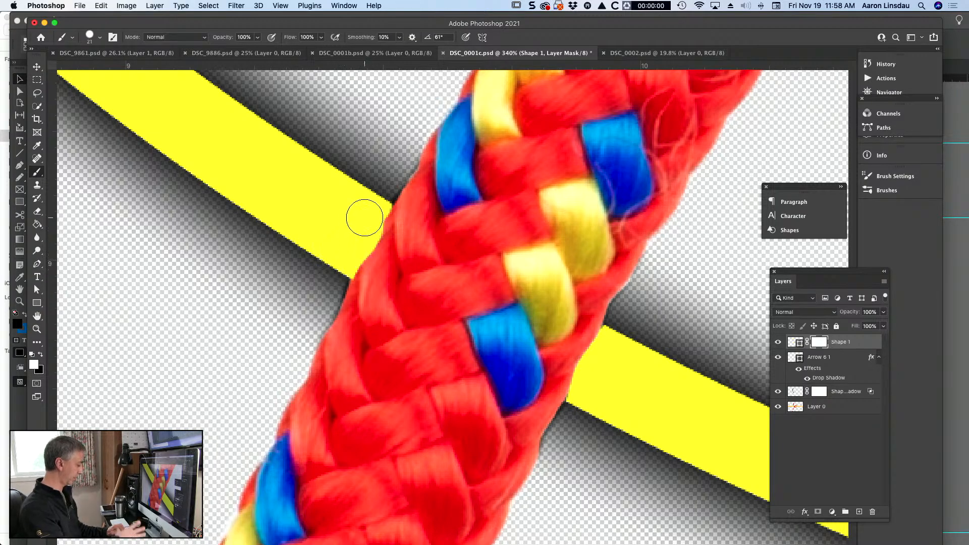
Examine the whole picture and the masked rope crossing at several magnifications to judge how the arrow passes behind the rope
{"action": "key", "text": "super"}
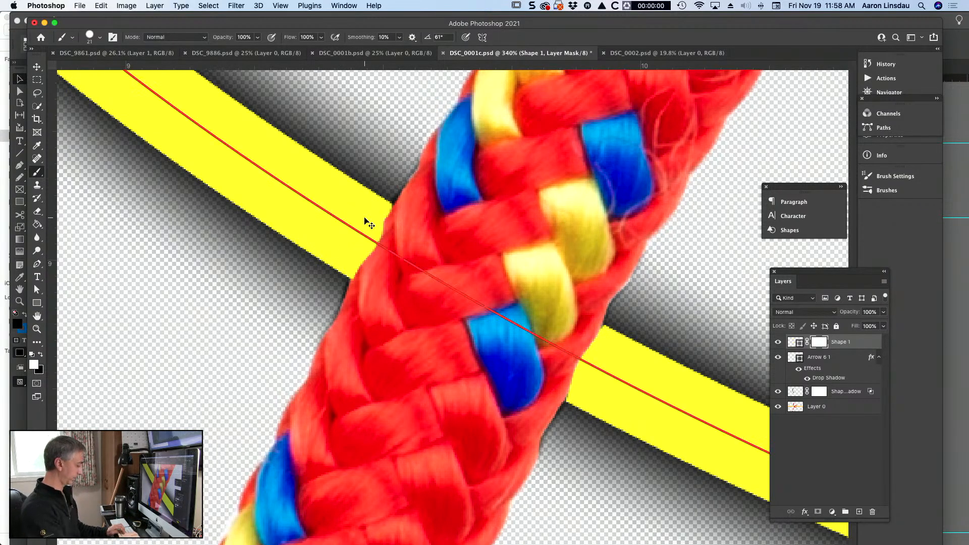
{"action": "scroll", "coordinate": [368, 225], "scroll_direction": "down", "scroll_amount": 3}
{"action": "key", "text": "super+0"}
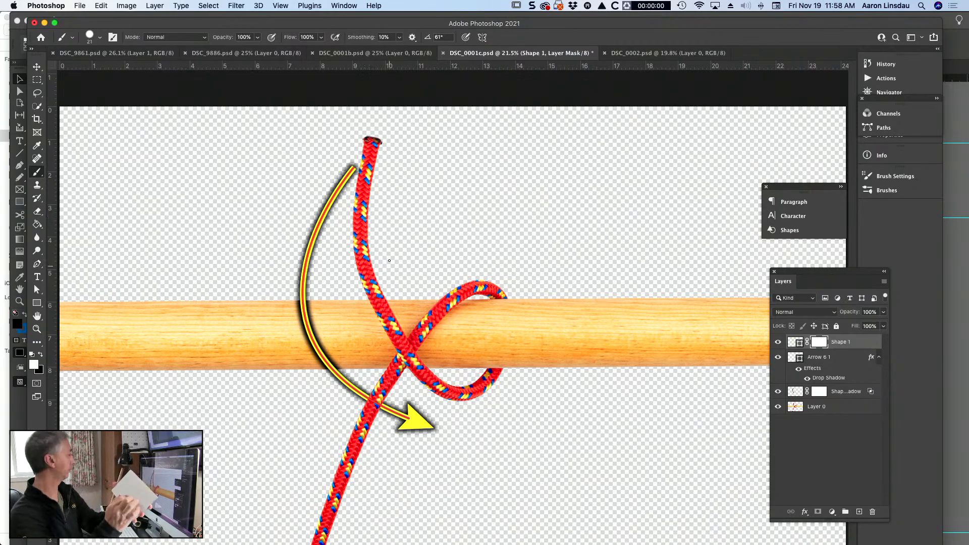
{"action": "scroll", "coordinate": [545, 333], "scroll_direction": "up", "scroll_amount": 6}
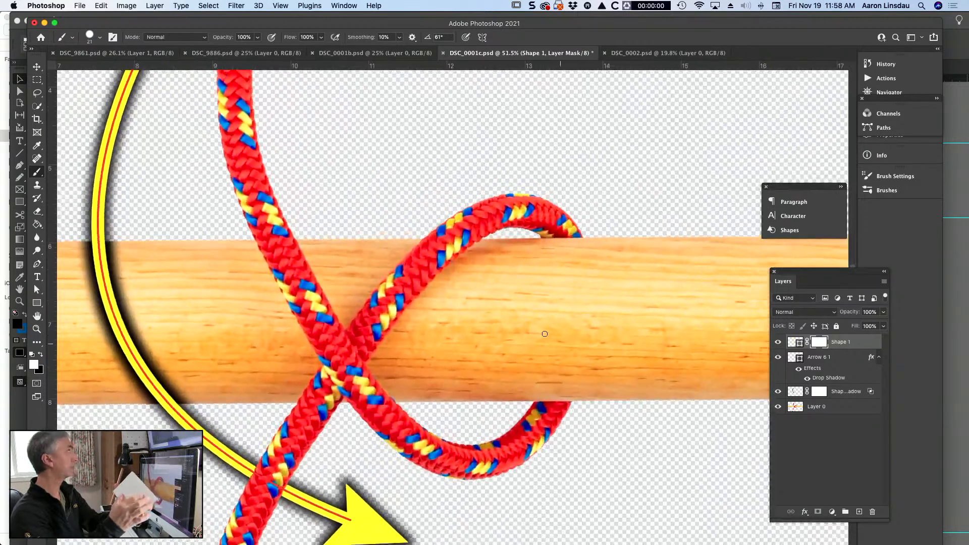
{"action": "scroll", "coordinate": [545, 334], "scroll_direction": "down", "scroll_amount": 6}
{"action": "scroll", "coordinate": [545, 334], "scroll_direction": "up", "scroll_amount": 2}
{"action": "scroll", "coordinate": [545, 334], "scroll_direction": "up", "scroll_amount": 4}
{"action": "scroll", "coordinate": [545, 334], "scroll_direction": "down", "scroll_amount": 6}
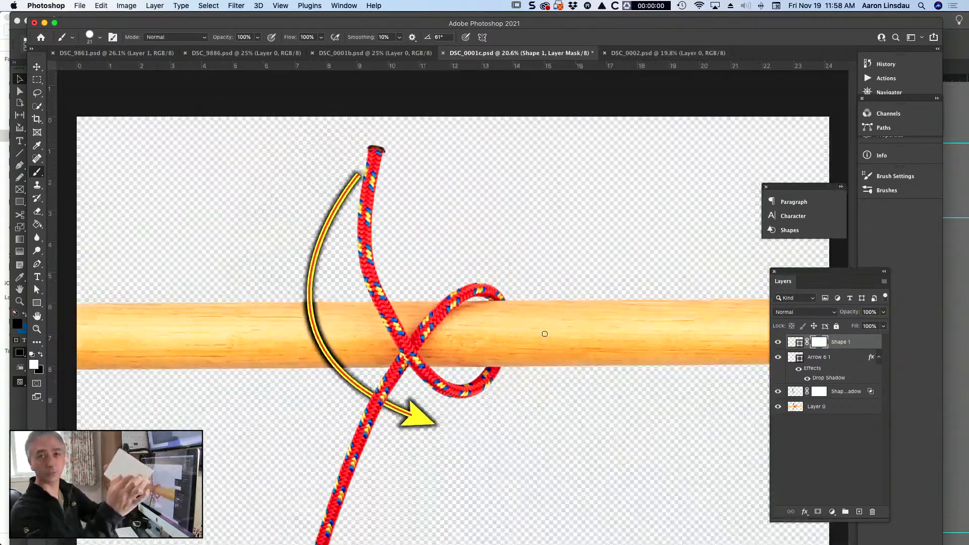
{"action": "scroll", "coordinate": [545, 334], "scroll_direction": "up", "scroll_amount": 4}
{"action": "scroll", "coordinate": [544, 334], "scroll_direction": "down", "scroll_amount": 1}
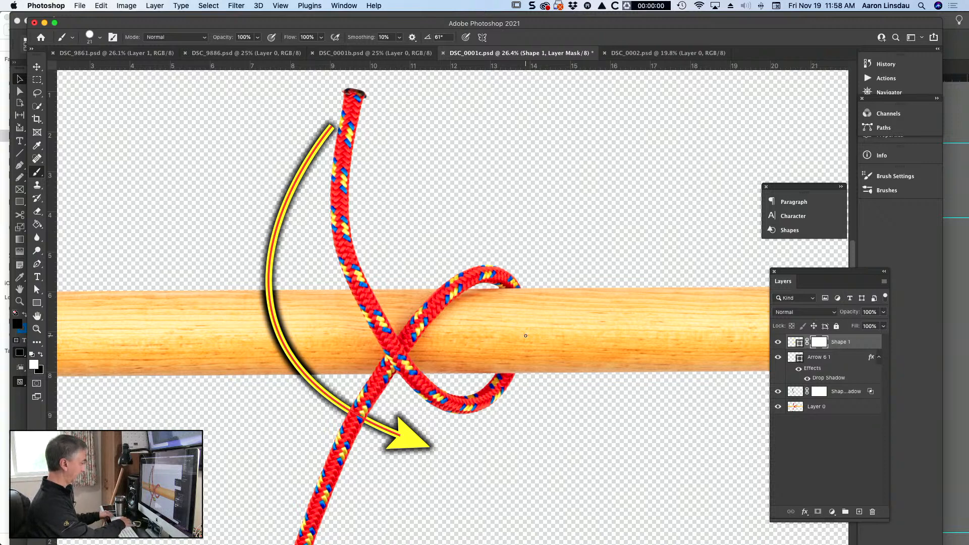
Deselect all layers, save DSC_0001c.psd and fit the whole picture in view
{"action": "left_click", "coordinate": [852, 481]}
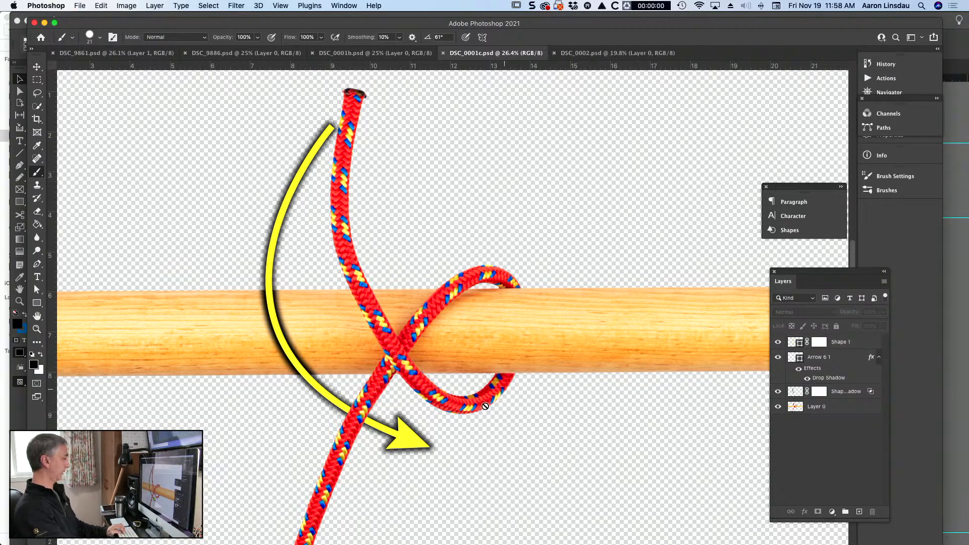
{"action": "scroll", "coordinate": [365, 441], "scroll_direction": "down", "scroll_amount": 3}
{"action": "key", "text": "super+0"}
Switch to InDesign and preview the Timber Hitch spread to check the arrow in step picture 2
{"action": "key", "text": "super+Tab"}
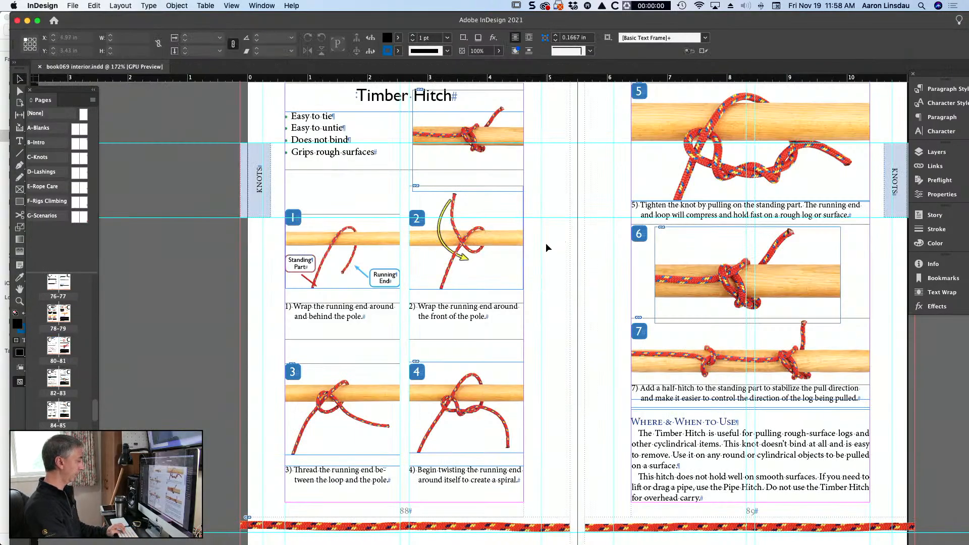
{"action": "key", "text": "shift+w"}
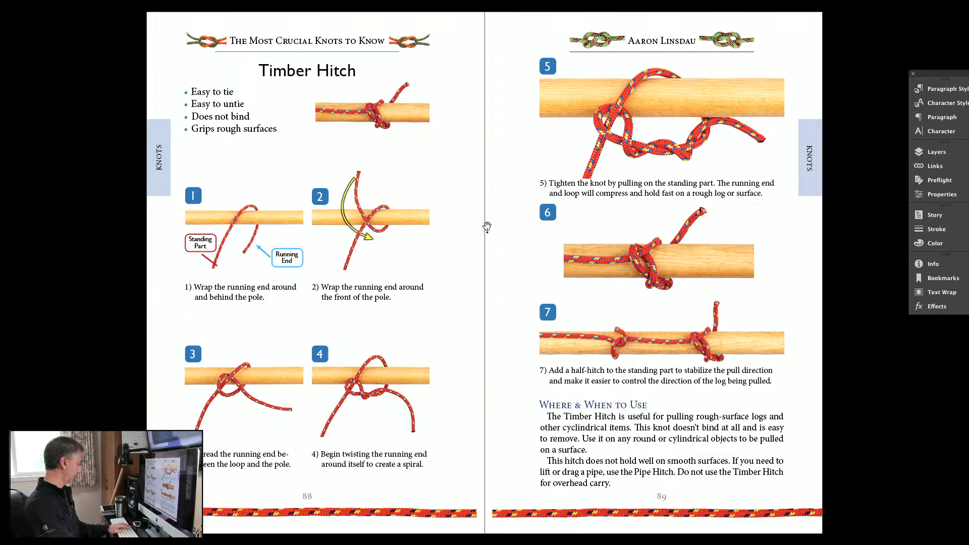
{"action": "key", "text": "Escape"}
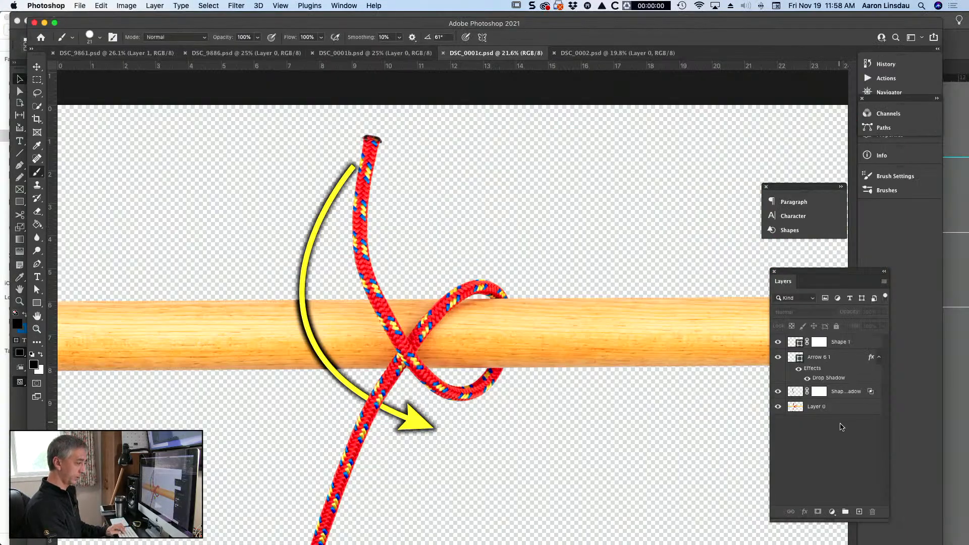
Back in Photoshop, delete the separate Shape 1's Drop Shadow layer from DSC_0001c.psd
{"action": "left_click", "coordinate": [799, 342]}
{"action": "key", "text": "a"}
{"action": "left_click", "coordinate": [852, 392]}
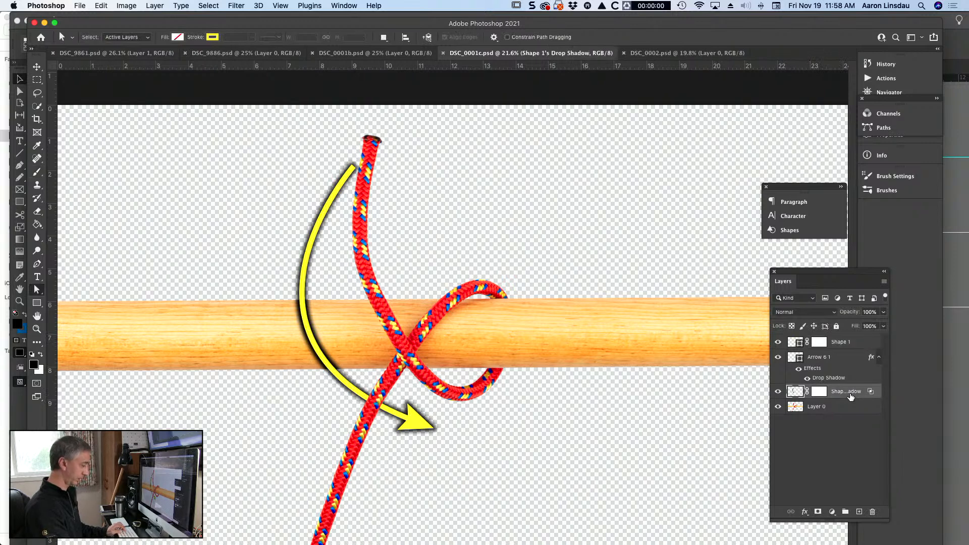
{"action": "key", "text": "BackSpace"}
Move the yellow curve's lower end point past the rope loop just below the pole and adjust its direction handle to smooth the curve
{"action": "left_click", "coordinate": [795, 344]}
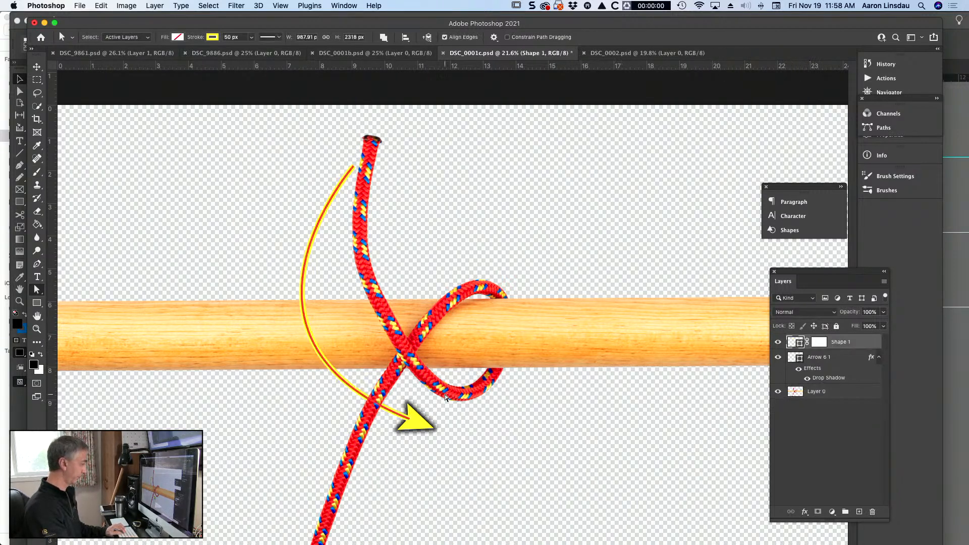
{"action": "left_click", "coordinate": [409, 423]}
{"action": "left_click_drag", "start_coordinate": [410, 419], "coordinate": [448, 369]}
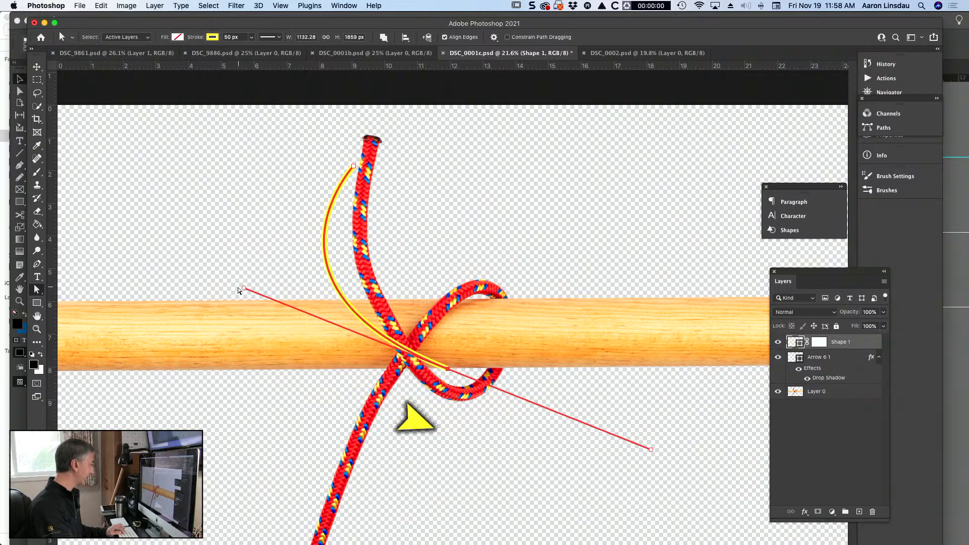
{"action": "left_click_drag", "start_coordinate": [245, 291], "coordinate": [224, 307]}
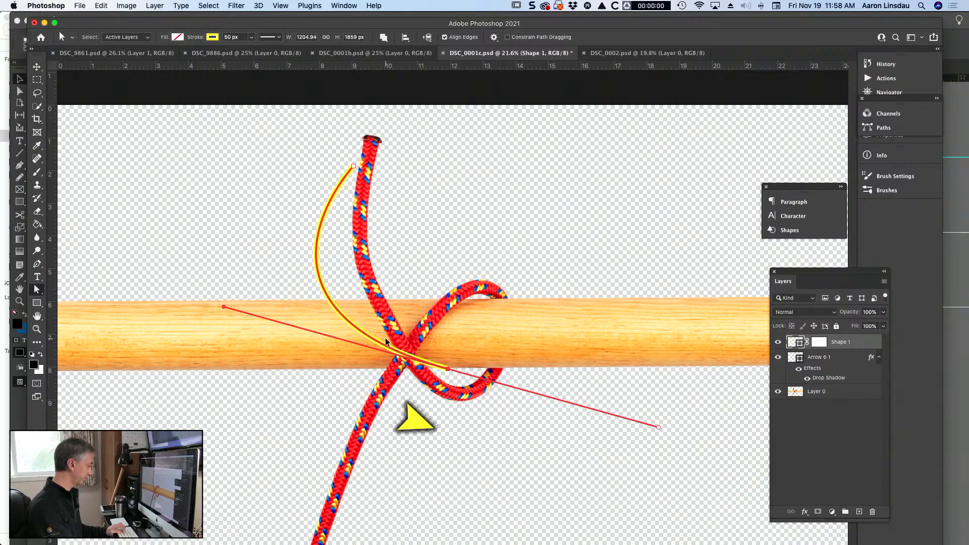
{"action": "key", "text": "super+Tab"}
{"action": "key", "text": "super+Tab"}
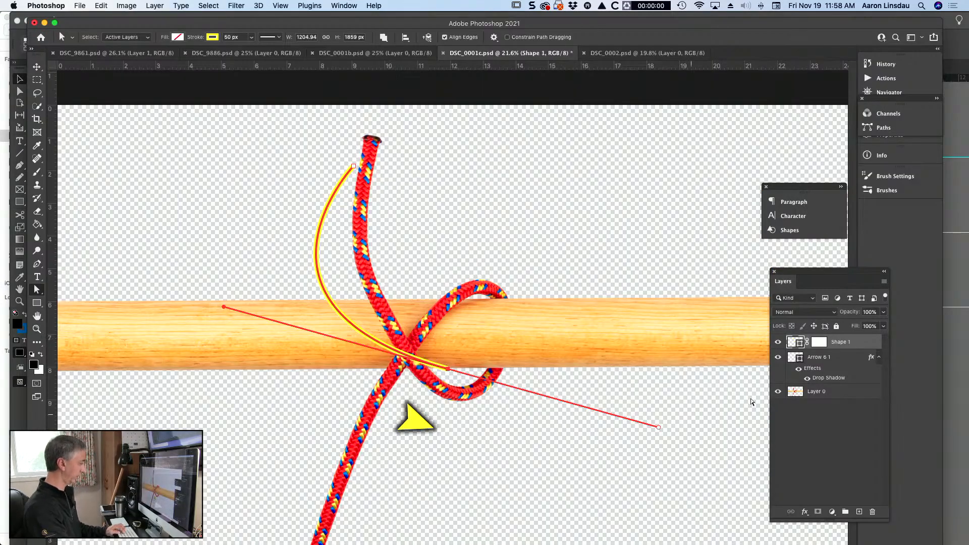
{"action": "left_click_drag", "start_coordinate": [447, 372], "coordinate": [523, 393]}
{"action": "left_click_drag", "start_coordinate": [304, 325], "coordinate": [191, 304]}
Move the Arrow 6 1 arrowhead onto the curve's new end, rotate it to follow the curve's direction, and deselect it
{"action": "left_click", "coordinate": [829, 360]}
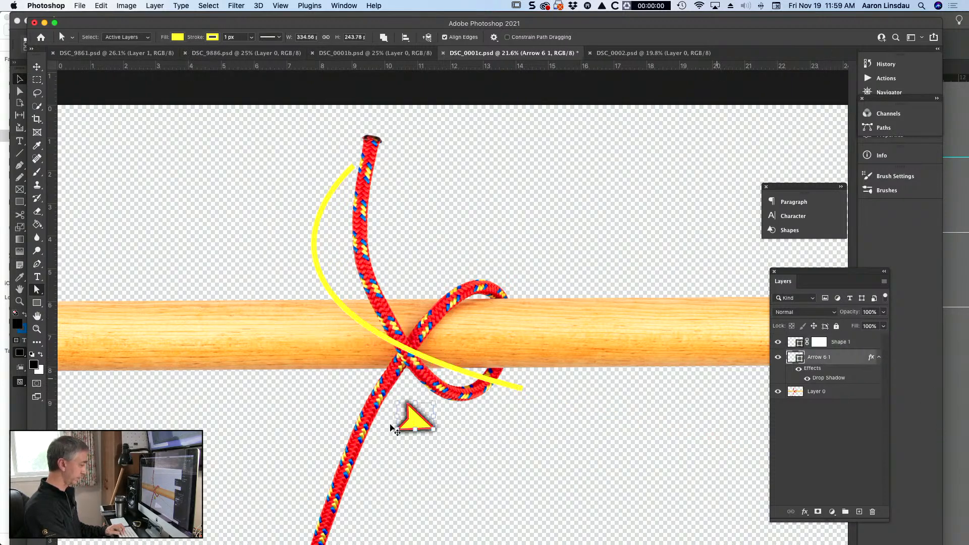
{"action": "key", "text": "v"}
{"action": "left_click_drag", "start_coordinate": [405, 422], "coordinate": [533, 408]}
{"action": "scroll", "coordinate": [531, 407], "scroll_direction": "up", "scroll_amount": 6}
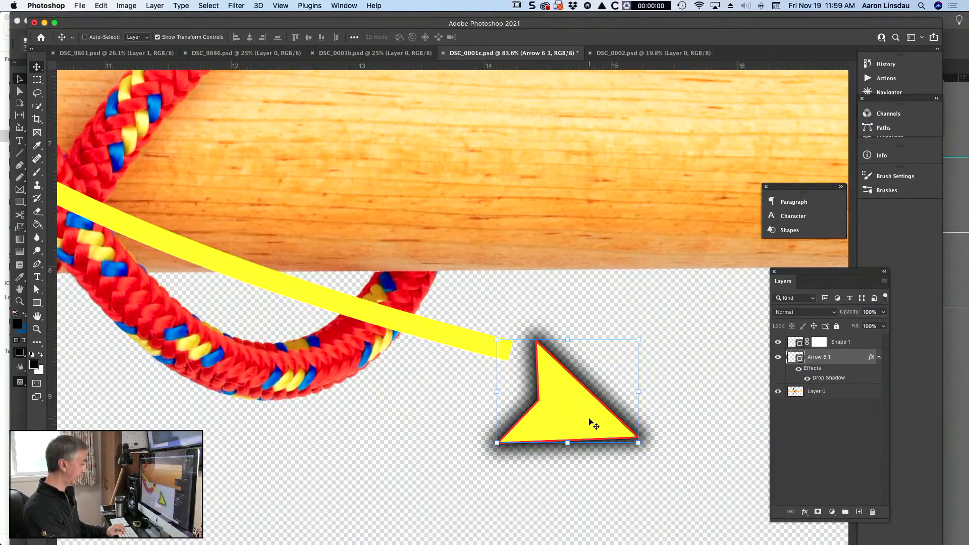
{"action": "left_click_drag", "start_coordinate": [589, 419], "coordinate": [561, 366]}
{"action": "left_click_drag", "start_coordinate": [626, 286], "coordinate": [634, 255]}
{"action": "mouse_move", "coordinate": [506, 371]}
{"action": "left_mouse_down"}
{"action": "mouse_move", "coordinate": [531, 376]}
{"action": "mouse_move", "coordinate": [500, 374]}
{"action": "left_mouse_up"}
{"action": "left_click", "coordinate": [799, 431]}
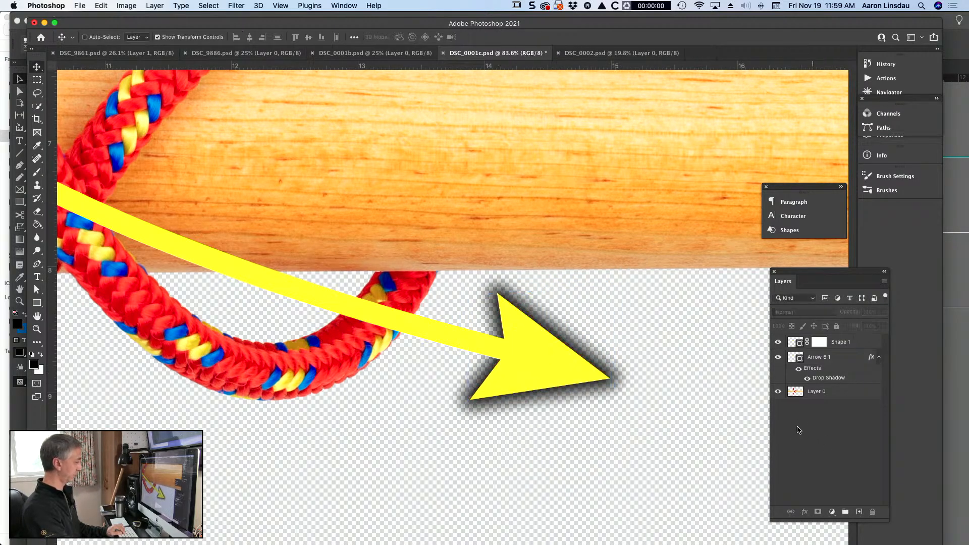
Add a drop shadow to the Shape 1 layer and separate the effect onto its own layer
{"action": "double_click", "coordinate": [869, 345]}
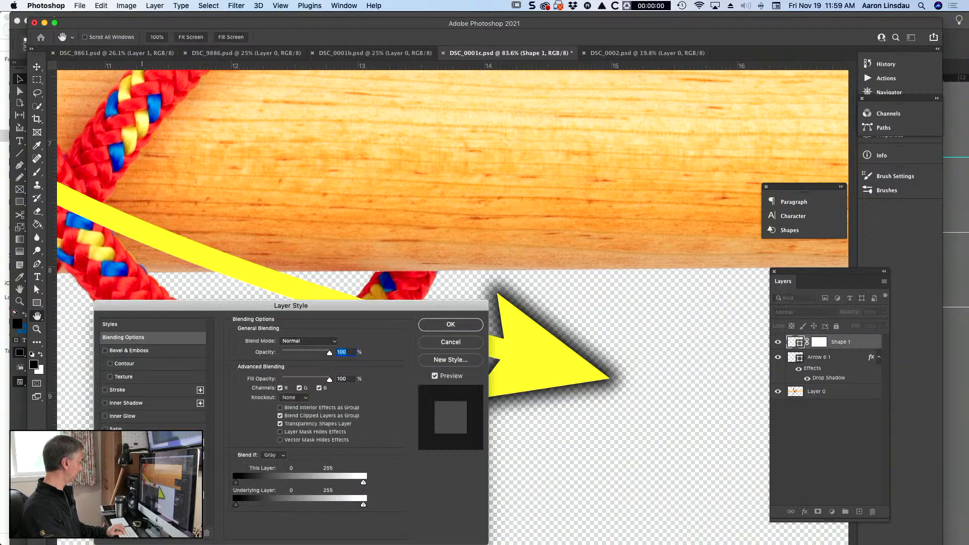
{"action": "left_click", "coordinate": [136, 495]}
{"action": "left_click", "coordinate": [450, 328]}
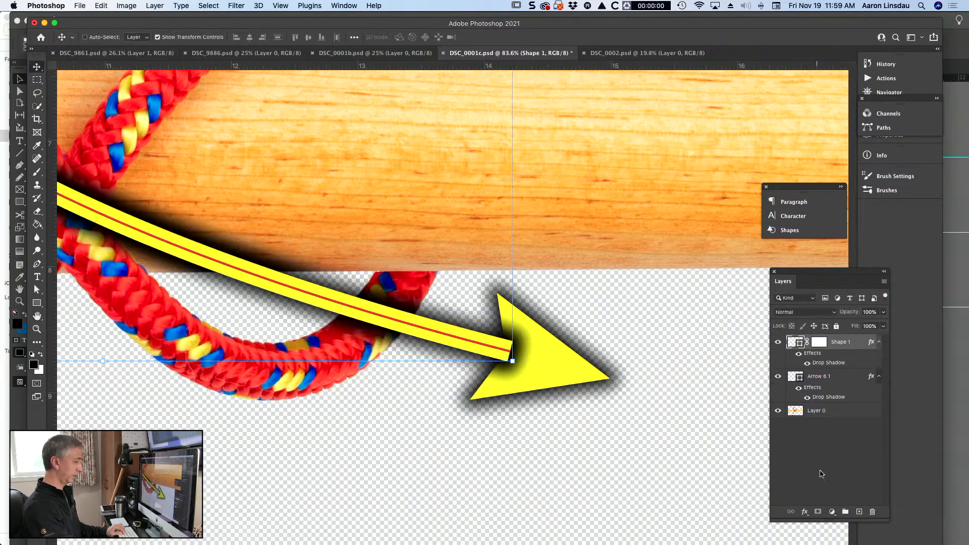
{"action": "left_click", "coordinate": [838, 450]}
{"action": "right_click", "coordinate": [824, 365]}
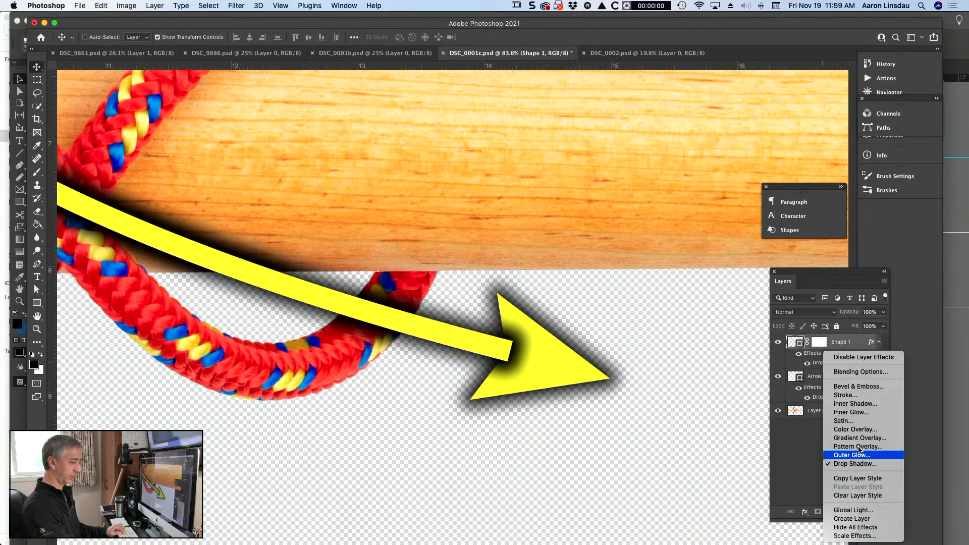
{"action": "left_click", "coordinate": [859, 520]}
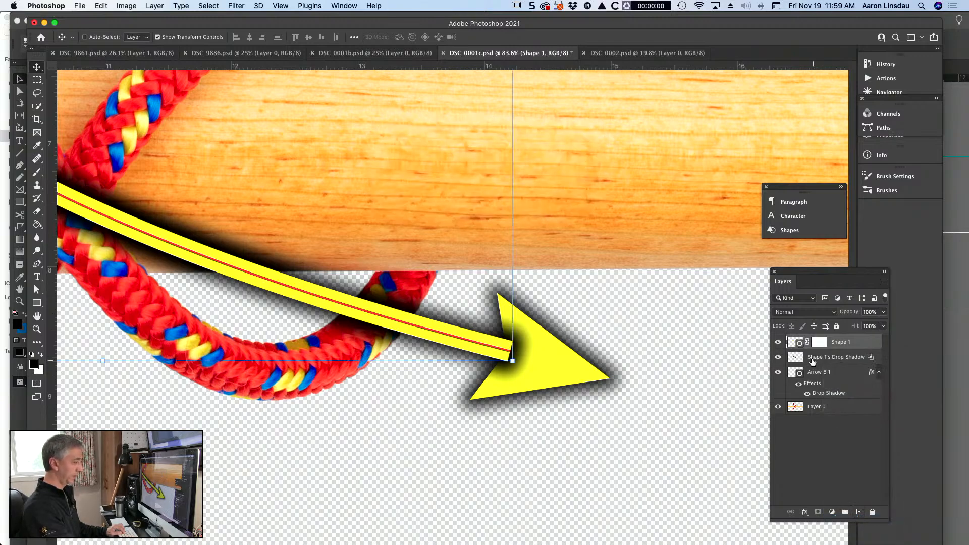
Place the Shape 1's Drop Shadow layer directly above Layer 0 and add a layer mask to it
{"action": "left_click_drag", "start_coordinate": [801, 345], "coordinate": [799, 393]}
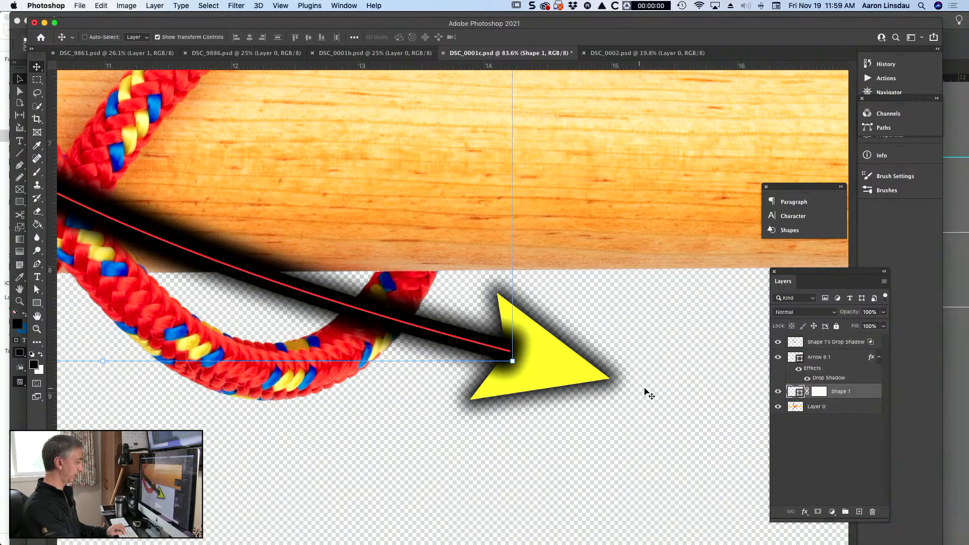
{"action": "key", "text": "super+z"}
{"action": "left_click_drag", "start_coordinate": [798, 357], "coordinate": [808, 402]}
{"action": "left_click", "coordinate": [819, 512]}
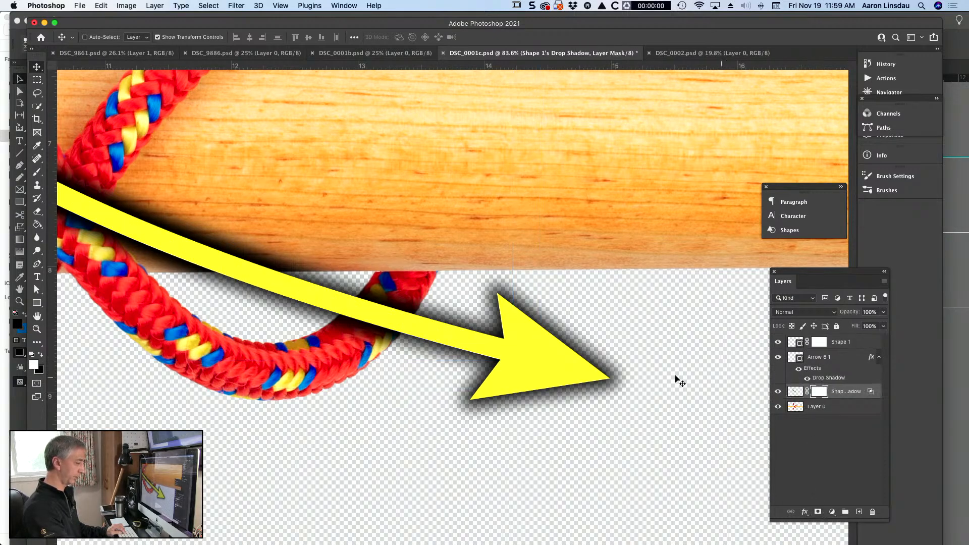
Paint black with a larger brush on the shadow layer's mask to hide the shadow over the rope crossing
{"action": "key", "text": "b"}
{"action": "scroll", "coordinate": [375, 352], "scroll_direction": "up", "scroll_amount": 10}
{"action": "scroll", "coordinate": [375, 352], "scroll_direction": "left", "scroll_amount": 10}
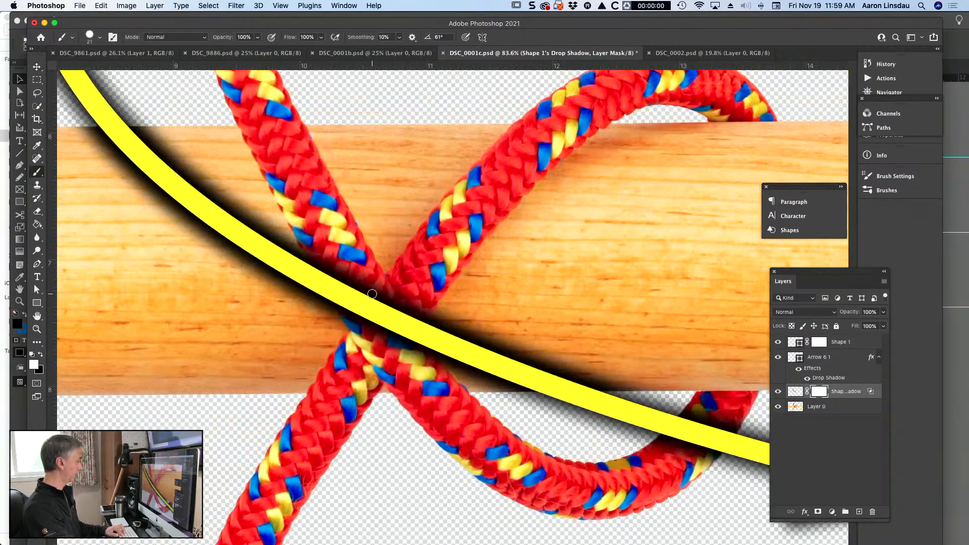
{"action": "left_click_drag", "start_coordinate": [371, 293], "coordinate": [404, 293], "text": "ctrl+alt"}
{"action": "key", "text": "x"}
{"action": "mouse_move", "coordinate": [347, 277]}
{"action": "left_mouse_down"}
{"action": "mouse_move", "coordinate": [309, 192]}
{"action": "mouse_move", "coordinate": [371, 334]}
{"action": "mouse_move", "coordinate": [389, 281]}
{"action": "mouse_move", "coordinate": [404, 272]}
{"action": "mouse_move", "coordinate": [421, 297]}
{"action": "mouse_move", "coordinate": [392, 375]}
{"action": "mouse_move", "coordinate": [410, 363]}
{"action": "mouse_move", "coordinate": [420, 386]}
{"action": "mouse_move", "coordinate": [359, 344]}
{"action": "left_mouse_up"}
Paint black on the Shape 1 layer mask to hide the yellow line where it crosses the ropes
{"action": "left_click", "coordinate": [848, 347]}
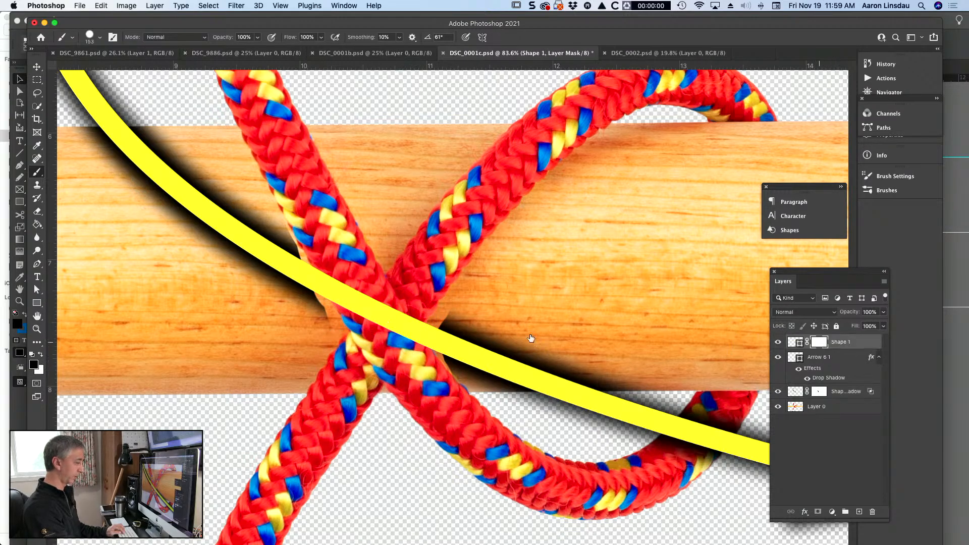
{"action": "left_click", "coordinate": [352, 291]}
{"action": "mouse_move", "coordinate": [353, 291]}
{"action": "left_mouse_down"}
{"action": "mouse_move", "coordinate": [340, 251]}
{"action": "mouse_move", "coordinate": [338, 268]}
{"action": "mouse_move", "coordinate": [367, 305]}
{"action": "mouse_move", "coordinate": [389, 303]}
{"action": "mouse_move", "coordinate": [402, 355]}
{"action": "mouse_move", "coordinate": [435, 343]}
{"action": "mouse_move", "coordinate": [340, 347]}
{"action": "mouse_move", "coordinate": [366, 349]}
{"action": "left_mouse_up"}
Paint white on the Shape 1 mask to restore the yellow line right up to the rope edges on both sides of the crossing
{"action": "scroll", "coordinate": [428, 347], "scroll_direction": "up", "scroll_amount": 5}
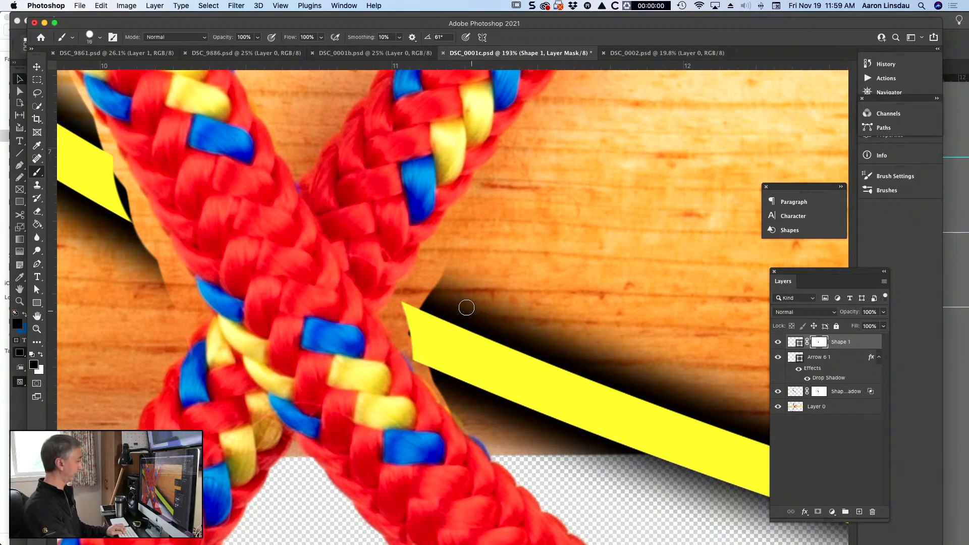
{"action": "key", "text": "x"}
{"action": "mouse_move", "coordinate": [403, 320]}
{"action": "left_mouse_down"}
{"action": "mouse_move", "coordinate": [410, 307]}
{"action": "mouse_move", "coordinate": [387, 315]}
{"action": "mouse_move", "coordinate": [416, 359]}
{"action": "mouse_move", "coordinate": [398, 316]}
{"action": "left_mouse_up"}
{"action": "scroll", "coordinate": [388, 329], "scroll_direction": "left", "scroll_amount": 7}
{"action": "scroll", "coordinate": [388, 329], "scroll_direction": "up", "scroll_amount": 3}
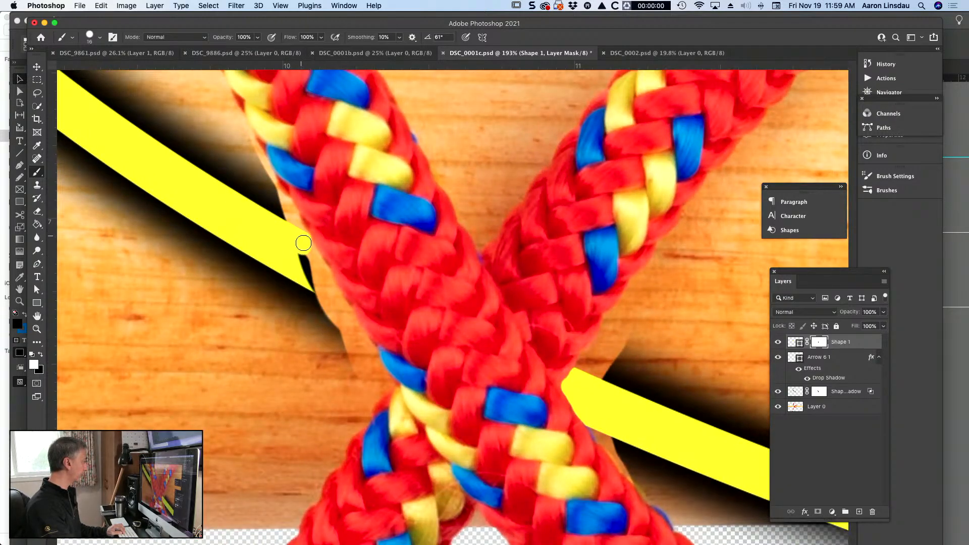
{"action": "mouse_move", "coordinate": [304, 243]}
{"action": "left_mouse_down"}
{"action": "mouse_move", "coordinate": [323, 275]}
{"action": "mouse_move", "coordinate": [307, 251]}
{"action": "mouse_move", "coordinate": [311, 280]}
{"action": "mouse_move", "coordinate": [298, 253]}
{"action": "mouse_move", "coordinate": [328, 310]}
{"action": "mouse_move", "coordinate": [326, 284]}
{"action": "mouse_move", "coordinate": [352, 323]}
{"action": "left_mouse_up"}
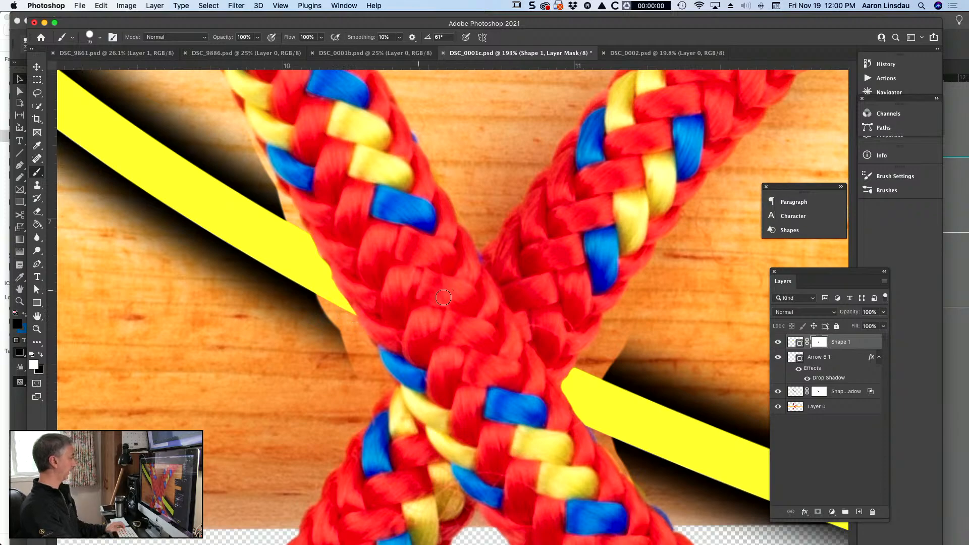
Restore the drop shadow up to the rope's left edge by painting white on the shadow layer's mask with a smaller brush
{"action": "scroll", "coordinate": [452, 291], "scroll_direction": "down", "scroll_amount": 1}
{"action": "scroll", "coordinate": [363, 290], "scroll_direction": "down", "scroll_amount": 4}
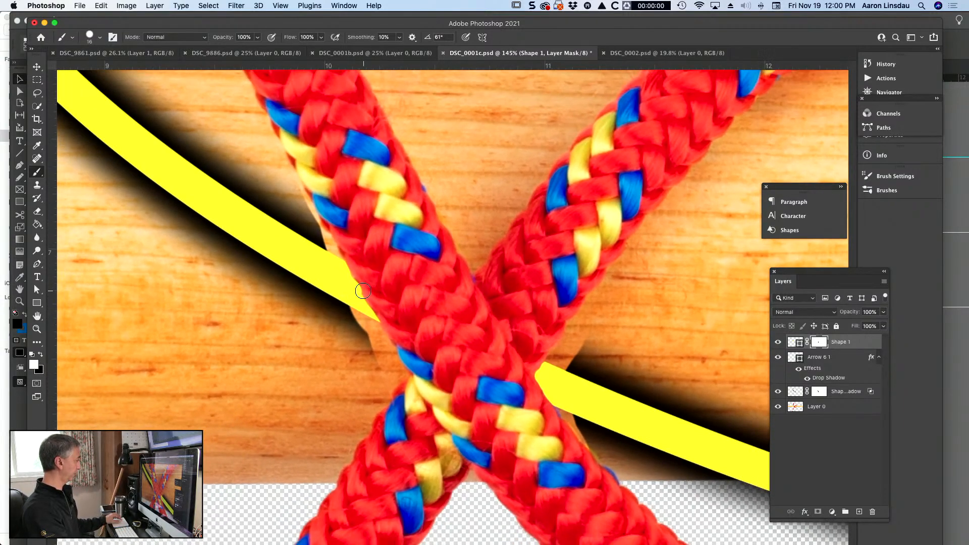
{"action": "left_click", "coordinate": [817, 392]}
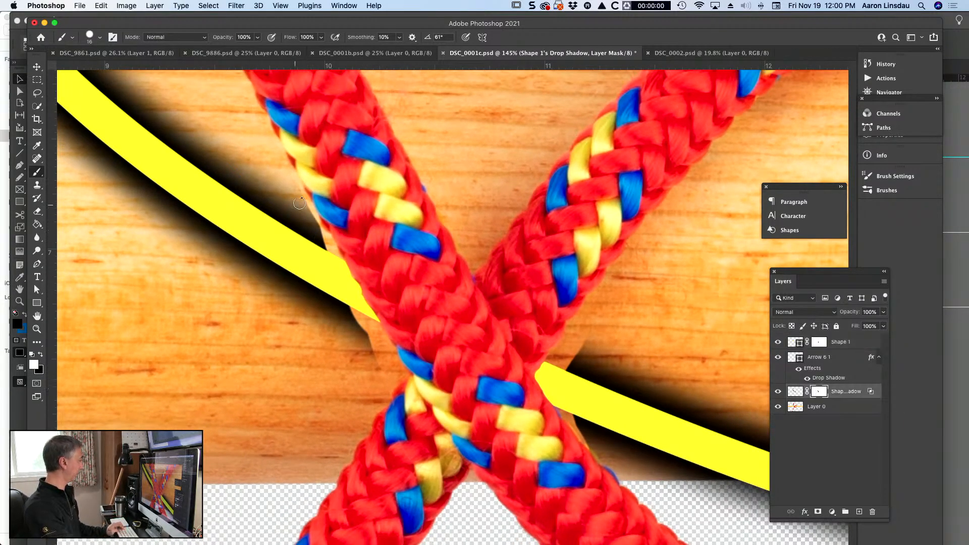
{"action": "left_click_drag", "start_coordinate": [296, 201], "coordinate": [310, 201], "text": "ctrl+alt"}
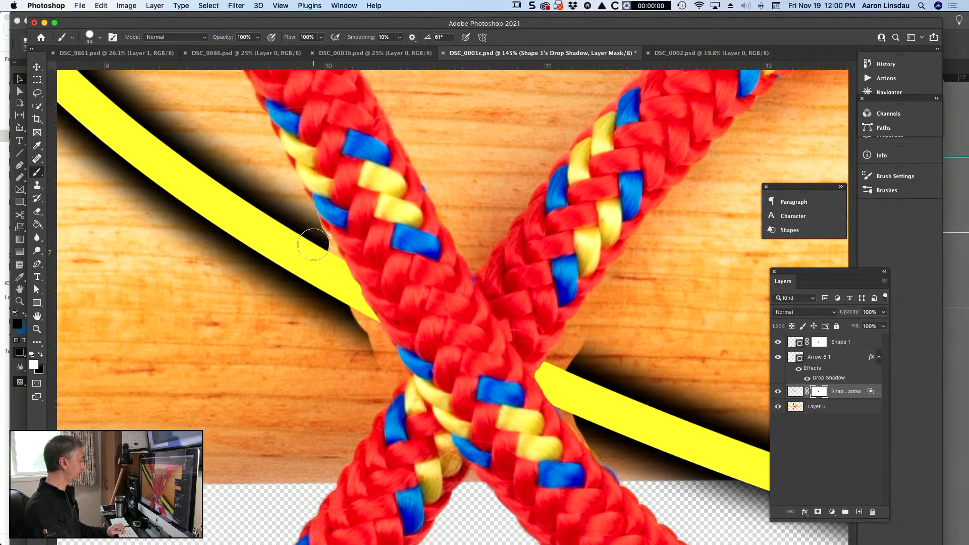
{"action": "left_click_drag", "start_coordinate": [306, 226], "coordinate": [299, 228], "text": "ctrl+alt"}
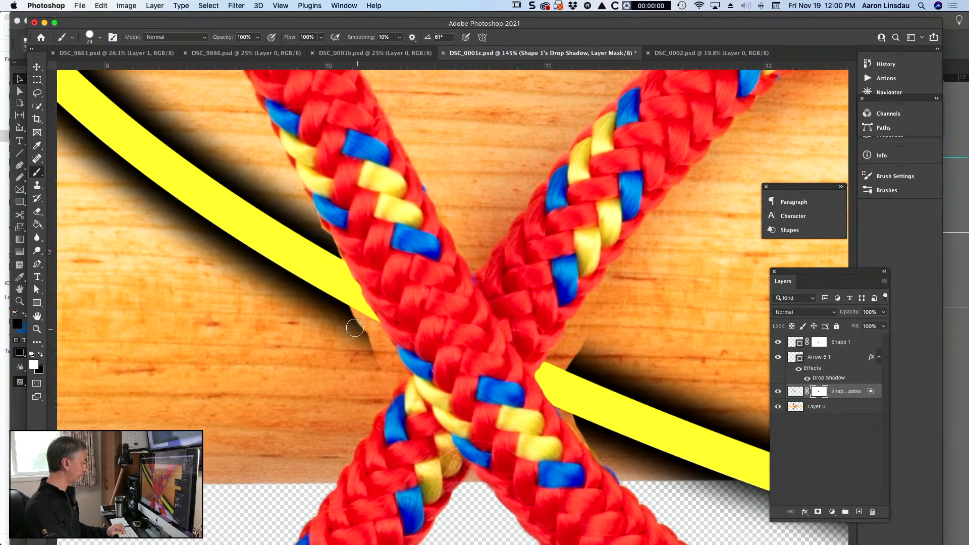
{"action": "mouse_move", "coordinate": [355, 328]}
{"action": "left_mouse_down"}
{"action": "mouse_move", "coordinate": [398, 378]}
{"action": "mouse_move", "coordinate": [380, 393]}
{"action": "mouse_move", "coordinate": [378, 348]}
{"action": "mouse_move", "coordinate": [377, 369]}
{"action": "mouse_move", "coordinate": [399, 371]}
{"action": "left_mouse_up"}
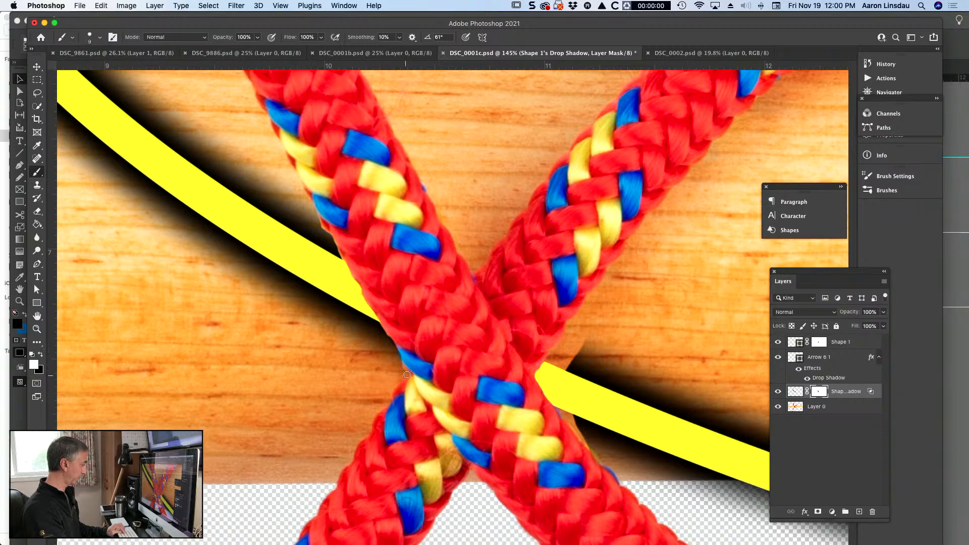
Restore the drop shadow along the crossing's right edge on its mask and paint out the spill over the rope
{"action": "scroll", "coordinate": [476, 256], "scroll_direction": "right", "scroll_amount": 2}
{"action": "scroll", "coordinate": [476, 256], "scroll_direction": "down", "scroll_amount": 4}
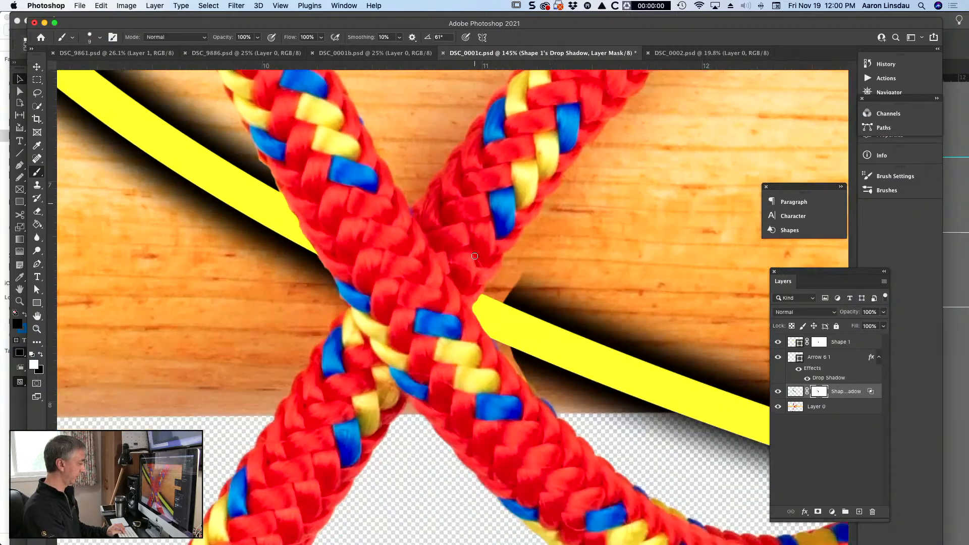
{"action": "mouse_move", "coordinate": [525, 240]}
{"action": "left_mouse_down", "text": "ctrl+alt"}
{"action": "mouse_move", "coordinate": [538, 239]}
{"action": "mouse_move", "coordinate": [519, 222]}
{"action": "mouse_move", "coordinate": [498, 242]}
{"action": "mouse_move", "coordinate": [499, 232]}
{"action": "left_mouse_up", "text": "ctrl+alt"}
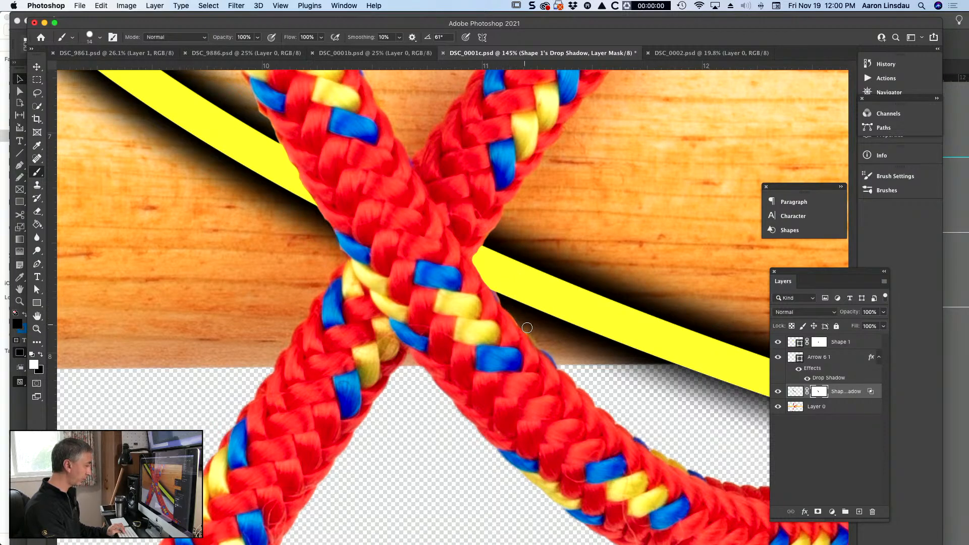
{"action": "key", "text": "x"}
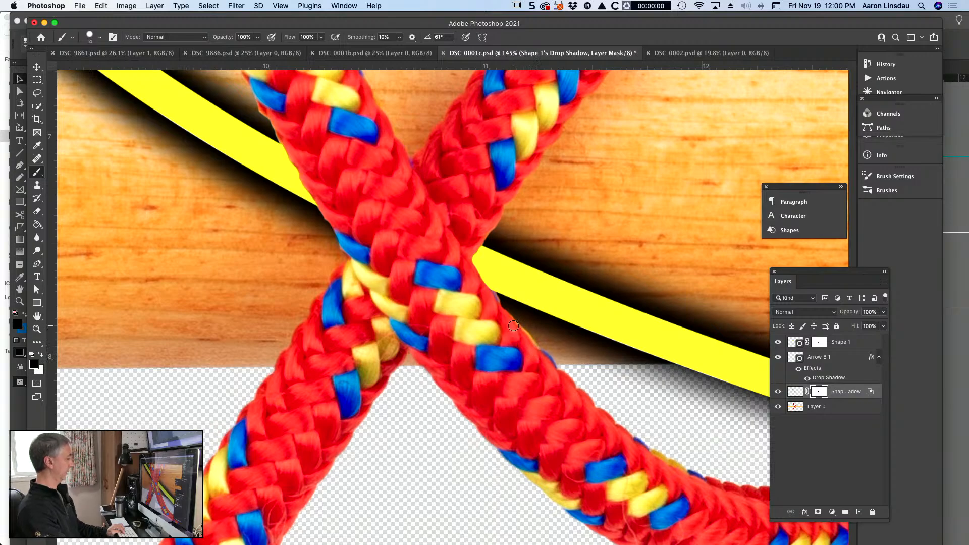
{"action": "key", "text": "super+0"}
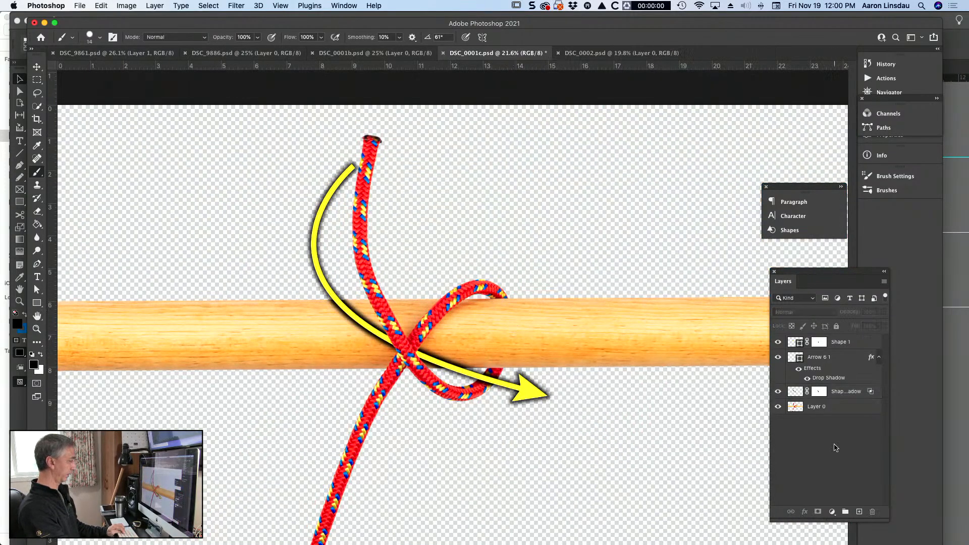
Switch to InDesign, preview the Timber Hitch spread with the updated arrow, and examine step pictures 3 and 4 up close
{"action": "key", "text": "super+Tab"}
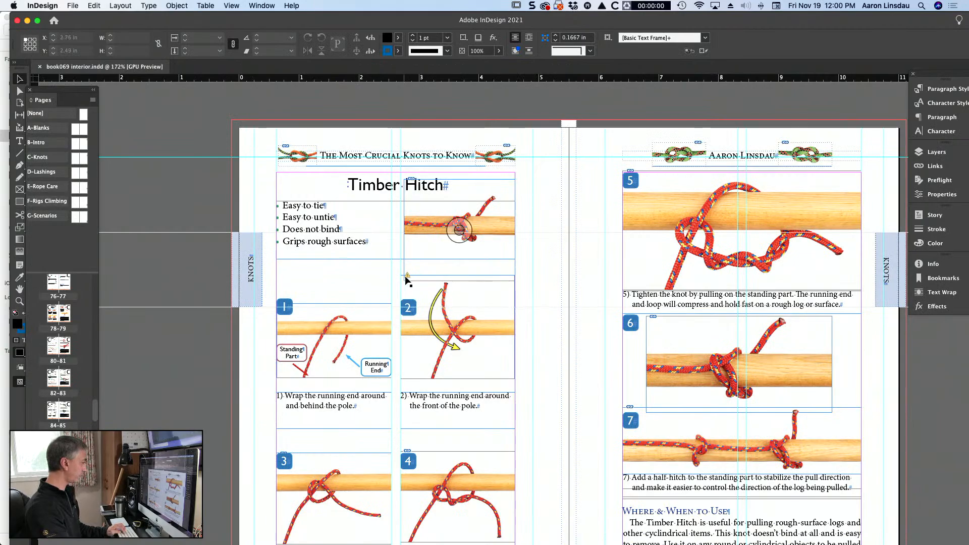
{"action": "scroll", "coordinate": [541, 318], "scroll_direction": "down", "scroll_amount": 5}
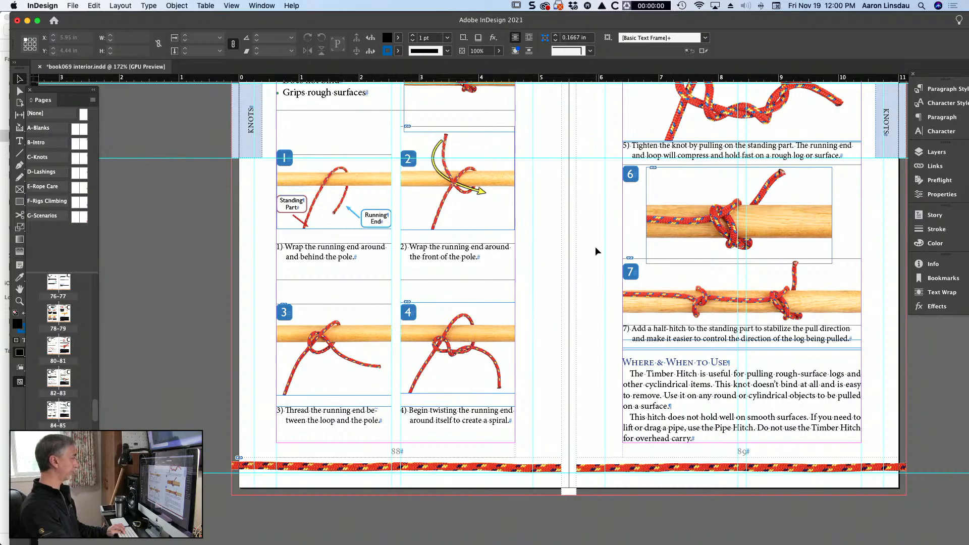
{"action": "key", "text": "shift+w"}
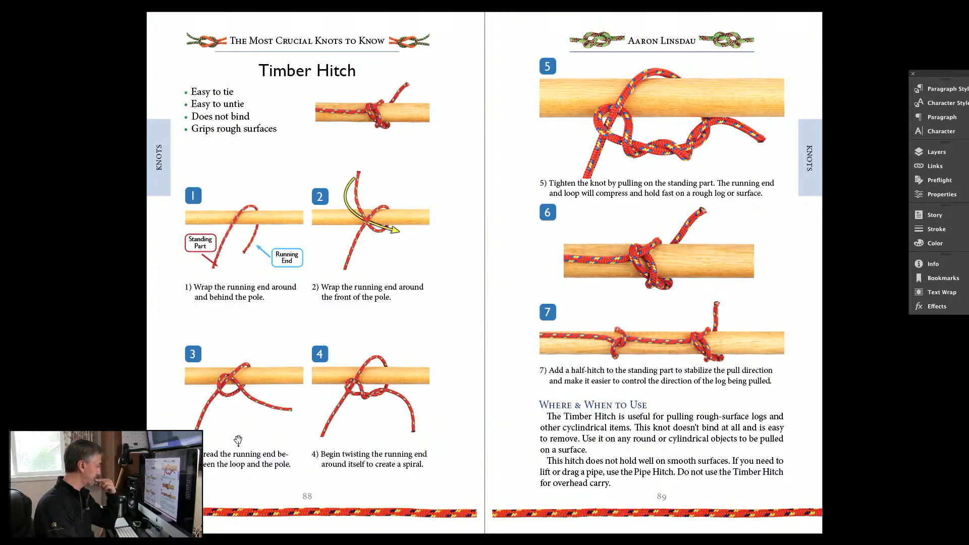
{"action": "key", "text": "Escape"}
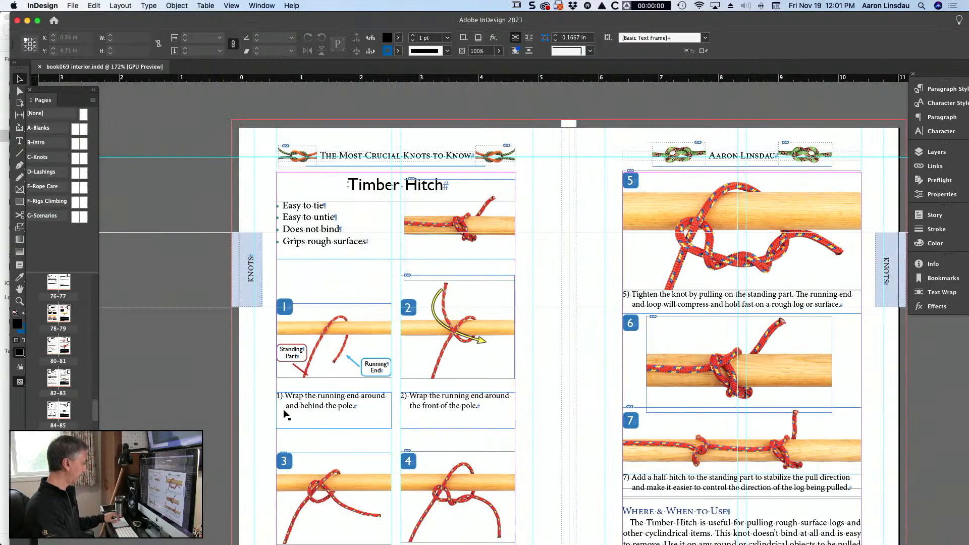
{"action": "scroll", "coordinate": [284, 412], "scroll_direction": "up", "scroll_amount": 5}
{"action": "scroll", "coordinate": [284, 411], "scroll_direction": "down", "scroll_amount": 8}
{"action": "scroll", "coordinate": [284, 411], "scroll_direction": "up", "scroll_amount": 3}
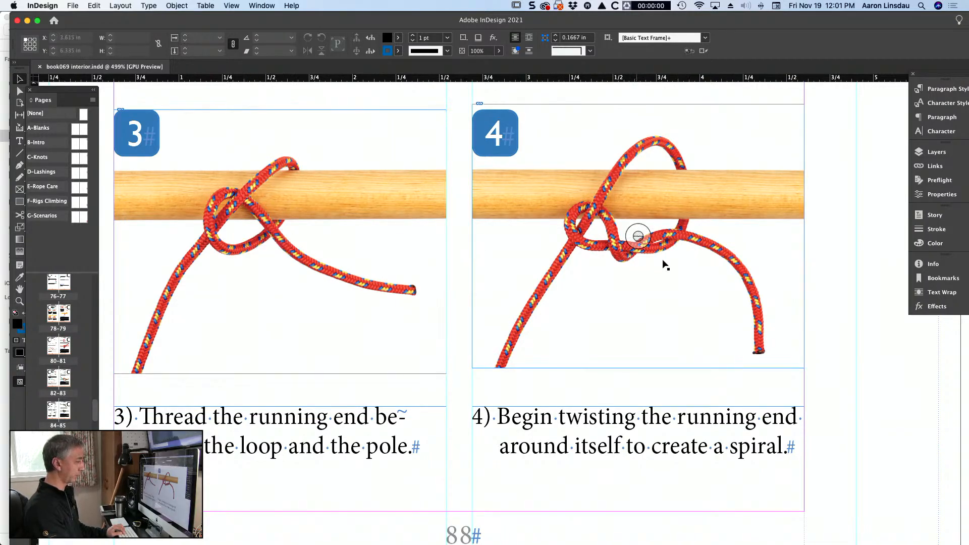
Back in Photoshop, create a new layer directly above Layer 0 in DSC_0001c.psd with the Overlay blend mode
{"action": "key", "text": "super+Tab"}
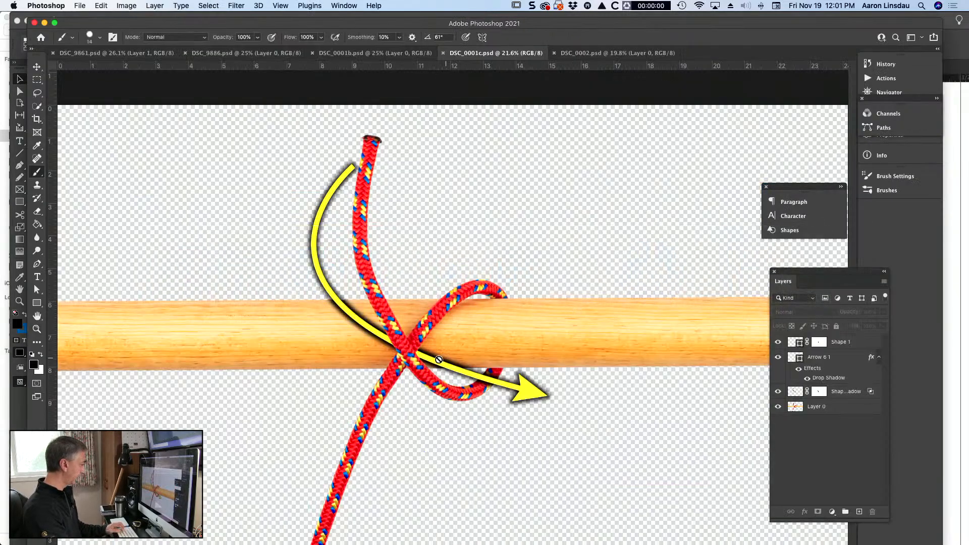
{"action": "scroll", "coordinate": [439, 360], "scroll_direction": "up", "scroll_amount": 6}
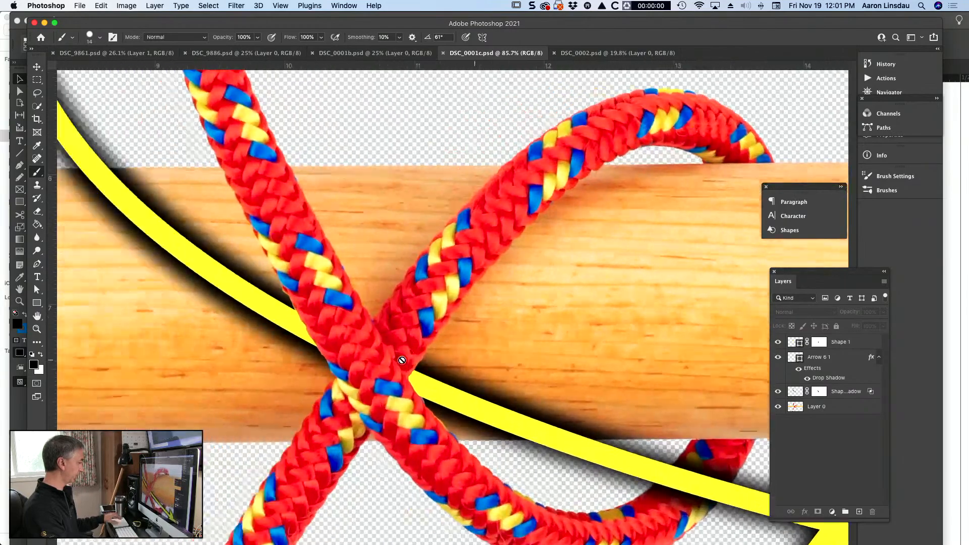
{"action": "scroll", "coordinate": [402, 360], "scroll_direction": "down", "scroll_amount": 4}
{"action": "scroll", "coordinate": [438, 290], "scroll_direction": "down", "scroll_amount": 2}
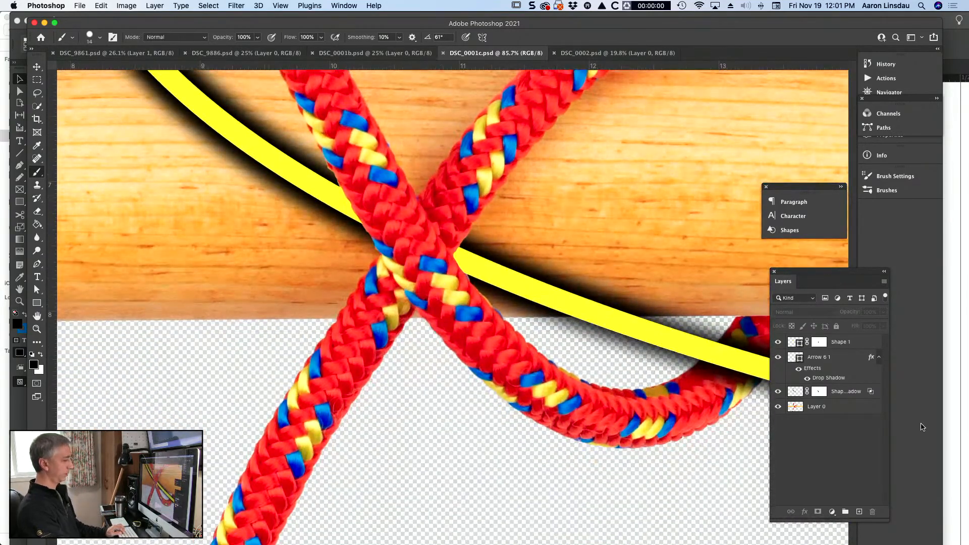
{"action": "left_click", "coordinate": [850, 413]}
{"action": "key", "text": "super+shift+n"}
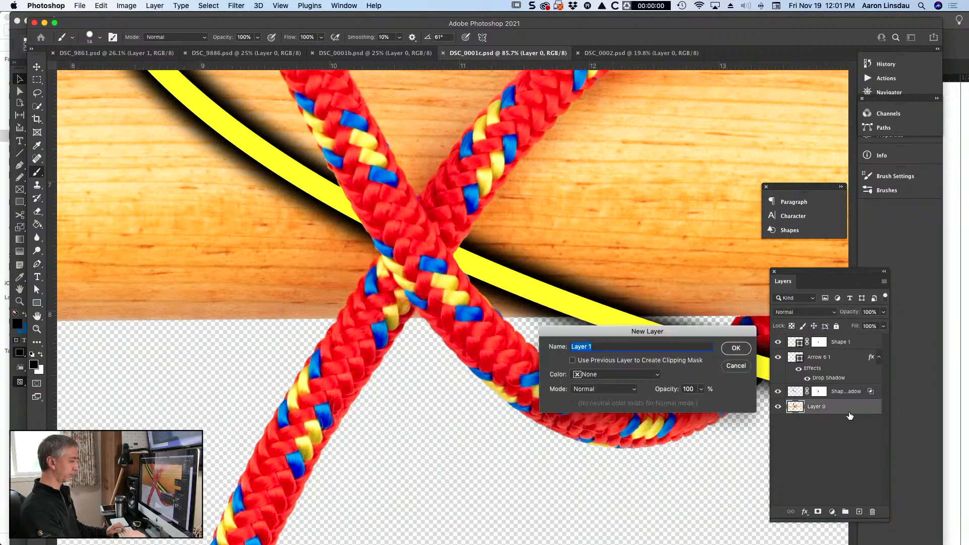
{"action": "left_click", "coordinate": [594, 387]}
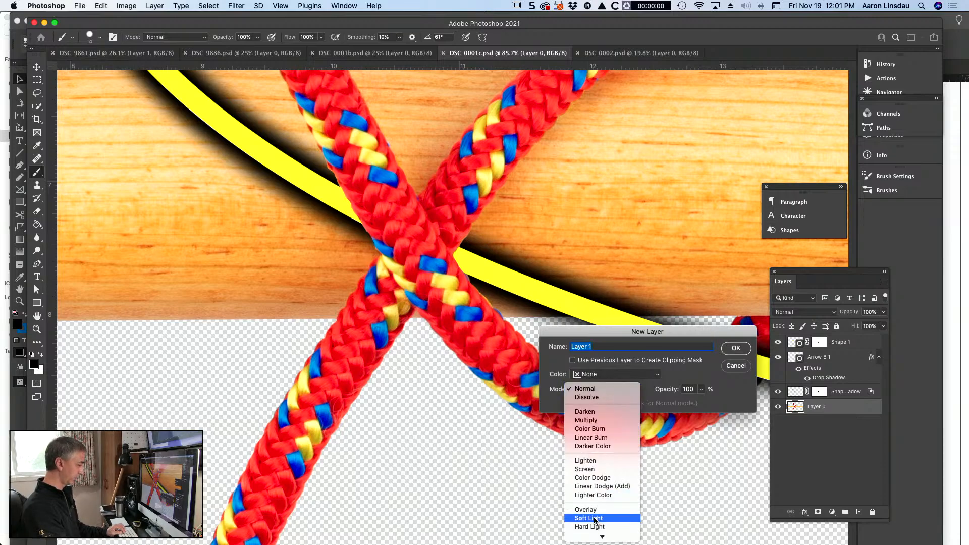
{"action": "key", "text": "Return"}
{"action": "key", "text": "Return"}
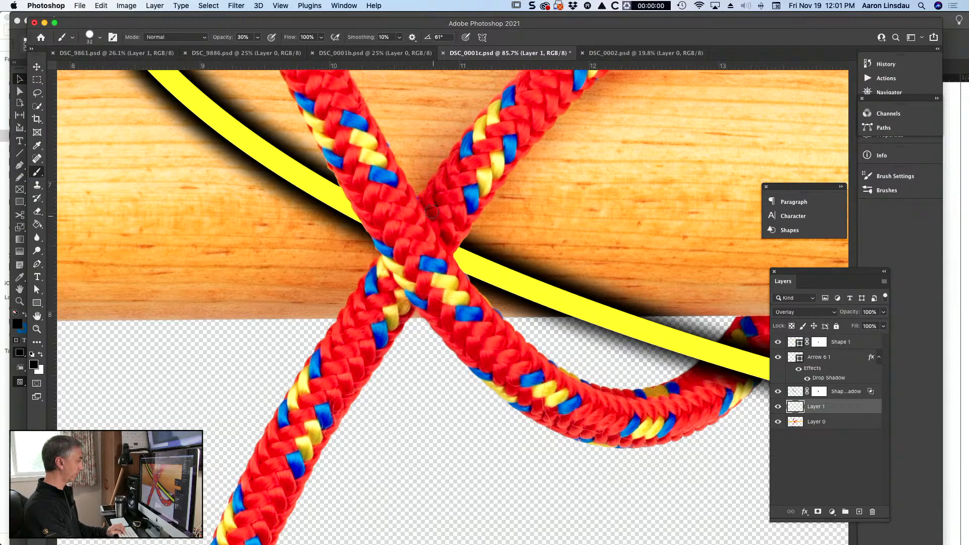
Paint black shading at 30% brush opacity on Layer 1 over the lower rope beside the crossing, erasing the overspill on the upper rope
{"action": "left_click_drag", "start_coordinate": [430, 204], "coordinate": [447, 236]}
{"action": "mouse_move", "coordinate": [382, 276]}
{"action": "left_mouse_down"}
{"action": "mouse_move", "coordinate": [406, 310]}
{"action": "mouse_move", "coordinate": [388, 287]}
{"action": "mouse_move", "coordinate": [398, 306]}
{"action": "left_mouse_up"}
{"action": "key", "text": "e"}
{"action": "left_click_drag", "start_coordinate": [365, 252], "coordinate": [364, 252]}
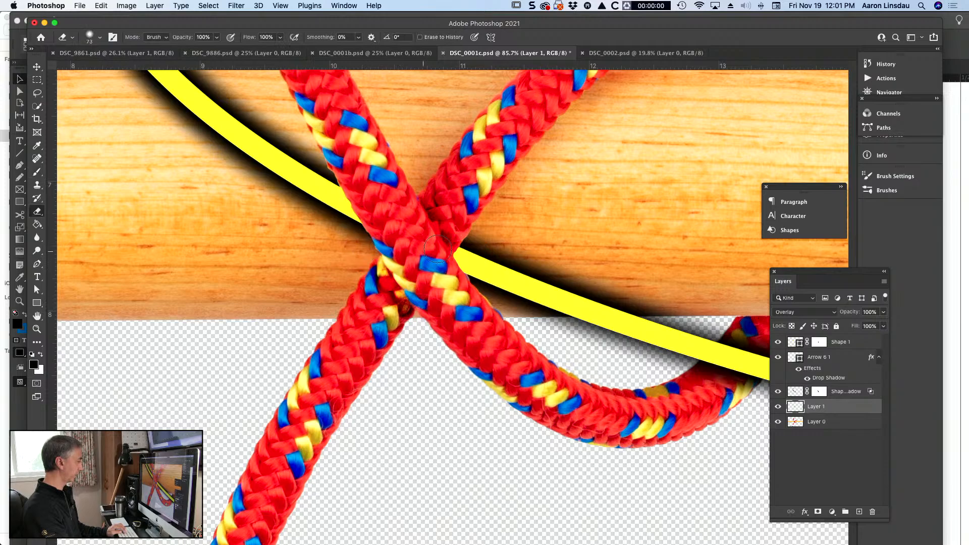
{"action": "key", "text": "b"}
{"action": "left_click_drag", "start_coordinate": [435, 212], "coordinate": [454, 250]}
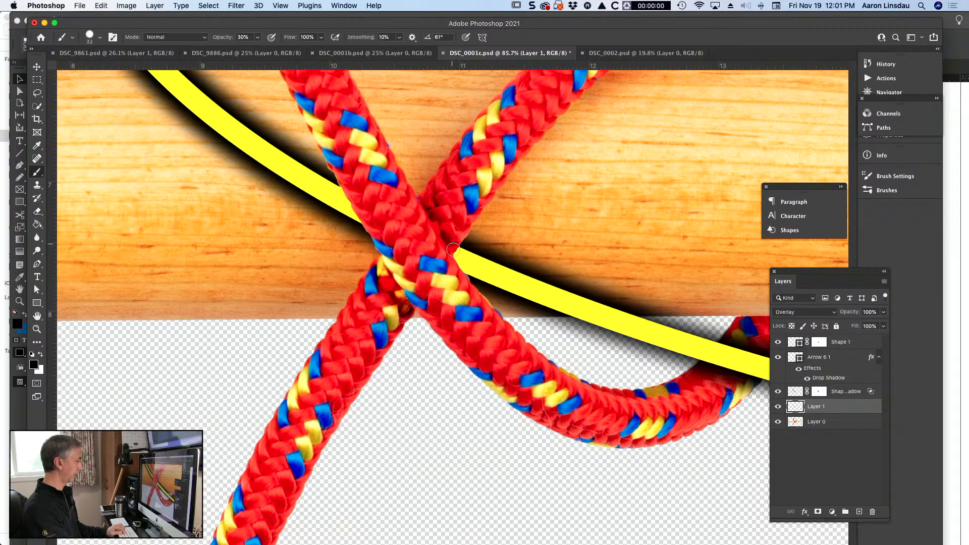
Fit the whole image in view and toggle Layer 1's visibility to compare the crossing with and without the shading
{"action": "key", "text": "super+0"}
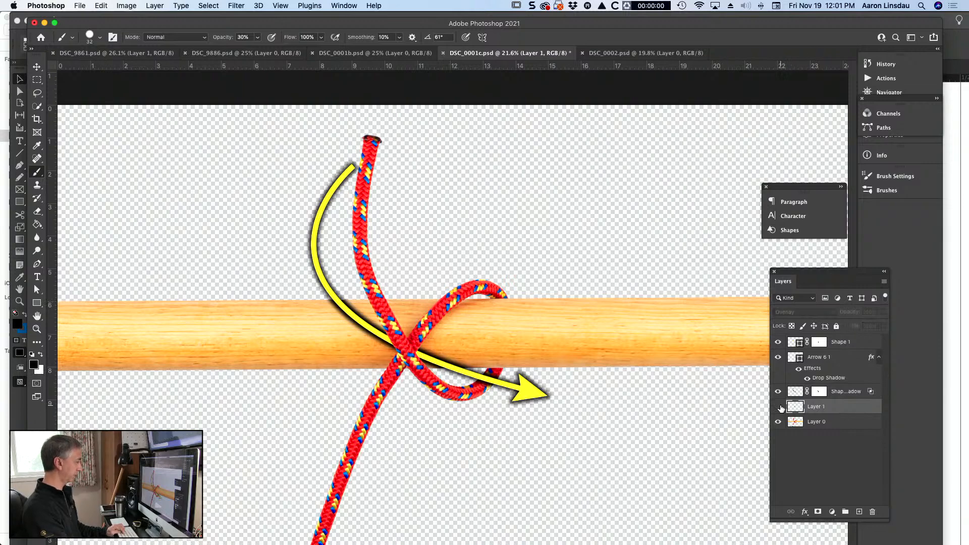
{"action": "left_click", "coordinate": [779, 406]}
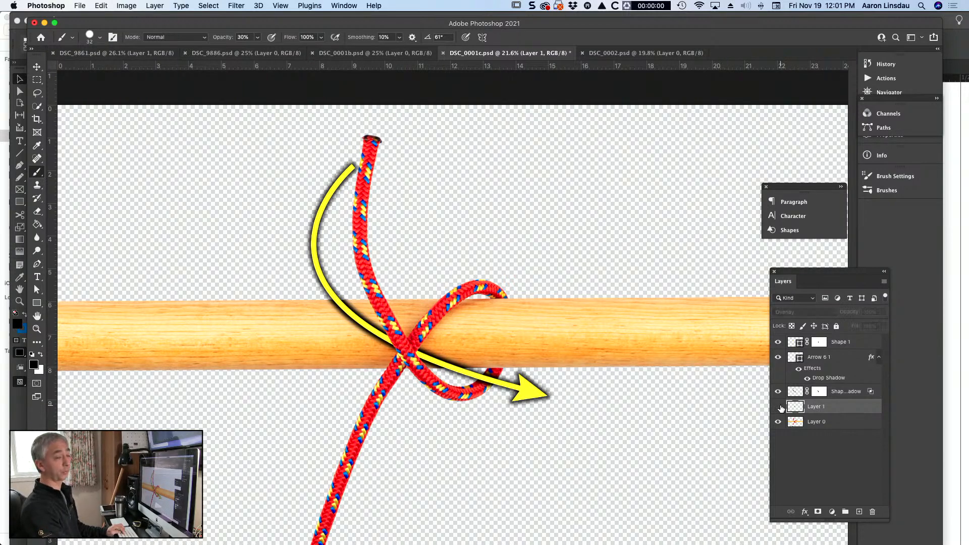
Turn Layer 1 back on, then switch to InDesign, update the linked step 2 picture and check it in the spread
{"action": "left_click", "coordinate": [779, 407]}
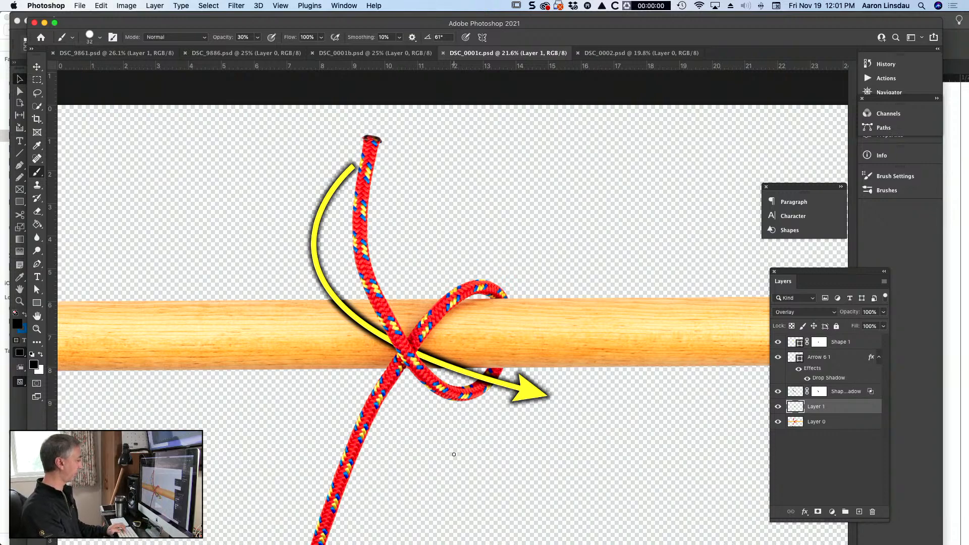
{"action": "key", "text": "super+Tab"}
{"action": "scroll", "coordinate": [500, 270], "scroll_direction": "up", "scroll_amount": 5}
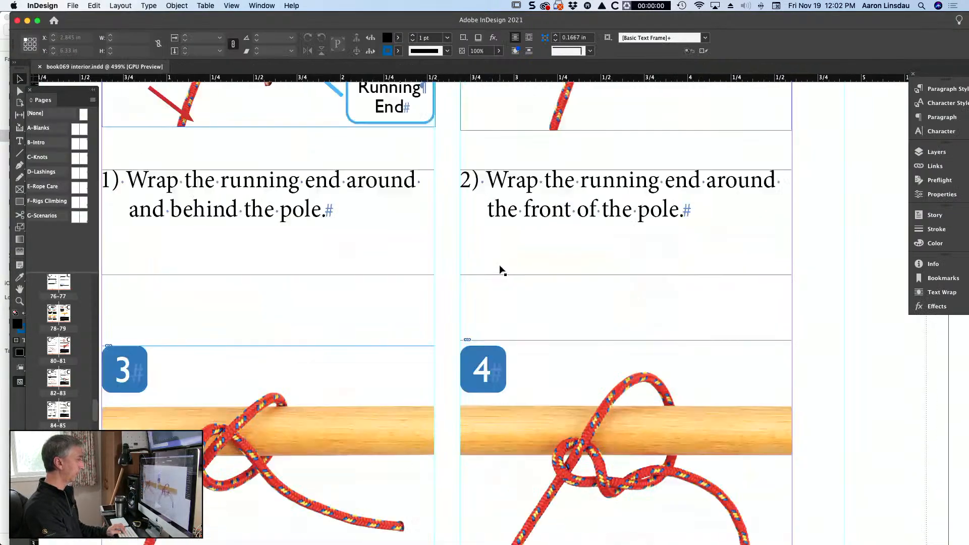
{"action": "scroll", "coordinate": [500, 270], "scroll_direction": "up", "scroll_amount": 10}
{"action": "left_click", "coordinate": [421, 164]}
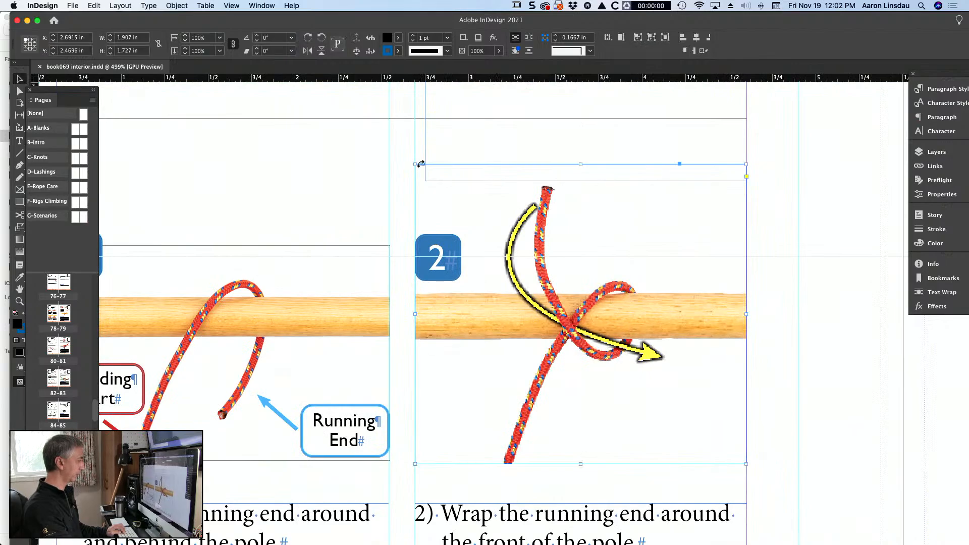
{"action": "left_click", "coordinate": [833, 325]}
{"action": "scroll", "coordinate": [800, 348], "scroll_direction": "down", "scroll_amount": 4}
{"action": "scroll", "coordinate": [800, 348], "scroll_direction": "left", "scroll_amount": 4}
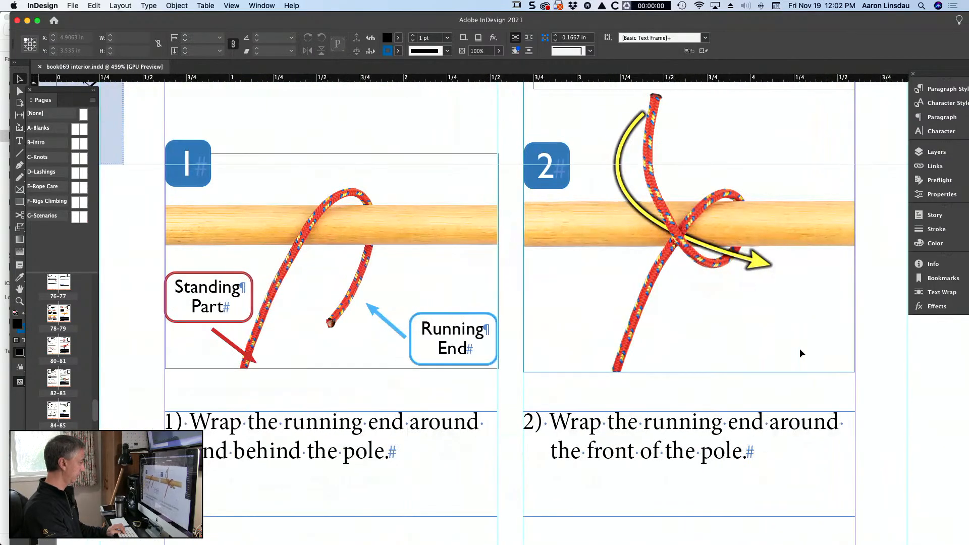
{"action": "scroll", "coordinate": [800, 348], "scroll_direction": "down", "scroll_amount": 10}
{"action": "scroll", "coordinate": [800, 349], "scroll_direction": "up", "scroll_amount": 3}
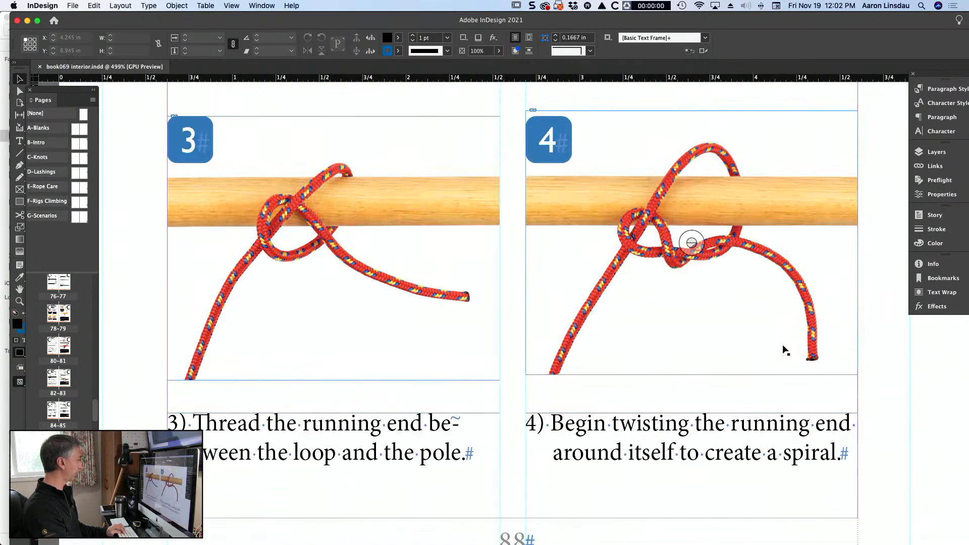
Return to Photoshop and create a new layer with the Overlay blend mode above Layer 0 in DSC_0002.psd
{"action": "key", "text": "super+Tab"}
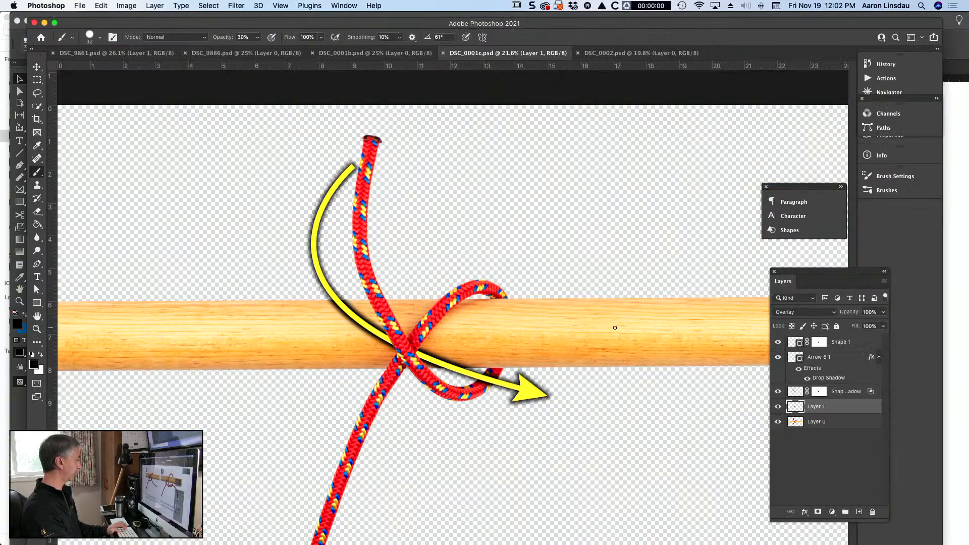
{"action": "left_click", "coordinate": [642, 52]}
{"action": "key", "text": "super+shift+n"}
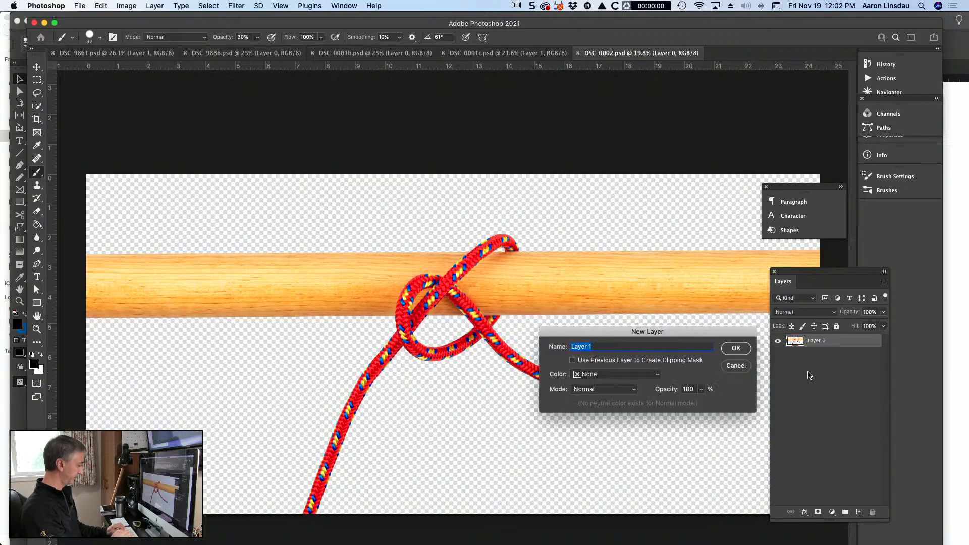
{"action": "left_click", "coordinate": [585, 389]}
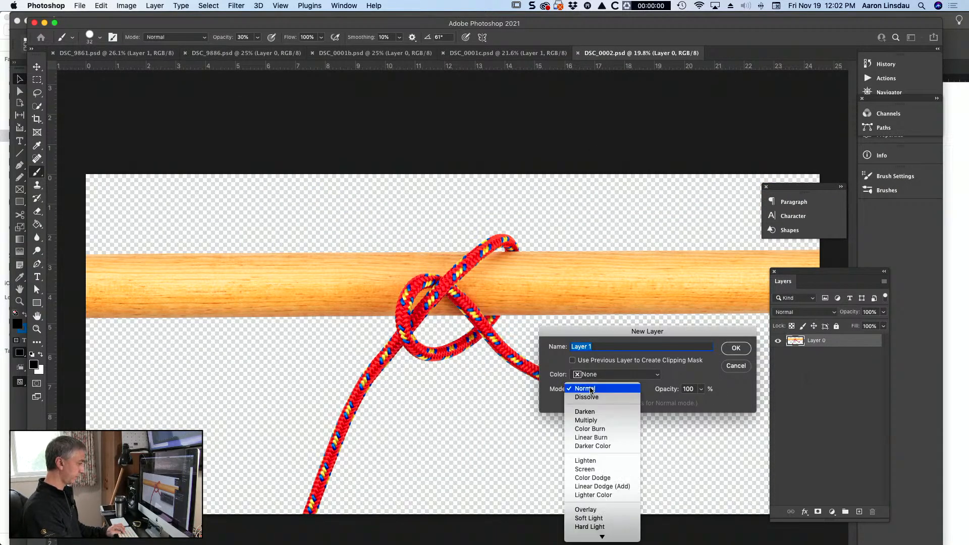
{"action": "left_click", "coordinate": [595, 510]}
{"action": "left_click", "coordinate": [736, 349]}
Paint black shading at 30% brush opacity on Layer 1 around the loop's left rope crossing, erasing any overspill
{"action": "scroll", "coordinate": [439, 340], "scroll_direction": "up", "scroll_amount": 10}
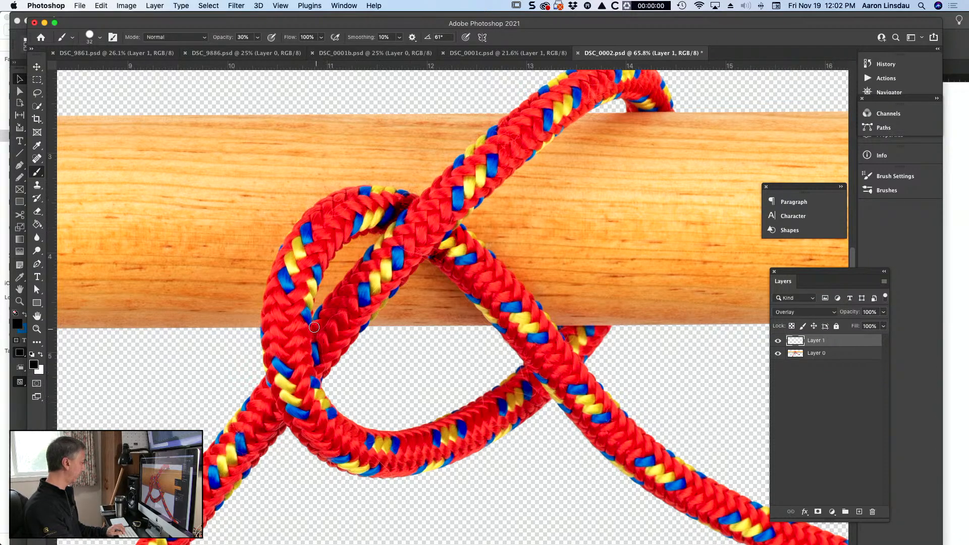
{"action": "mouse_move", "coordinate": [314, 321]}
{"action": "left_mouse_down"}
{"action": "mouse_move", "coordinate": [318, 375]}
{"action": "mouse_move", "coordinate": [315, 318]}
{"action": "left_mouse_up"}
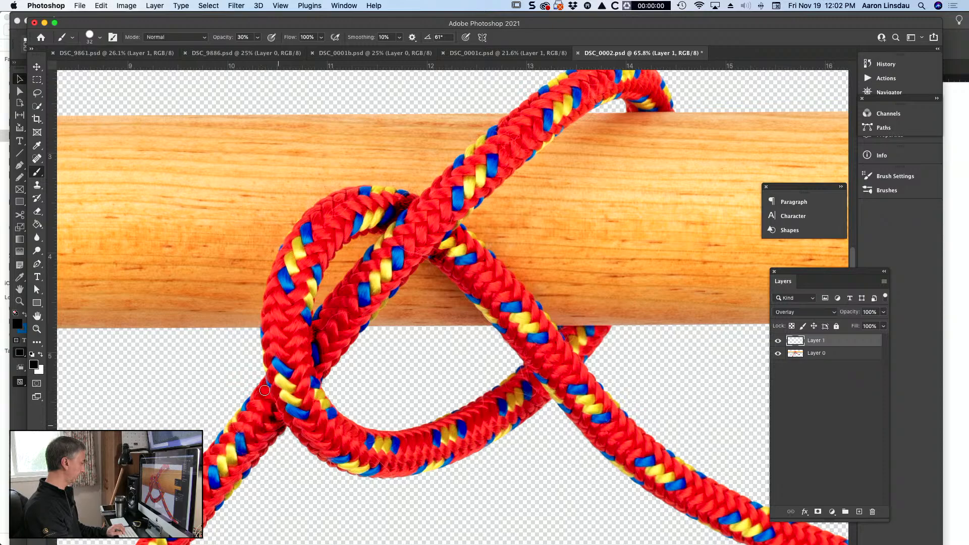
{"action": "left_click_drag", "start_coordinate": [258, 431], "coordinate": [343, 354]}
{"action": "key", "text": "e"}
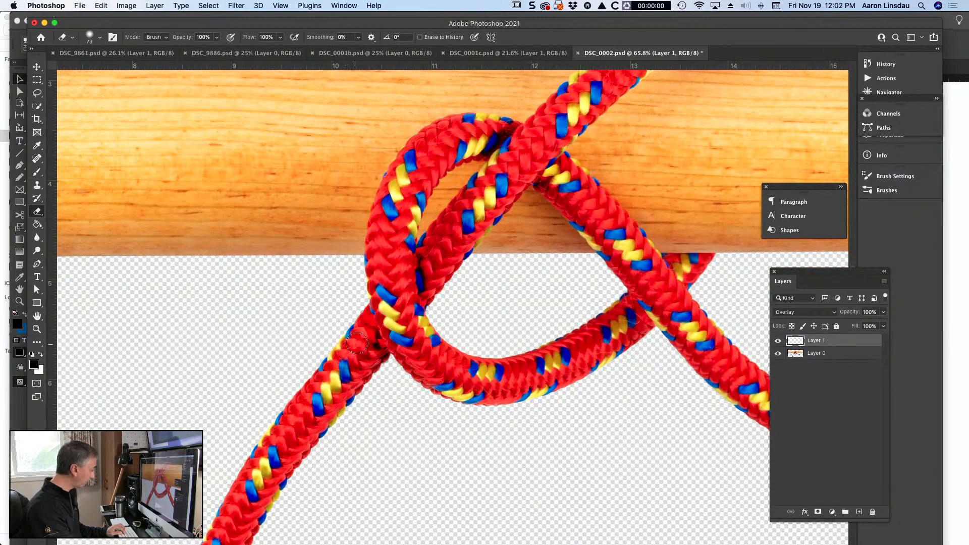
{"action": "key", "text": "b"}
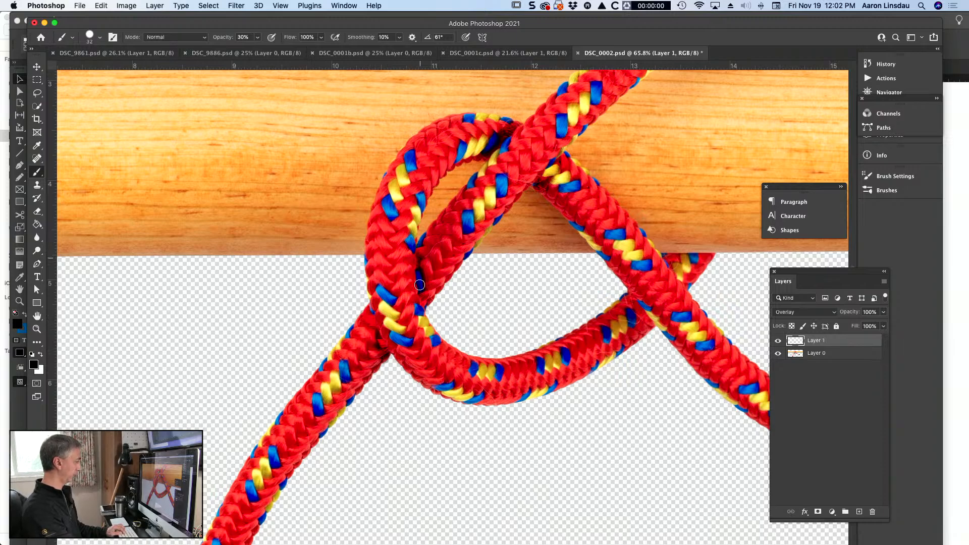
Shade the lower rope on both sides of the loop's right crossing, clean up the overspill, and touch up the left crossing's shading
{"action": "scroll", "coordinate": [429, 308], "scroll_direction": "right", "scroll_amount": 5}
{"action": "mouse_move", "coordinate": [504, 306]}
{"action": "left_mouse_down"}
{"action": "mouse_move", "coordinate": [514, 329]}
{"action": "mouse_move", "coordinate": [491, 300]}
{"action": "left_mouse_up"}
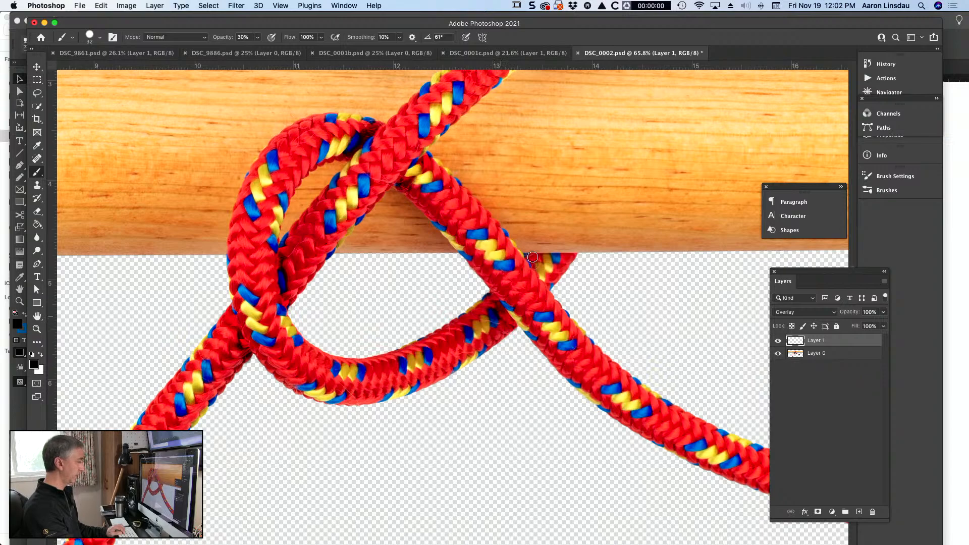
{"action": "left_click_drag", "start_coordinate": [532, 258], "coordinate": [556, 291]}
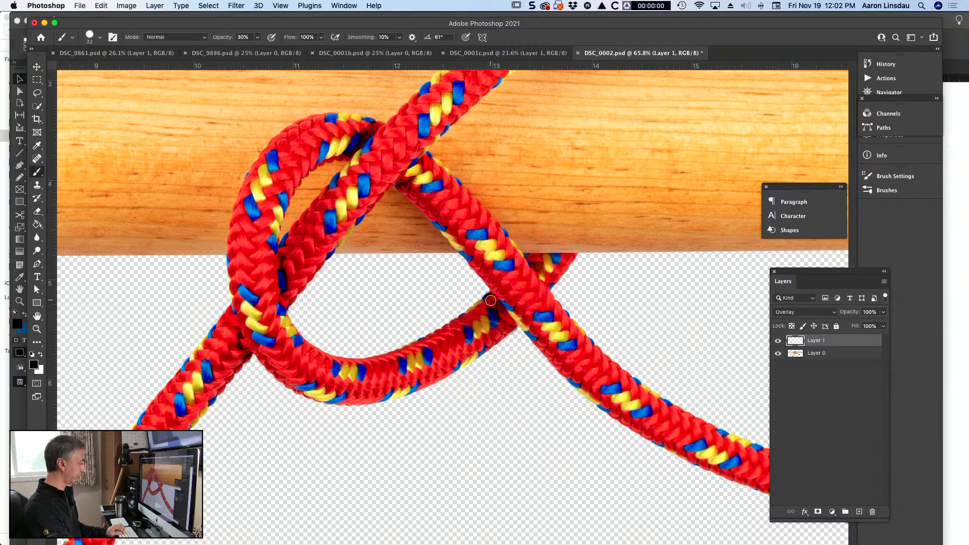
{"action": "key", "text": "e"}
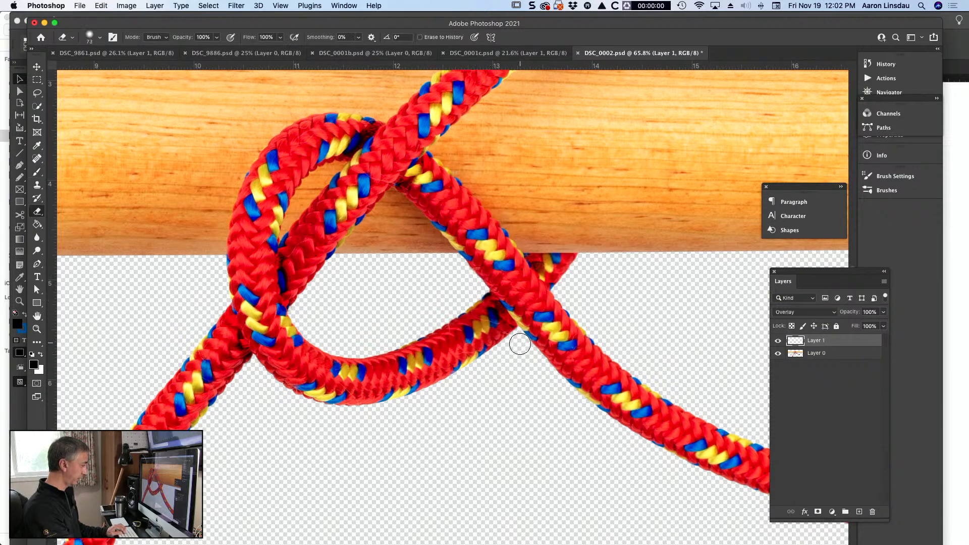
{"action": "scroll", "coordinate": [455, 303], "scroll_direction": "up", "scroll_amount": 2}
{"action": "scroll", "coordinate": [454, 302], "scroll_direction": "right", "scroll_amount": 1}
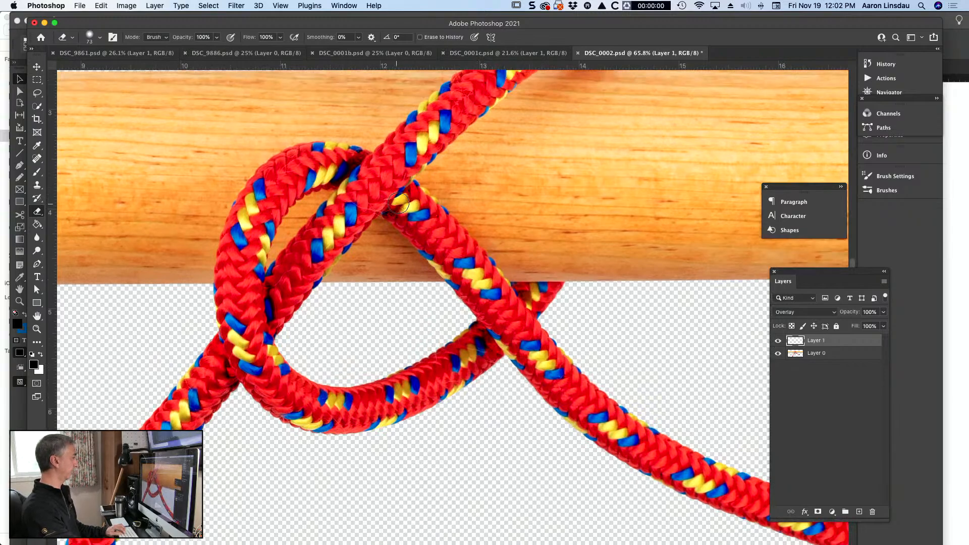
{"action": "key", "text": "b"}
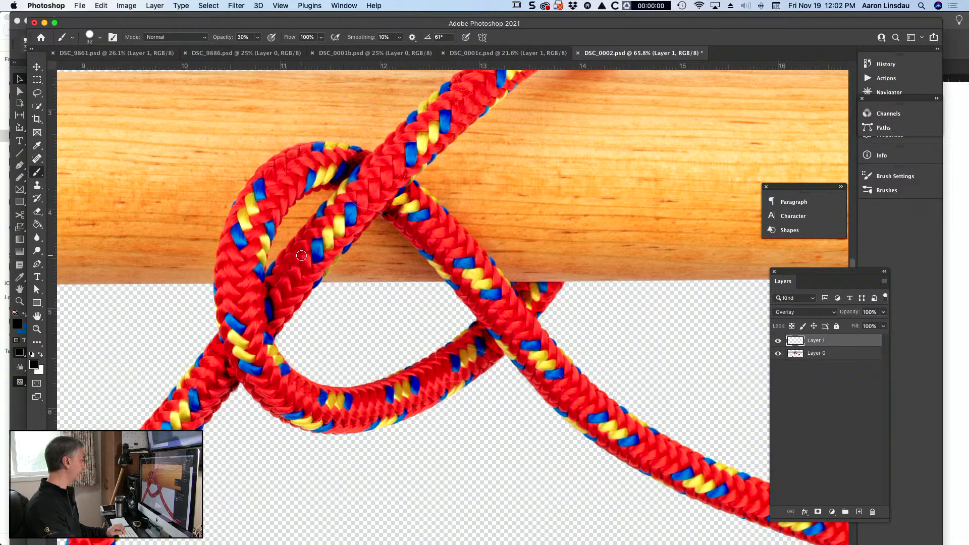
{"action": "scroll", "coordinate": [302, 256], "scroll_direction": "left", "scroll_amount": 1}
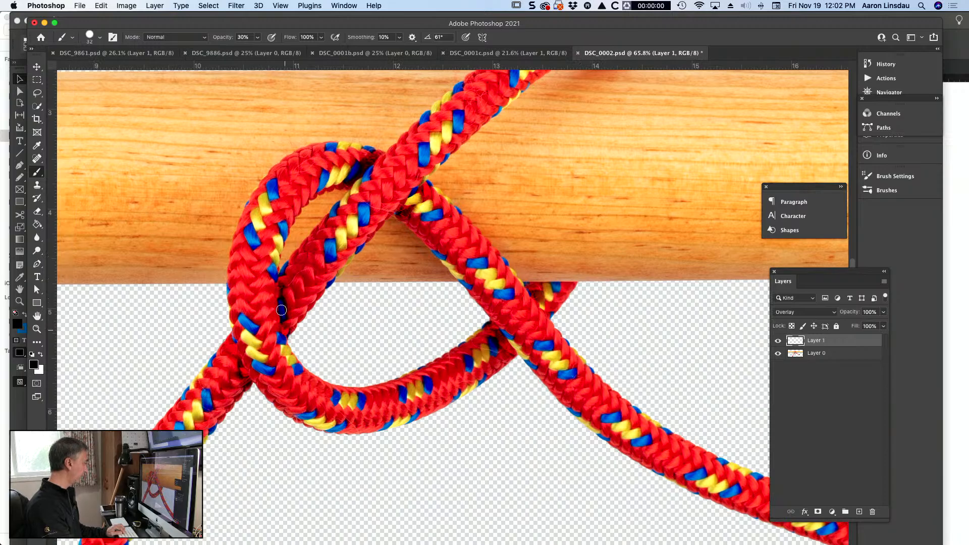
Toggle Layer 1's visibility from a distance and up close to compare the knot with and without the shading
{"action": "key", "text": "super+minus"}
{"action": "key", "text": "super+minus"}
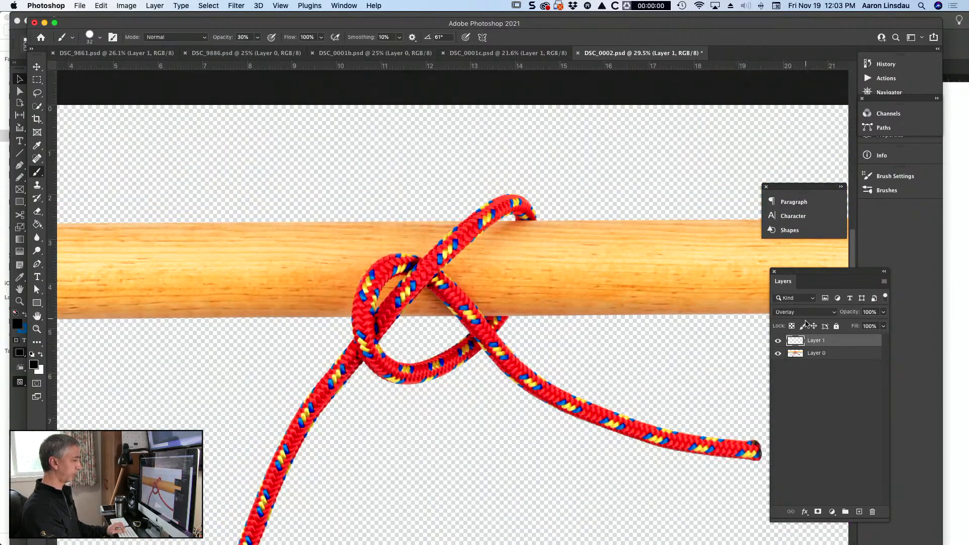
{"action": "left_click", "coordinate": [779, 341]}
{"action": "left_click", "coordinate": [779, 342]}
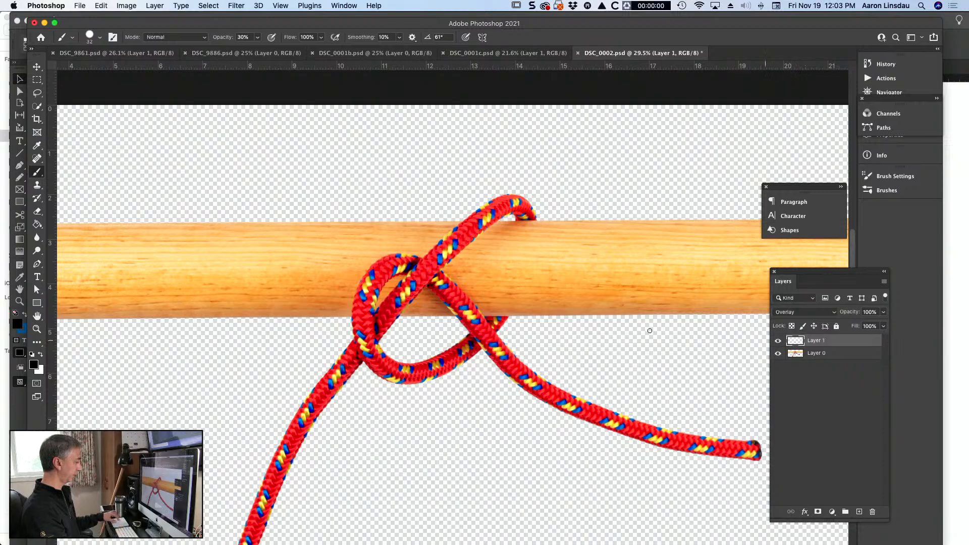
{"action": "key", "text": "super+plus"}
{"action": "key", "text": "super+plus"}
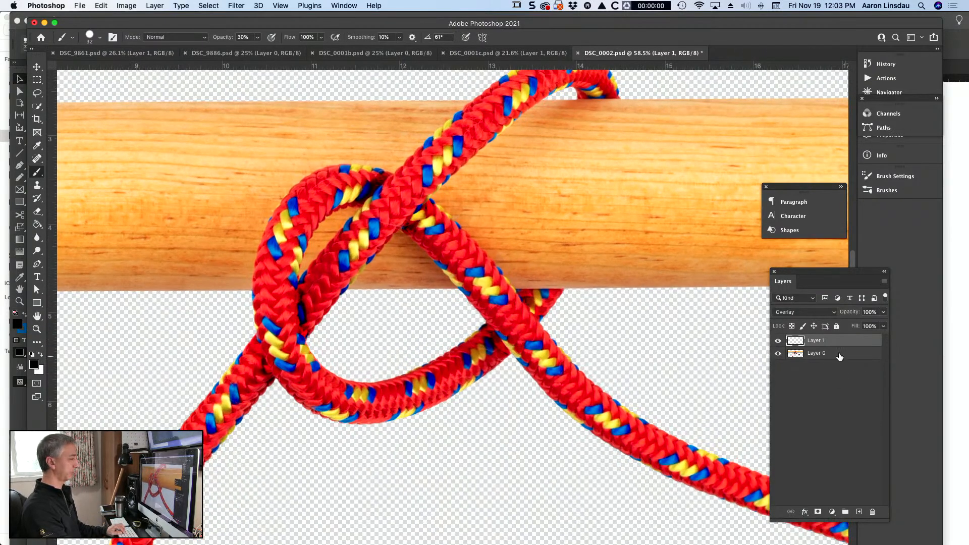
{"action": "left_click", "coordinate": [778, 341]}
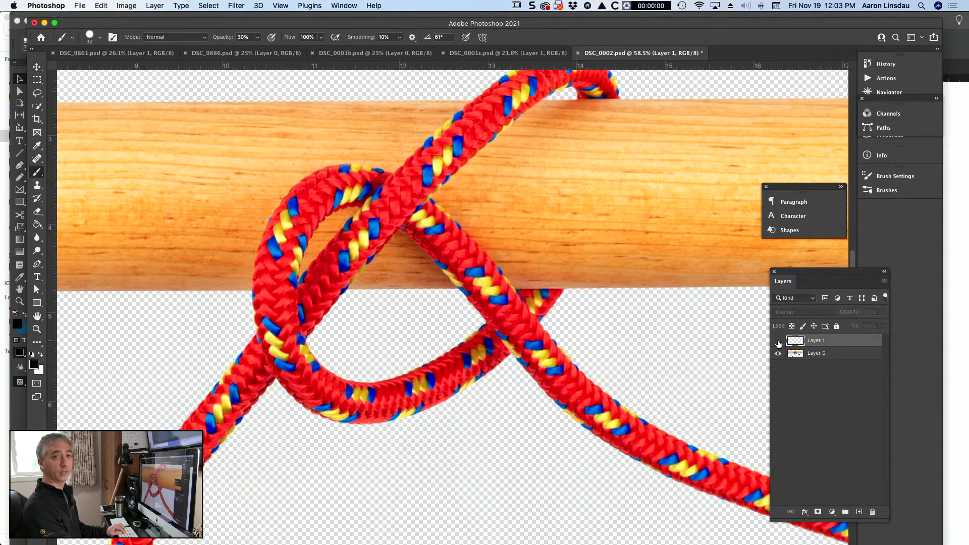
{"action": "left_click", "coordinate": [779, 342]}
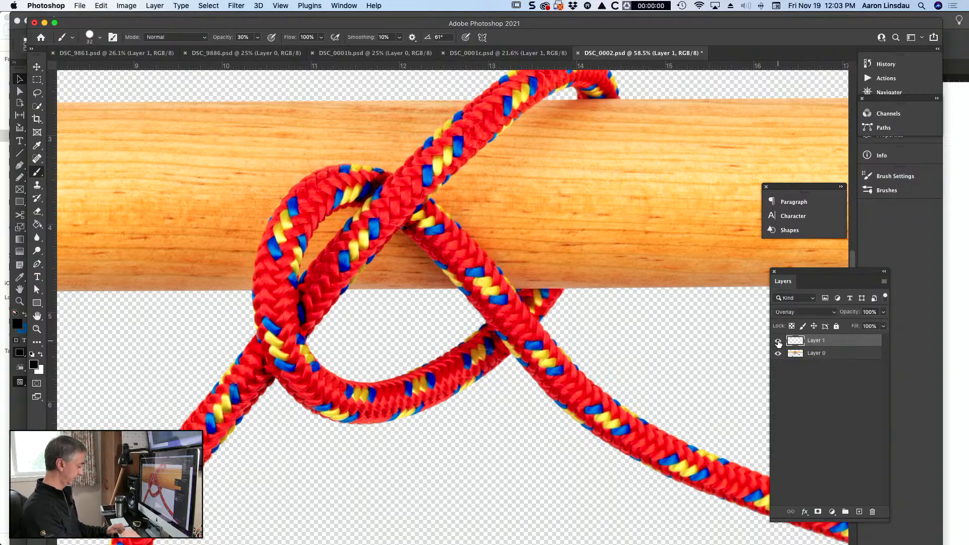
Save DSC_0002.psd, then switch to InDesign and update the linked step 3 picture
{"action": "key", "text": "super+0"}
{"action": "key", "text": "super+s"}
{"action": "key", "text": "super+Tab"}
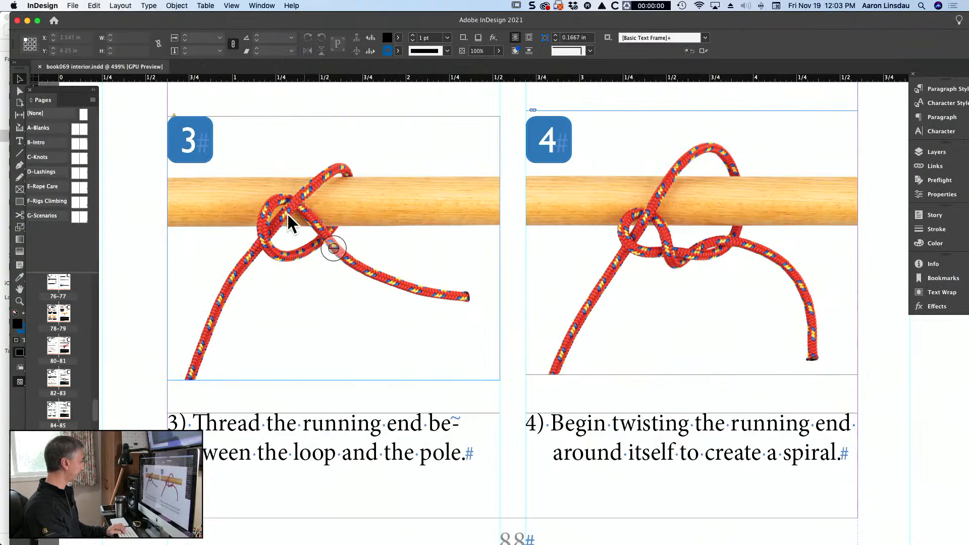
{"action": "scroll", "coordinate": [288, 214], "scroll_direction": "down", "scroll_amount": 3}
{"action": "scroll", "coordinate": [156, 121], "scroll_direction": "up", "scroll_amount": 5}
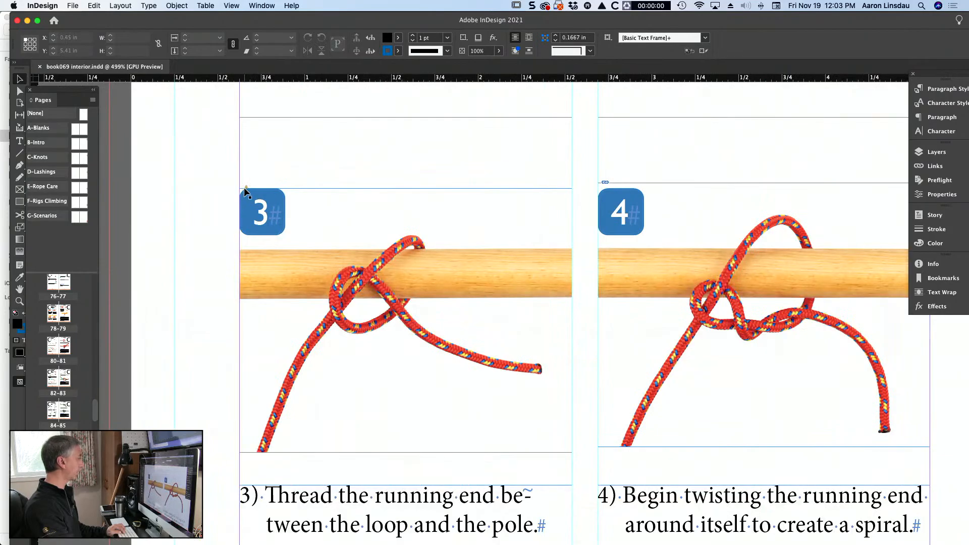
{"action": "left_click", "coordinate": [245, 187]}
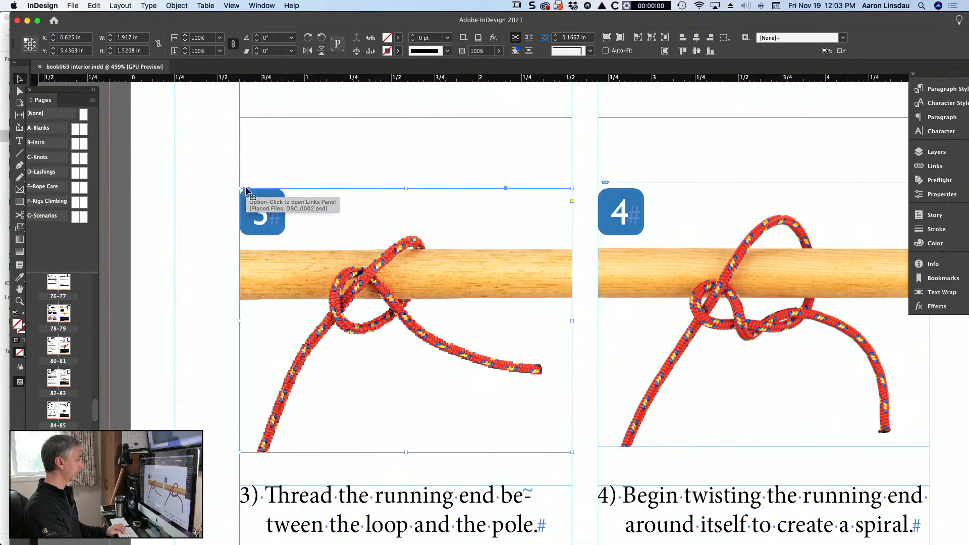
{"action": "left_click", "coordinate": [223, 211]}
{"action": "scroll", "coordinate": [562, 249], "scroll_direction": "right", "scroll_amount": 5}
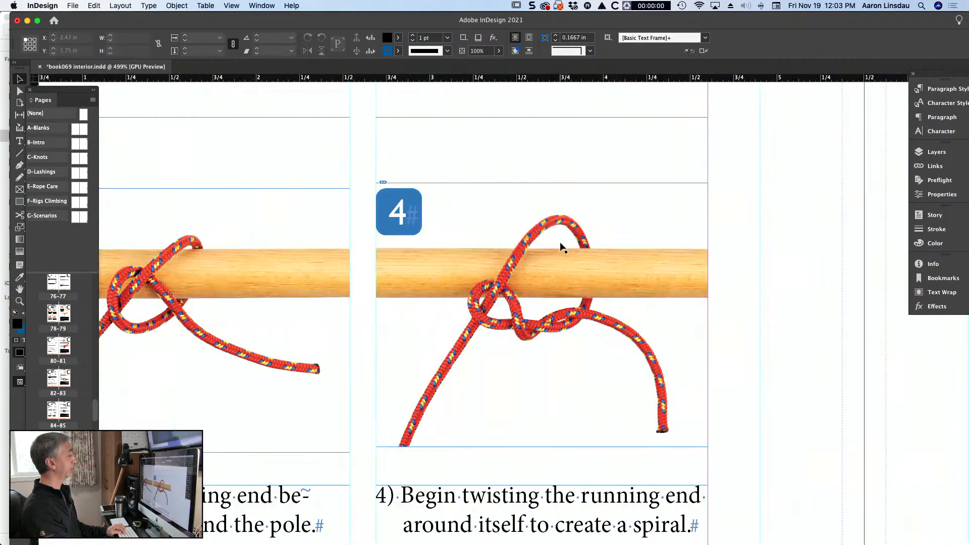
Switch back to Photoshop and close DSC_0001b.psd, DSC_9886.psd and DSC_9861.psd
{"action": "key", "text": "super+Tab"}
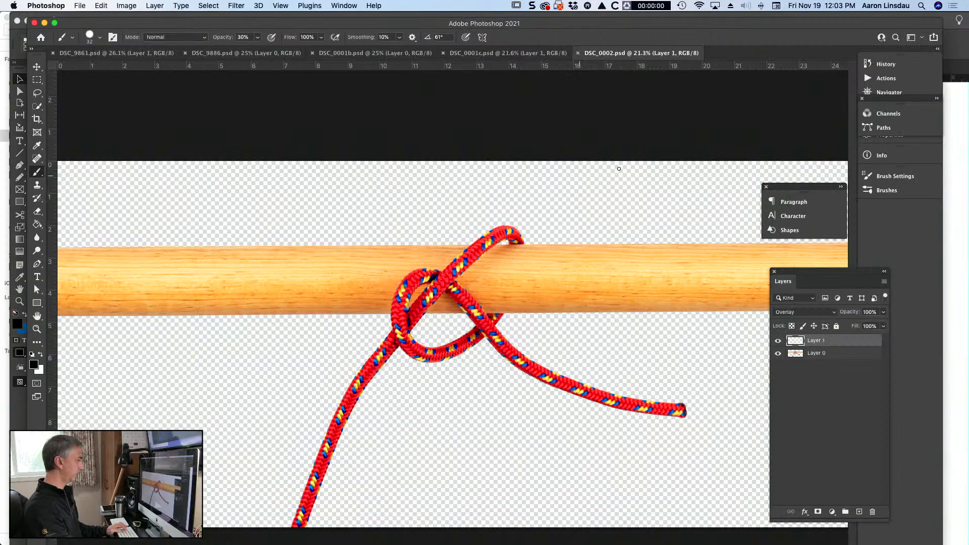
{"action": "left_click", "coordinate": [398, 55]}
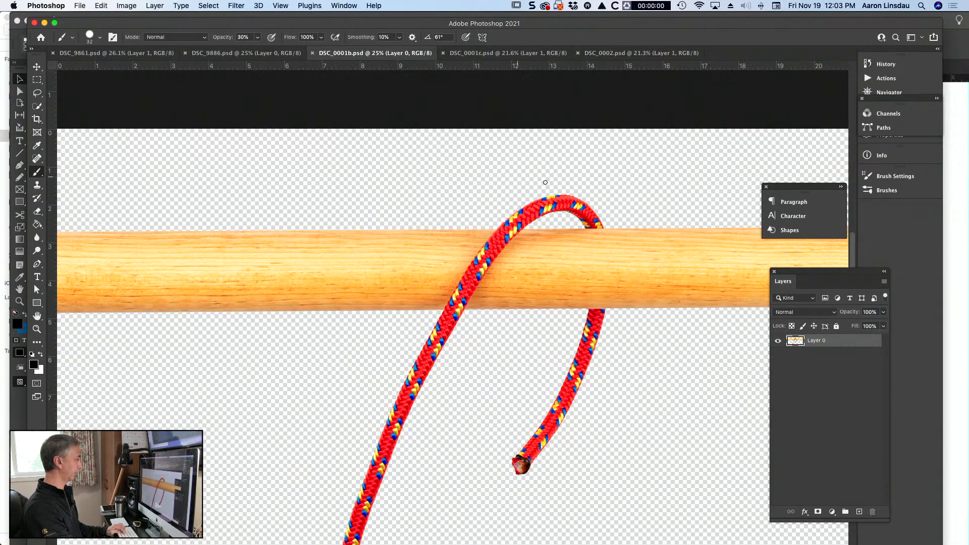
{"action": "key", "text": "super+w"}
{"action": "left_click", "coordinate": [246, 53]}
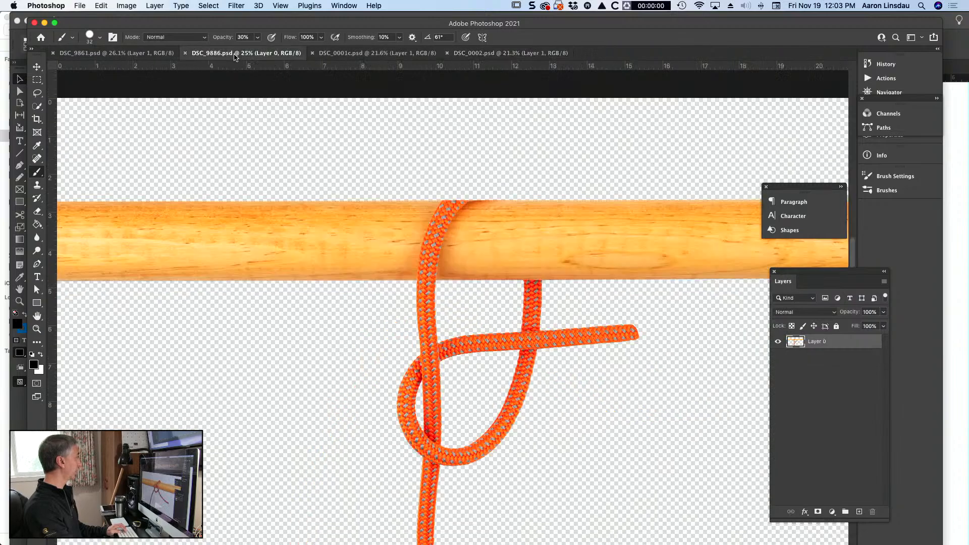
{"action": "key", "text": "super+w"}
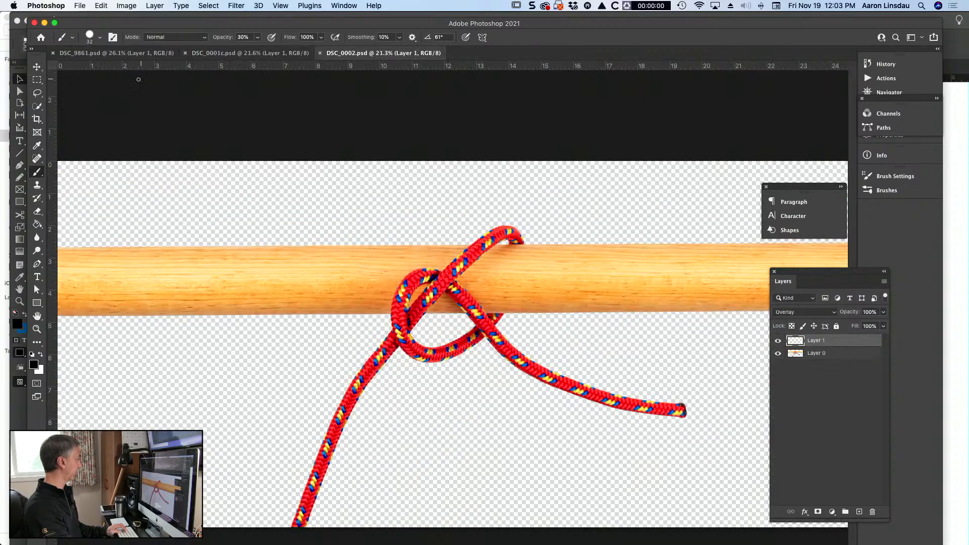
{"action": "left_click", "coordinate": [134, 54]}
{"action": "key", "text": "super+w"}
From InDesign, open the step 4 picture's original DSC_0003.psd in Photoshop, then bring DSC_0002.psd to the front
{"action": "key", "text": "super+Tab"}
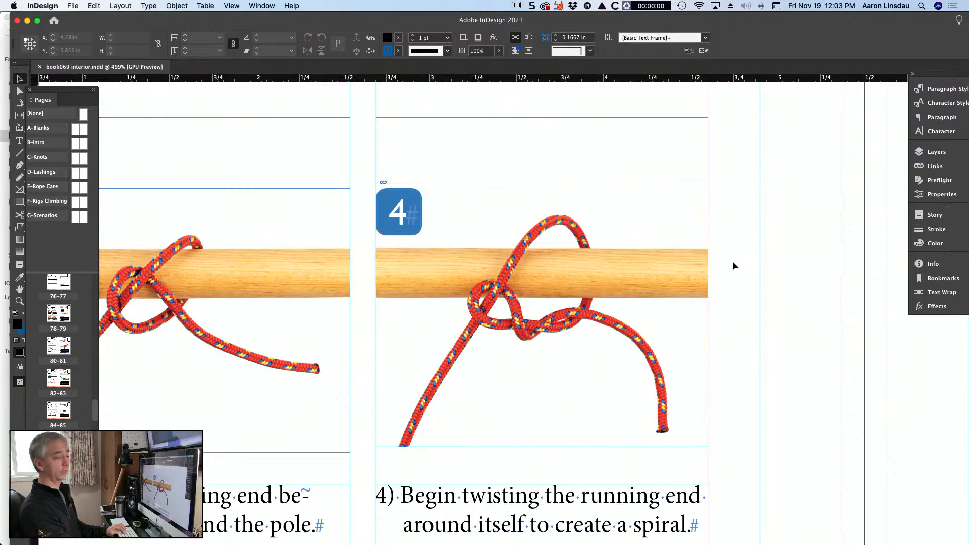
{"action": "right_click", "coordinate": [612, 239]}
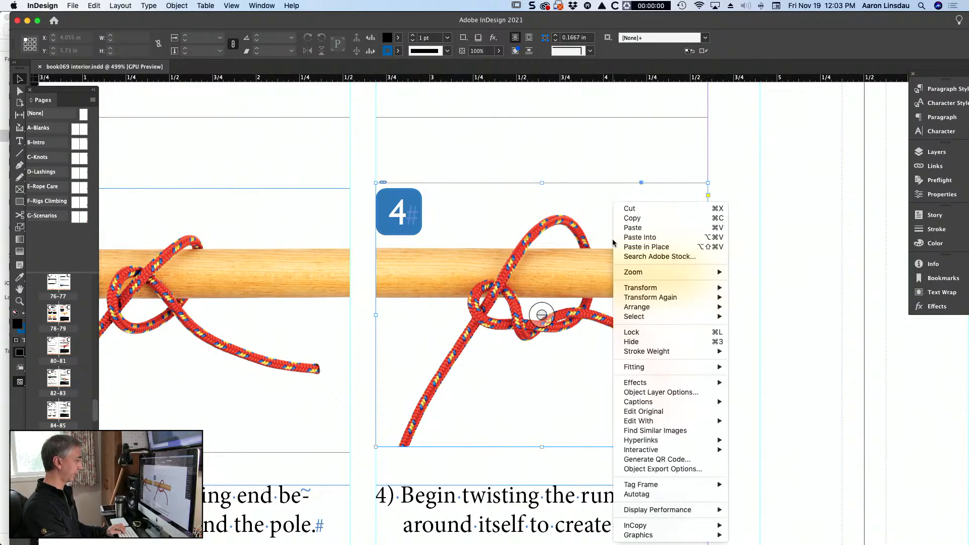
{"action": "left_click", "coordinate": [649, 413]}
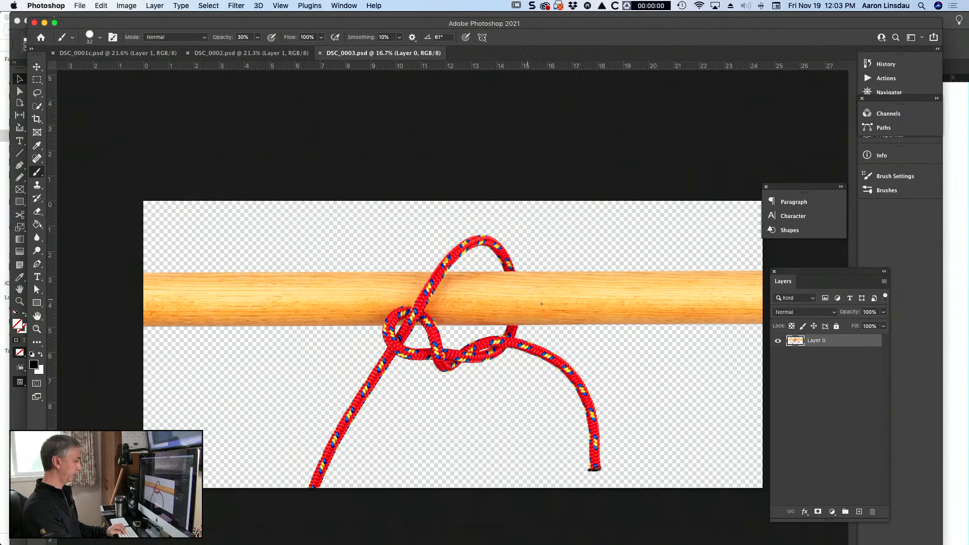
{"action": "left_click", "coordinate": [240, 54]}
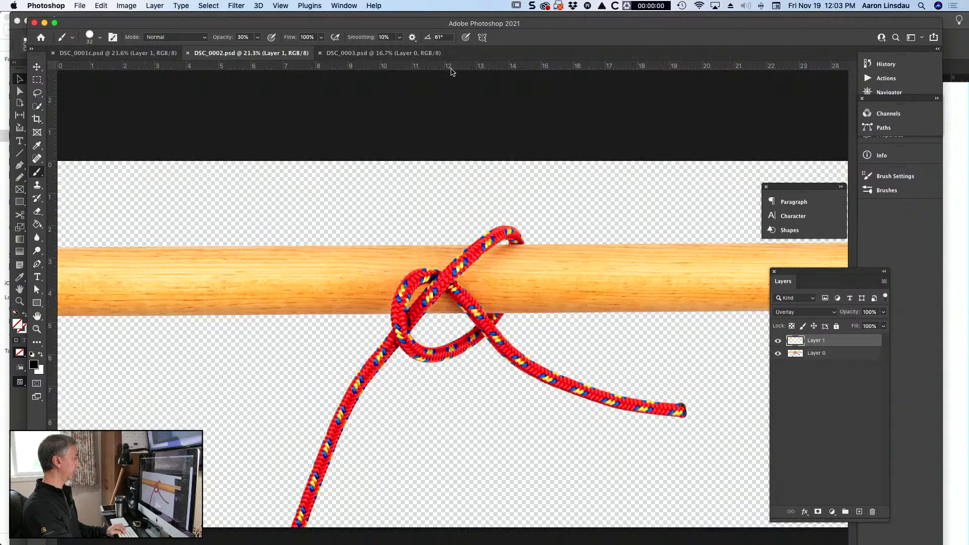
Bring DSC_0003.psd to the front and add a new layer in Overlay mode for the rope shading
{"action": "left_click", "coordinate": [400, 56]}
{"action": "scroll", "coordinate": [457, 350], "scroll_direction": "up", "scroll_amount": 10}
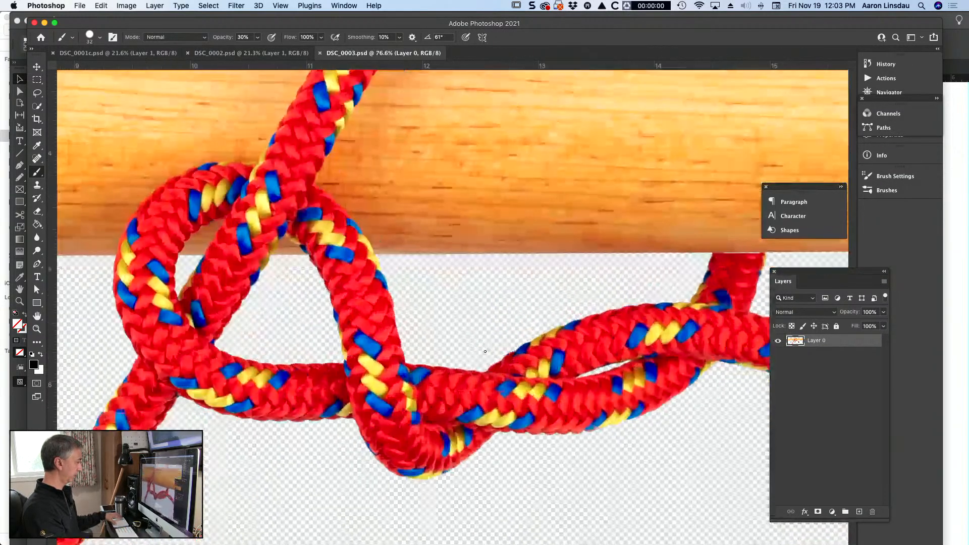
{"action": "scroll", "coordinate": [486, 352], "scroll_direction": "left", "scroll_amount": 2}
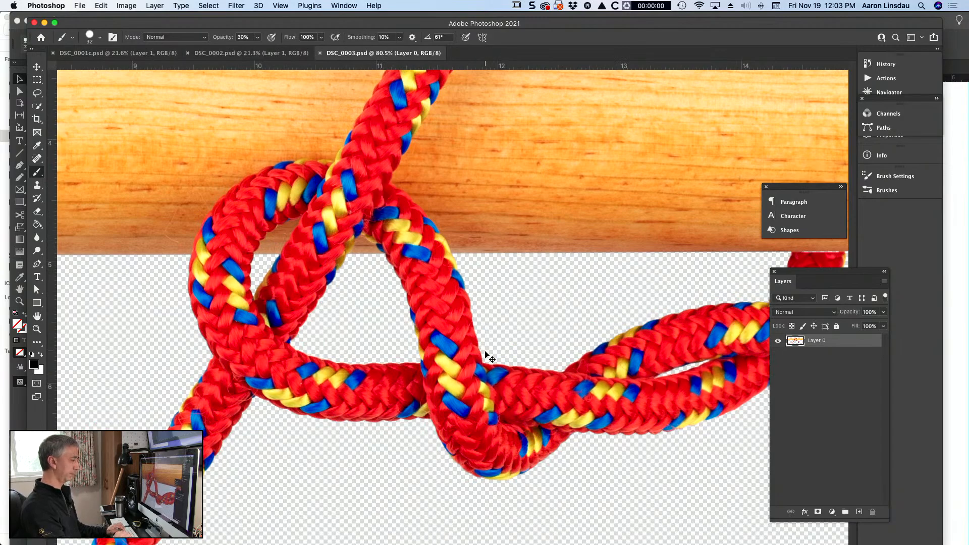
{"action": "key", "text": "super+shift+n"}
{"action": "left_click", "coordinate": [595, 390]}
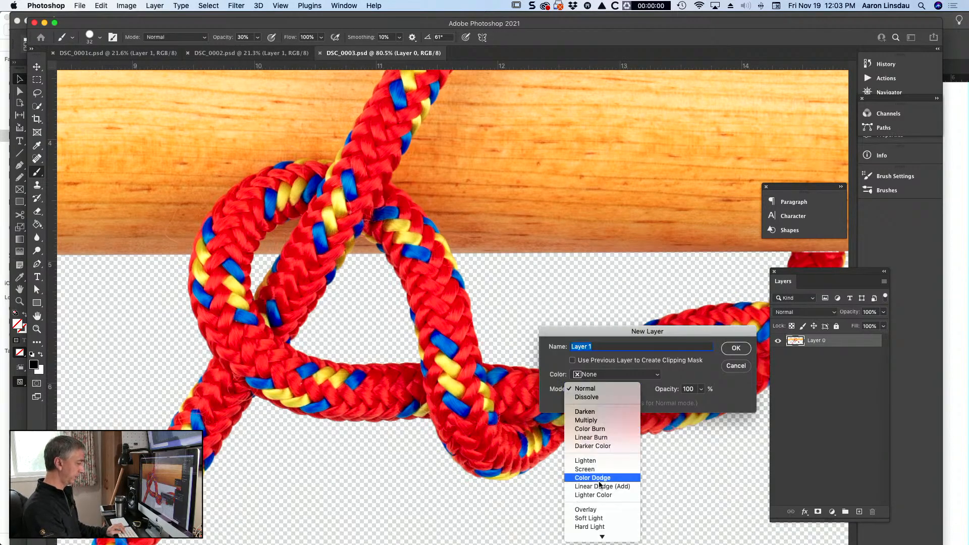
{"action": "left_click", "coordinate": [600, 511]}
{"action": "left_click", "coordinate": [736, 348]}
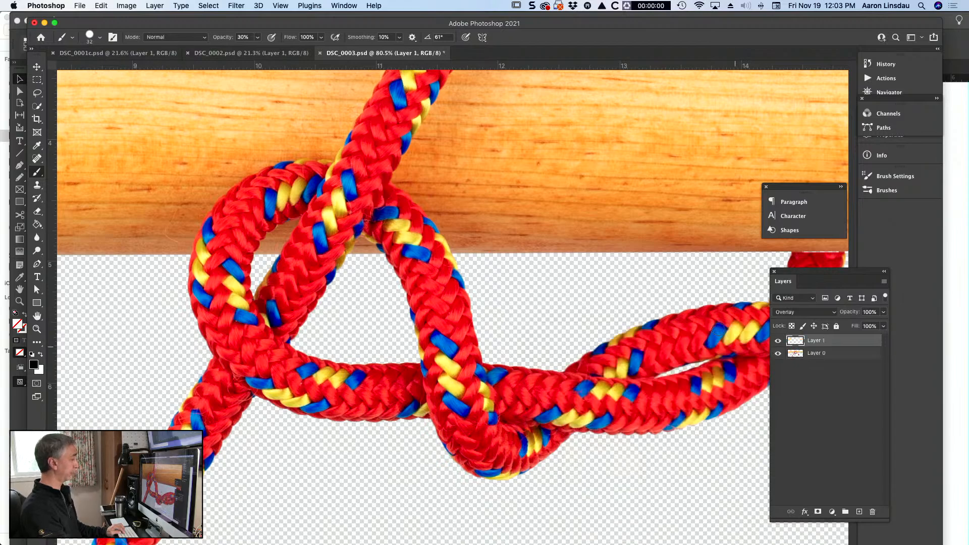
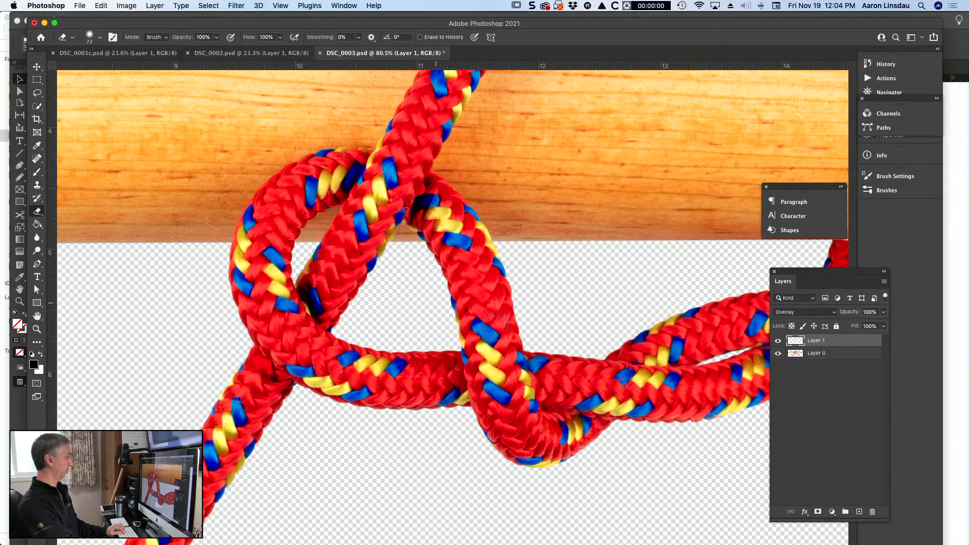
Brush dark shading beside the strand crossing over the lower rope, erasing the excess around the crossing
{"action": "scroll", "coordinate": [495, 329], "scroll_direction": "right", "scroll_amount": 3}
{"action": "scroll", "coordinate": [493, 330], "scroll_direction": "down", "scroll_amount": 4}
{"action": "key", "text": "b"}
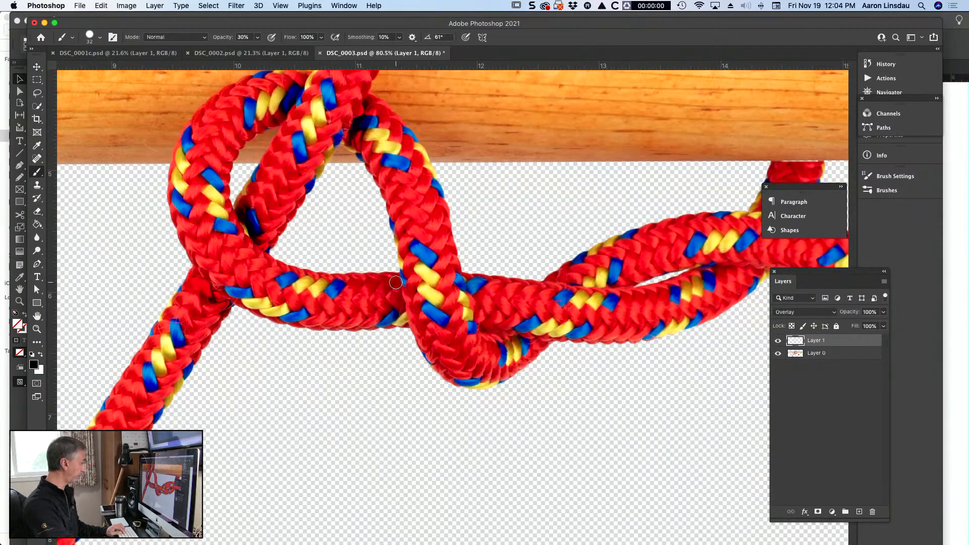
{"action": "mouse_move", "coordinate": [393, 284]}
{"action": "left_mouse_down"}
{"action": "mouse_move", "coordinate": [403, 323]}
{"action": "mouse_move", "coordinate": [392, 281]}
{"action": "left_mouse_up"}
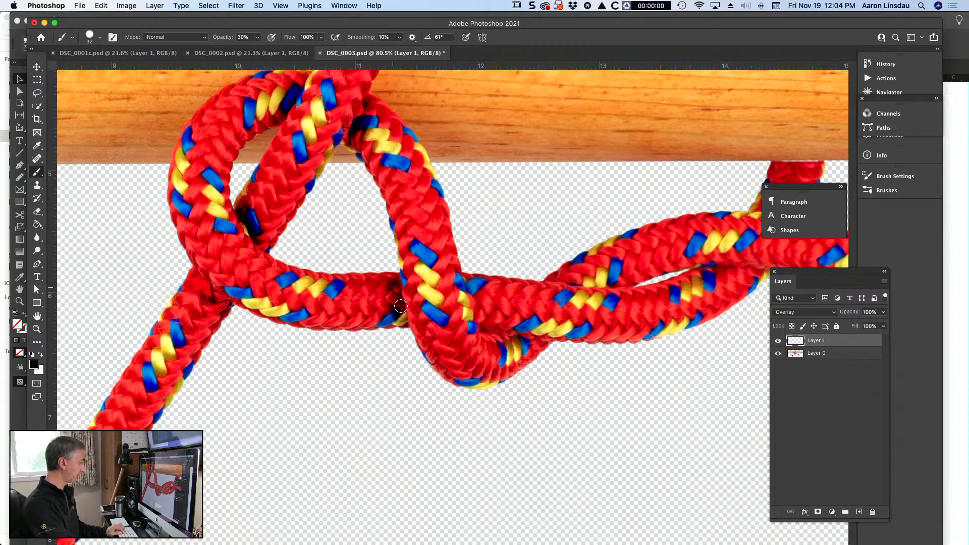
{"action": "mouse_move", "coordinate": [473, 286]}
{"action": "left_mouse_down"}
{"action": "mouse_move", "coordinate": [485, 326]}
{"action": "mouse_move", "coordinate": [471, 284]}
{"action": "left_mouse_up"}
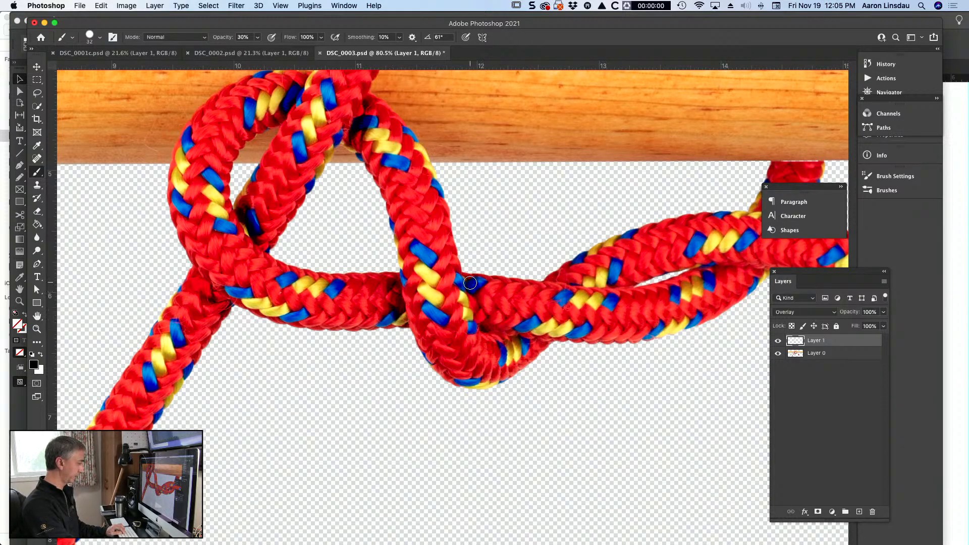
{"action": "key", "text": "e"}
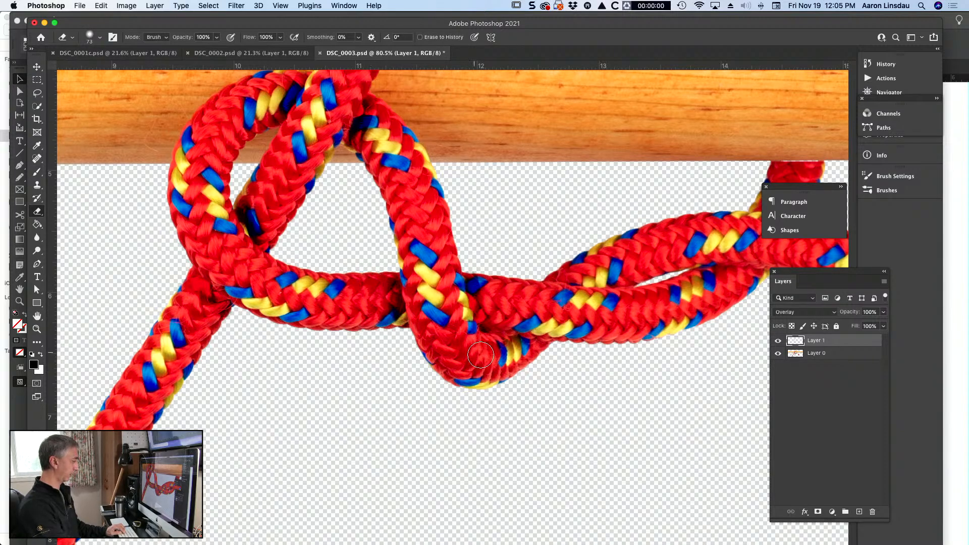
{"action": "key", "text": "b"}
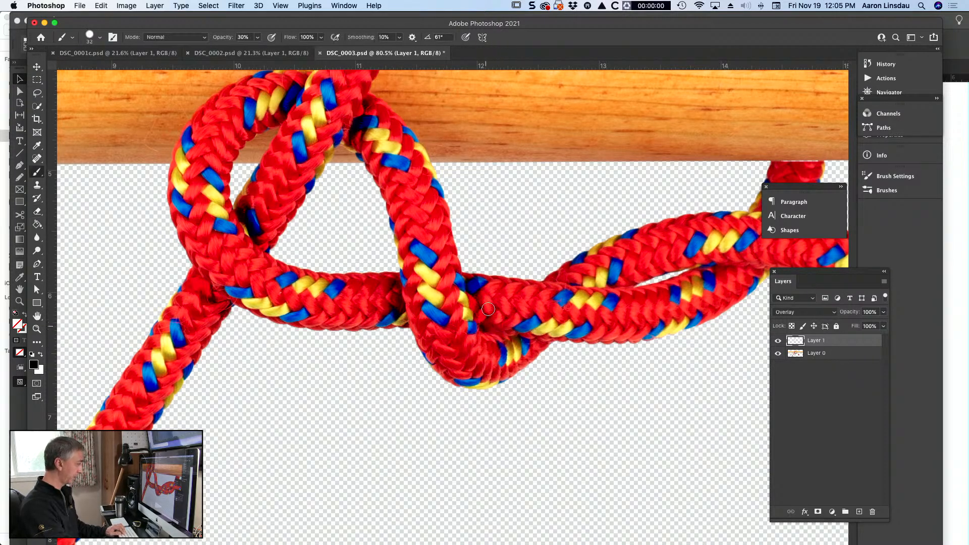
{"action": "key", "text": "e"}
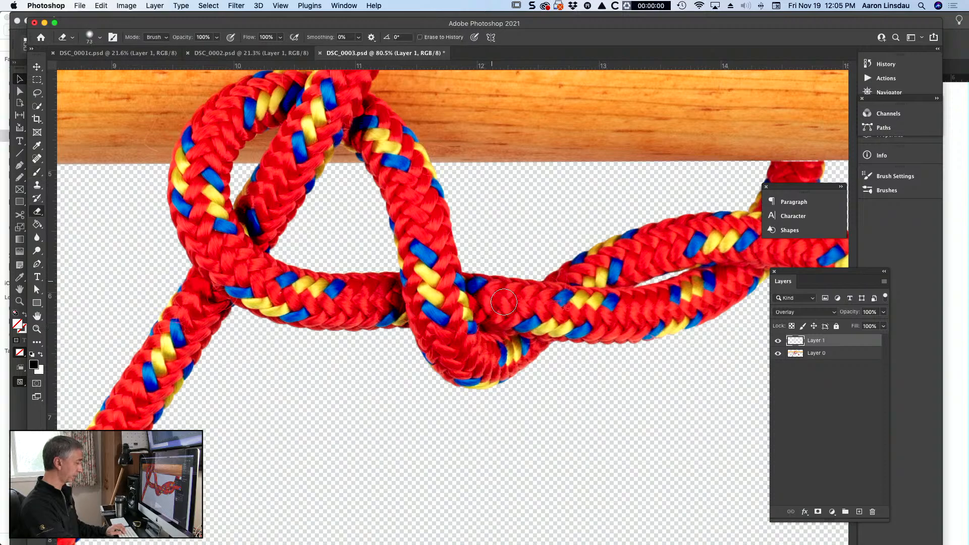
Shade both ends of the twist where the two strands meet, and erase the spill from the lower strand
{"action": "scroll", "coordinate": [469, 302], "scroll_direction": "right", "scroll_amount": 2}
{"action": "scroll", "coordinate": [469, 302], "scroll_direction": "right", "scroll_amount": 5}
{"action": "key", "text": "b"}
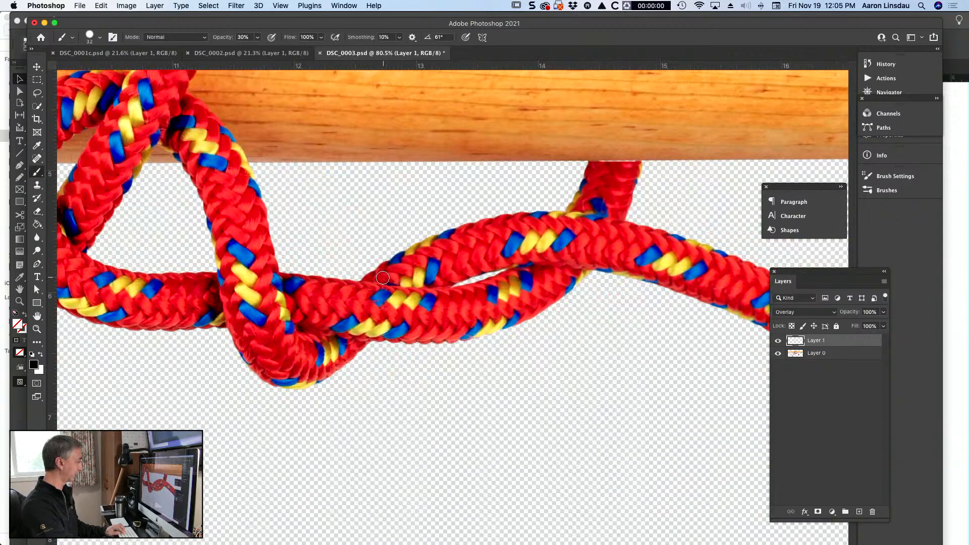
{"action": "mouse_move", "coordinate": [386, 279]}
{"action": "left_mouse_down"}
{"action": "mouse_move", "coordinate": [434, 282]}
{"action": "mouse_move", "coordinate": [381, 280]}
{"action": "left_mouse_up"}
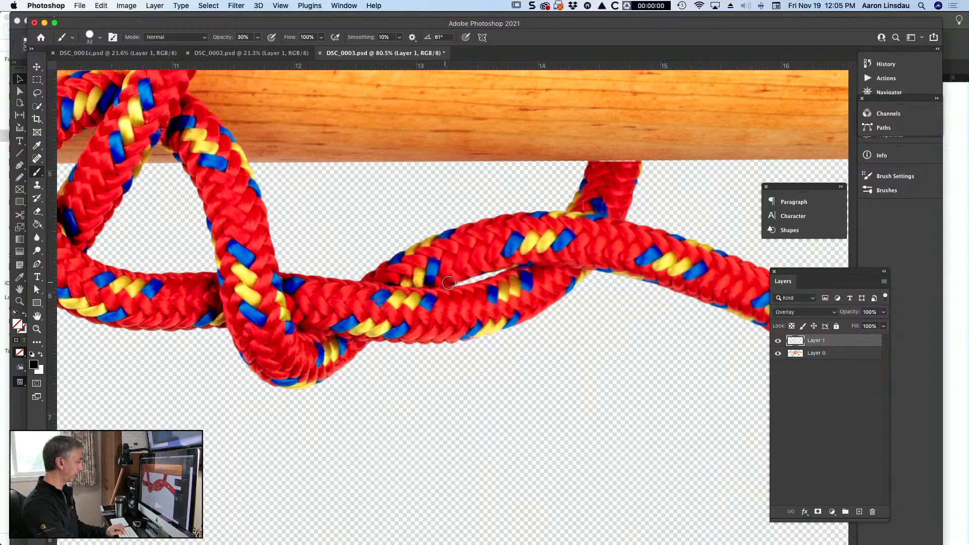
{"action": "key", "text": "e"}
{"action": "key", "text": "b"}
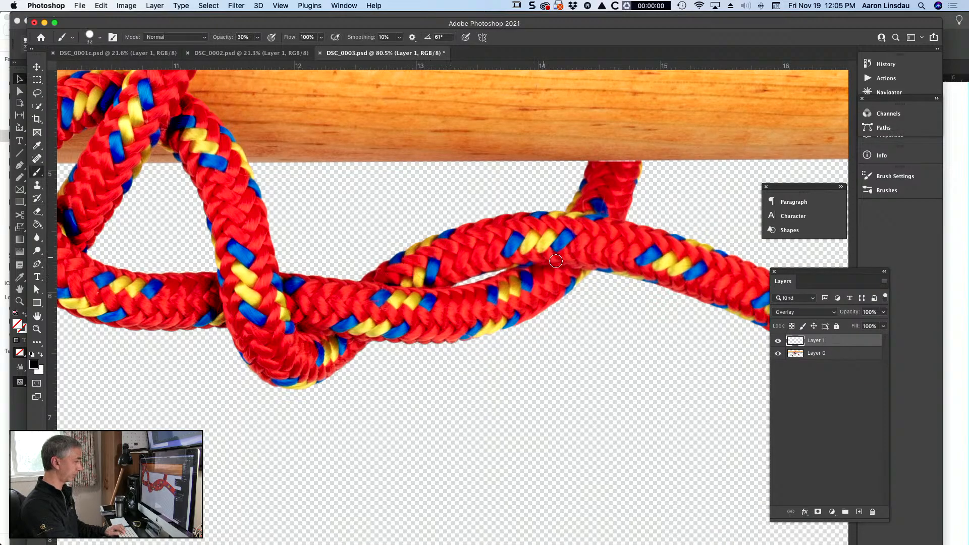
{"action": "left_click_drag", "start_coordinate": [548, 273], "coordinate": [579, 274]}
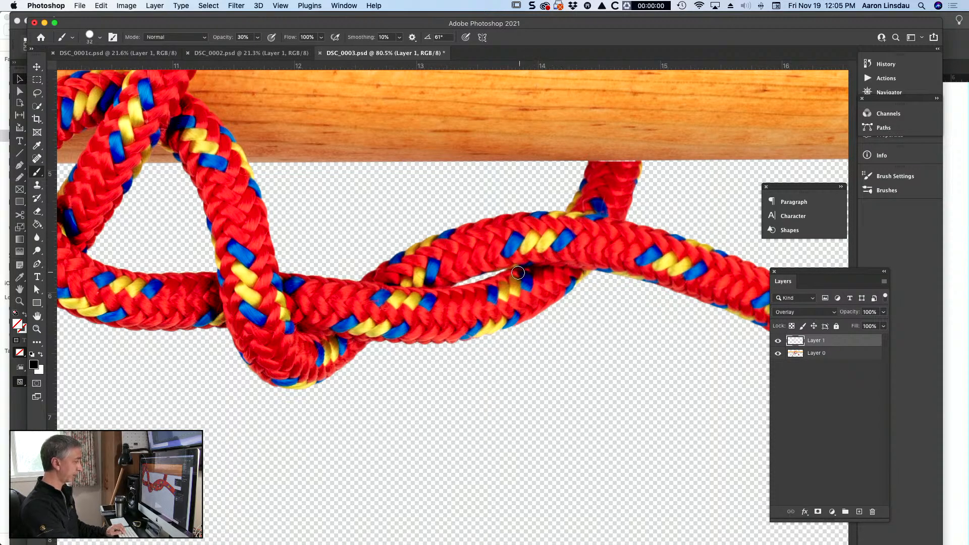
{"action": "key", "text": "e"}
{"action": "left_click_drag", "start_coordinate": [534, 300], "coordinate": [553, 293]}
Brush dark shading on the strand hanging from the pole where it passes behind the twisted rope
{"action": "key", "text": "b"}
{"action": "mouse_move", "coordinate": [576, 206]}
{"action": "left_mouse_down"}
{"action": "mouse_move", "coordinate": [627, 212]}
{"action": "mouse_move", "coordinate": [569, 212]}
{"action": "left_mouse_up"}
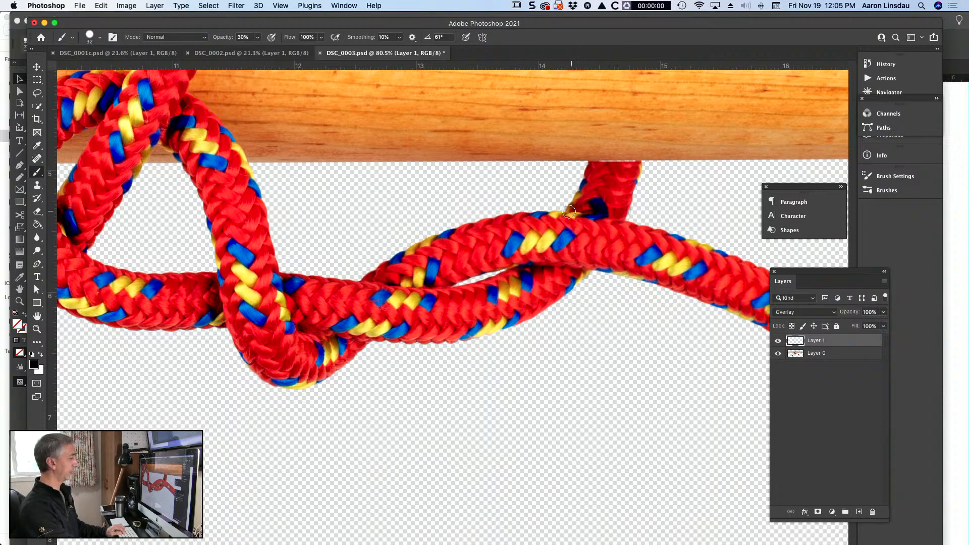
{"action": "scroll", "coordinate": [577, 235], "scroll_direction": "right", "scroll_amount": 5}
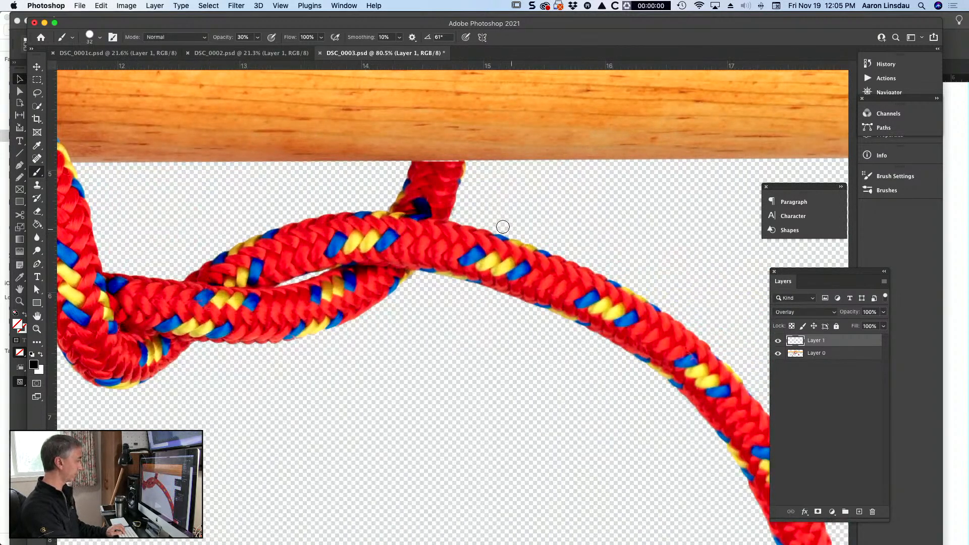
{"action": "key", "text": "e"}
Add a new Normal-mode layer and clone the pole's lower edge over the transparent gap above the hanging strand
{"action": "key", "text": "super+0"}
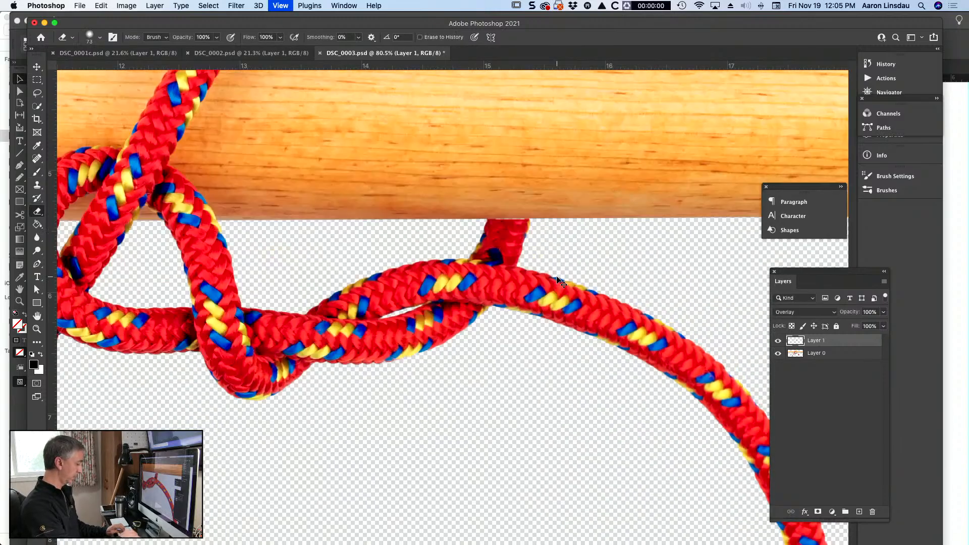
{"action": "scroll", "coordinate": [562, 332], "scroll_direction": "up", "scroll_amount": 6}
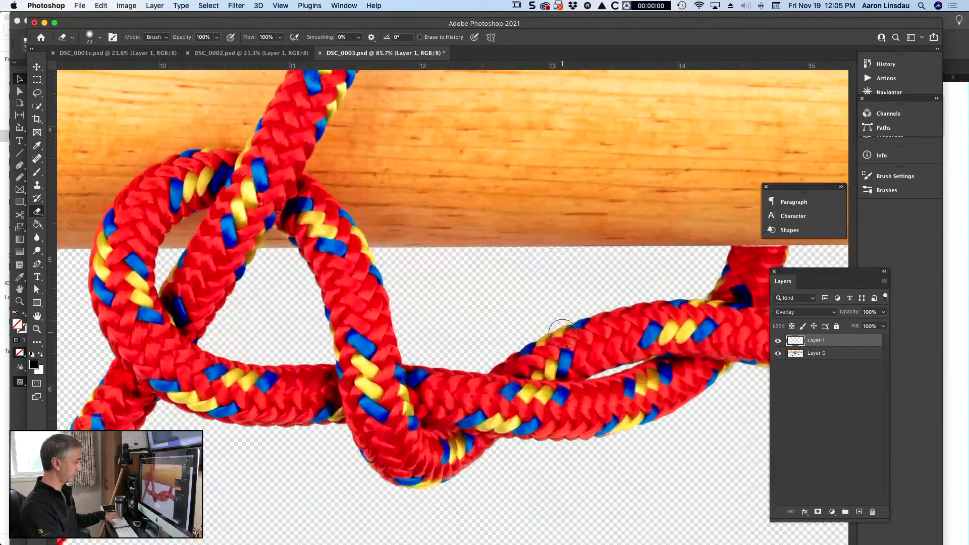
{"action": "scroll", "coordinate": [563, 332], "scroll_direction": "right", "scroll_amount": 5}
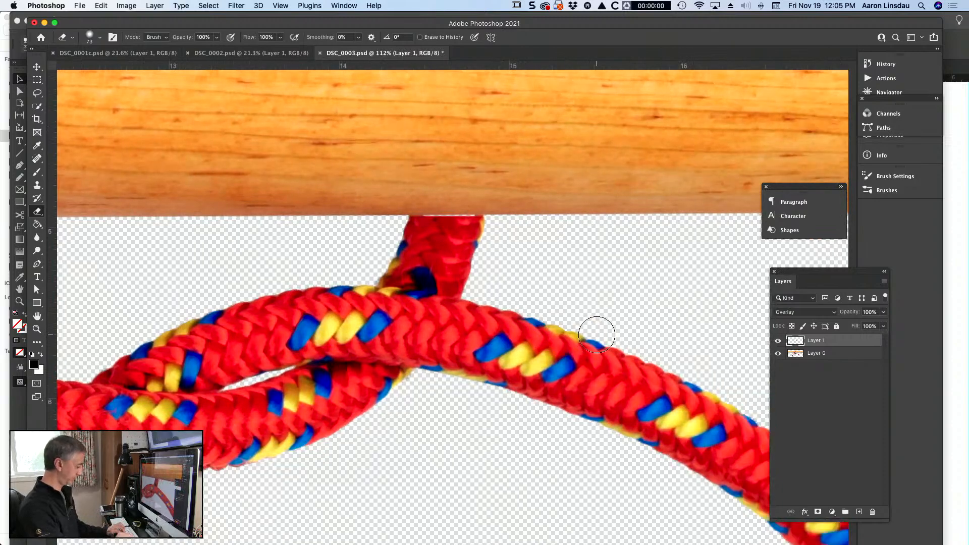
{"action": "key", "text": "super+shift+n"}
{"action": "key", "text": "Return"}
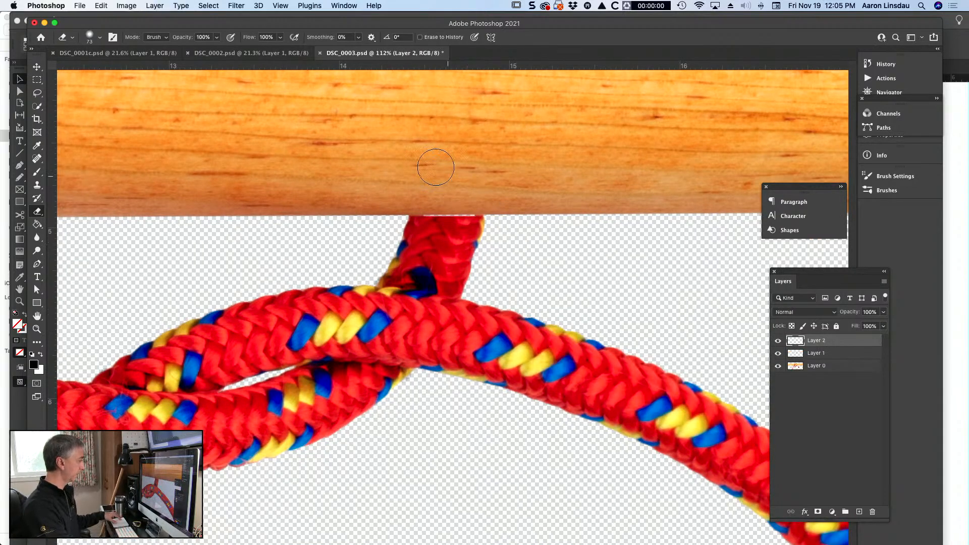
{"action": "scroll", "coordinate": [513, 260], "scroll_direction": "up", "scroll_amount": 4}
{"action": "scroll", "coordinate": [515, 259], "scroll_direction": "up", "scroll_amount": 8}
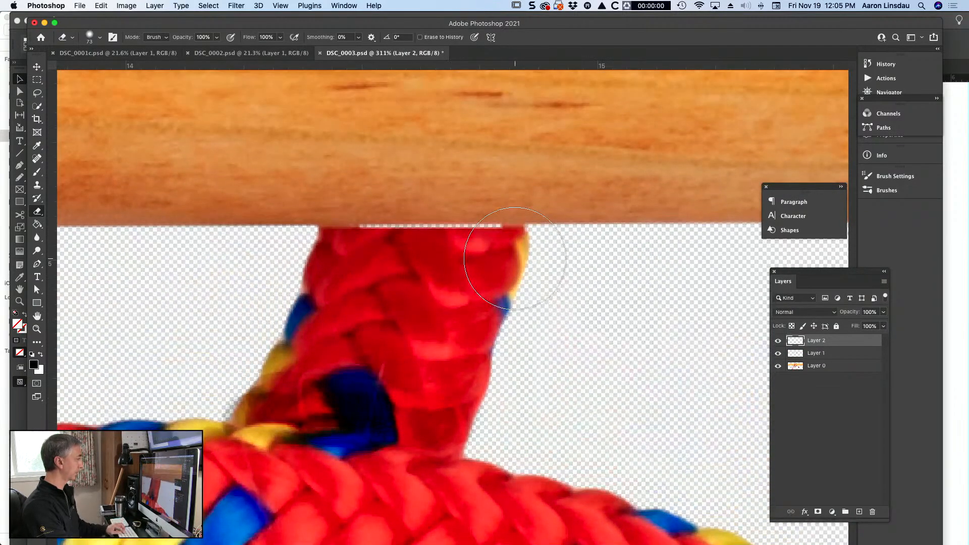
{"action": "key", "text": "s"}
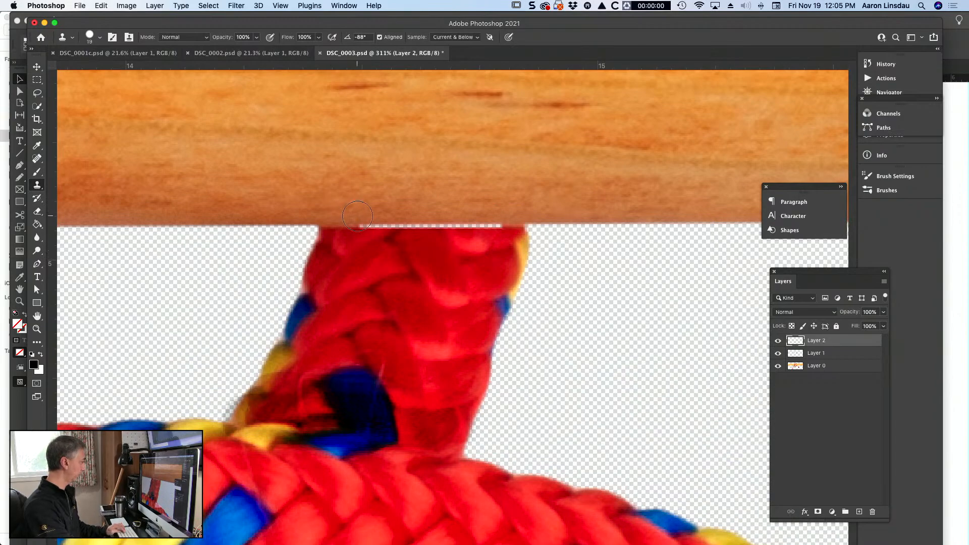
{"action": "left_click_drag", "start_coordinate": [358, 217], "coordinate": [520, 213]}
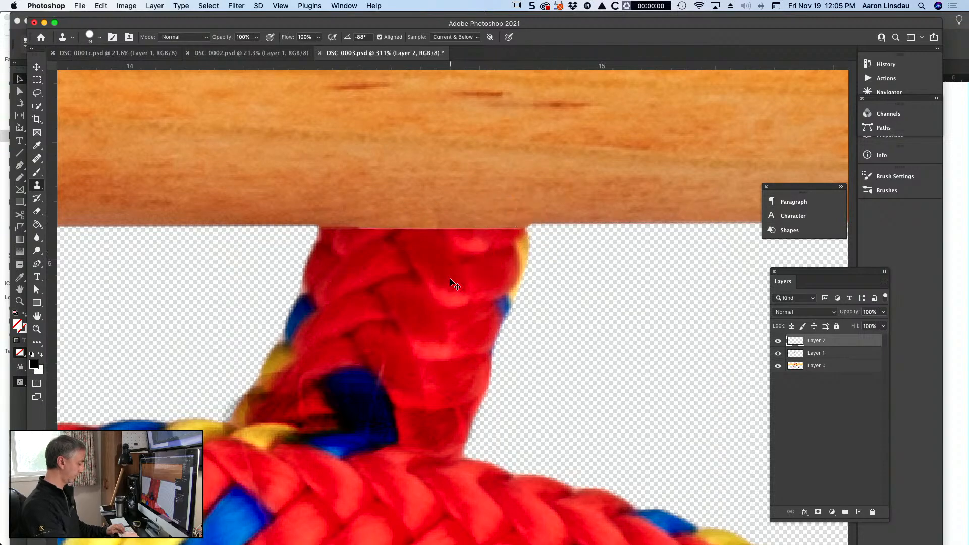
Toggle Layer 1's visibility with the whole picture in view to compare the knot with and without shading
{"action": "key", "text": "super+0"}
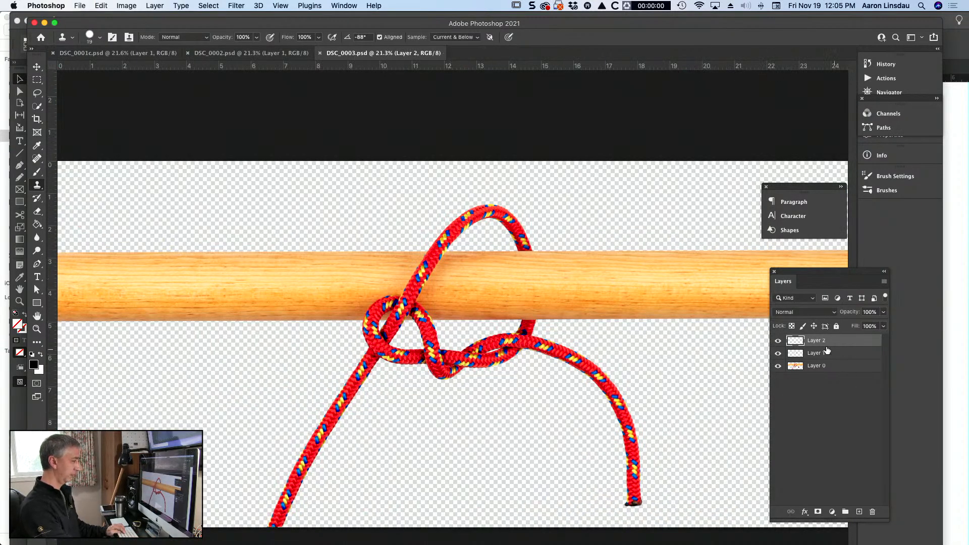
{"action": "left_click", "coordinate": [779, 355]}
{"action": "left_click", "coordinate": [778, 355]}
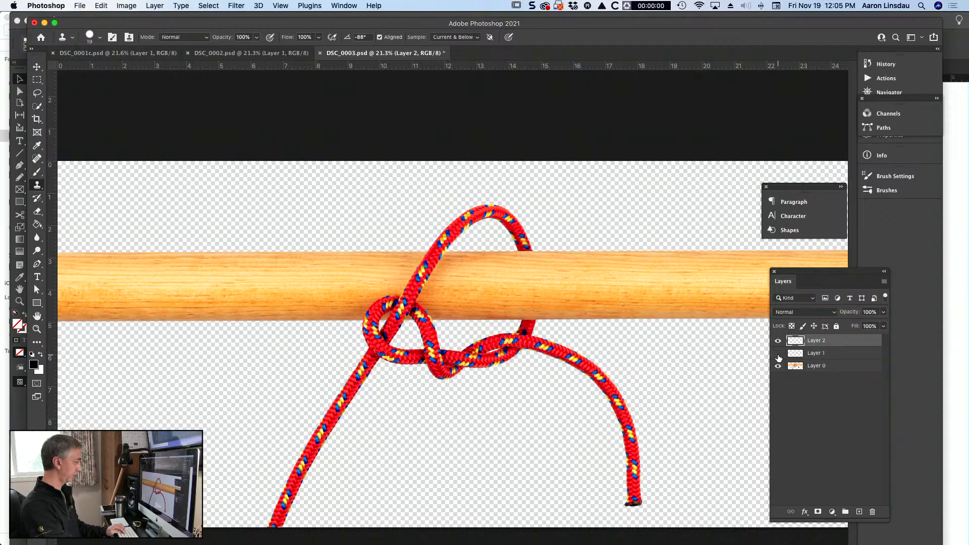
{"action": "left_click", "coordinate": [779, 355]}
Save DSC_0003.psd, then switch to InDesign and go to the step 5 picture on the facing page
{"action": "key", "text": "super+s"}
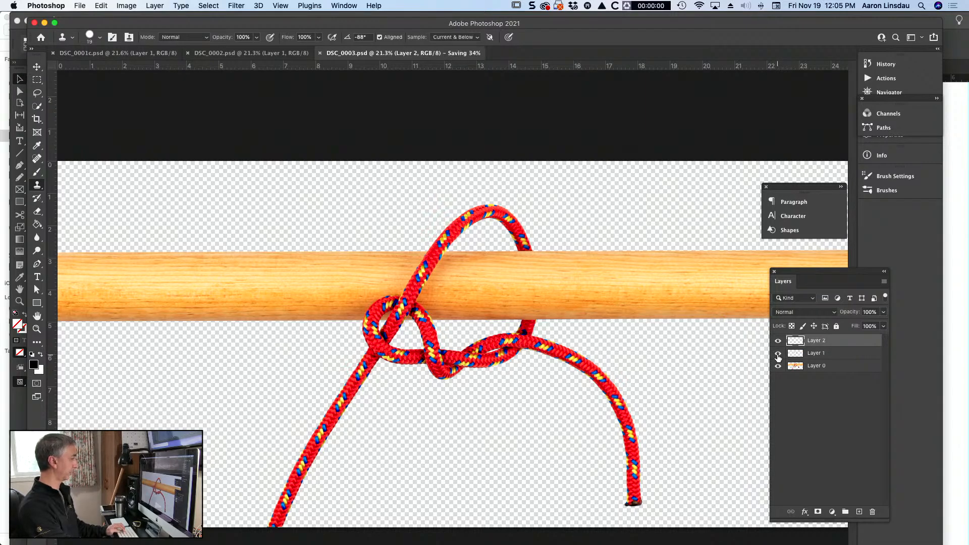
{"action": "key", "text": "super+Tab"}
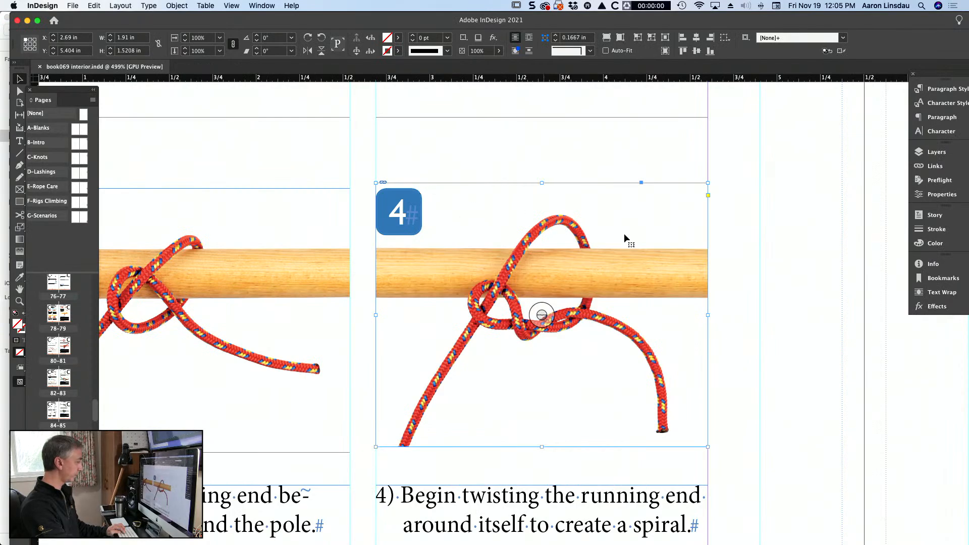
{"action": "left_click", "coordinate": [772, 256]}
{"action": "scroll", "coordinate": [723, 268], "scroll_direction": "down", "scroll_amount": 5}
{"action": "scroll", "coordinate": [723, 269], "scroll_direction": "down", "scroll_amount": 3}
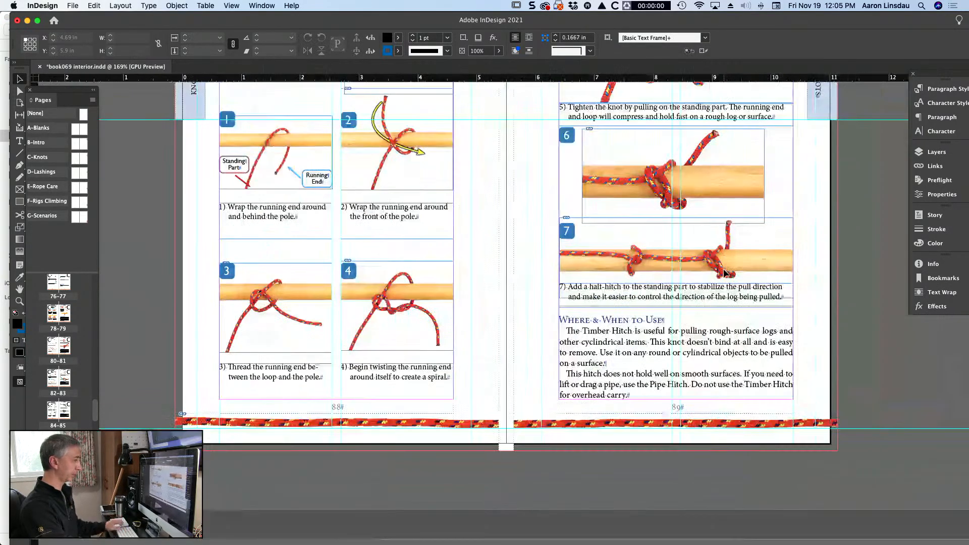
{"action": "scroll", "coordinate": [722, 254], "scroll_direction": "up", "scroll_amount": 8}
{"action": "scroll", "coordinate": [721, 254], "scroll_direction": "up", "scroll_amount": 3}
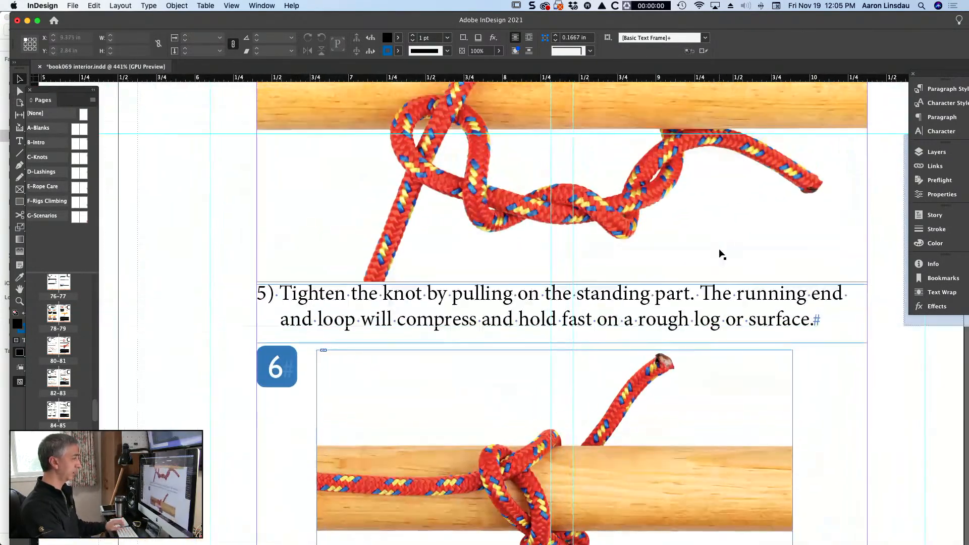
{"action": "right_click", "coordinate": [687, 254]}
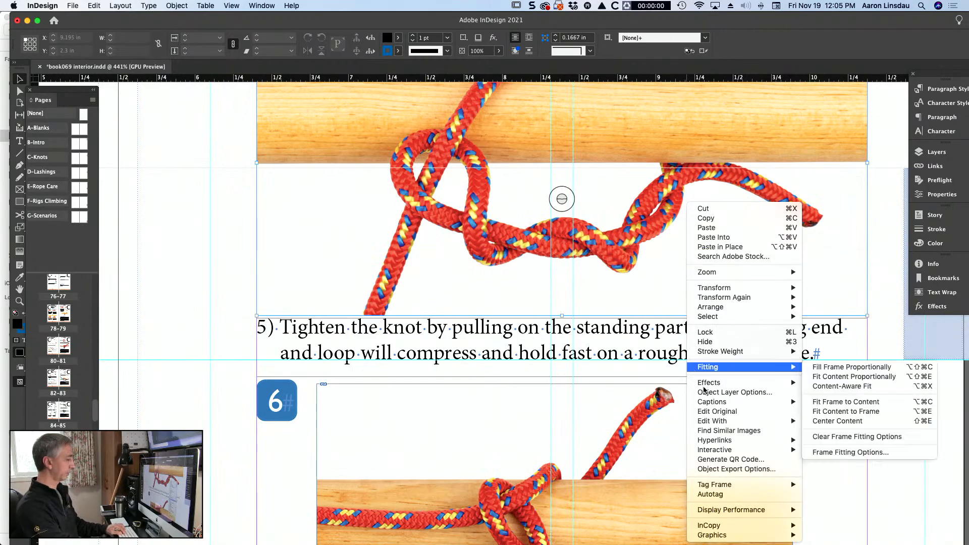
{"action": "left_click", "coordinate": [735, 393]}
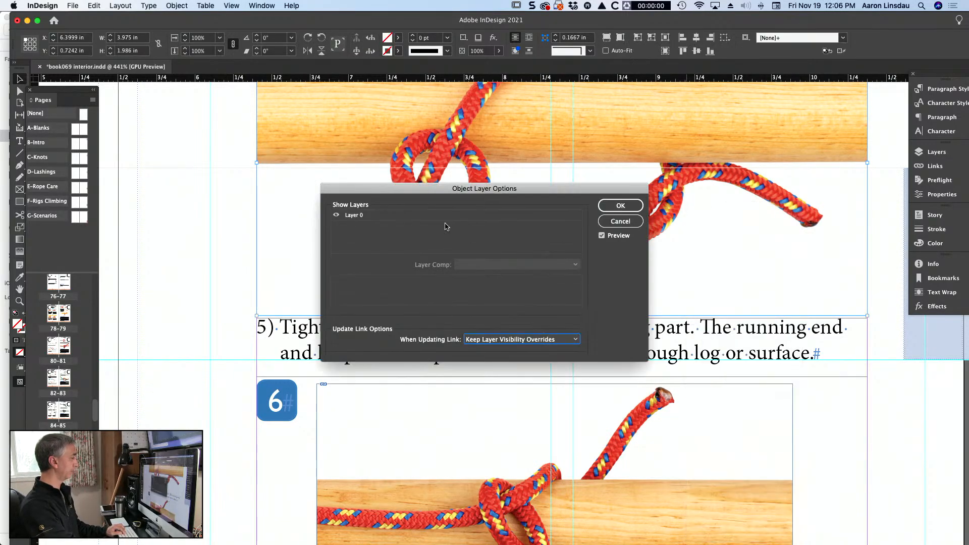
{"action": "key", "text": "Escape"}
Open the step 5 picture's original DSC_0004.psd in Photoshop and get a close view of the knot
{"action": "right_click", "coordinate": [655, 205]}
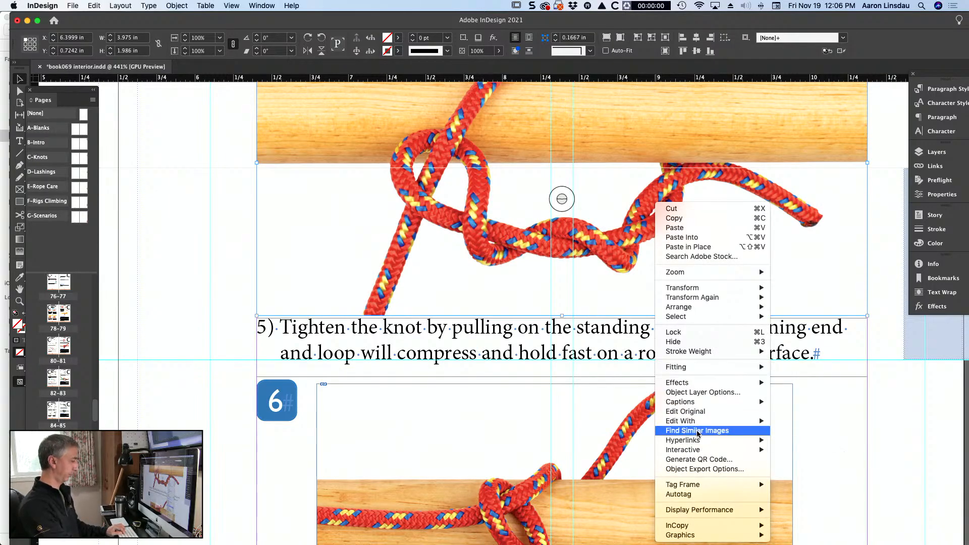
{"action": "left_click", "coordinate": [699, 411]}
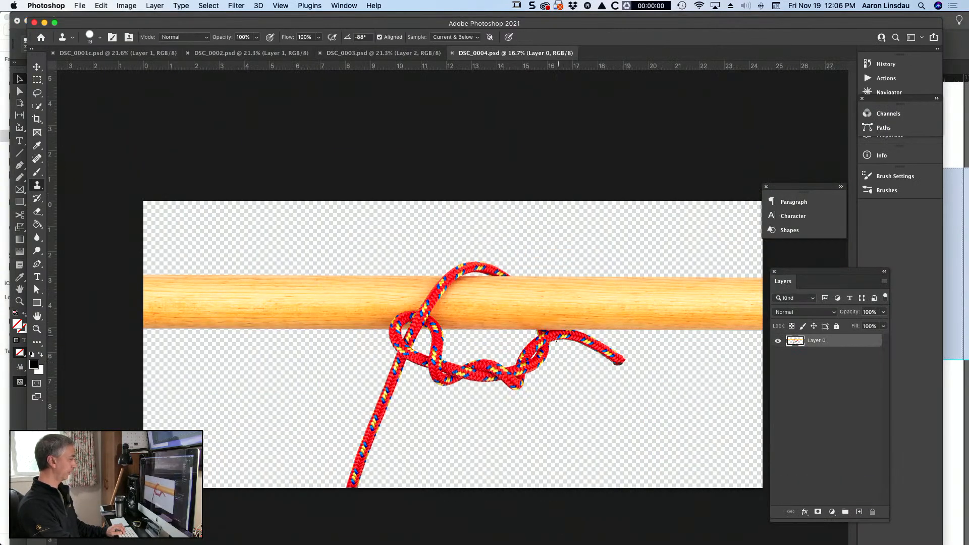
{"action": "scroll", "coordinate": [616, 339], "scroll_direction": "up", "scroll_amount": 5}
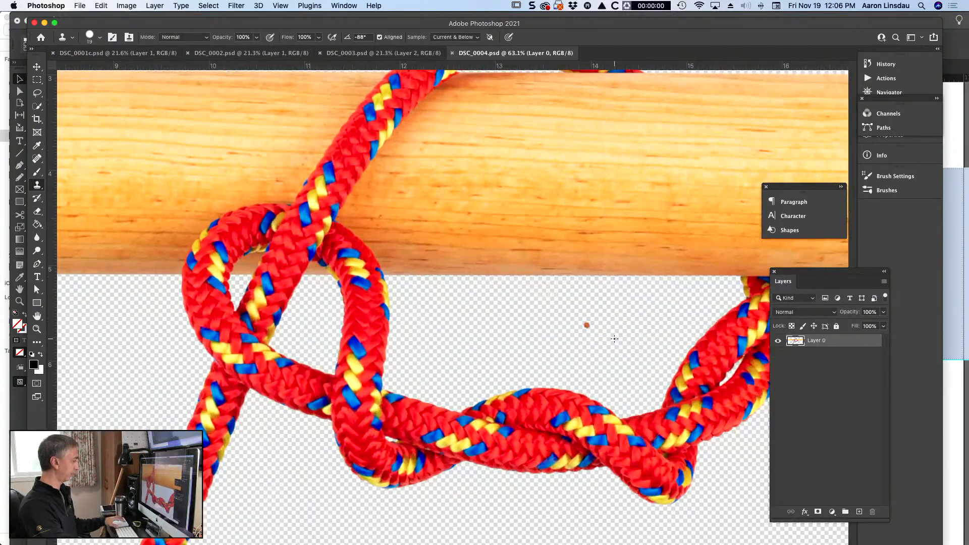
Add a new layer in Overlay mode above the knot picture
{"action": "scroll", "coordinate": [615, 339], "scroll_direction": "down", "scroll_amount": 2}
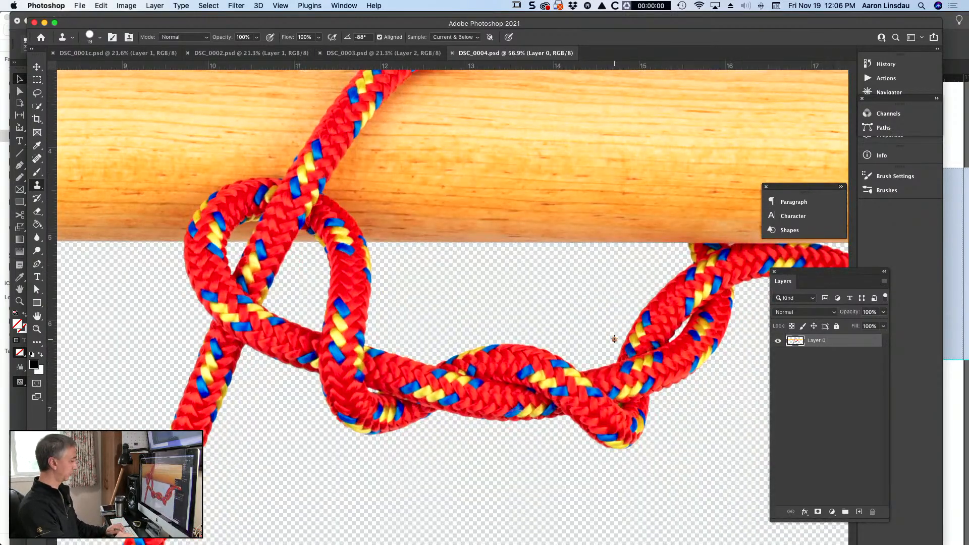
{"action": "key", "text": "super+shift+n"}
{"action": "left_click", "coordinate": [625, 396]}
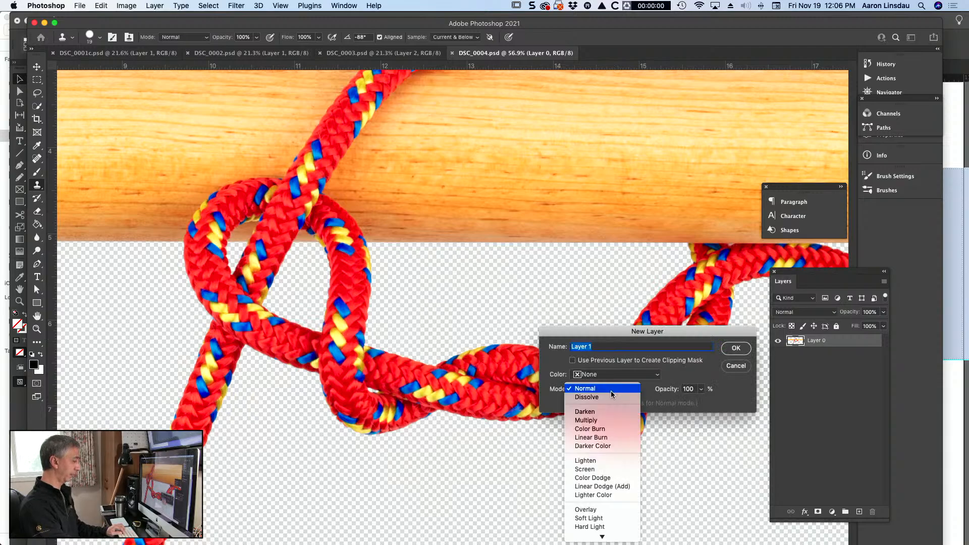
{"action": "left_click", "coordinate": [614, 449]}
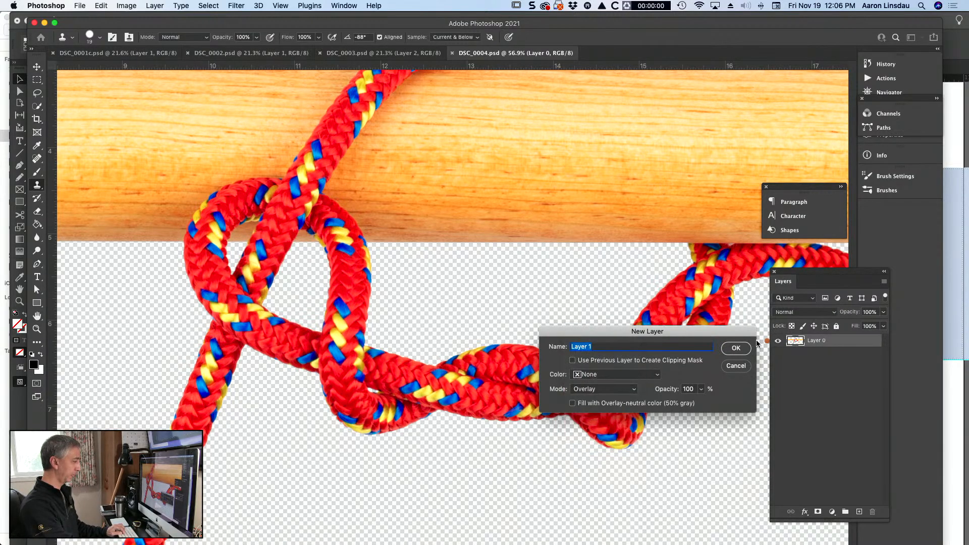
{"action": "left_click", "coordinate": [737, 348]}
Paint black shading where the horizontal rope passes behind the vertical strand on both sides, and erase the overspill
{"action": "scroll", "coordinate": [364, 357], "scroll_direction": "up", "scroll_amount": 5}
{"action": "left_click_drag", "start_coordinate": [365, 356], "coordinate": [484, 271]}
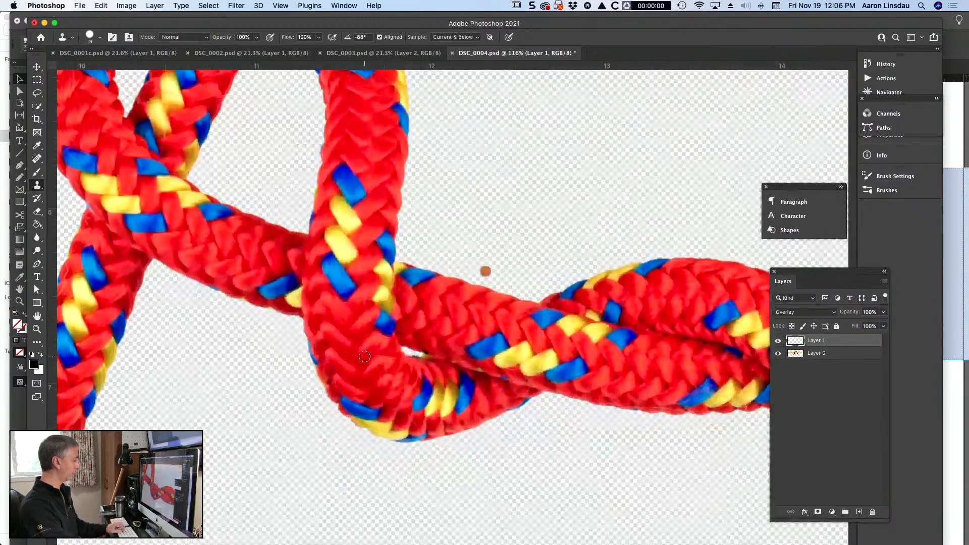
{"action": "key", "text": "b"}
{"action": "left_click_drag", "start_coordinate": [437, 293], "coordinate": [403, 279]}
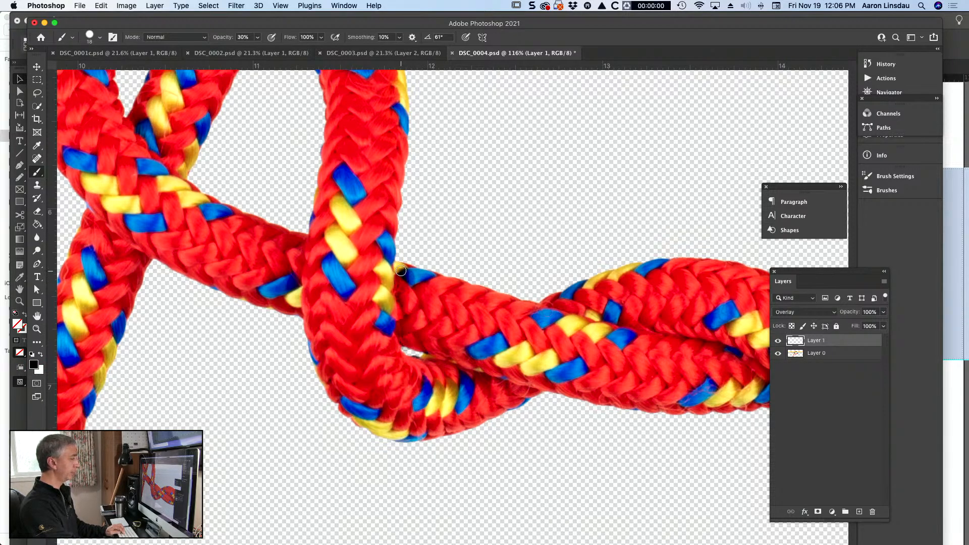
{"action": "mouse_move", "coordinate": [298, 239]}
{"action": "left_mouse_down"}
{"action": "mouse_move", "coordinate": [297, 312]}
{"action": "mouse_move", "coordinate": [298, 236]}
{"action": "left_mouse_up"}
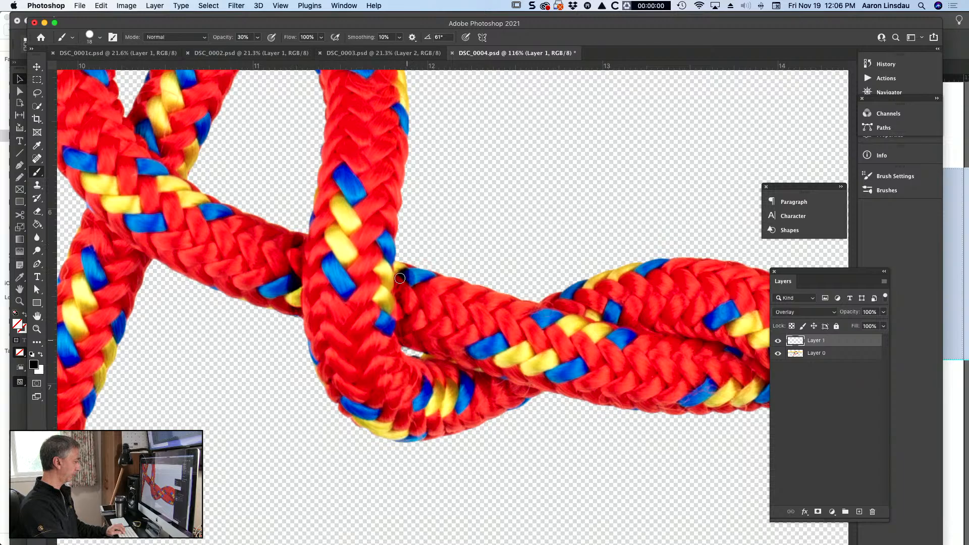
{"action": "key", "text": "e"}
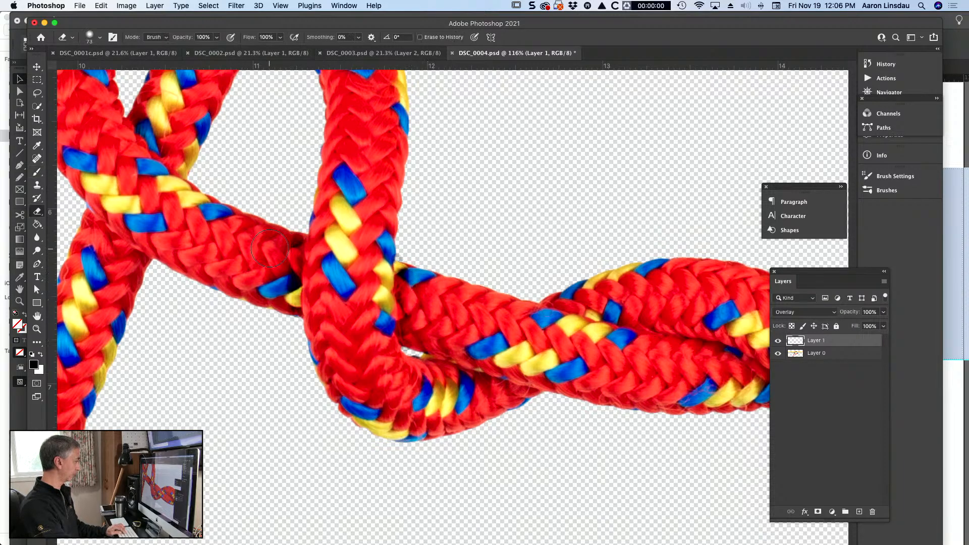
{"action": "key", "text": "b"}
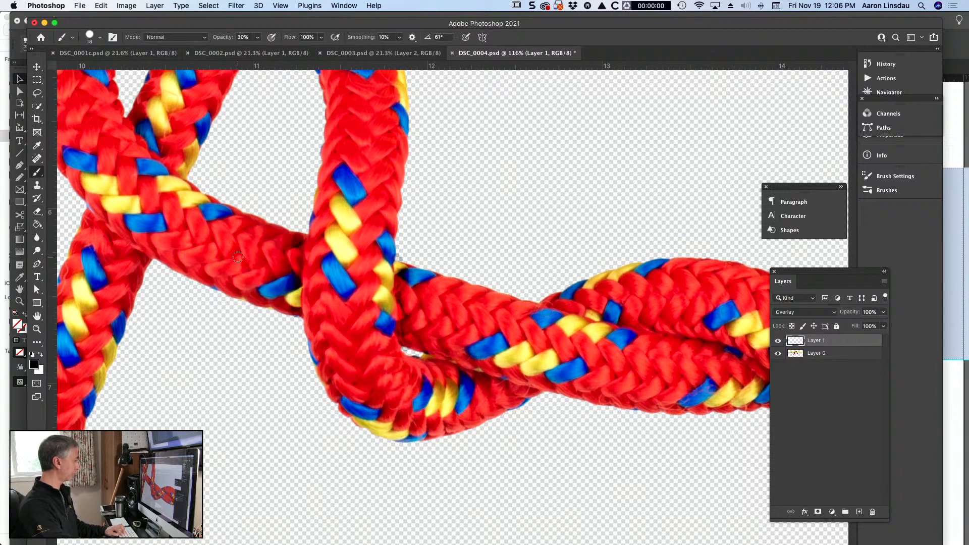
Shade the standing rope above and below where the loop crosses over it, and erase shading that spills onto the upper strand
{"action": "scroll", "coordinate": [238, 257], "scroll_direction": "left", "scroll_amount": 5}
{"action": "scroll", "coordinate": [238, 257], "scroll_direction": "up", "scroll_amount": 1}
{"action": "left_click_drag", "start_coordinate": [274, 257], "coordinate": [311, 292]}
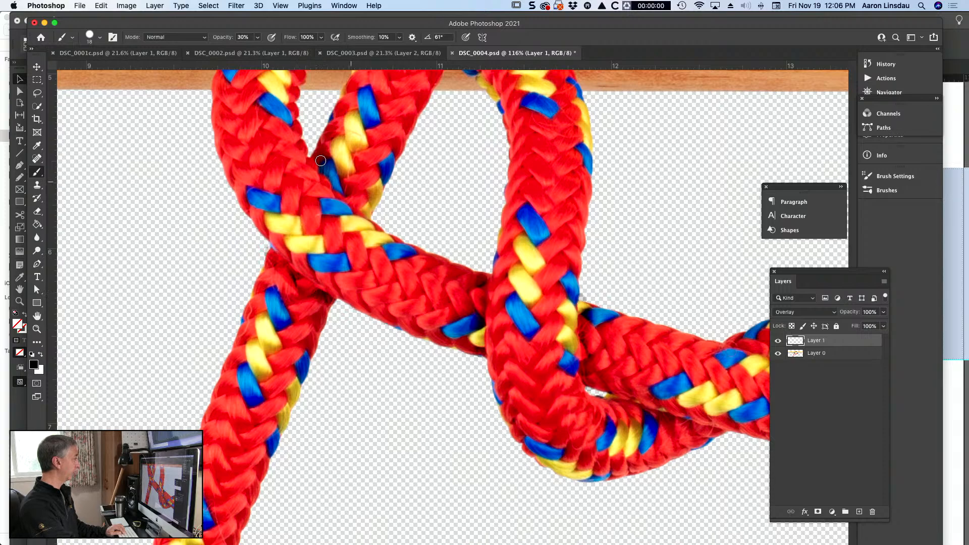
{"action": "mouse_move", "coordinate": [320, 160]}
{"action": "left_mouse_down"}
{"action": "mouse_move", "coordinate": [366, 217]}
{"action": "mouse_move", "coordinate": [325, 163]}
{"action": "left_mouse_up"}
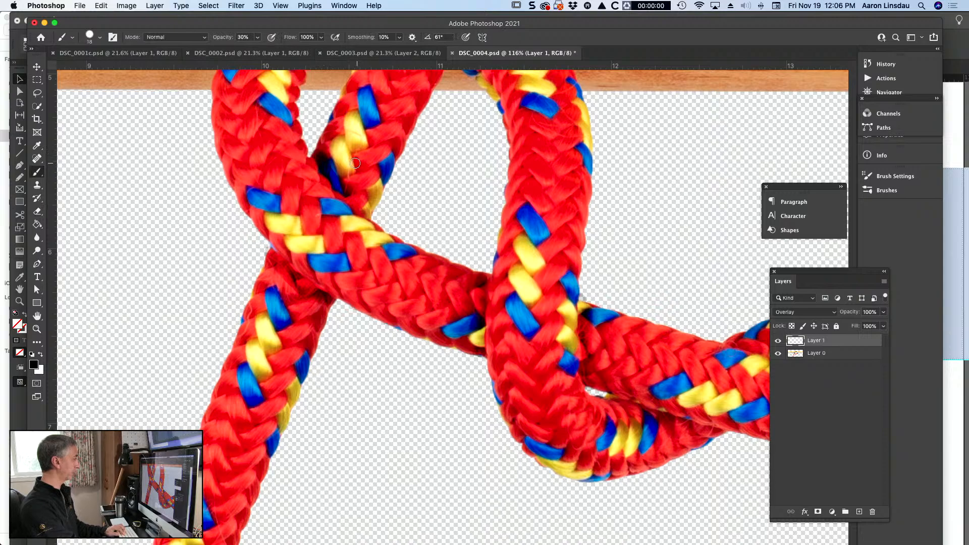
{"action": "key", "text": "e"}
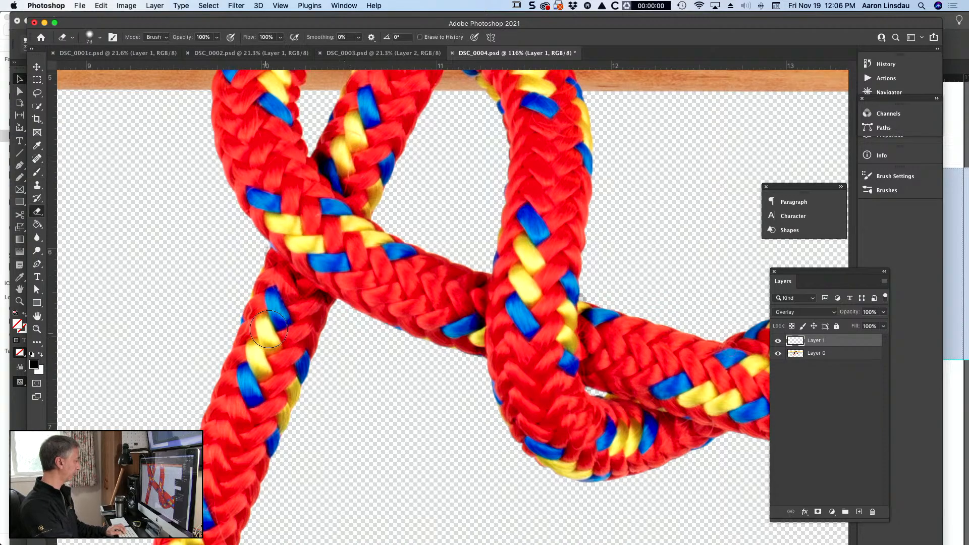
{"action": "key", "text": "b"}
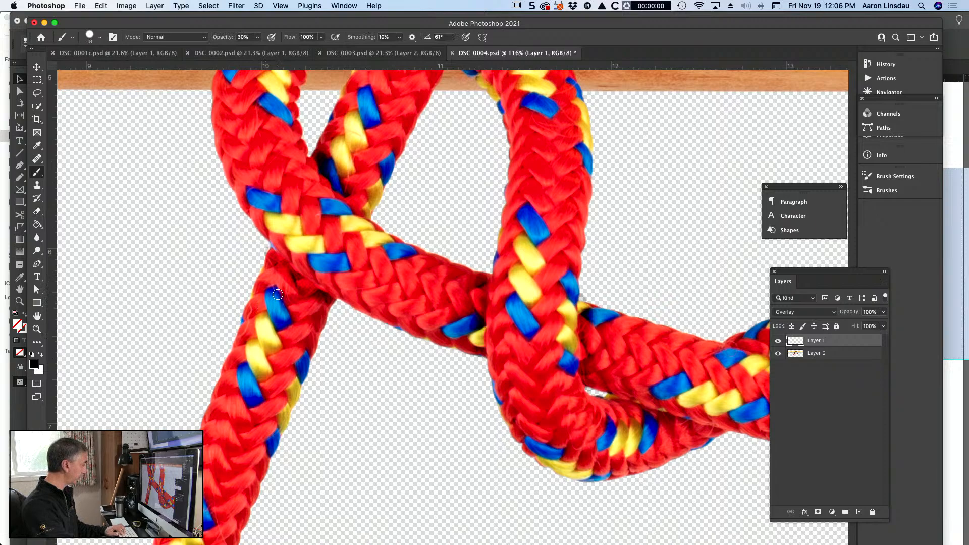
{"action": "key", "text": "e"}
Shade the first crossing of the twisted section beside the bottom bend, and clean the shading's edges with the Eraser
{"action": "scroll", "coordinate": [453, 359], "scroll_direction": "right", "scroll_amount": 5}
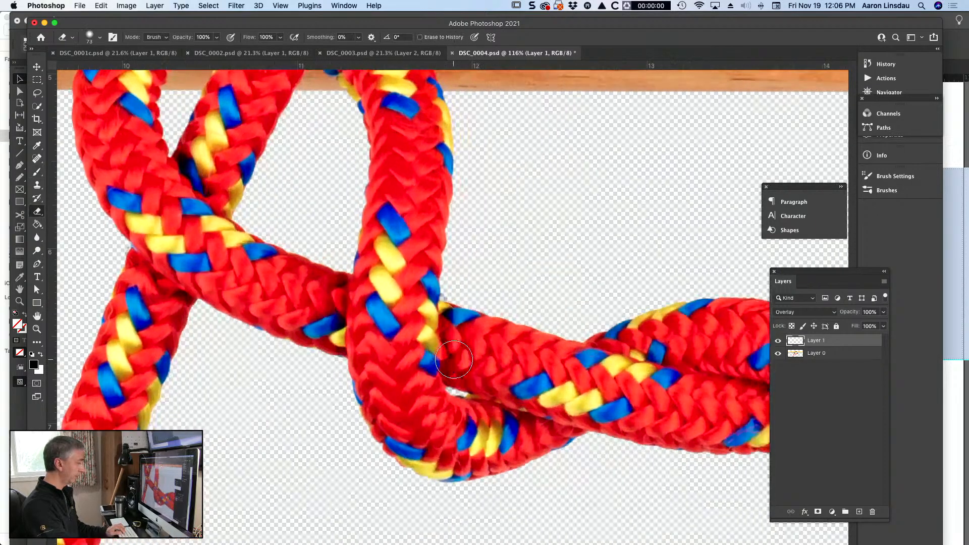
{"action": "scroll", "coordinate": [454, 359], "scroll_direction": "down", "scroll_amount": 3}
{"action": "scroll", "coordinate": [454, 360], "scroll_direction": "right", "scroll_amount": 2}
{"action": "key", "text": "b"}
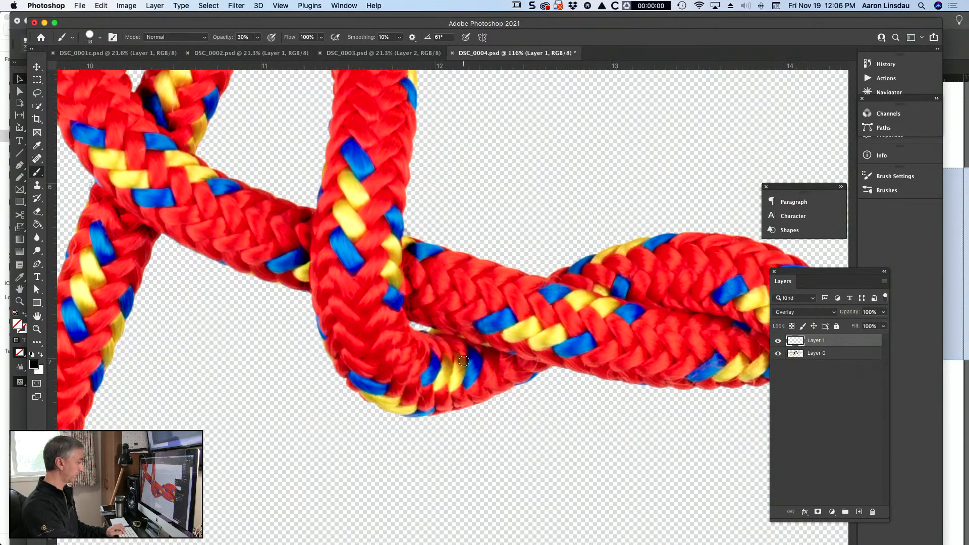
{"action": "scroll", "coordinate": [464, 361], "scroll_direction": "right", "scroll_amount": 4}
{"action": "mouse_move", "coordinate": [397, 357]}
{"action": "left_mouse_down"}
{"action": "mouse_move", "coordinate": [438, 367]}
{"action": "mouse_move", "coordinate": [387, 352]}
{"action": "left_mouse_up"}
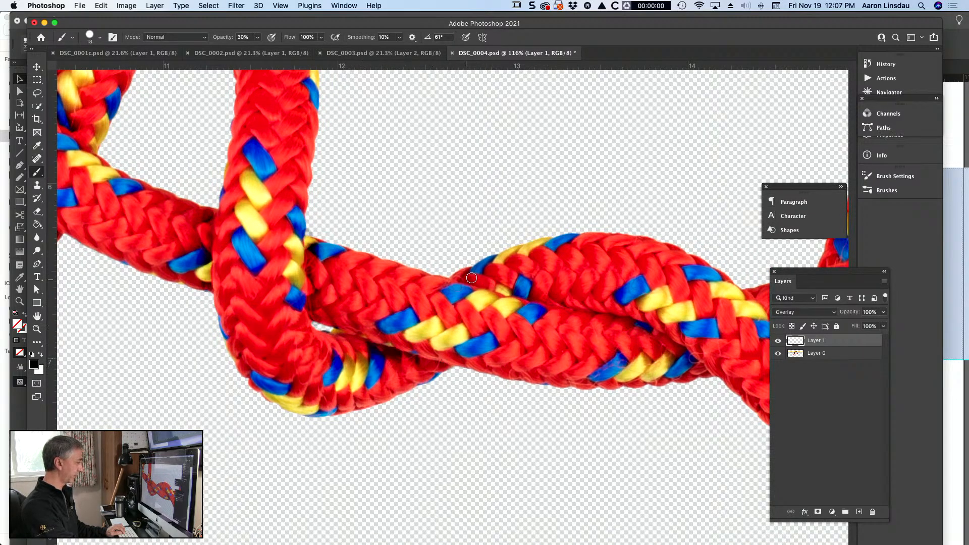
{"action": "left_click_drag", "start_coordinate": [472, 277], "coordinate": [533, 296]}
{"action": "scroll", "coordinate": [551, 302], "scroll_direction": "right", "scroll_amount": 4}
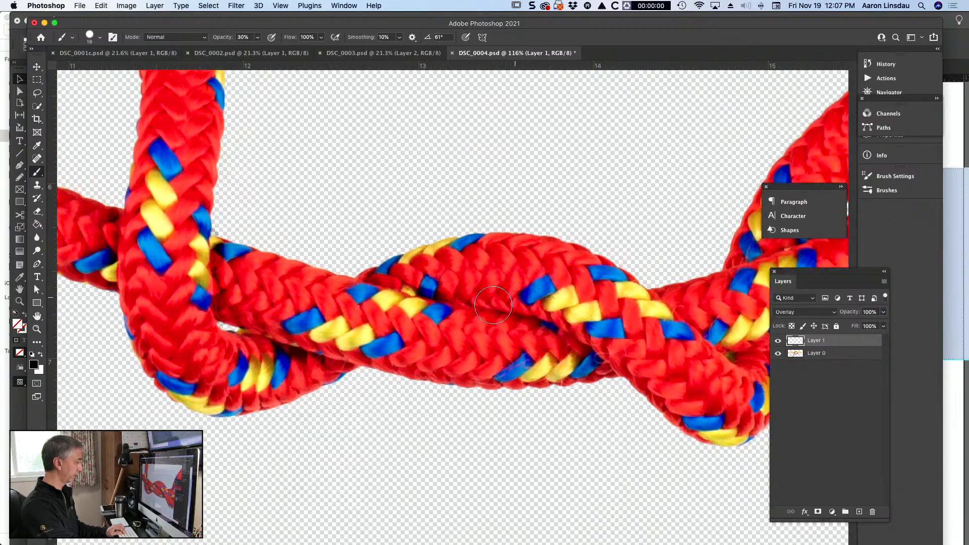
{"action": "key", "text": "e"}
Shade both sides of the middle crossing in the twisted section, and erase the excess from the overlying strand
{"action": "scroll", "coordinate": [459, 273], "scroll_direction": "right", "scroll_amount": 7}
{"action": "key", "text": "b"}
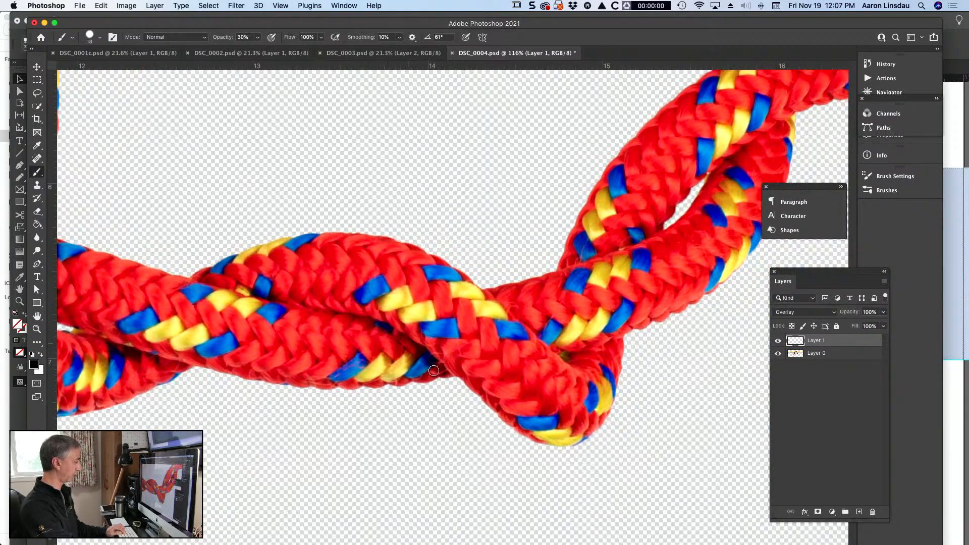
{"action": "key", "text": "e"}
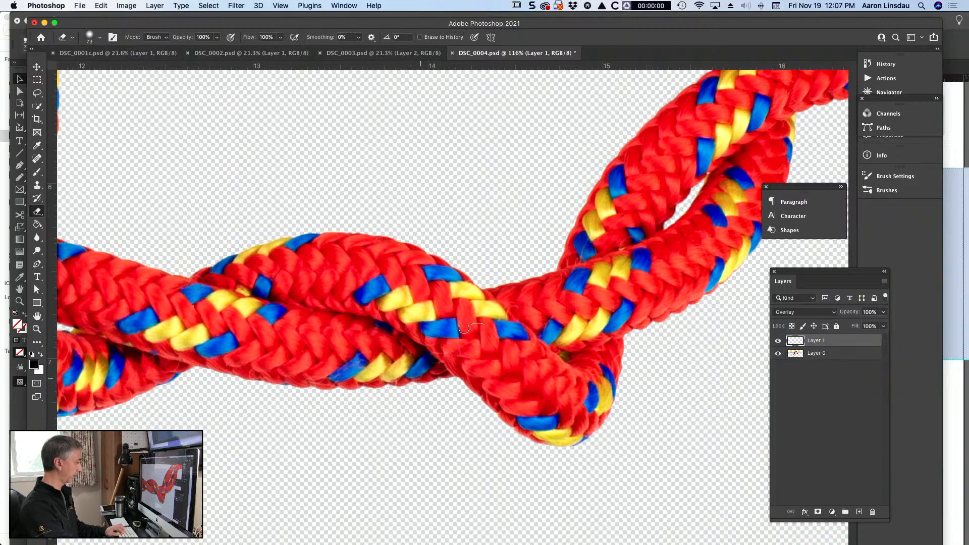
{"action": "key", "text": "b"}
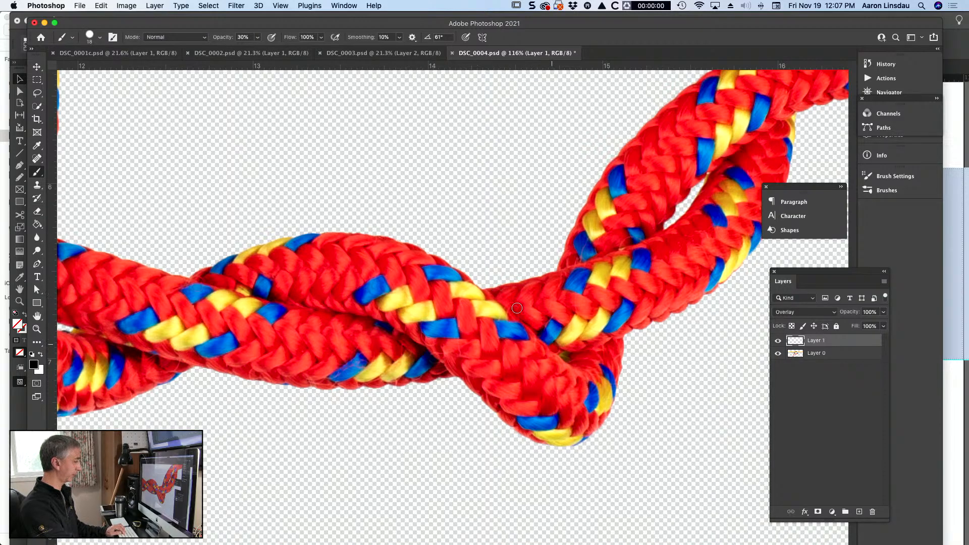
{"action": "key", "text": "e"}
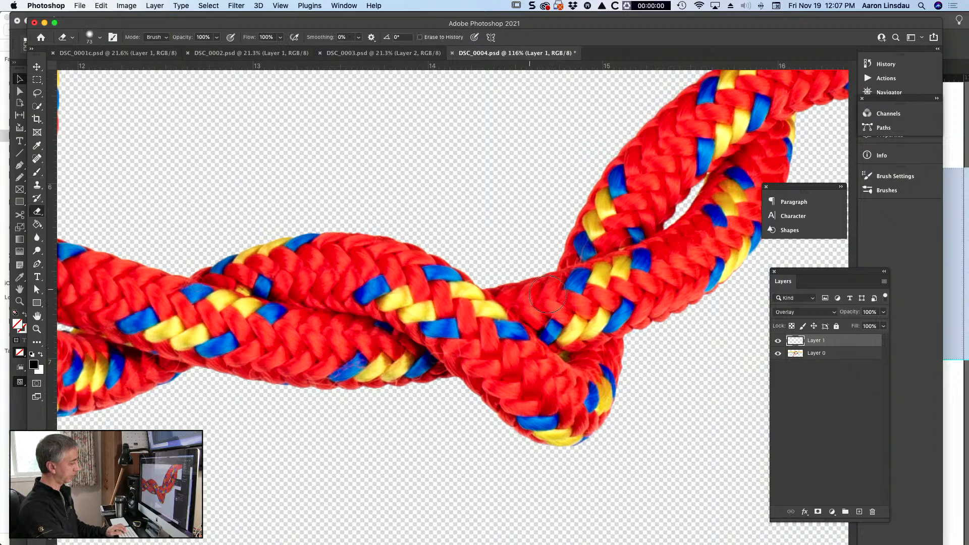
Shade the rear strand where the last twist rises toward the pole, and erase the shading outside the crossing
{"action": "scroll", "coordinate": [609, 323], "scroll_direction": "right", "scroll_amount": 2}
{"action": "key", "text": "b"}
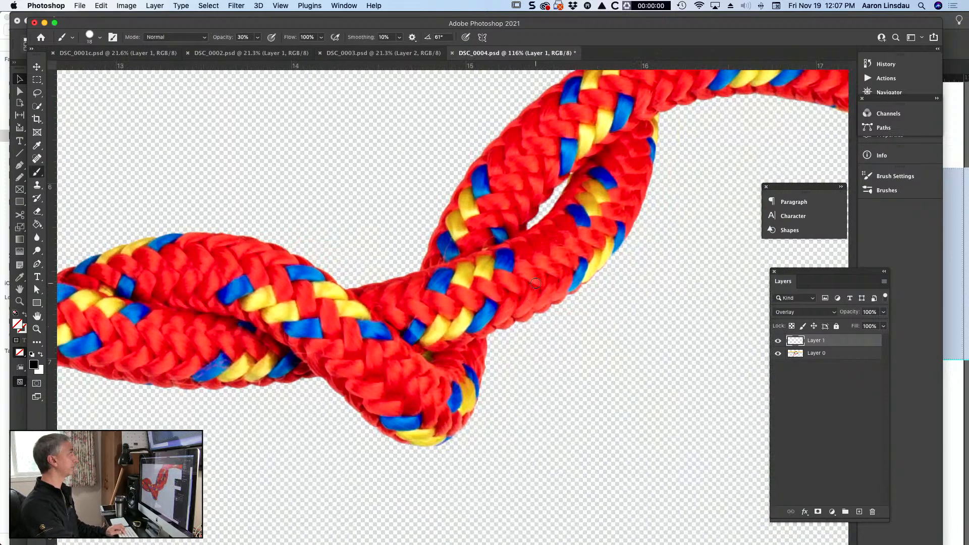
{"action": "scroll", "coordinate": [415, 264], "scroll_direction": "right", "scroll_amount": 4}
{"action": "scroll", "coordinate": [415, 263], "scroll_direction": "up", "scroll_amount": 2}
{"action": "scroll", "coordinate": [415, 264], "scroll_direction": "right", "scroll_amount": 1}
{"action": "scroll", "coordinate": [415, 263], "scroll_direction": "up", "scroll_amount": 1}
{"action": "mouse_move", "coordinate": [295, 332]}
{"action": "left_mouse_down"}
{"action": "mouse_move", "coordinate": [367, 306]}
{"action": "mouse_move", "coordinate": [291, 334]}
{"action": "left_mouse_up"}
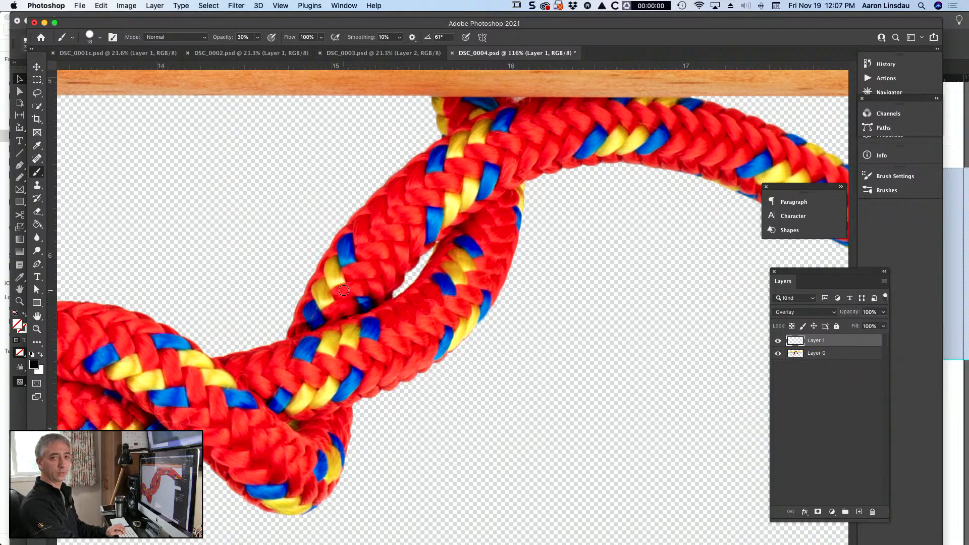
{"action": "key", "text": "e"}
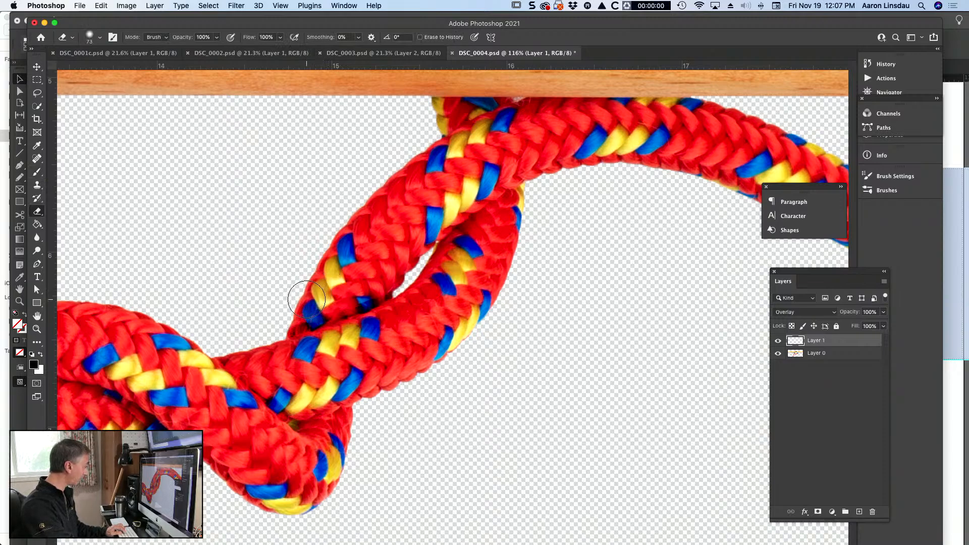
Shade the crossing above the small gap and the rope emerging beneath the pole, erasing any spill
{"action": "key", "text": "b"}
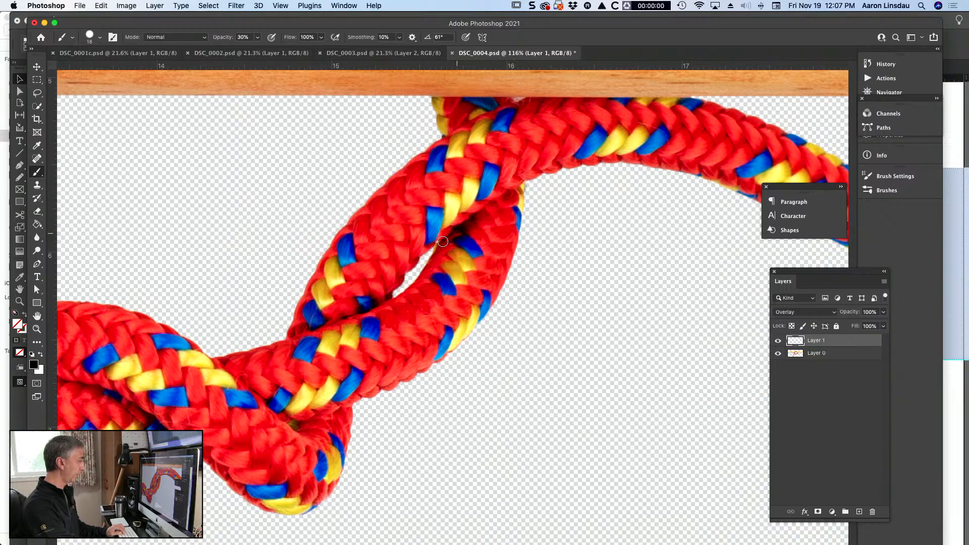
{"action": "scroll", "coordinate": [446, 242], "scroll_direction": "up", "scroll_amount": 5}
{"action": "scroll", "coordinate": [446, 242], "scroll_direction": "right", "scroll_amount": 3}
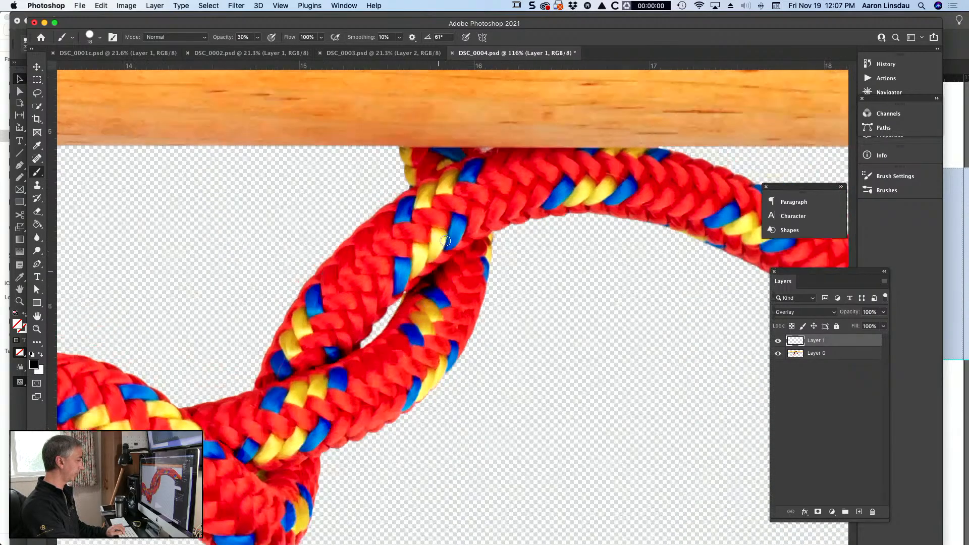
{"action": "key", "text": "e"}
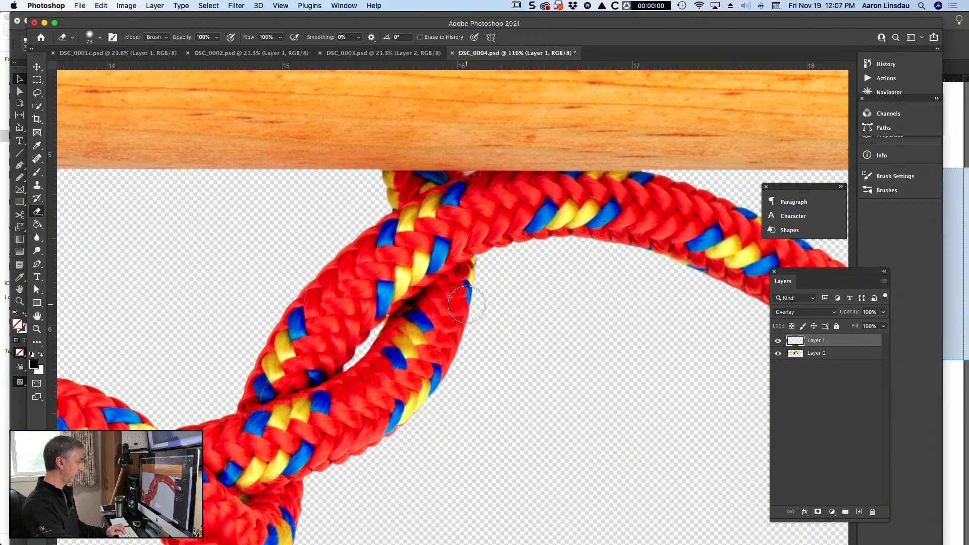
{"action": "key", "text": "b"}
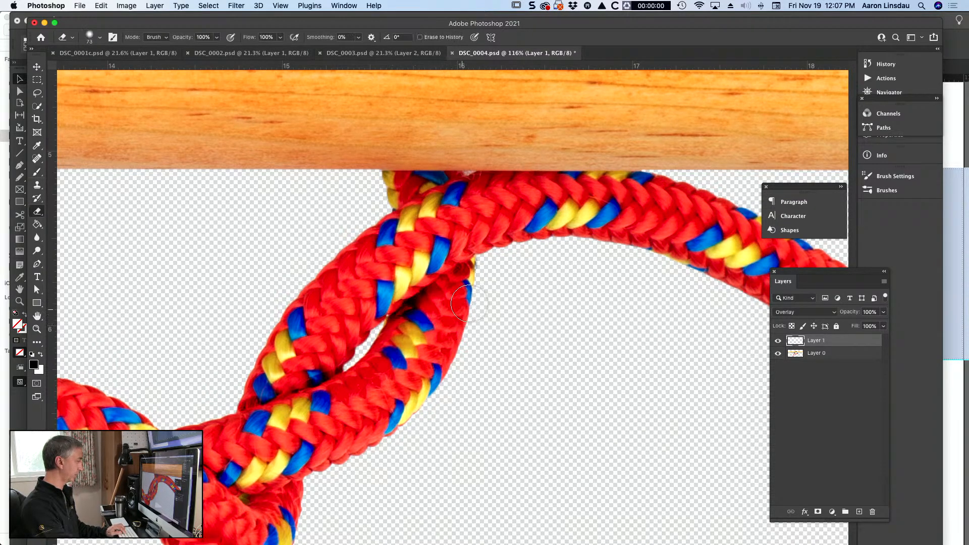
{"action": "left_click_drag", "start_coordinate": [433, 180], "coordinate": [398, 199]}
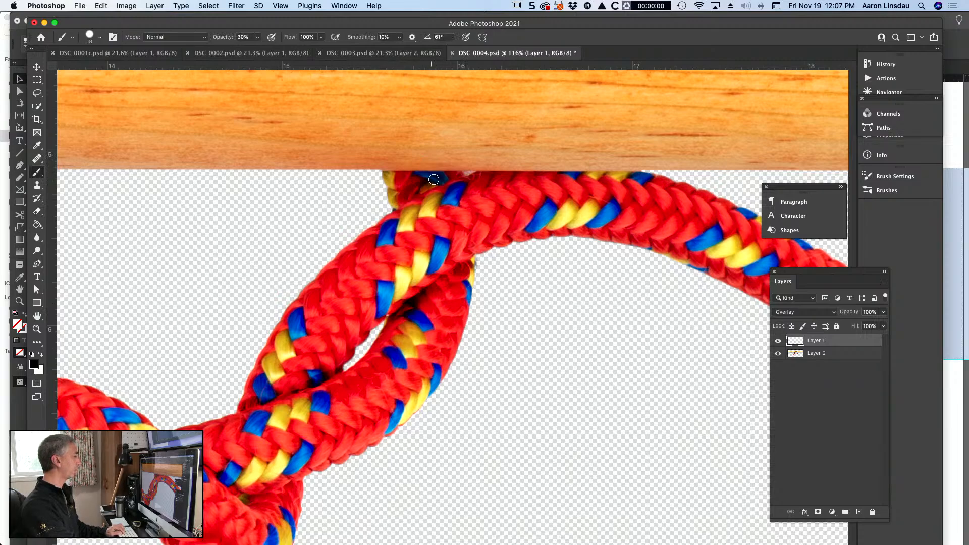
{"action": "key", "text": "e"}
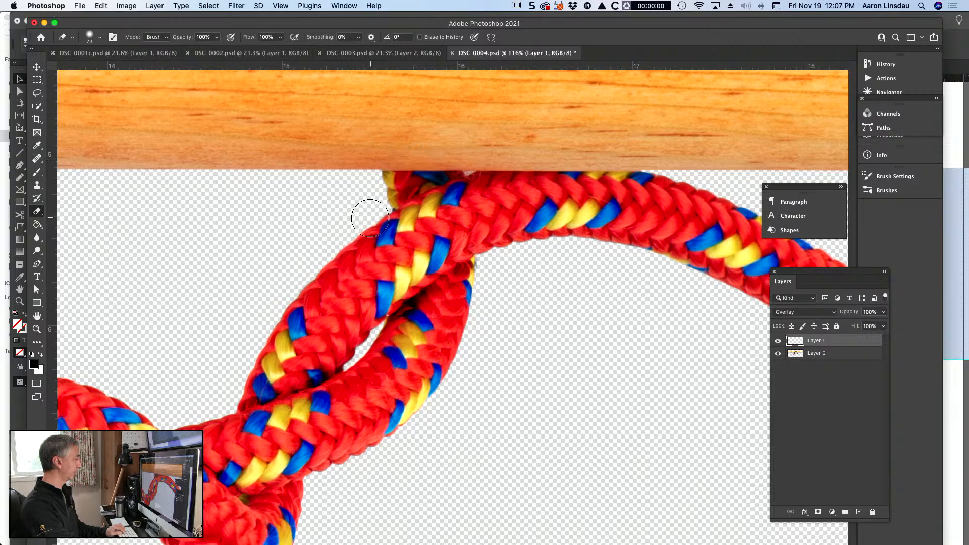
Save DSC_0004.psd and toggle Layer 1's visibility with the whole picture in view to compare the shading
{"action": "key", "text": "super+0"}
{"action": "key", "text": "super+s"}
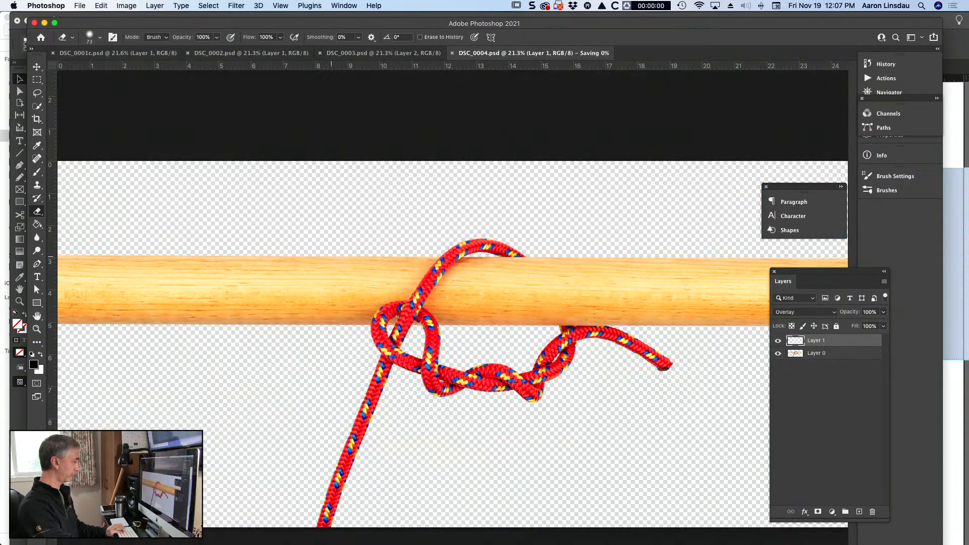
{"action": "left_click", "coordinate": [779, 343]}
{"action": "left_click", "coordinate": [778, 343]}
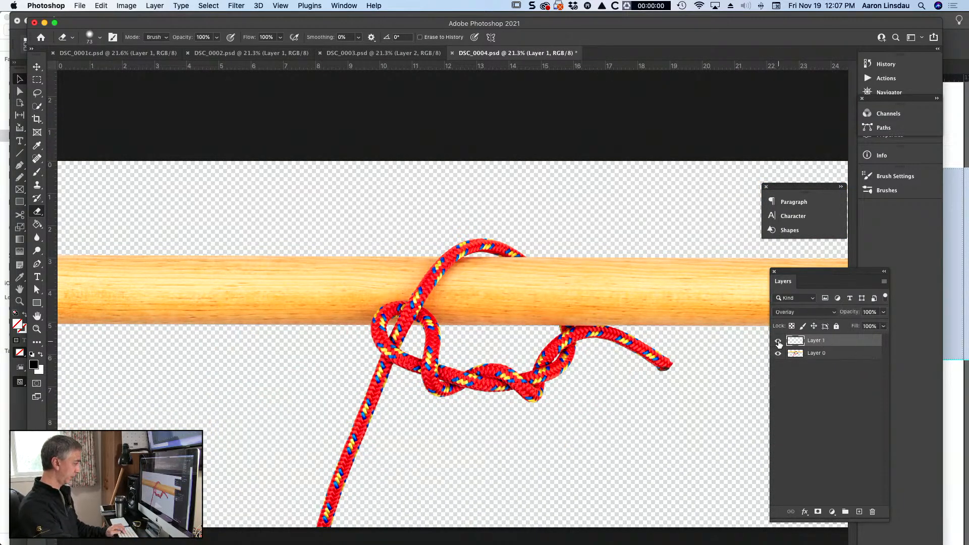
{"action": "left_click", "coordinate": [778, 343]}
{"action": "left_click", "coordinate": [779, 343]}
Shade the loop on both sides of the standing rope's crossing in front of the pole, and erase the overspill
{"action": "scroll", "coordinate": [434, 319], "scroll_direction": "up", "scroll_amount": 5}
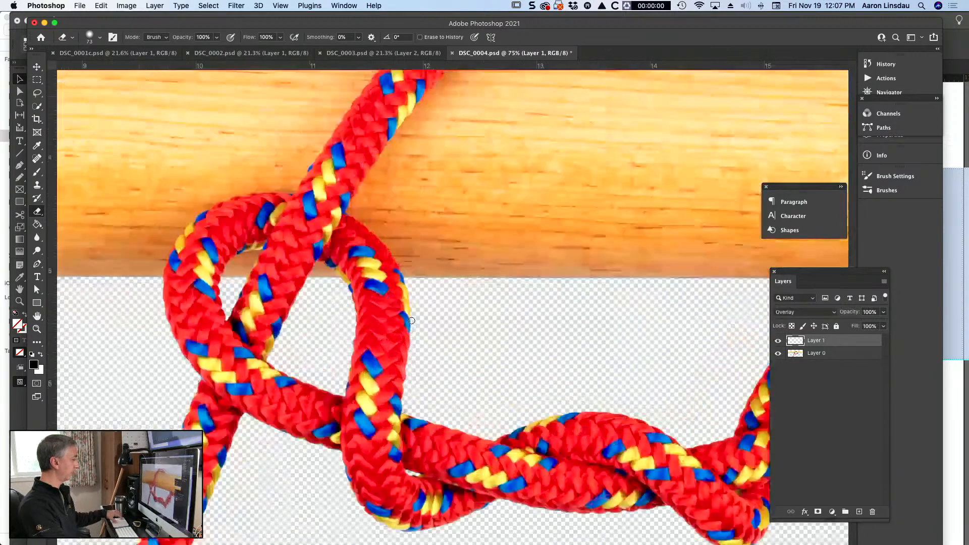
{"action": "scroll", "coordinate": [432, 303], "scroll_direction": "up", "scroll_amount": 2}
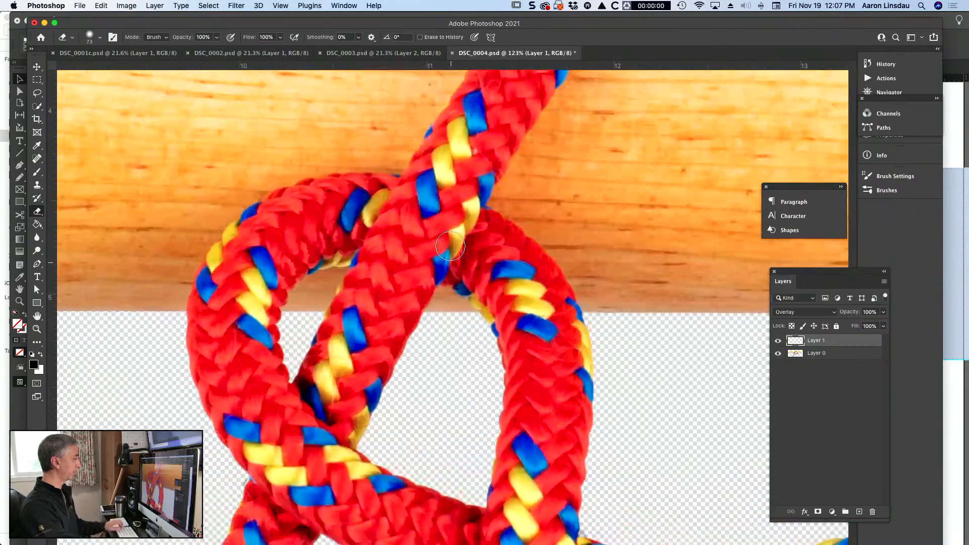
{"action": "key", "text": "b"}
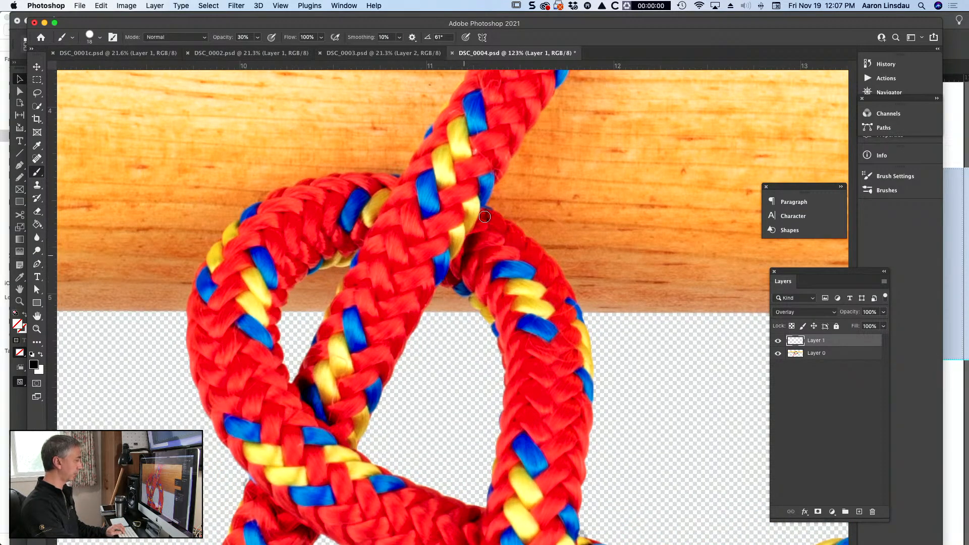
{"action": "mouse_move", "coordinate": [393, 182]}
{"action": "left_mouse_down"}
{"action": "mouse_move", "coordinate": [348, 260]}
{"action": "mouse_move", "coordinate": [395, 185]}
{"action": "mouse_move", "coordinate": [358, 234]}
{"action": "mouse_move", "coordinate": [396, 200]}
{"action": "mouse_move", "coordinate": [380, 175]}
{"action": "mouse_move", "coordinate": [351, 188]}
{"action": "mouse_move", "coordinate": [329, 222]}
{"action": "left_mouse_up"}
{"action": "key", "text": "e"}
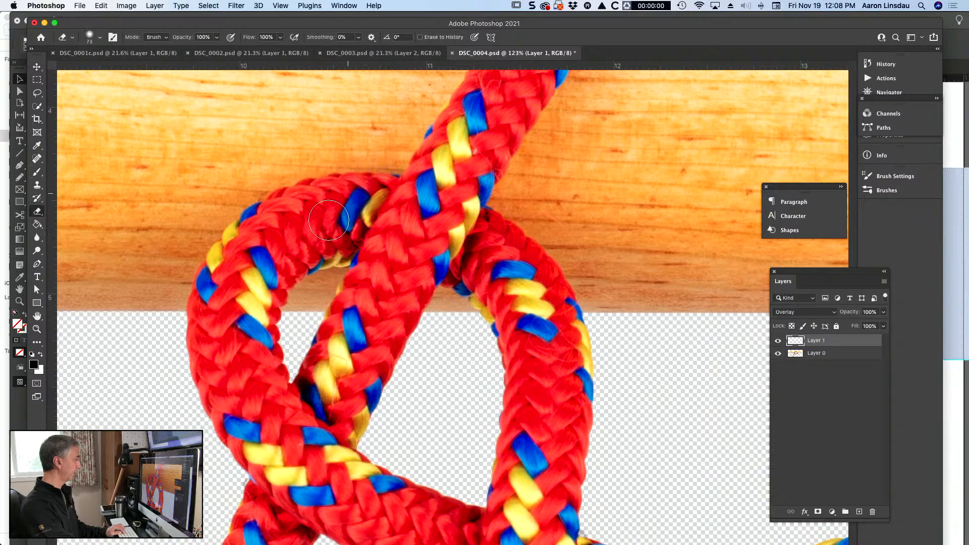
Touch up the shading where the loop passes behind the standing rope, erase the overspill, and save DSC_0004.psd
{"action": "key", "text": "b"}
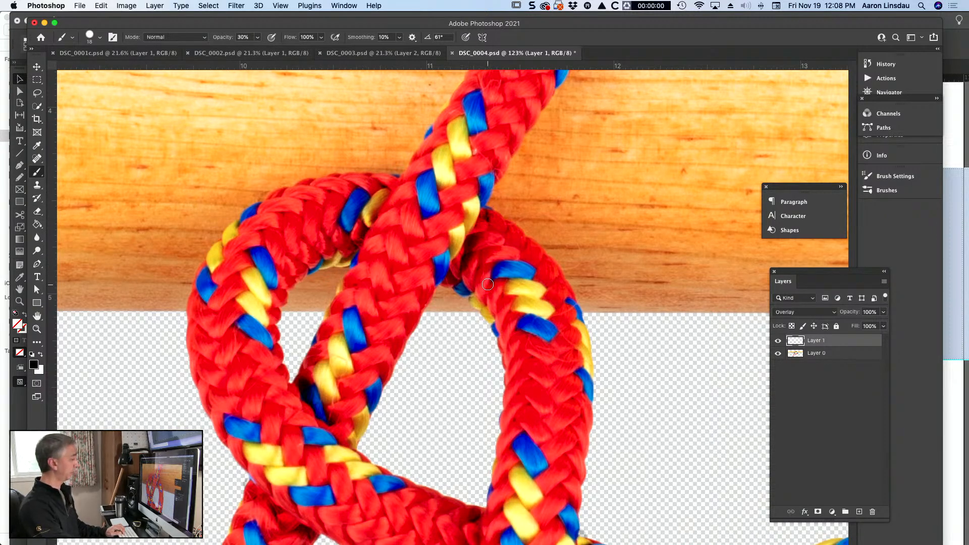
{"action": "key", "text": "e"}
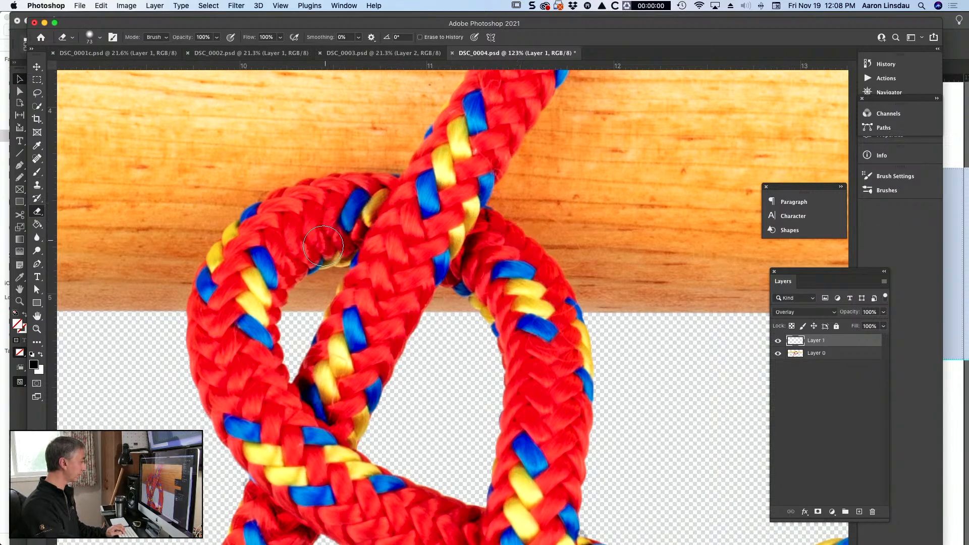
{"action": "key", "text": "super+0"}
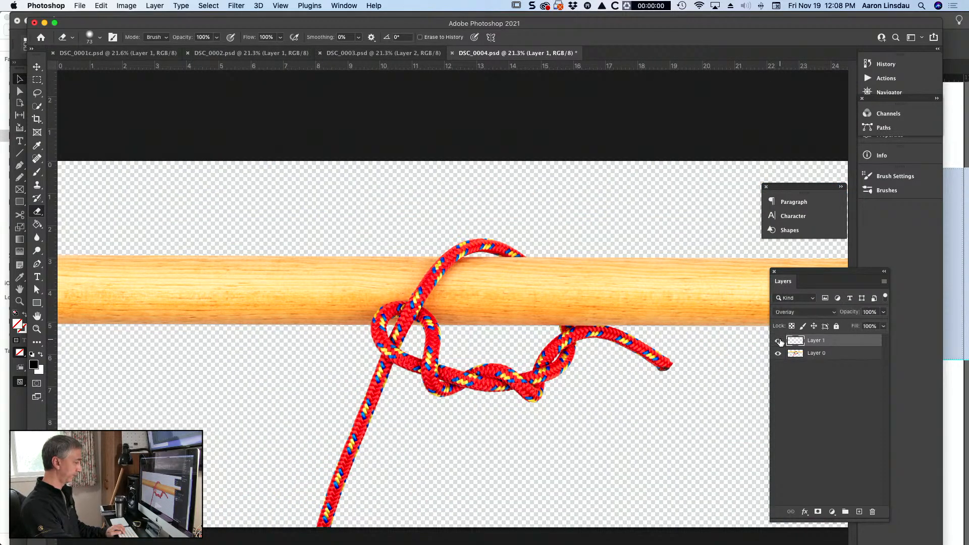
{"action": "key", "text": "super+s"}
Switch to InDesign and preview the whole Timber Hitch spread on pages 88–89 full screen without guides
{"action": "key", "text": "super+Tab"}
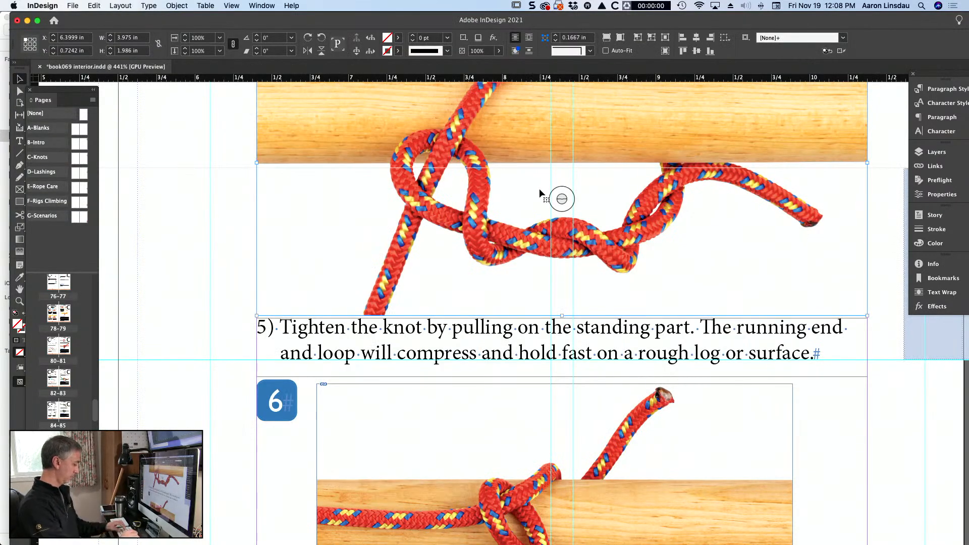
{"action": "scroll", "coordinate": [539, 189], "scroll_direction": "down", "scroll_amount": 3}
{"action": "left_click", "coordinate": [723, 184]}
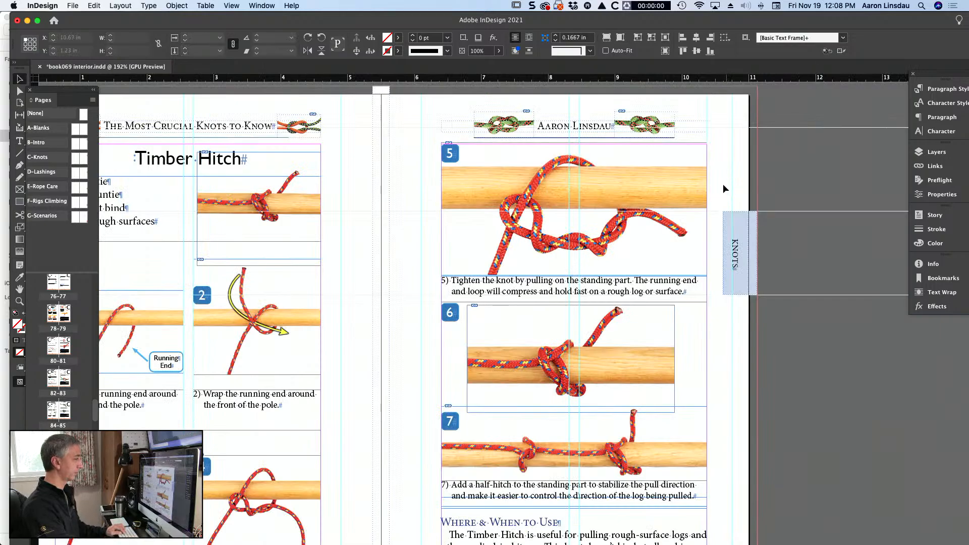
{"action": "key", "text": "super+alt+0"}
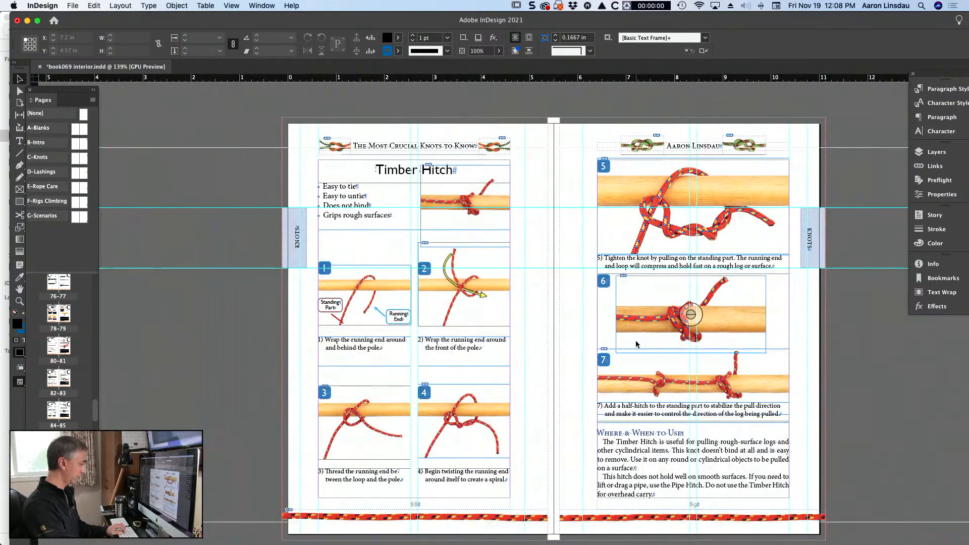
{"action": "key", "text": "shift+w"}
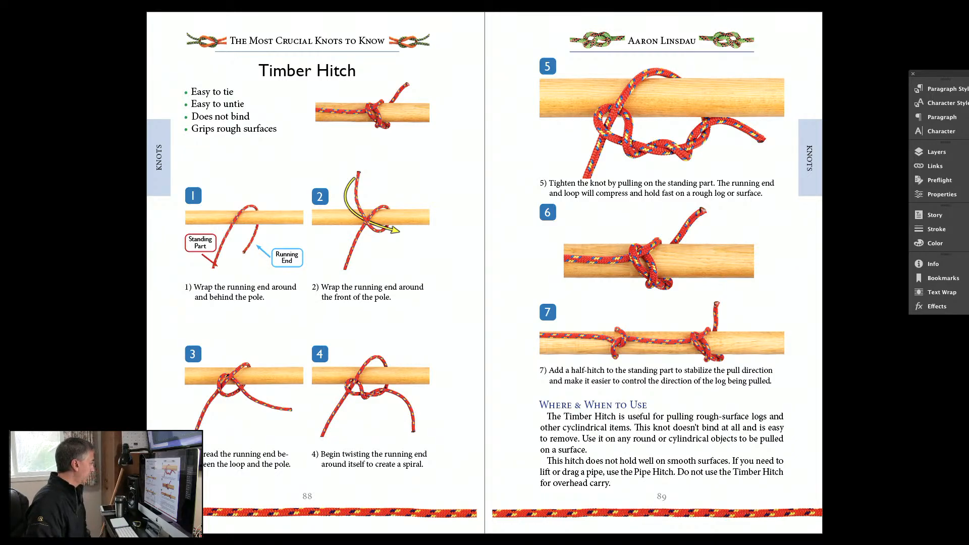
{"action": "key", "text": "Escape"}
Move picture 1's Standing Part label up just below the pole and re-aim its red arrow at the standing rope's lower part
{"action": "scroll", "coordinate": [365, 306], "scroll_direction": "up", "scroll_amount": 5}
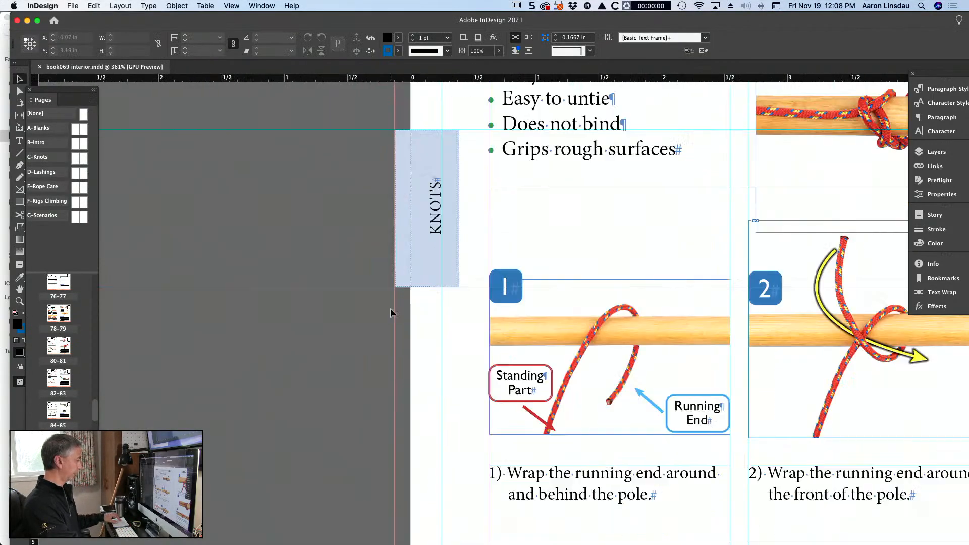
{"action": "scroll", "coordinate": [435, 348], "scroll_direction": "down", "scroll_amount": 5}
{"action": "scroll", "coordinate": [435, 348], "scroll_direction": "right", "scroll_amount": 4}
{"action": "scroll", "coordinate": [436, 348], "scroll_direction": "up", "scroll_amount": 3}
{"action": "scroll", "coordinate": [436, 348], "scroll_direction": "left", "scroll_amount": 2}
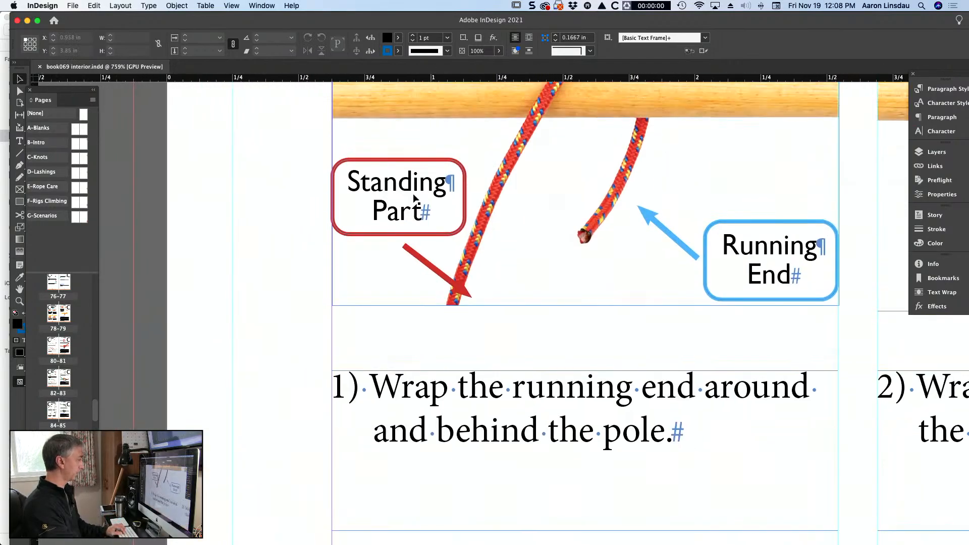
{"action": "left_click_drag", "start_coordinate": [415, 188], "coordinate": [415, 153]}
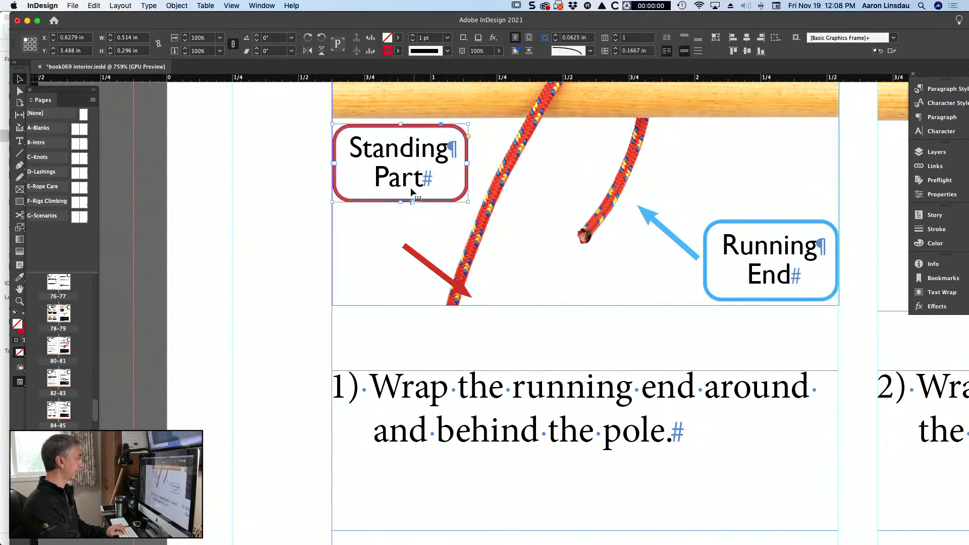
{"action": "left_click", "coordinate": [432, 271]}
{"action": "left_click_drag", "start_coordinate": [432, 272], "coordinate": [418, 233]}
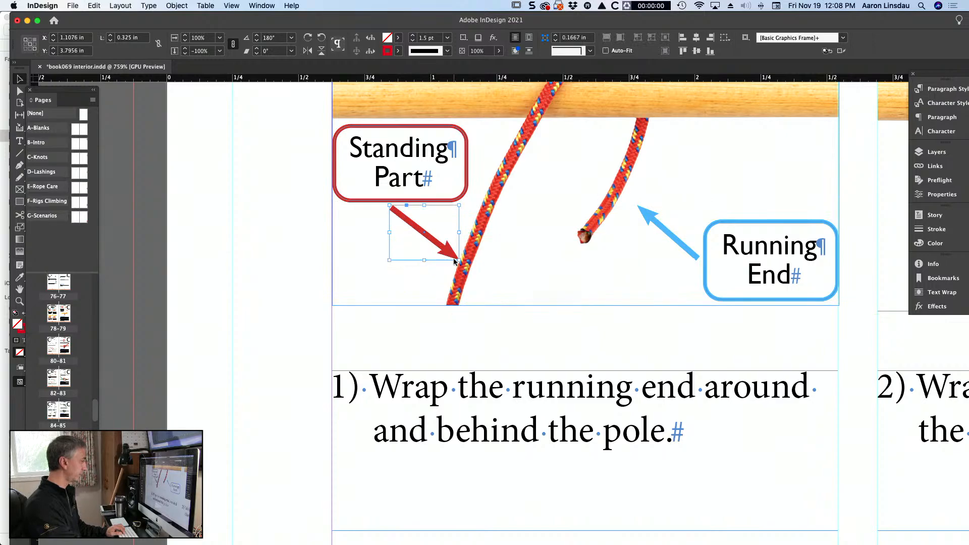
{"action": "left_click_drag", "start_coordinate": [458, 259], "coordinate": [448, 279]}
Lower the Running End label slightly, set its blue arrow higher at a shallower angle, and preview the spread
{"action": "scroll", "coordinate": [642, 325], "scroll_direction": "right", "scroll_amount": 5}
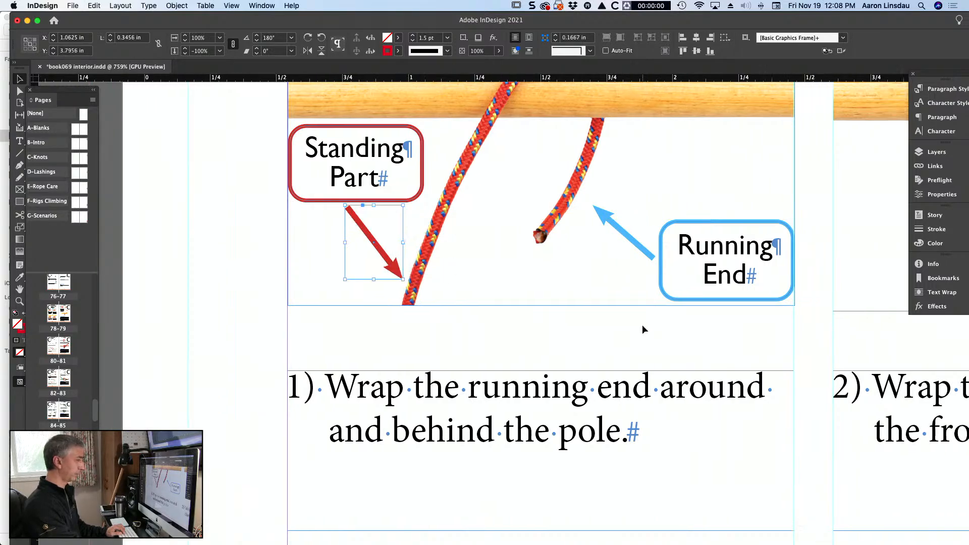
{"action": "left_click_drag", "start_coordinate": [449, 243], "coordinate": [472, 229]}
{"action": "mouse_move", "coordinate": [507, 247]}
{"action": "left_mouse_down"}
{"action": "mouse_move", "coordinate": [507, 260]}
{"action": "mouse_move", "coordinate": [507, 237]}
{"action": "left_mouse_up"}
{"action": "left_click", "coordinate": [627, 237]}
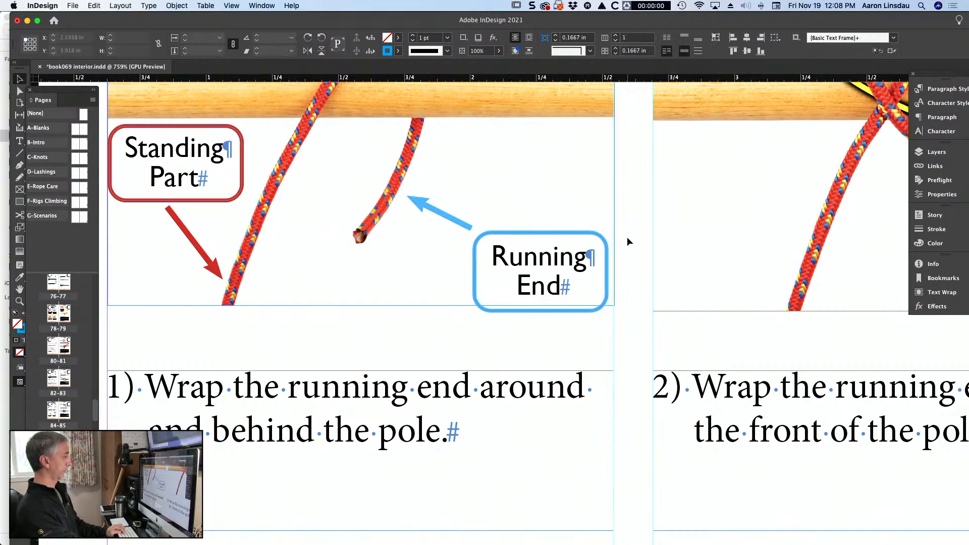
{"action": "key", "text": "shift+w"}
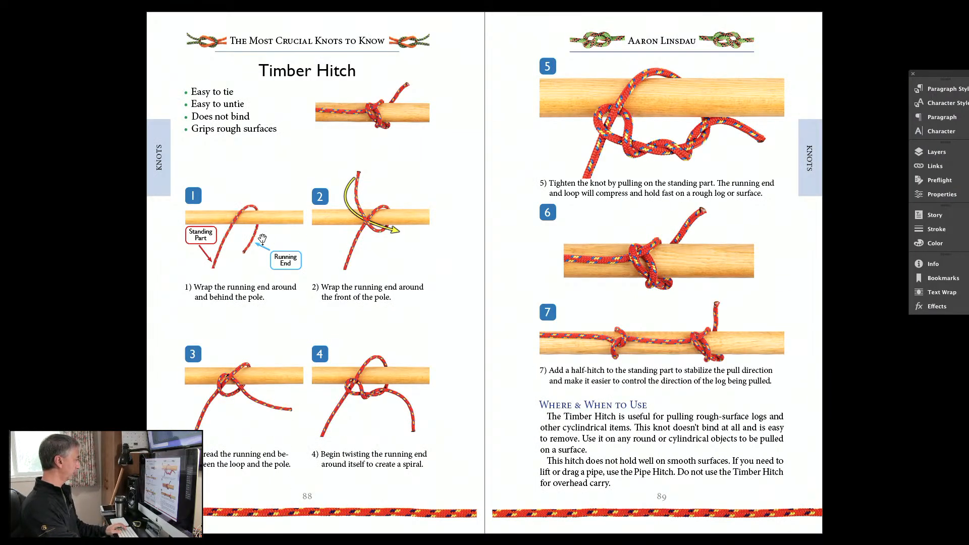
Fine-tune the tail of the red Standing Part arrow under its label in picture 1, and preview the whole spread again
{"action": "key", "text": "Escape"}
{"action": "scroll", "coordinate": [191, 255], "scroll_direction": "left", "scroll_amount": 2}
{"action": "scroll", "coordinate": [445, 365], "scroll_direction": "up", "scroll_amount": 5}
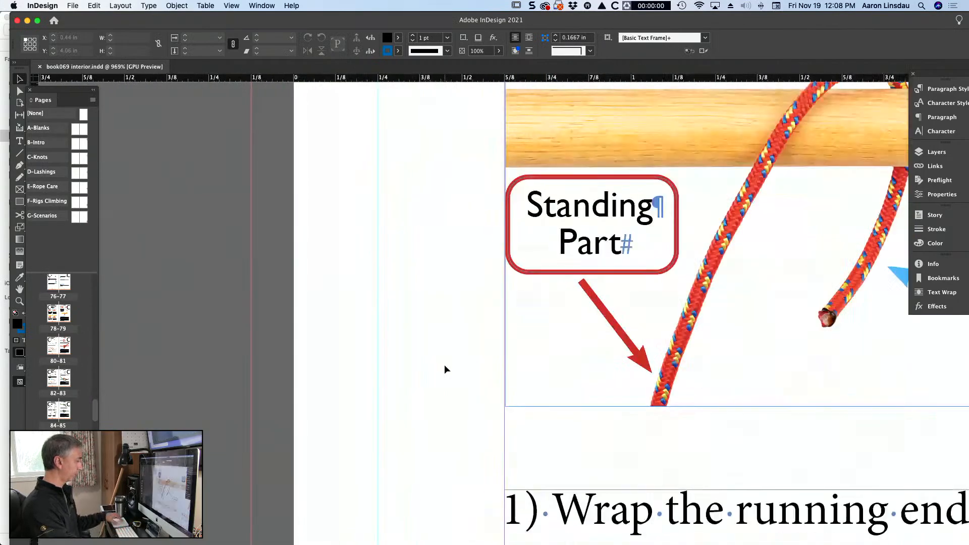
{"action": "scroll", "coordinate": [444, 364], "scroll_direction": "up", "scroll_amount": 2}
{"action": "scroll", "coordinate": [445, 364], "scroll_direction": "right", "scroll_amount": 5}
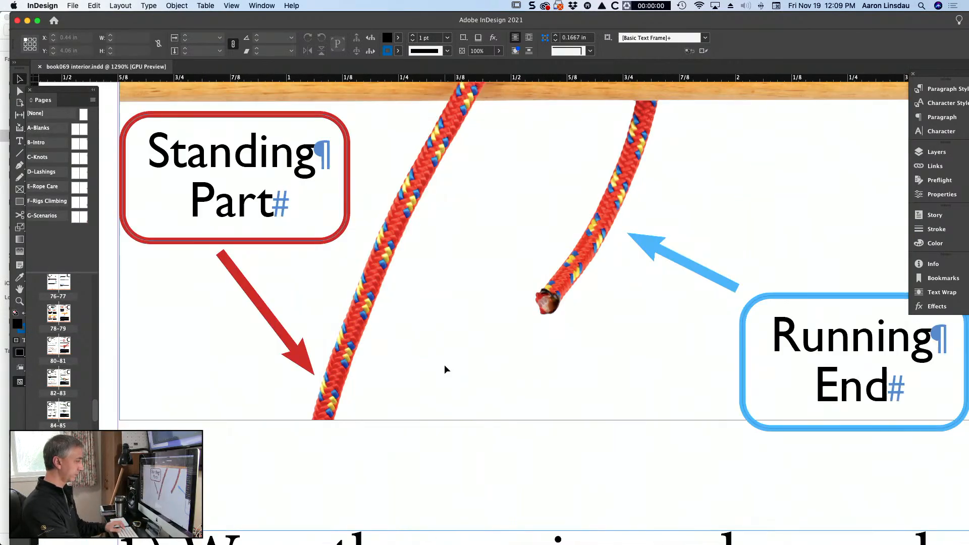
{"action": "left_click", "coordinate": [237, 281]}
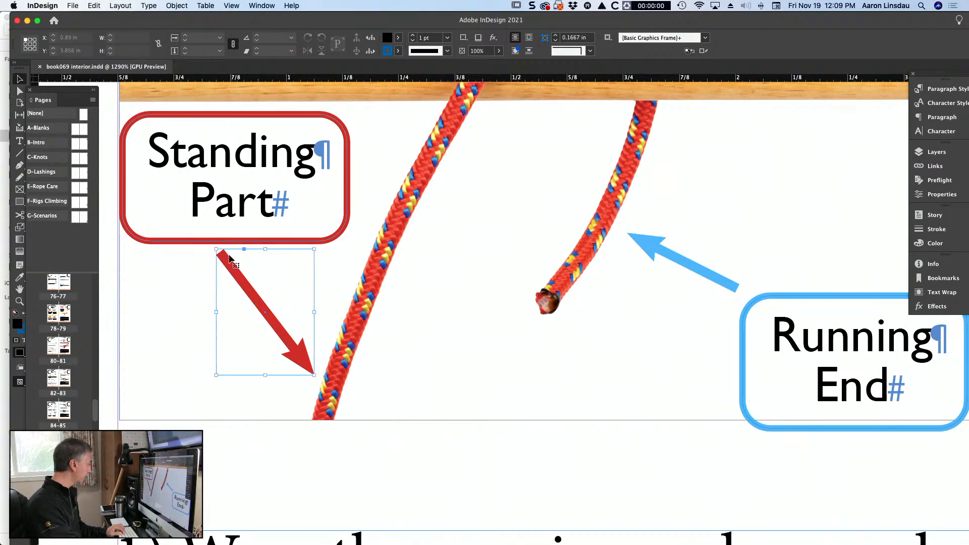
{"action": "left_click", "coordinate": [198, 281]}
{"action": "scroll", "coordinate": [273, 318], "scroll_direction": "down", "scroll_amount": 6}
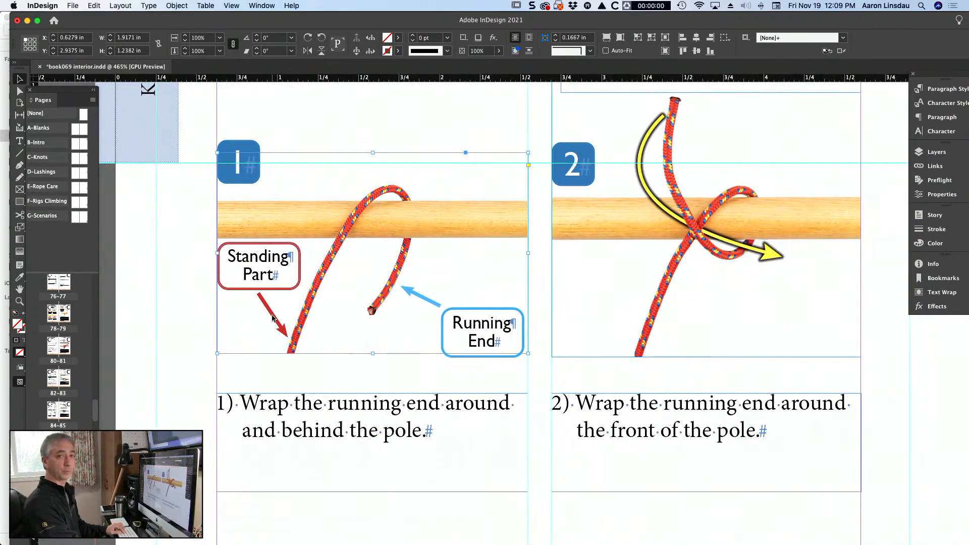
{"action": "scroll", "coordinate": [226, 327], "scroll_direction": "down", "scroll_amount": 3}
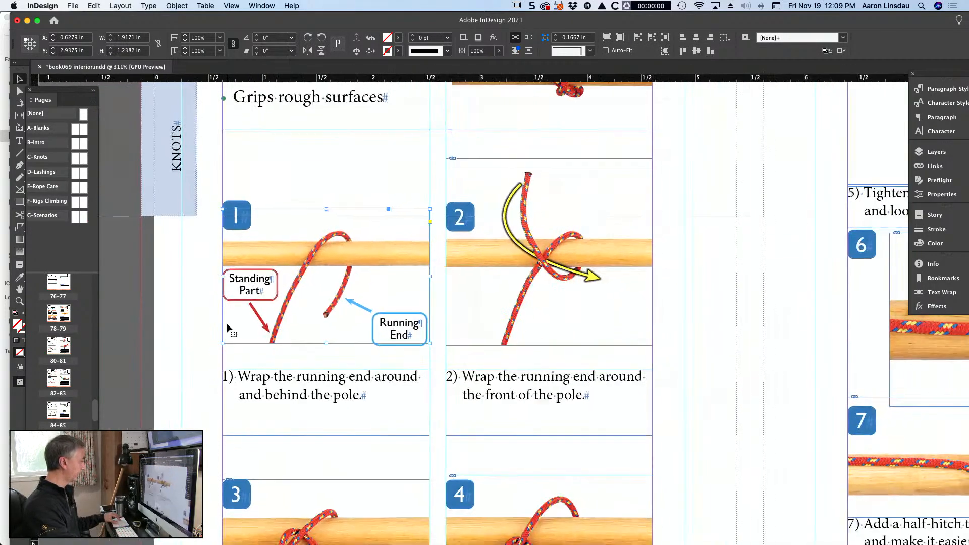
{"action": "scroll", "coordinate": [227, 327], "scroll_direction": "down", "scroll_amount": 1}
{"action": "left_click", "coordinate": [587, 305]}
{"action": "key", "text": "shift+w"}
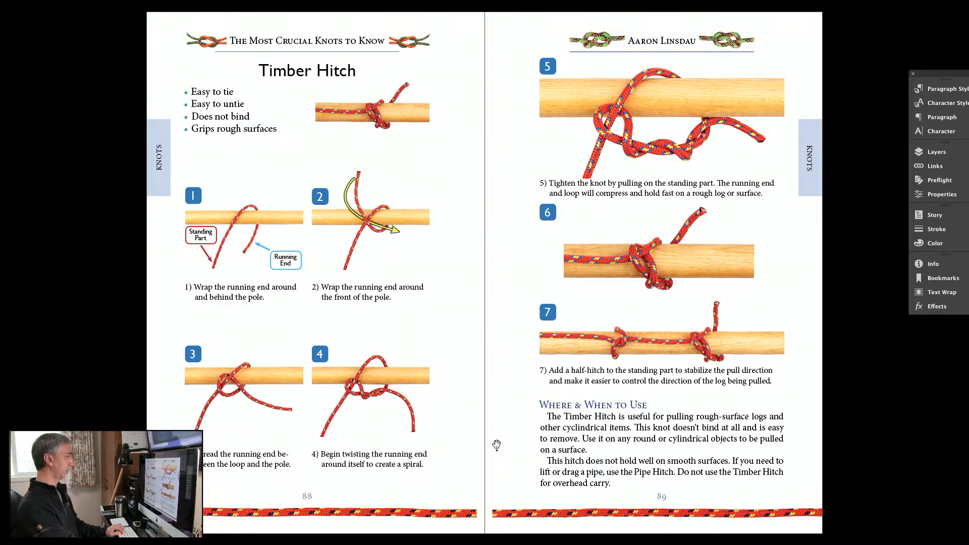
Move the number 6 badge down beside its picture to about Y 3.37 in and preview the spread
{"action": "key", "text": "Escape"}
{"action": "scroll", "coordinate": [566, 316], "scroll_direction": "right", "scroll_amount": 5}
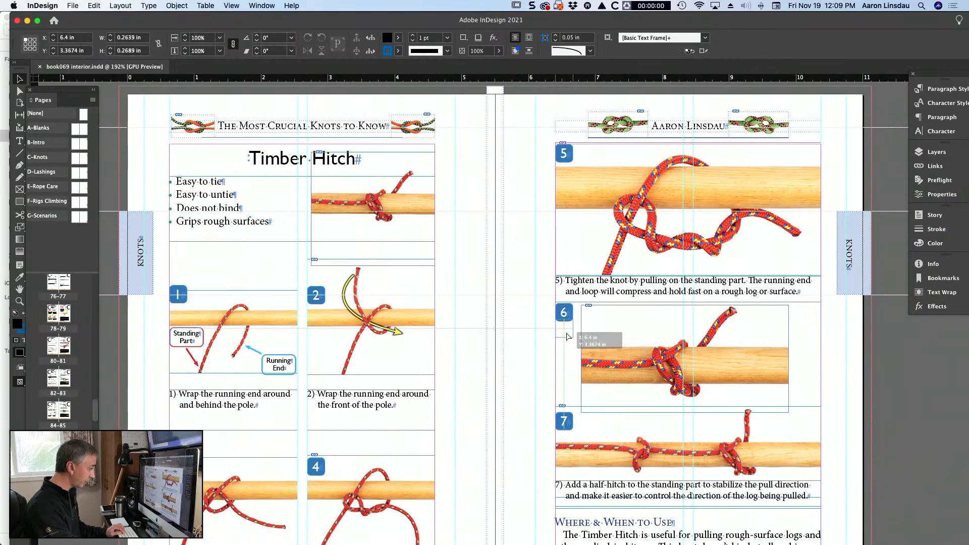
{"action": "key", "text": "shift+w"}
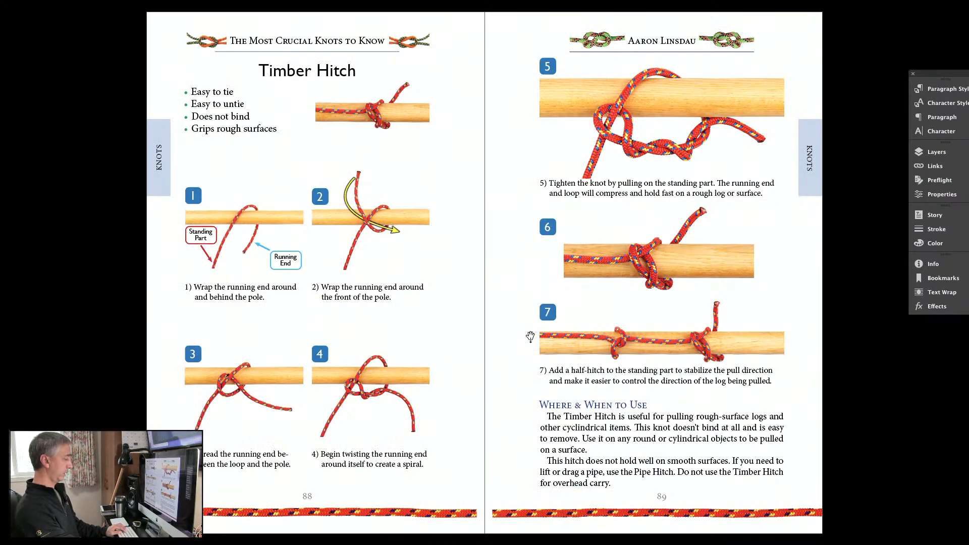